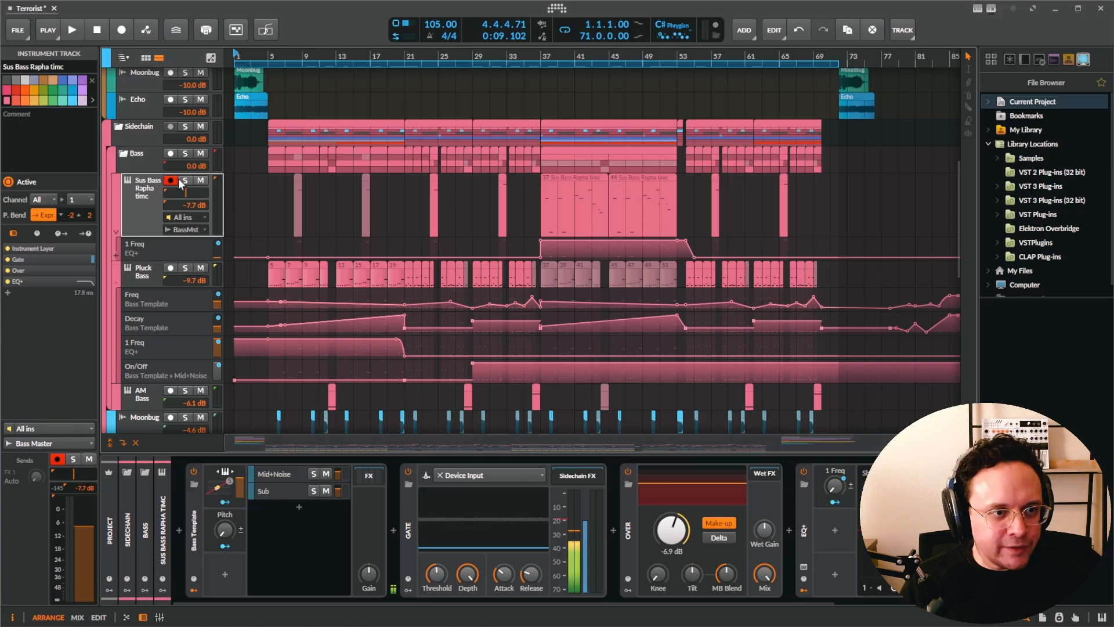
# Solo the Sus Bass Rapha timc track and play its bar 24 clip from position 24.3.
pyautogui.press('s')
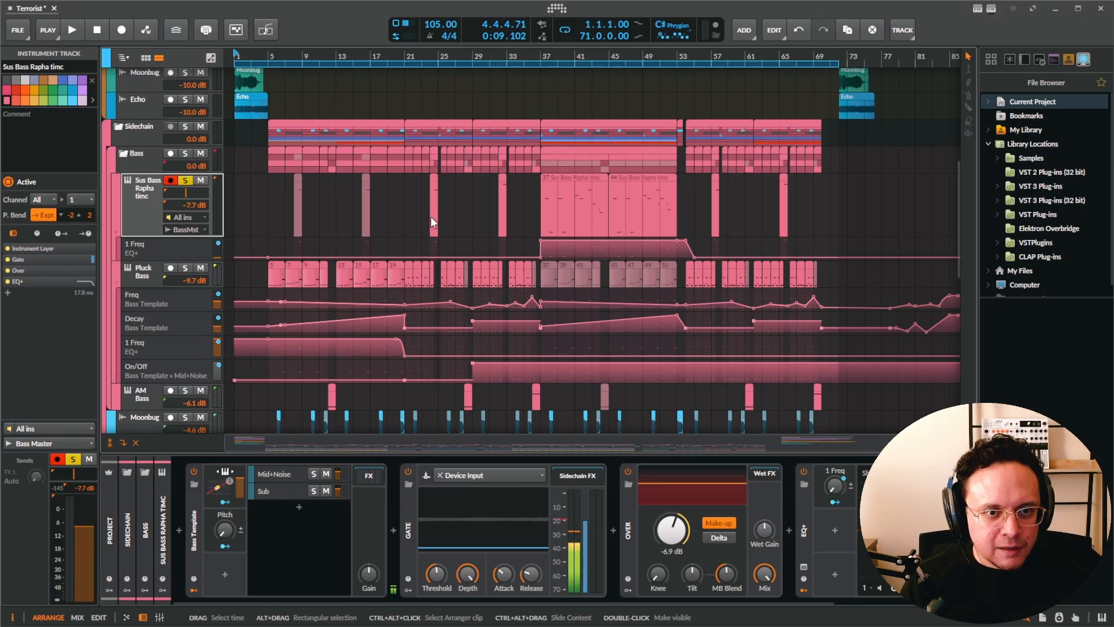
pyautogui.scroll(5, 430, 217)
pyautogui.click(470, 221)
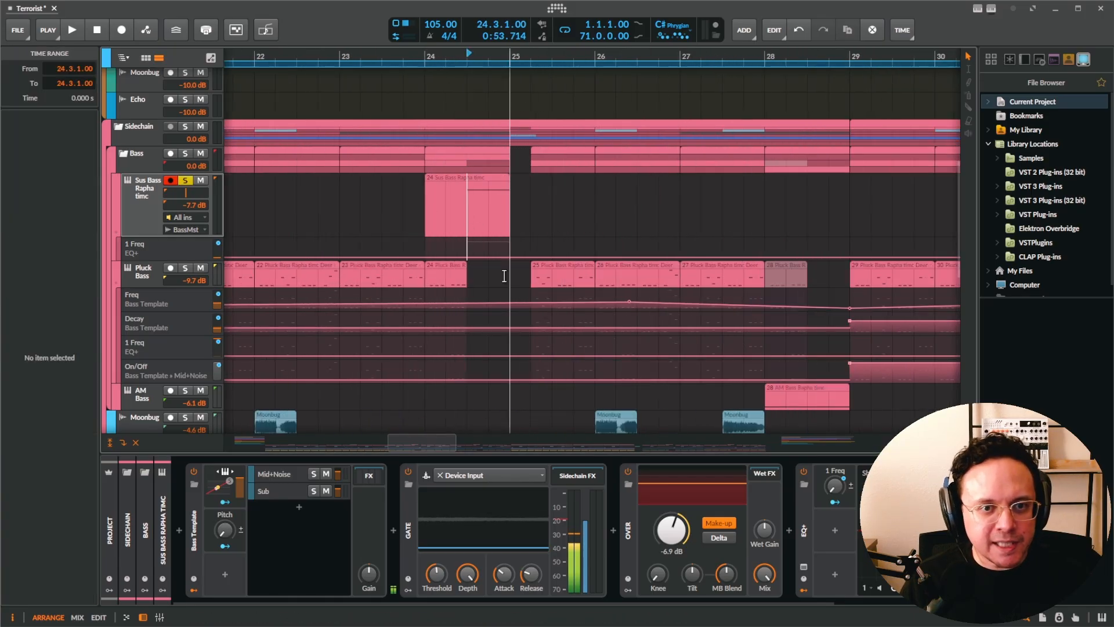
pyautogui.press('space')
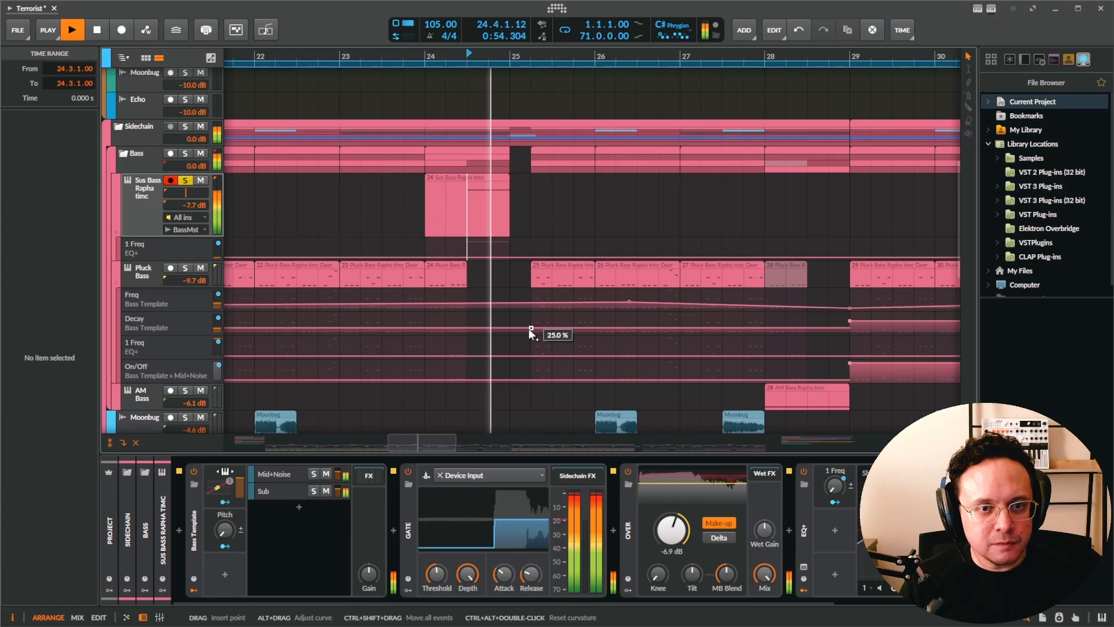
pyautogui.press('space')
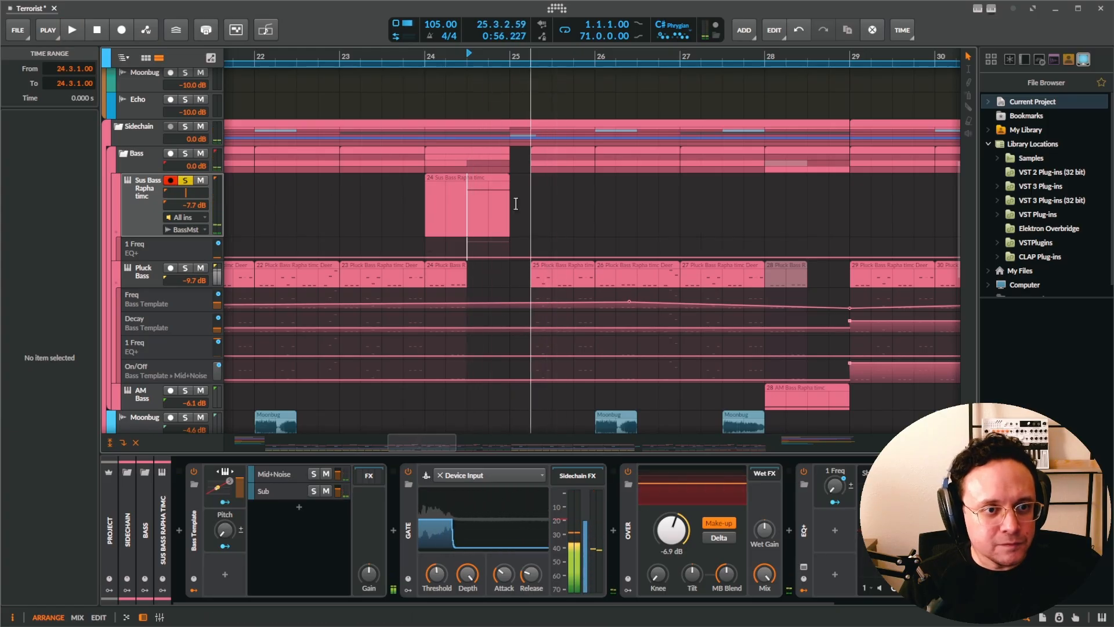
# Select the Sus Bass clip at bar 24 and review the track's other clips along the arrangement.
pyautogui.click(472, 177)
pyautogui.keyDown('ctrl'); pyautogui.scroll(-5, 566, 353); pyautogui.keyUp('ctrl')
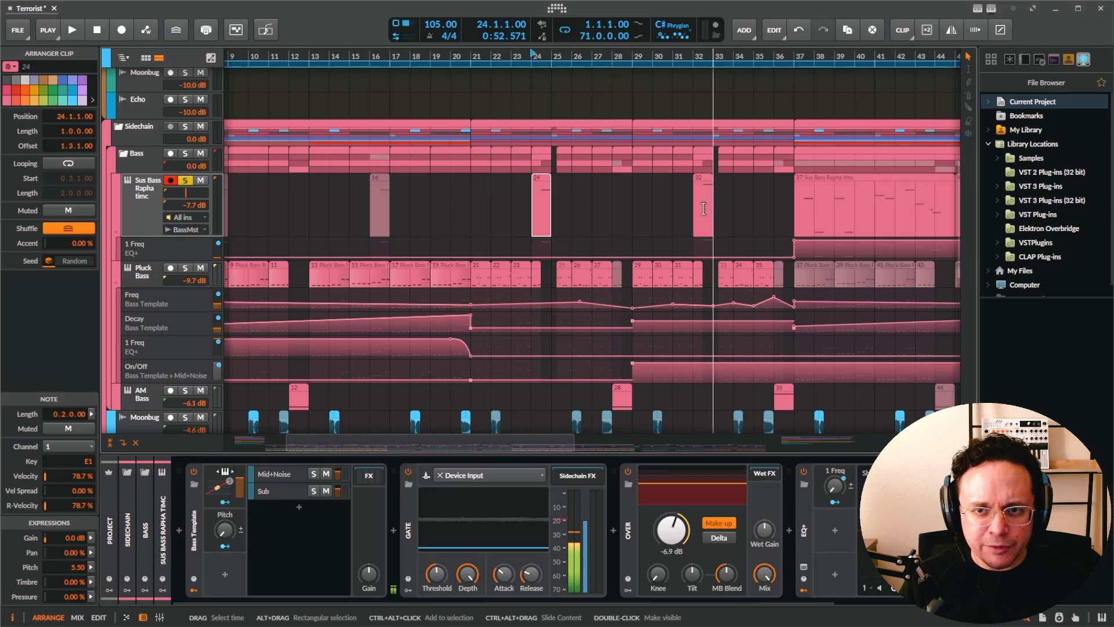
pyautogui.moveTo(785, 203); pyautogui.dragTo(509, 203)
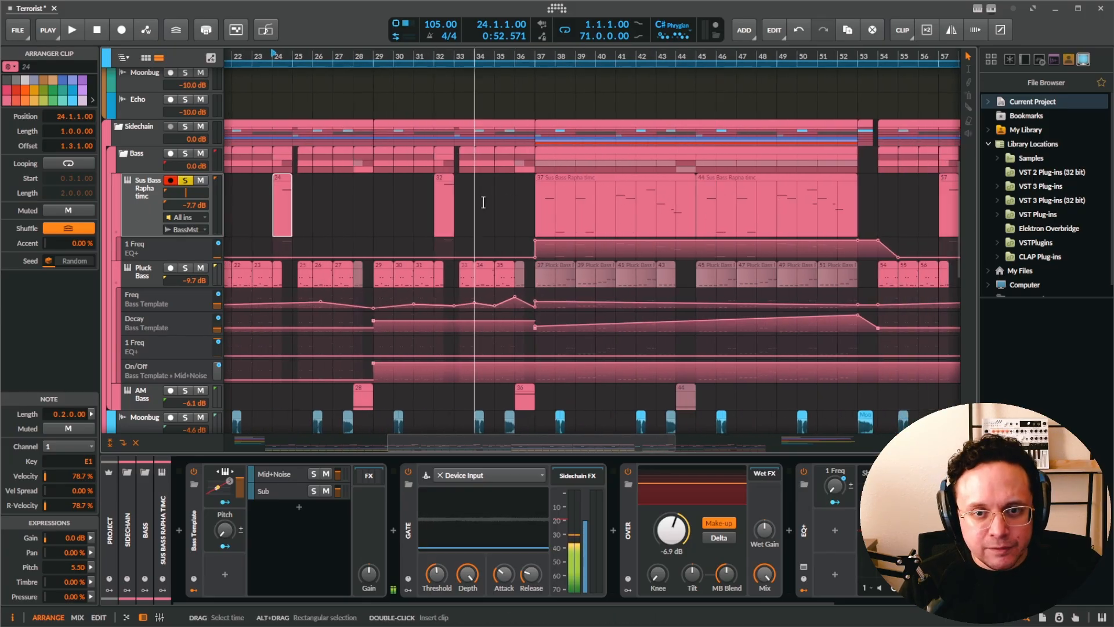
pyautogui.hscroll(-3, 453, 214)
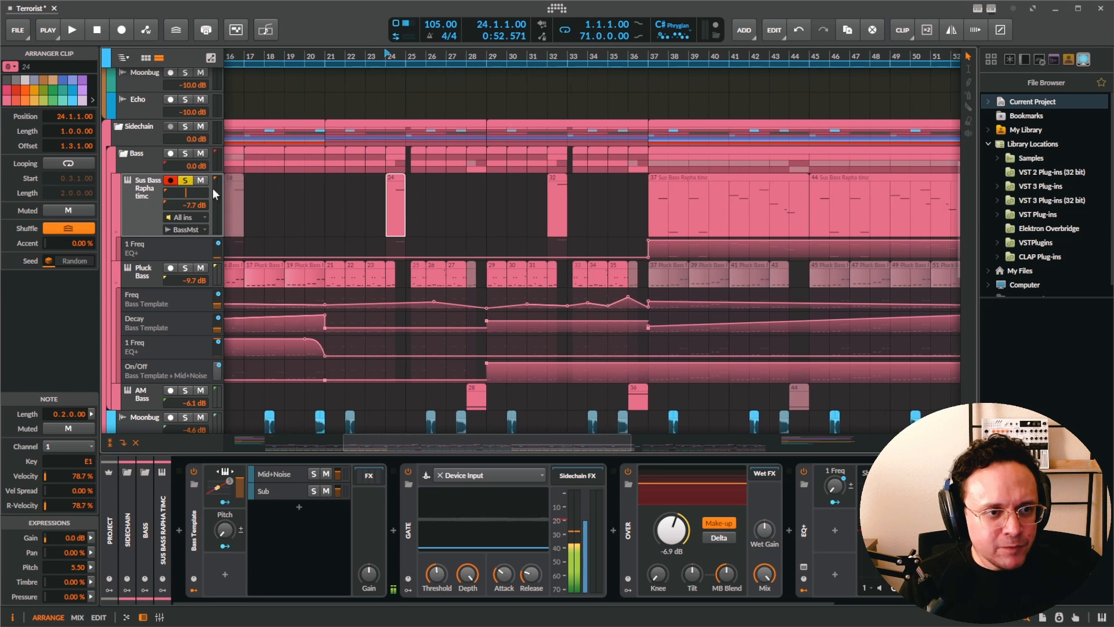
# Open the Sub layer in the Sus Bass track's Bass Template and inspect its Rapha.wav Sampler and Filter+ device.
pyautogui.click(138, 203)
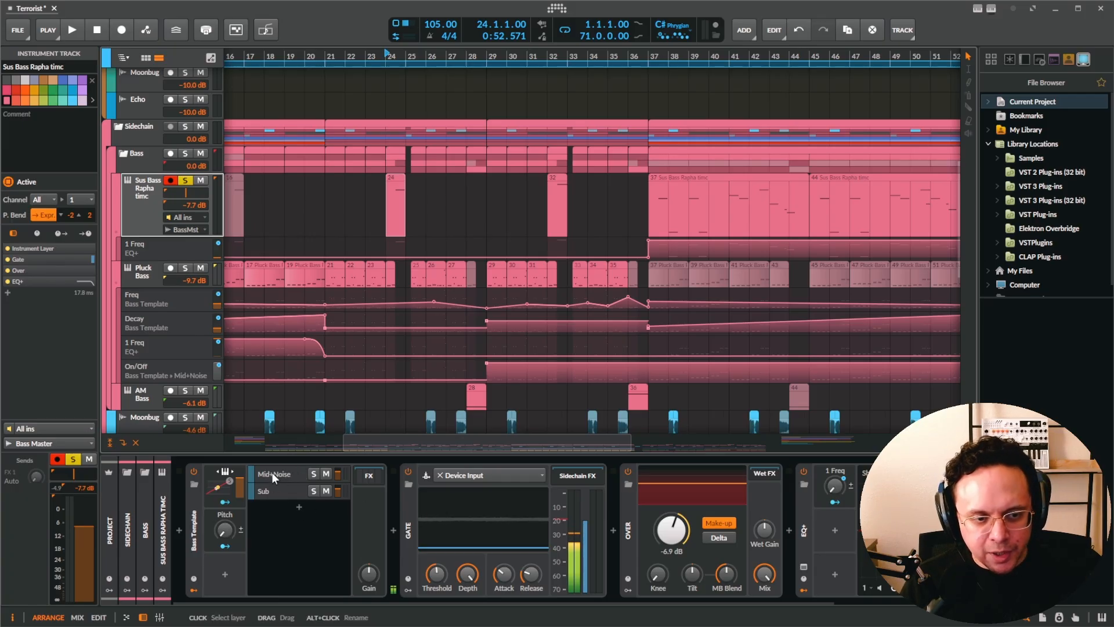
pyautogui.click(275, 494)
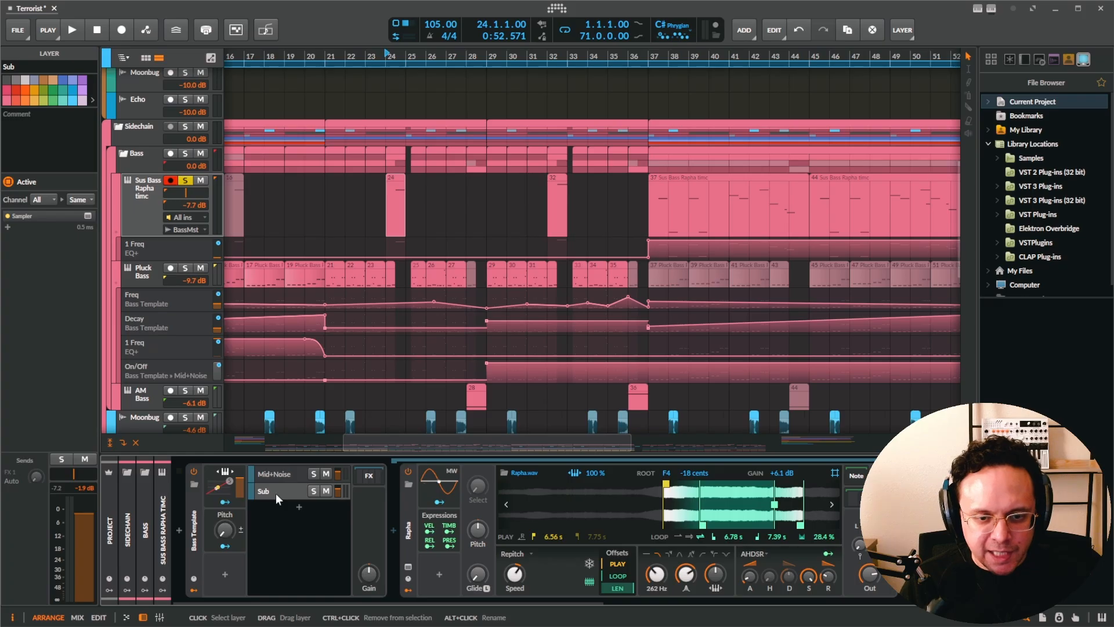
pyautogui.click(365, 477)
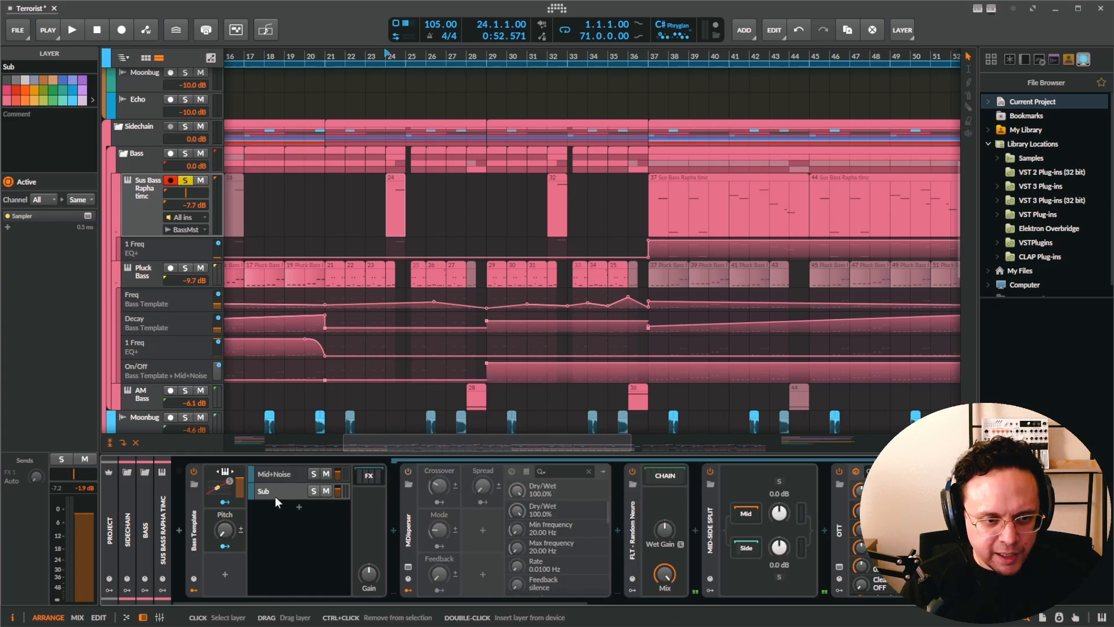
pyautogui.click(363, 475)
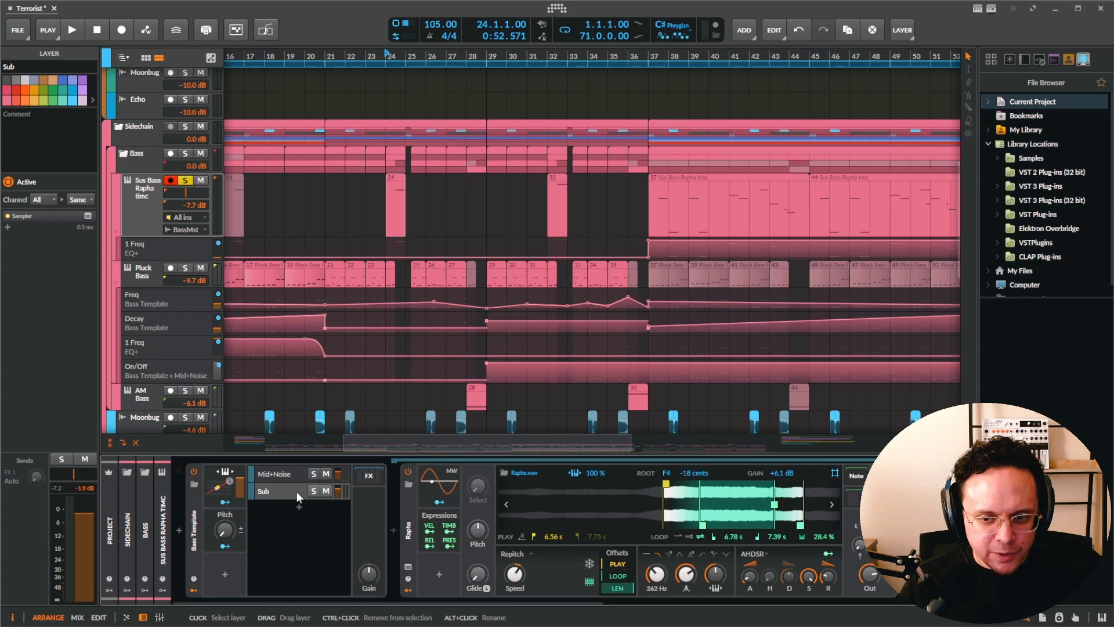
pyautogui.moveTo(407, 532); pyautogui.dragTo(239, 531)
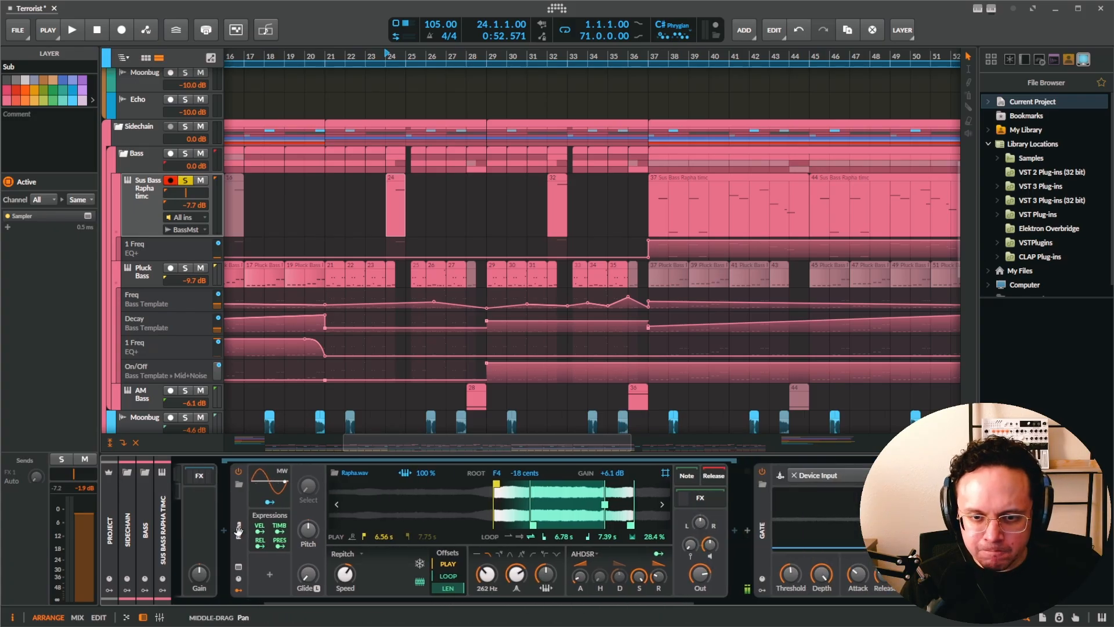
pyautogui.click(720, 503)
pyautogui.moveTo(677, 528); pyautogui.dragTo(518, 529)
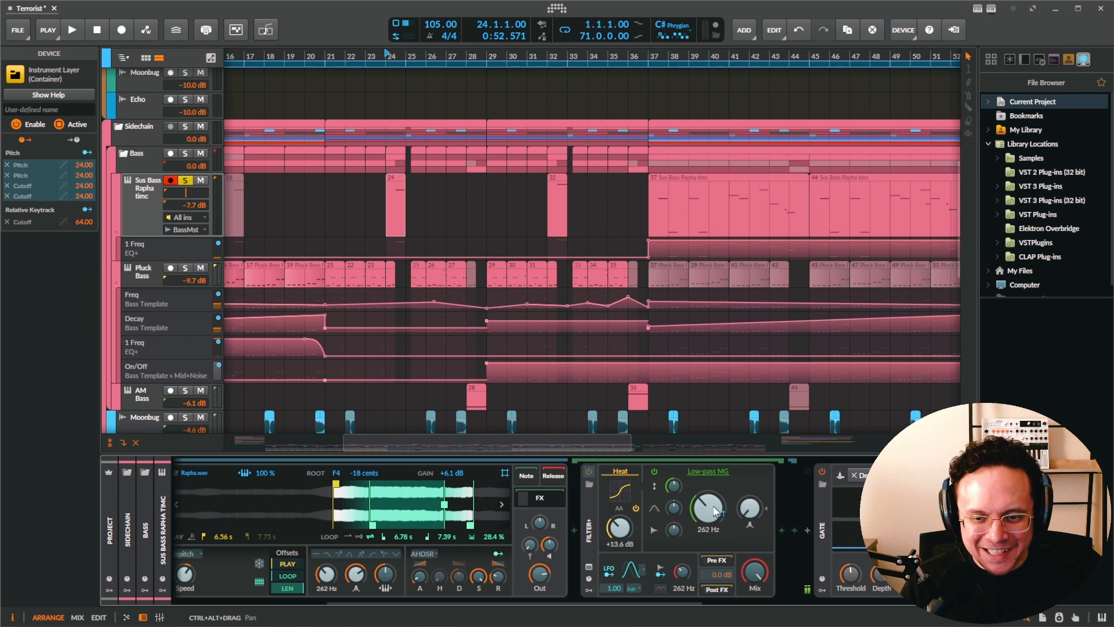
pyautogui.moveTo(198, 534); pyautogui.dragTo(527, 534)
# Open the Mid+Noise layer and inspect the Samplers of its Noise and Mid sublayers.
pyautogui.click(277, 474)
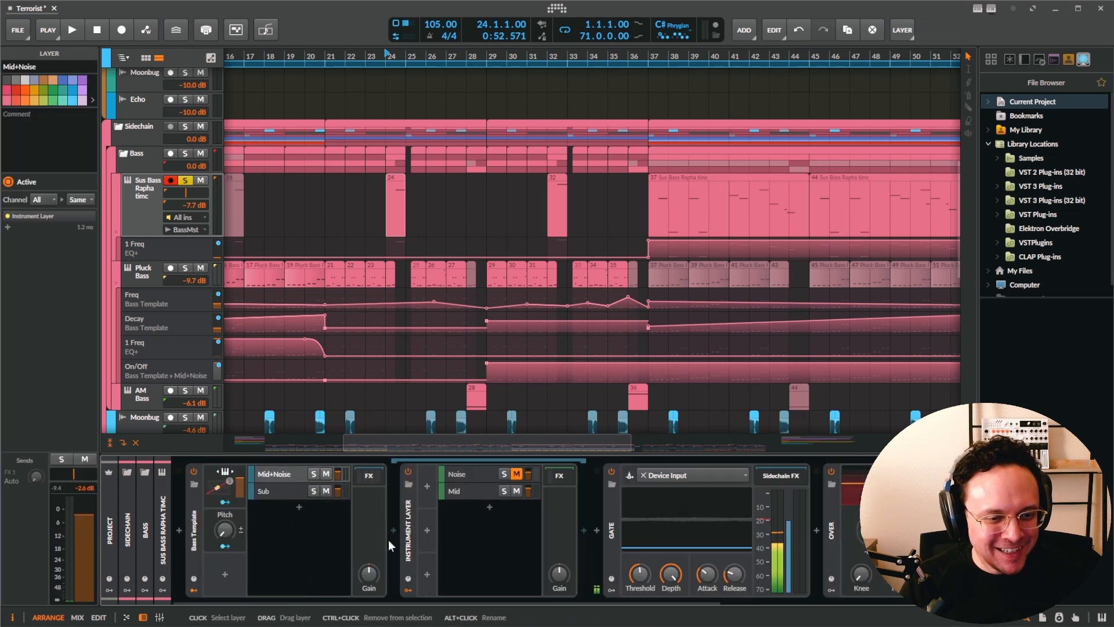
pyautogui.click(467, 477)
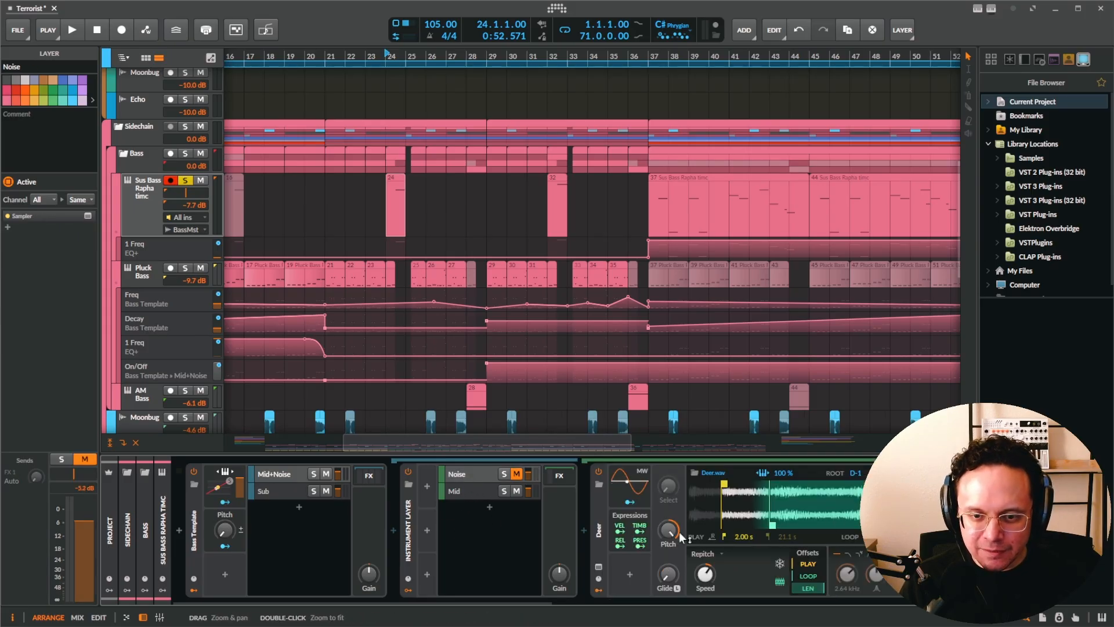
pyautogui.click(479, 493)
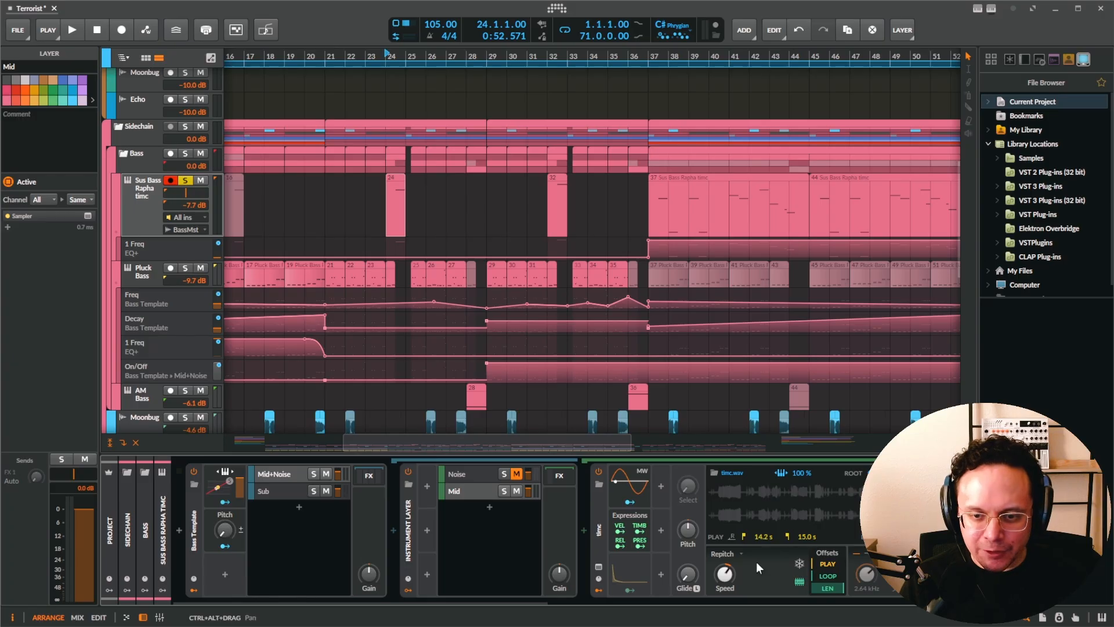
pyautogui.hscroll(4, 598, 574)
pyautogui.hscroll(-2, 598, 574)
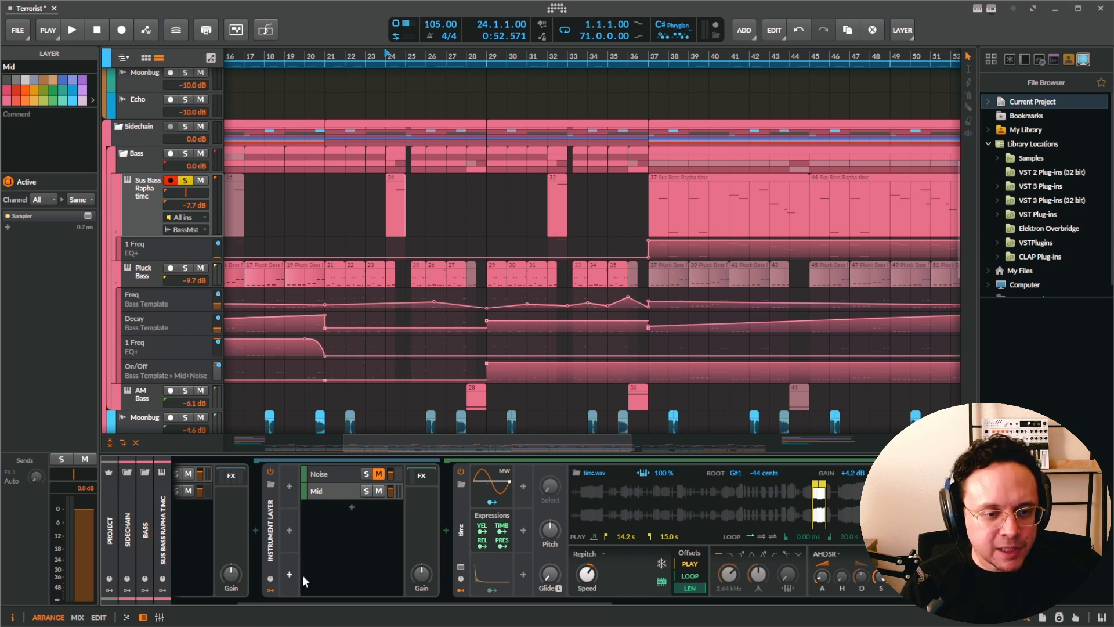
pyautogui.moveTo(322, 565); pyautogui.dragTo(414, 572)
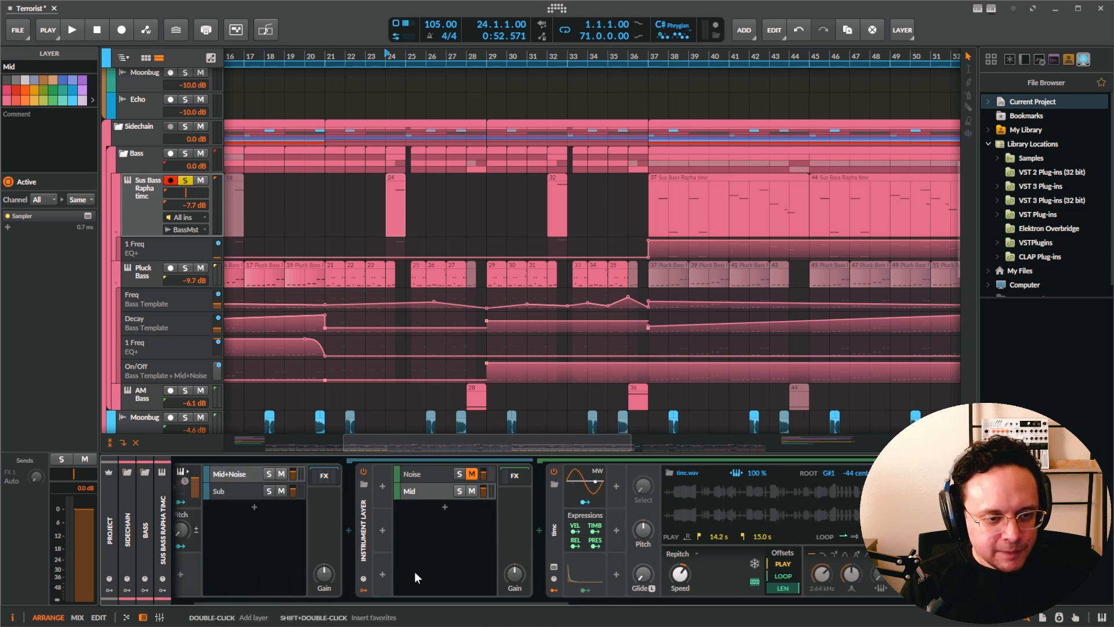
# Solo the Sub layer in the Bass Template and audition the original Rapha audio clip on its own track.
pyautogui.click(224, 492)
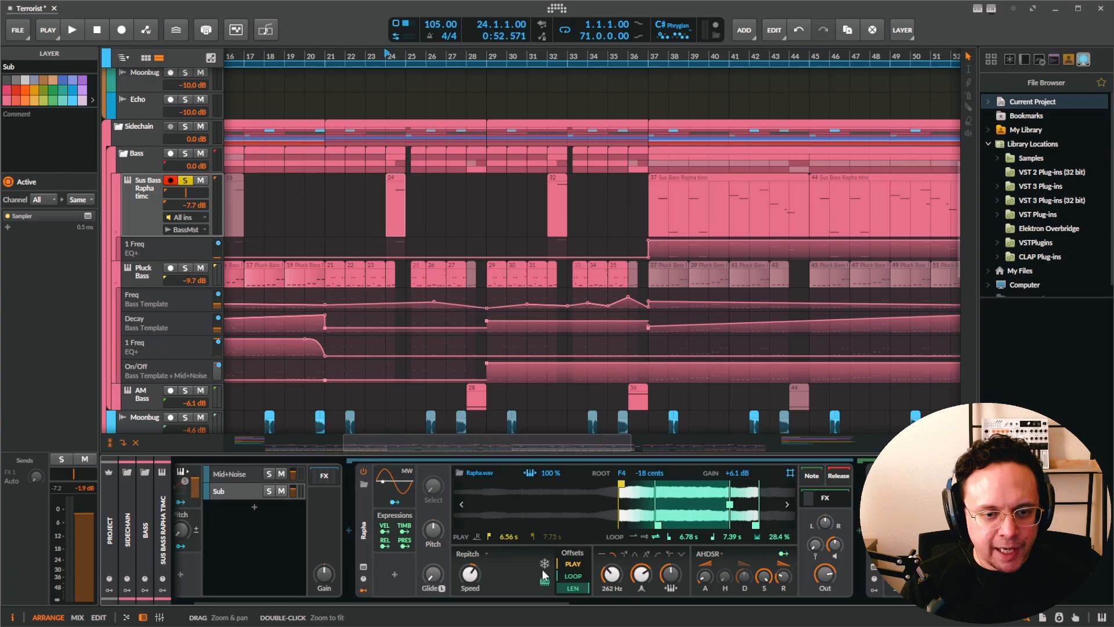
pyautogui.click(268, 491)
pyautogui.scroll(2, 254, 539)
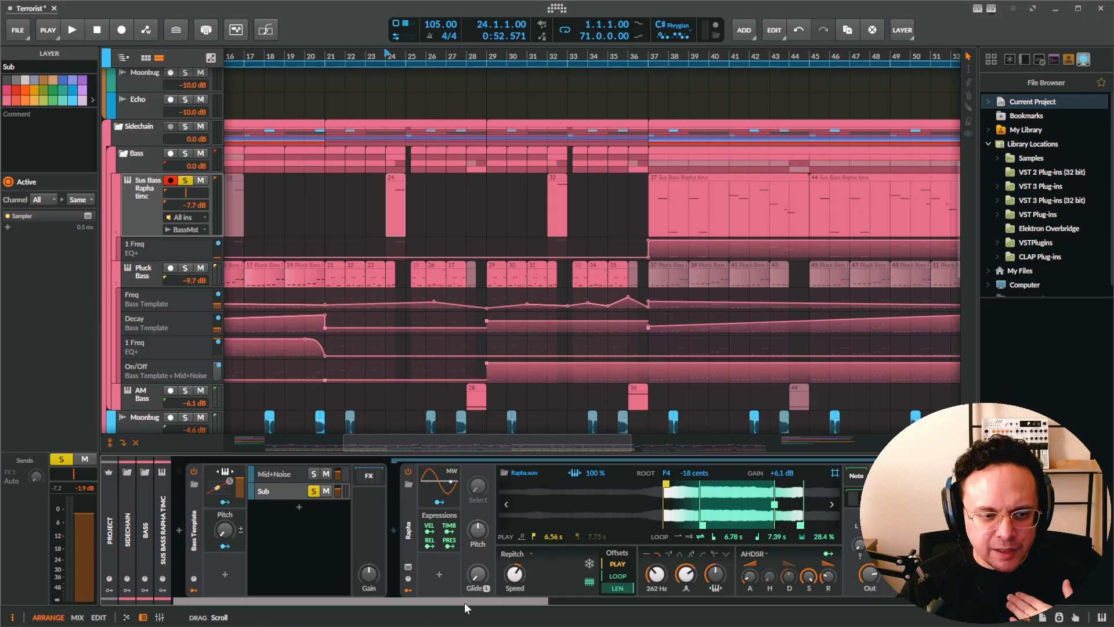
pyautogui.scroll(5, 365, 293)
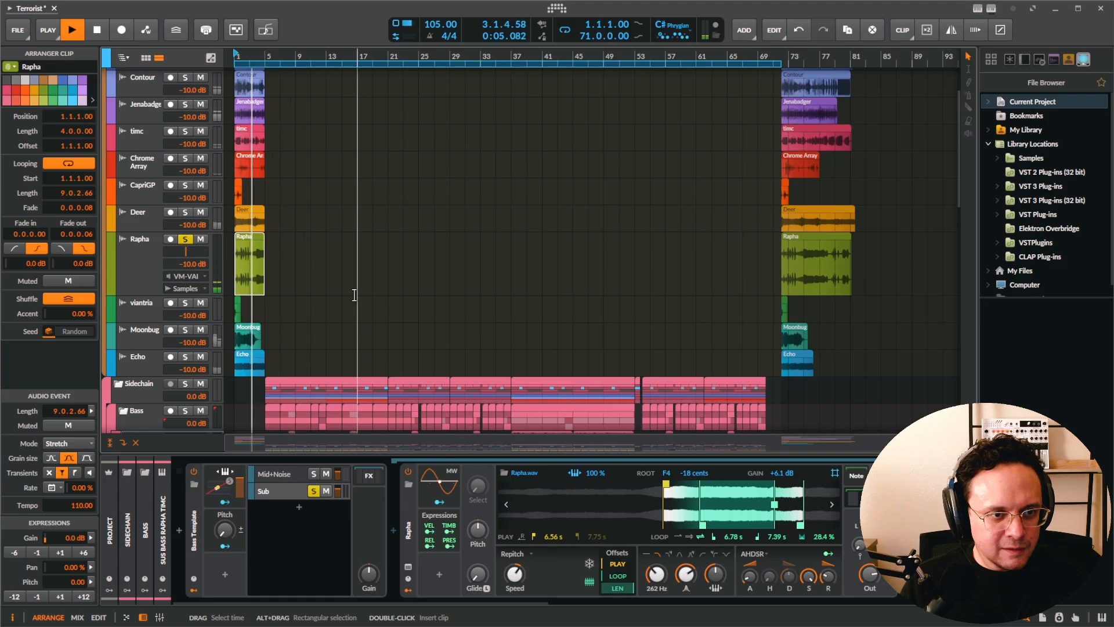
pyautogui.press('space')
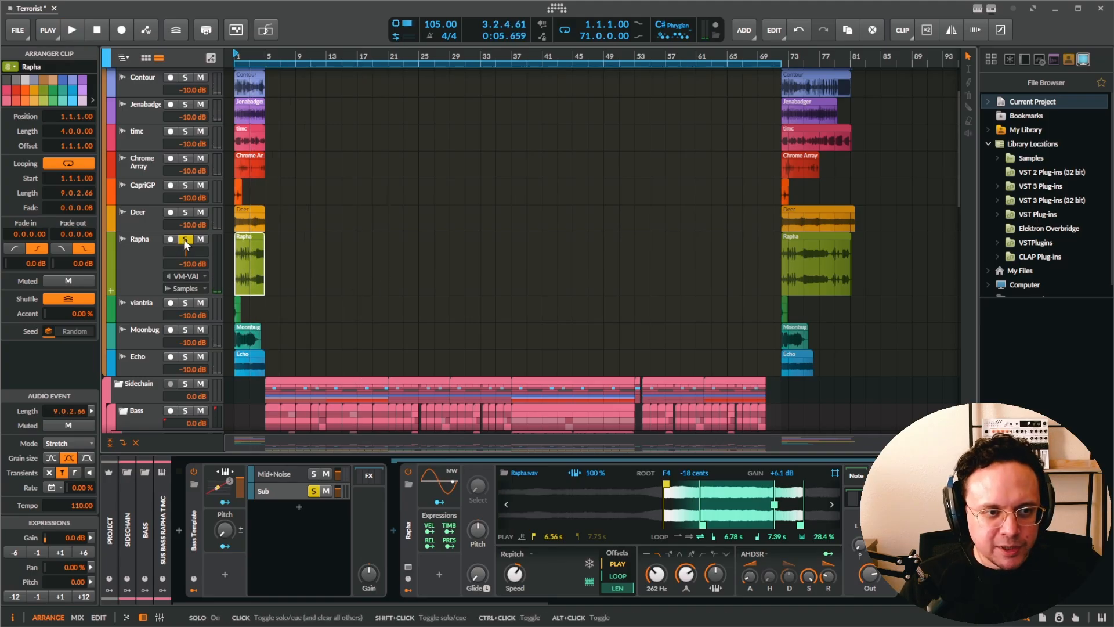
# Show the whole Rapha.wav waveform in the Sub layer's Sampler and review the Filter+ device that follows it.
pyautogui.moveTo(694, 504); pyautogui.dragTo(671, 503)
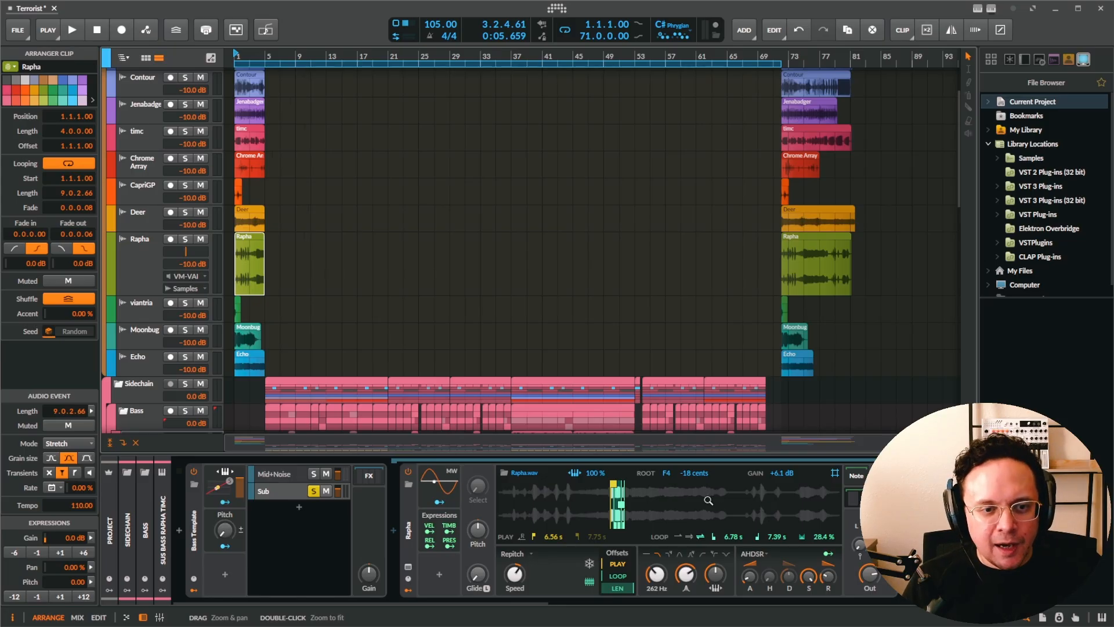
pyautogui.hscroll(4, 708, 500)
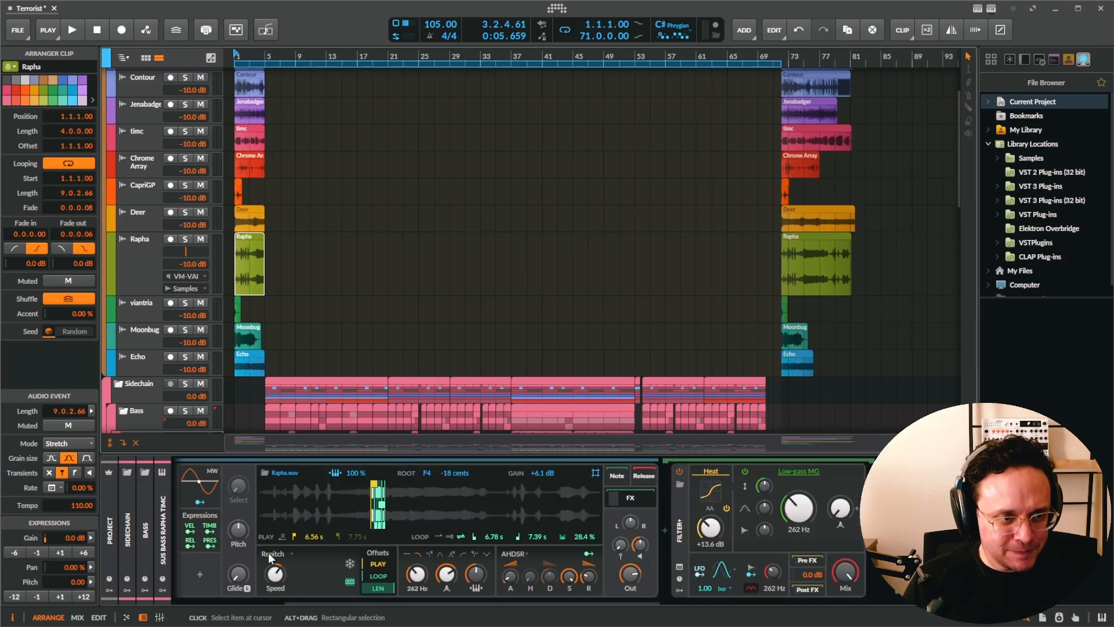
pyautogui.hscroll(-3, 268, 552)
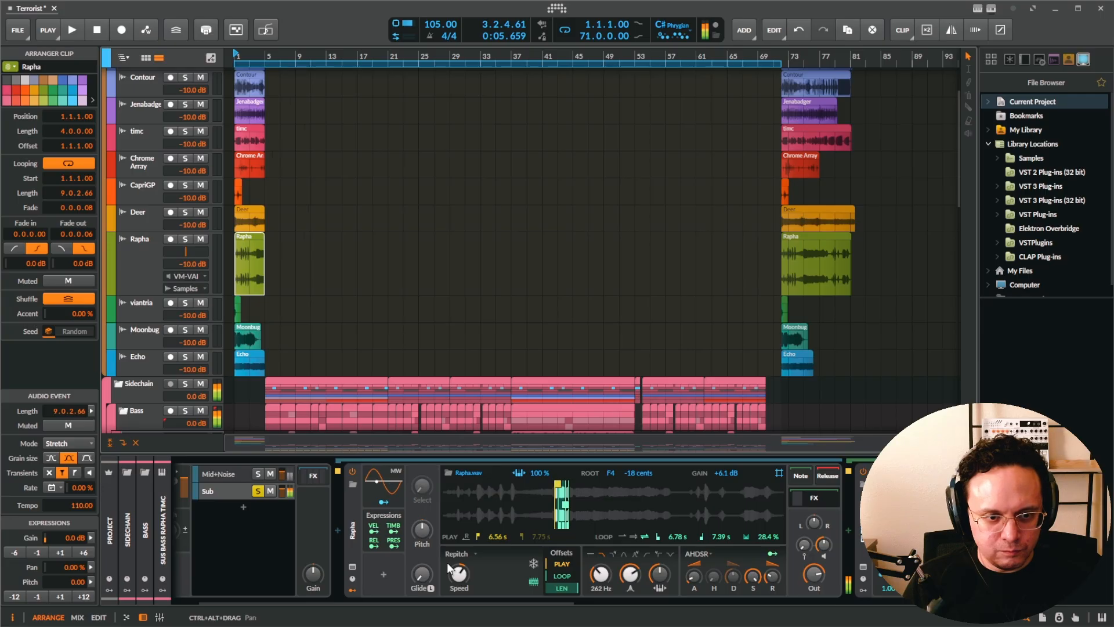
# Turn off the Sub layer's solo and examine the Bass Template's FX chain and the devices after it.
pyautogui.click(313, 479)
pyautogui.hscroll(3, 653, 547)
pyautogui.moveTo(620, 551); pyautogui.dragTo(847, 557)
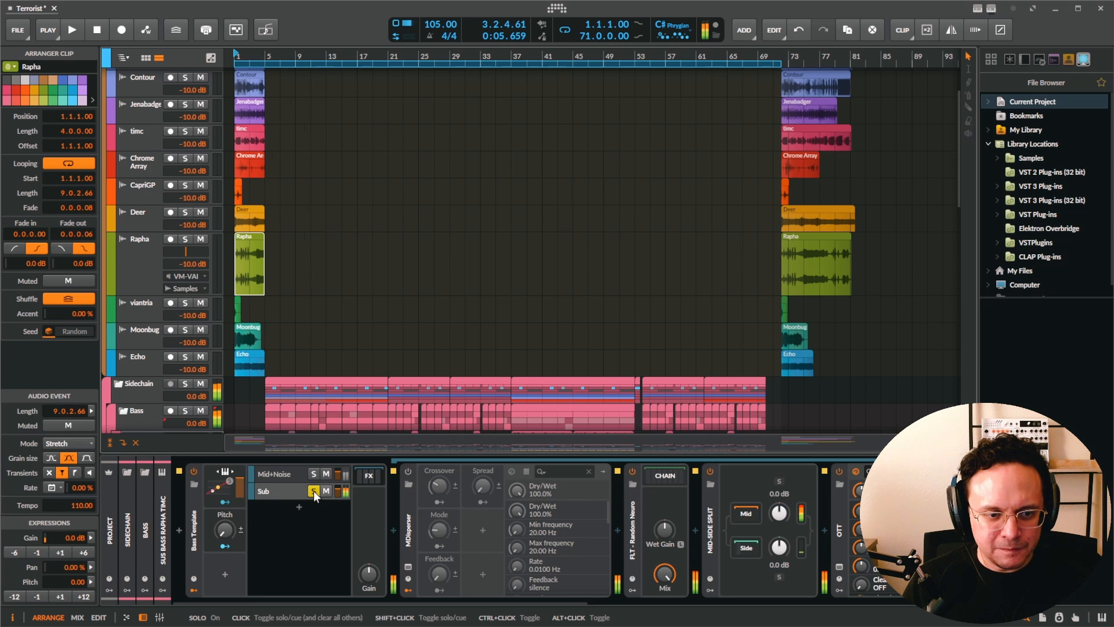
pyautogui.click(313, 490)
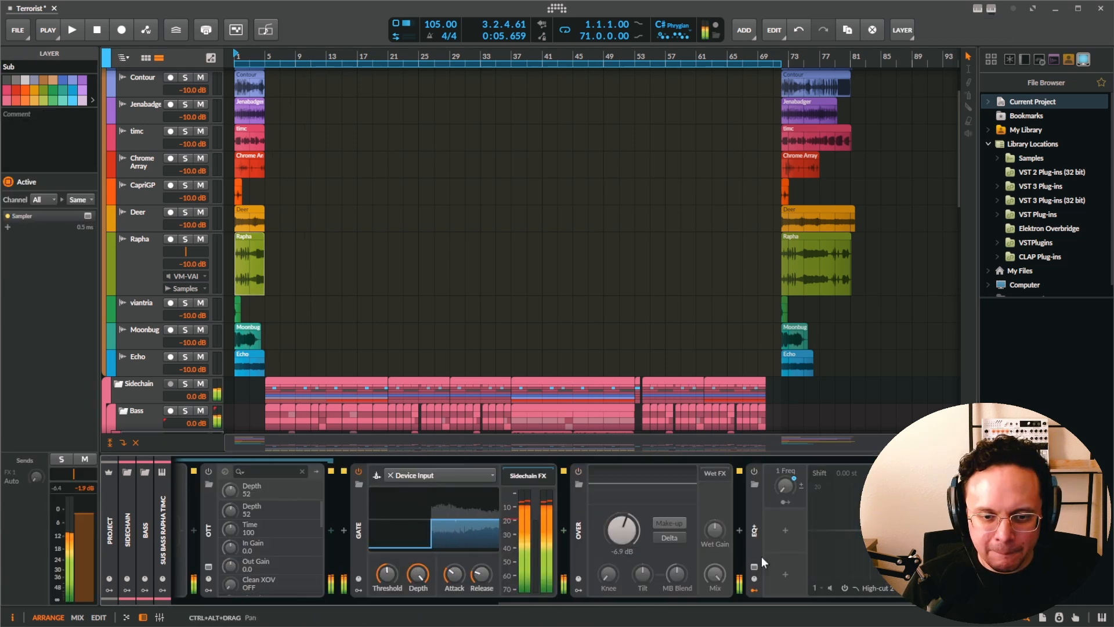
pyautogui.moveTo(753, 600); pyautogui.dragTo(590, 604)
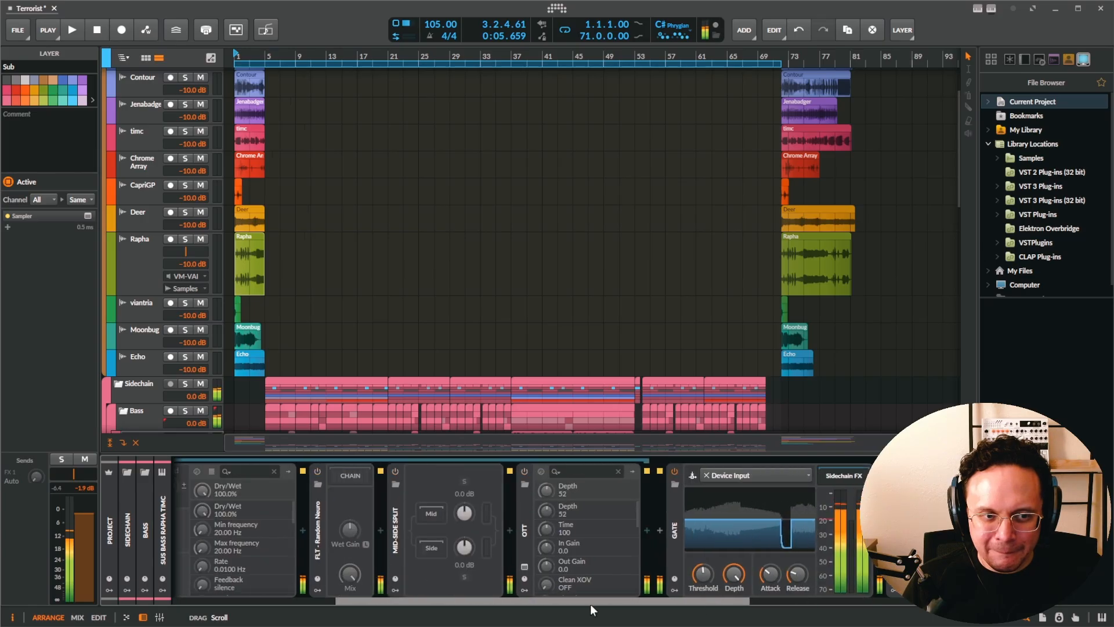
pyautogui.moveTo(590, 604); pyautogui.dragTo(363, 607)
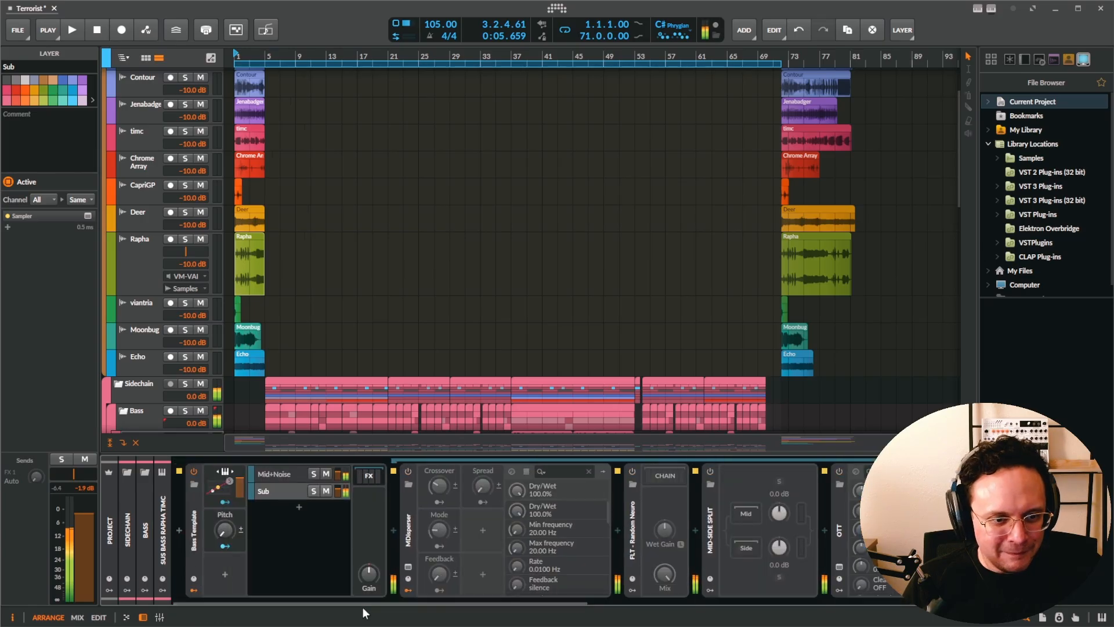
# Mute the Mid+Noise layer and select the timc.wav Sampler in its Mid sublayer.
pyautogui.click(324, 475)
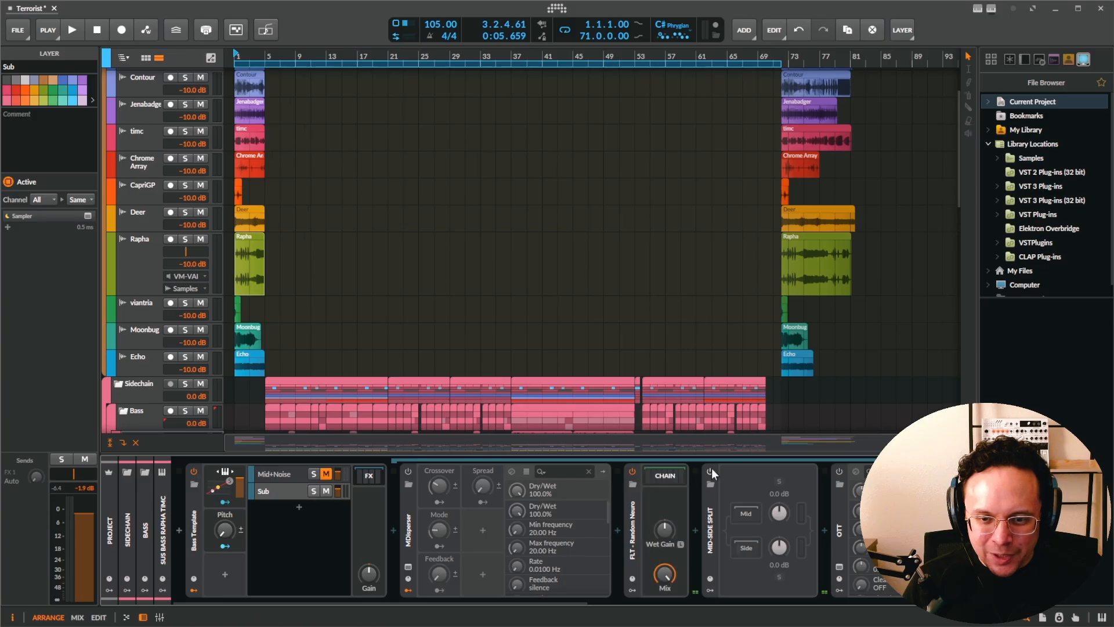
pyautogui.click(746, 512)
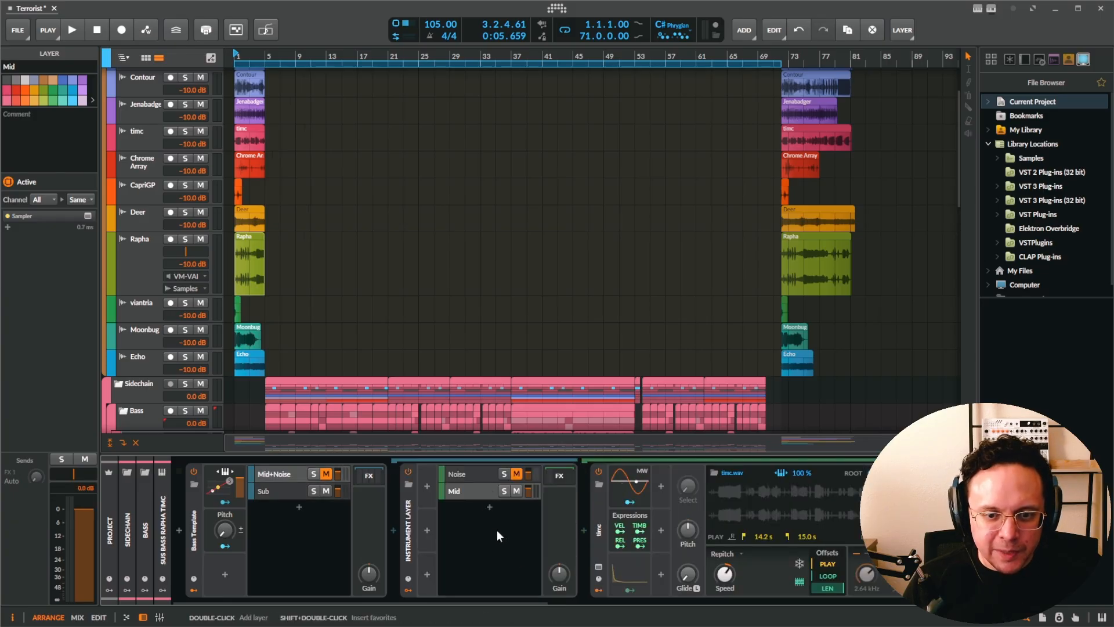
pyautogui.scroll(-3, 496, 530)
pyautogui.click(851, 503)
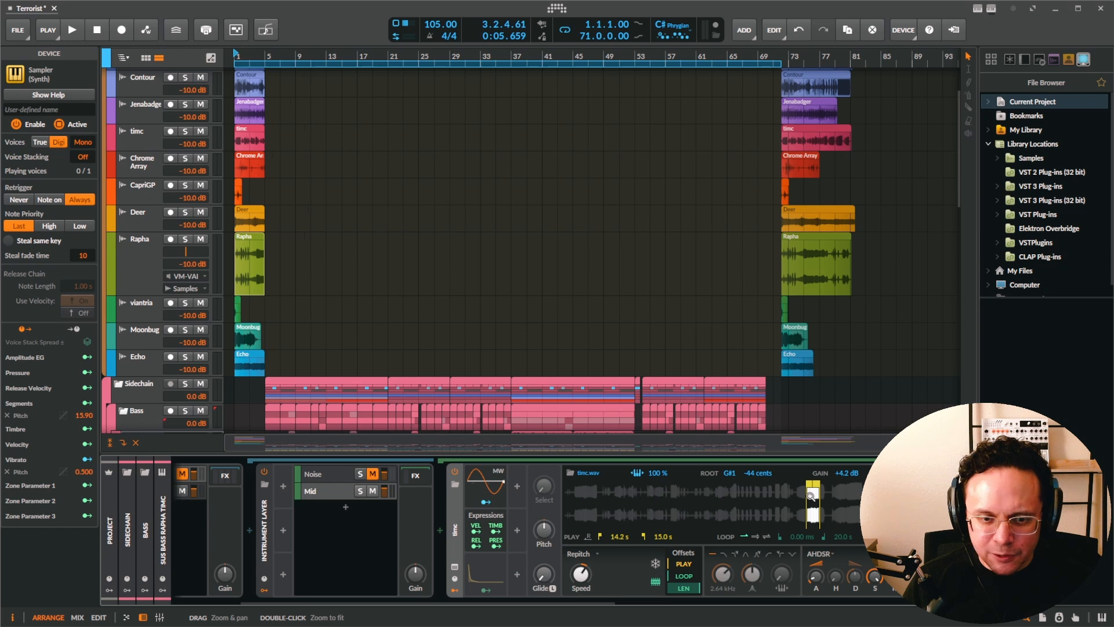
# Solo the Mid sublayer and review its device chain through the Phaser+ and Chorus+ effects.
pyautogui.click(361, 490)
pyautogui.scroll(3, 343, 534)
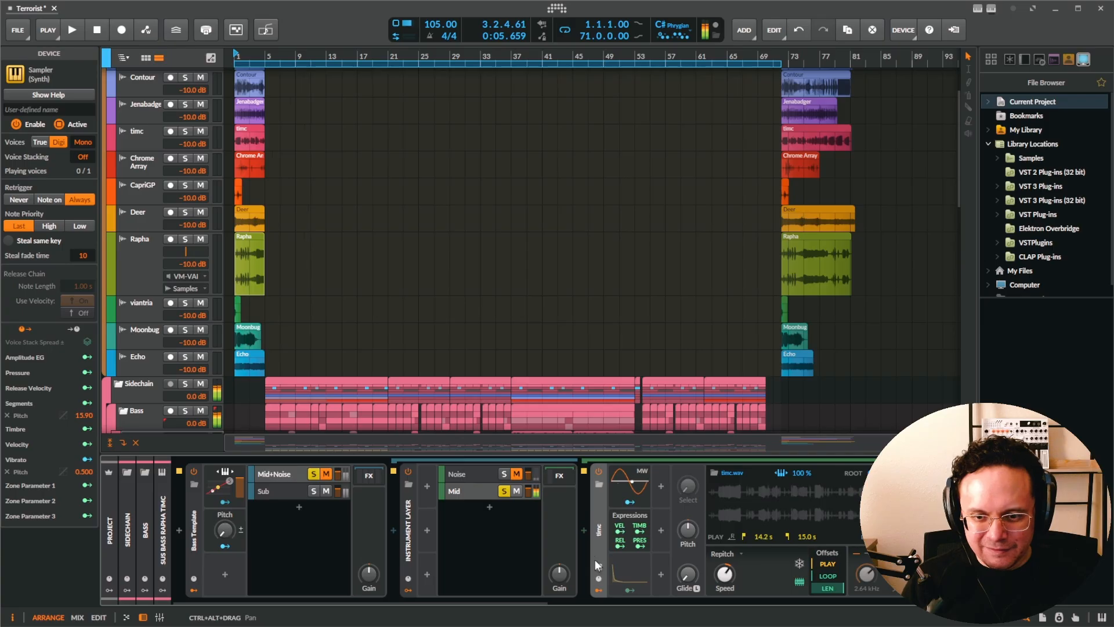
pyautogui.scroll(-4, 555, 533)
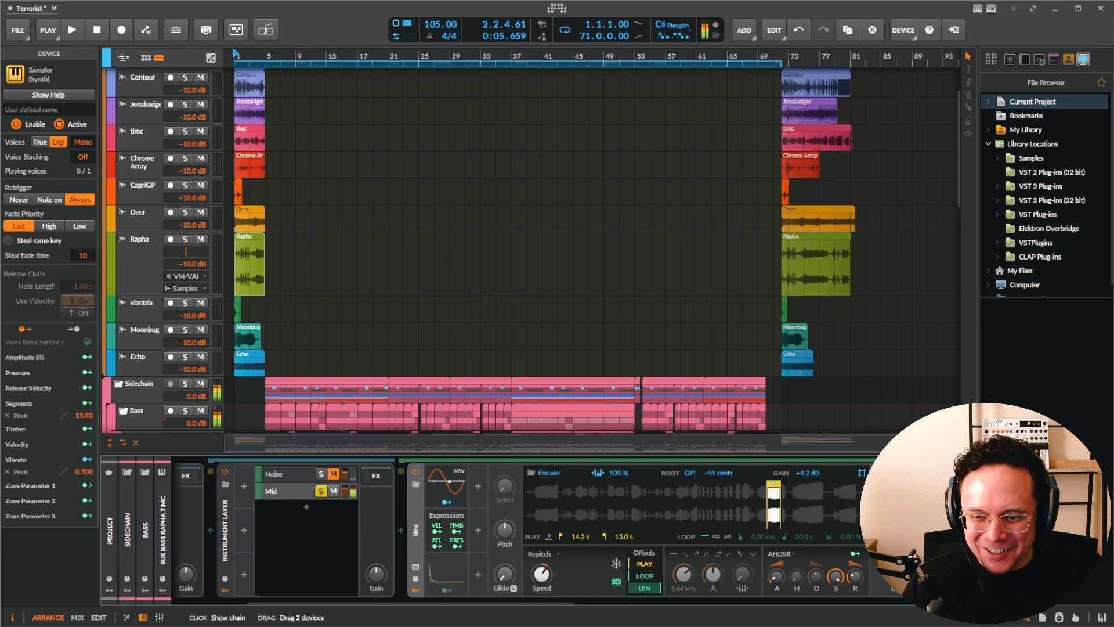
pyautogui.scroll(-10, 401, 573)
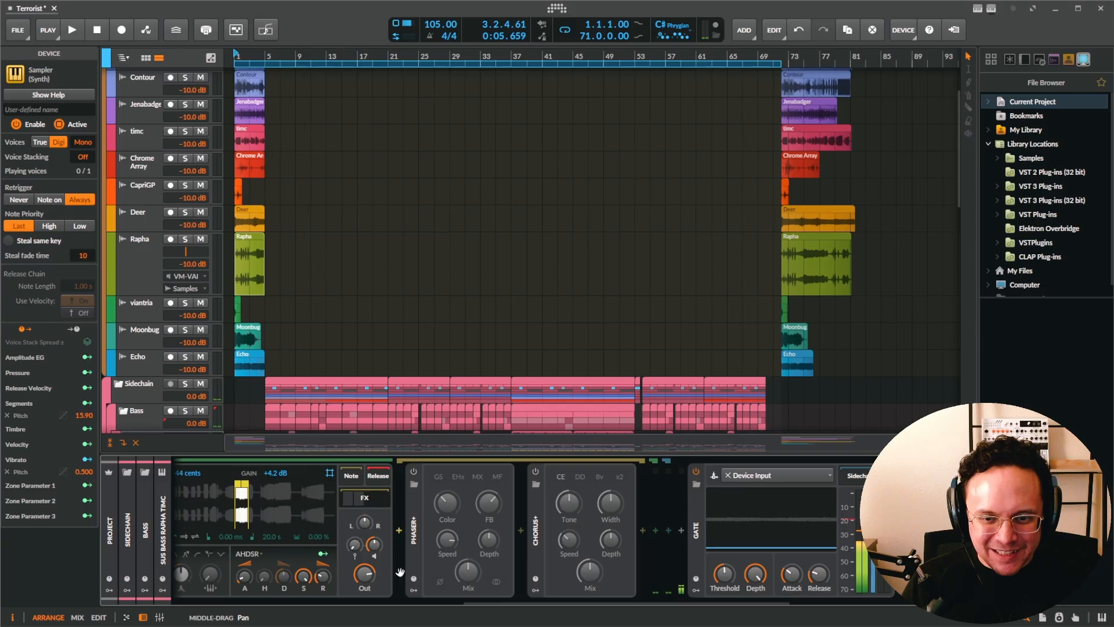
# Examine the Instrument Layer's Filter+ effect and turn off the Mid sublayer's solo.
pyautogui.scroll(2, 400, 572)
pyautogui.scroll(10, 485, 503)
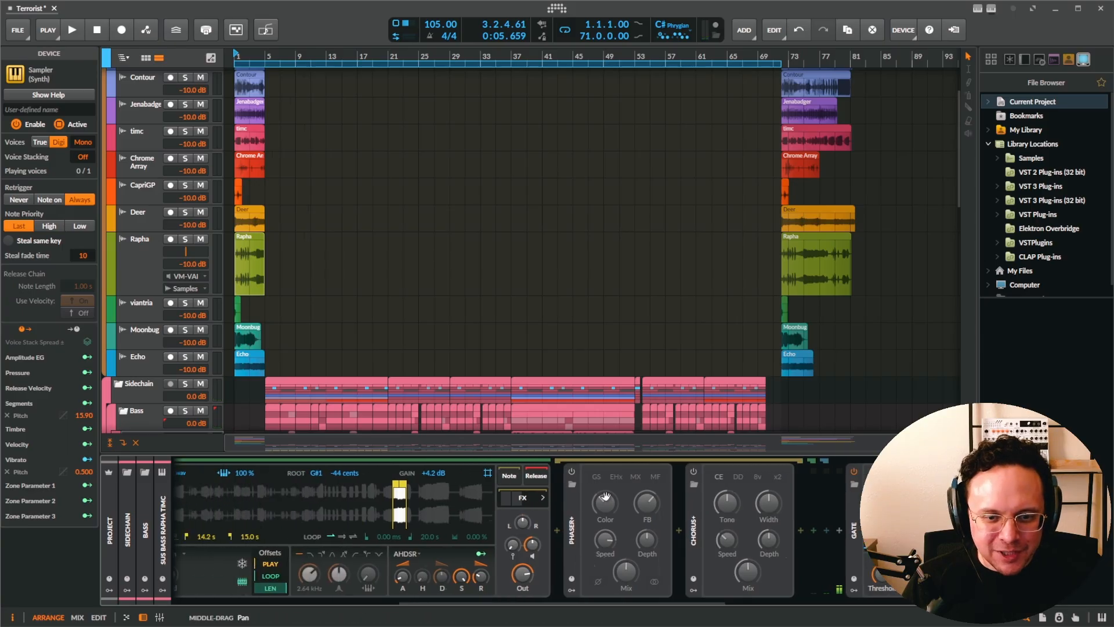
pyautogui.click(495, 479)
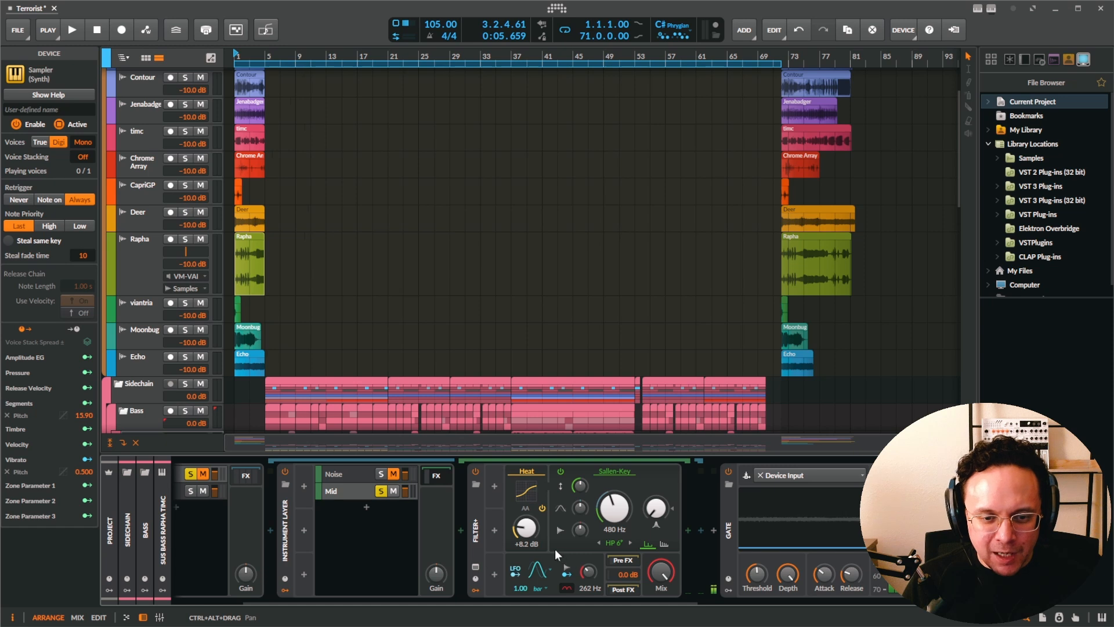
pyautogui.click(377, 494)
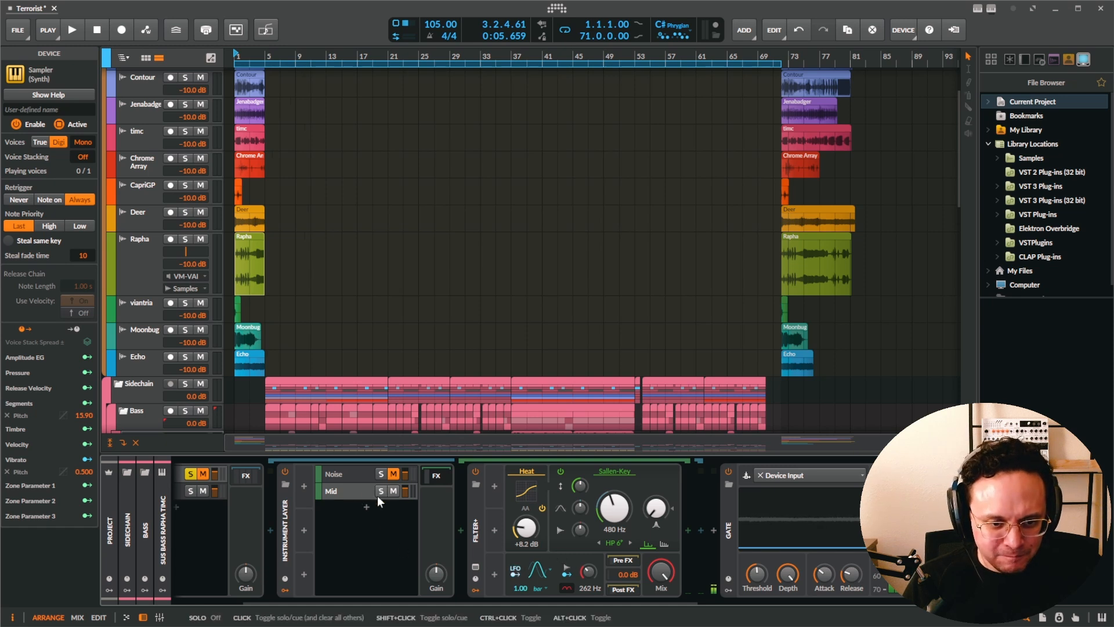
# Select the Noise sublayer and examine the Deer.wav waveform and loop region in its Sampler.
pyautogui.hscroll(-3, 383, 511)
pyautogui.click(478, 473)
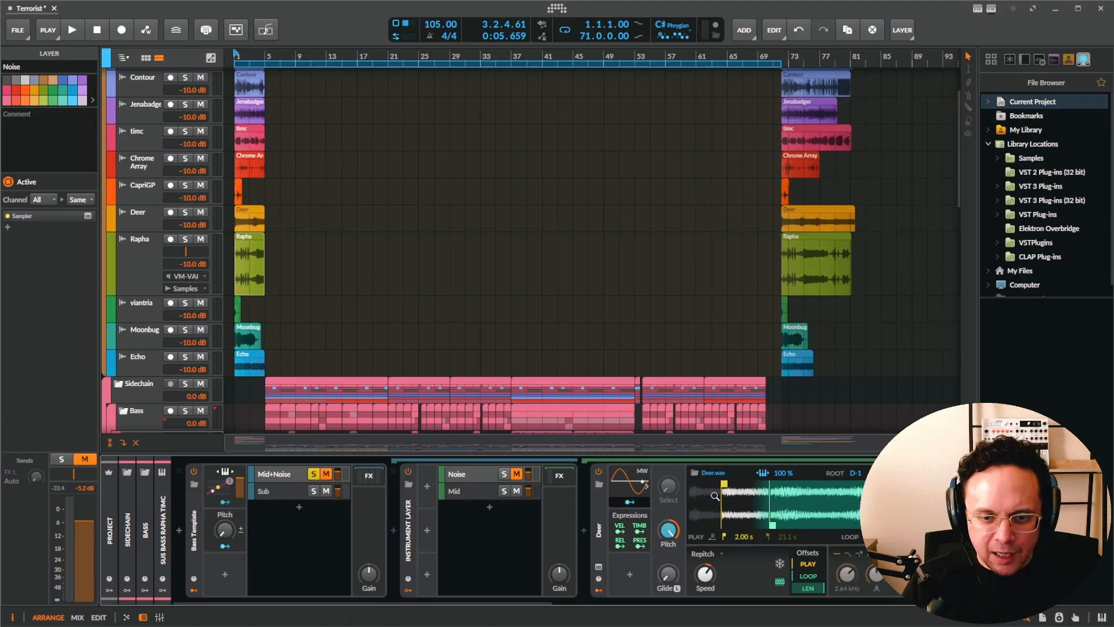
pyautogui.moveTo(758, 569); pyautogui.dragTo(600, 575)
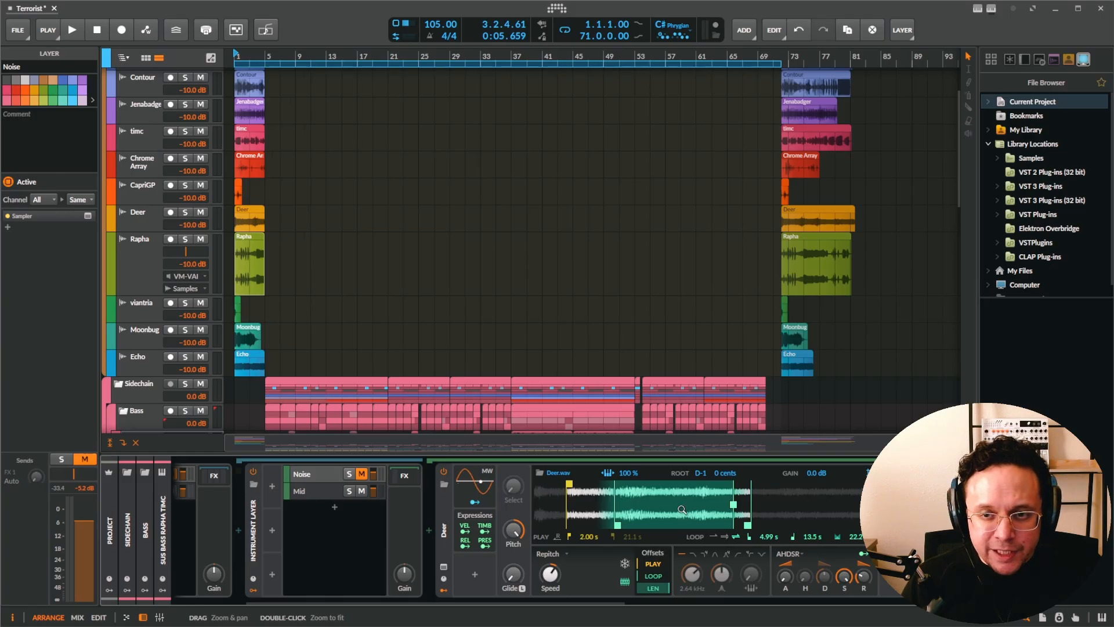
# Solo the Deer sample track and play its clip at bar 1 to hear the source recording.
pyautogui.click(185, 213)
pyautogui.click(253, 210)
pyautogui.press('space')
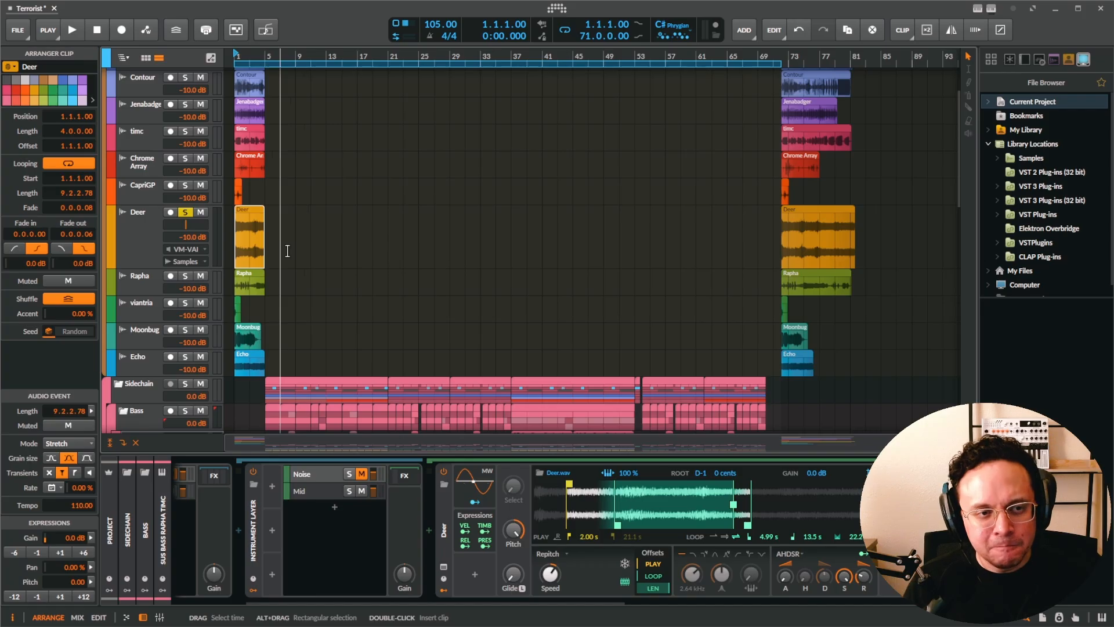
pyautogui.press('space')
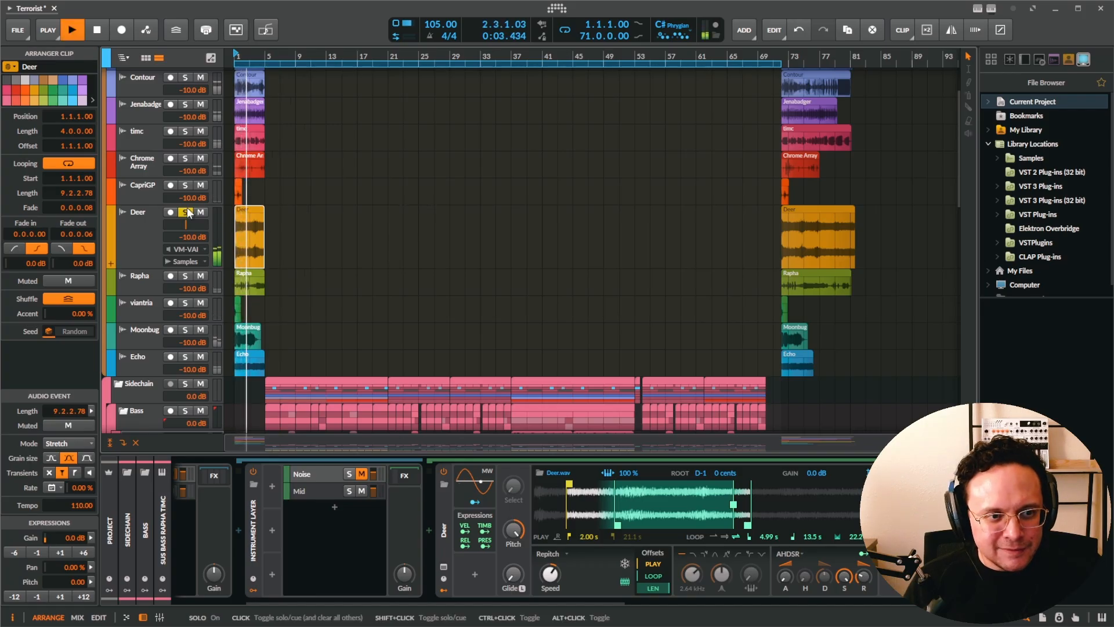
pyautogui.press('space')
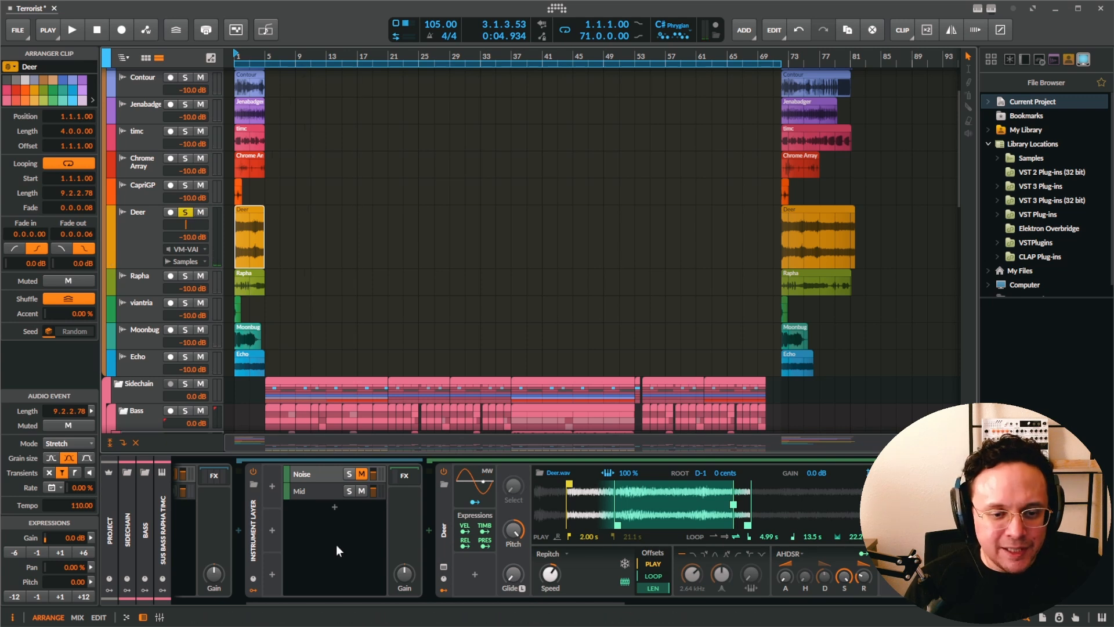
# Return to the Bass Template's layer list and turn off the Mid+Noise layer's solo.
pyautogui.moveTo(371, 534); pyautogui.dragTo(526, 539)
pyautogui.click(316, 474)
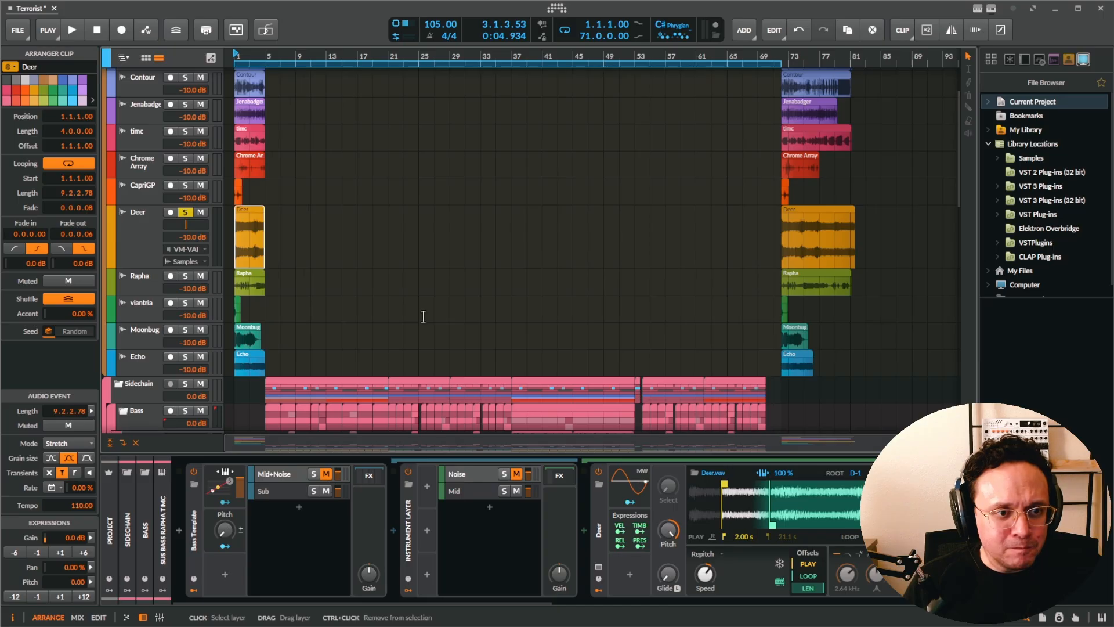
# Open the Sus Bass clip at bar 24 in the note editor and examine its note's pitch curve.
pyautogui.scroll(-5, 423, 316)
pyautogui.scroll(5, 425, 290)
pyautogui.click(364, 220)
pyautogui.press('Tab')
pyautogui.press('Tab')
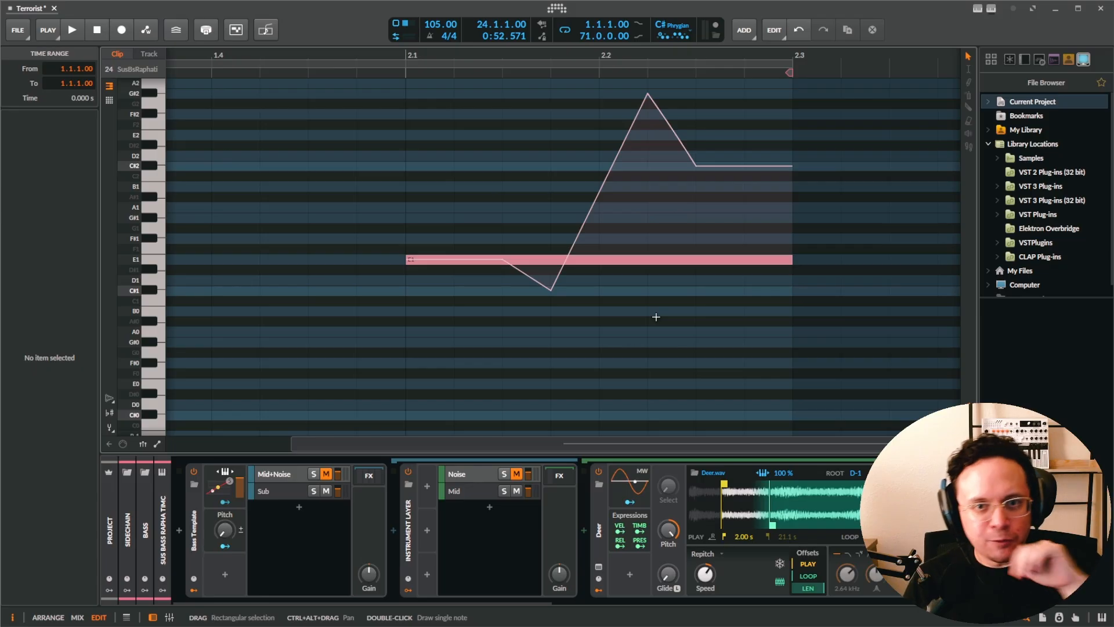
pyautogui.scroll(-2, 384, 325)
pyautogui.scroll(3, 391, 316)
pyautogui.press('Tab')
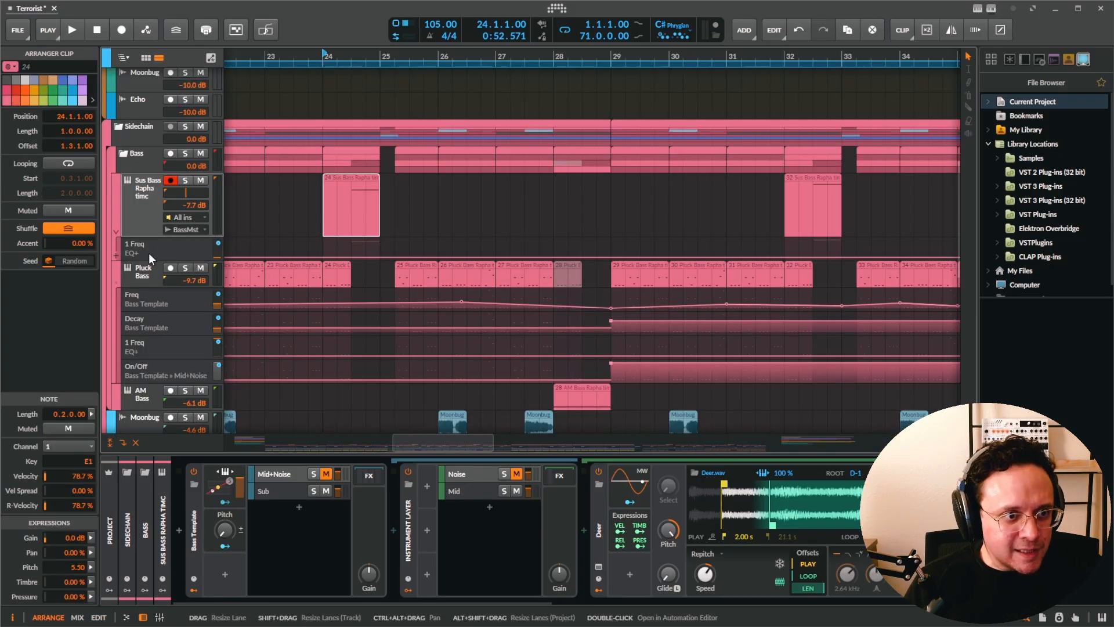
# Examine the Sus Bass track's 1 Freq automation lane and locate the EQ+ device it controls.
pyautogui.moveTo(435, 228); pyautogui.dragTo(508, 190)
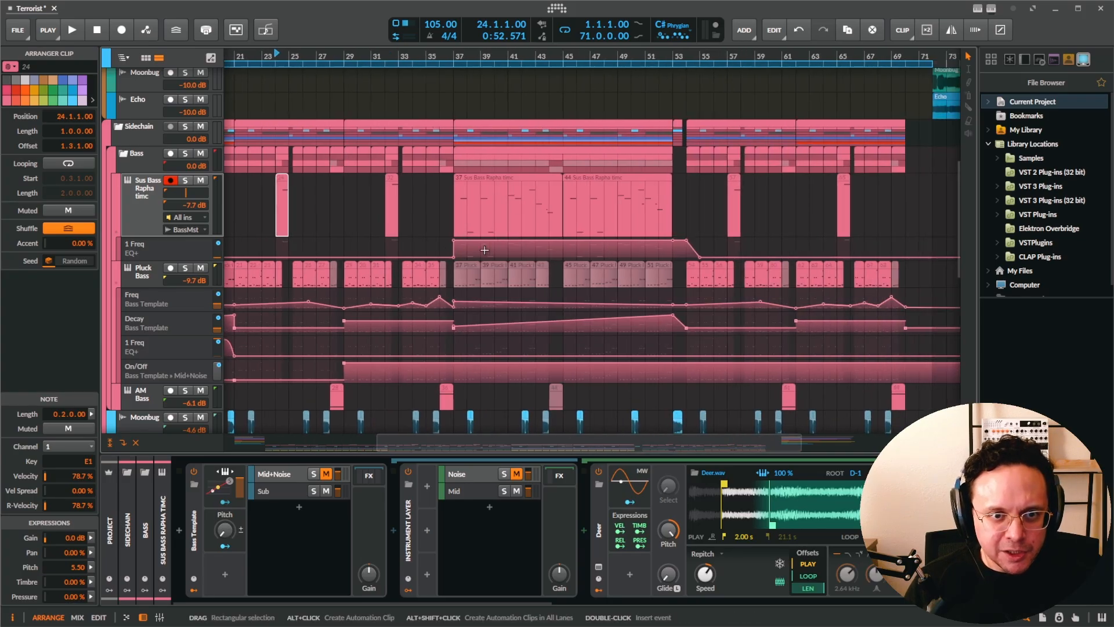
pyautogui.click(174, 247)
pyautogui.click(601, 602)
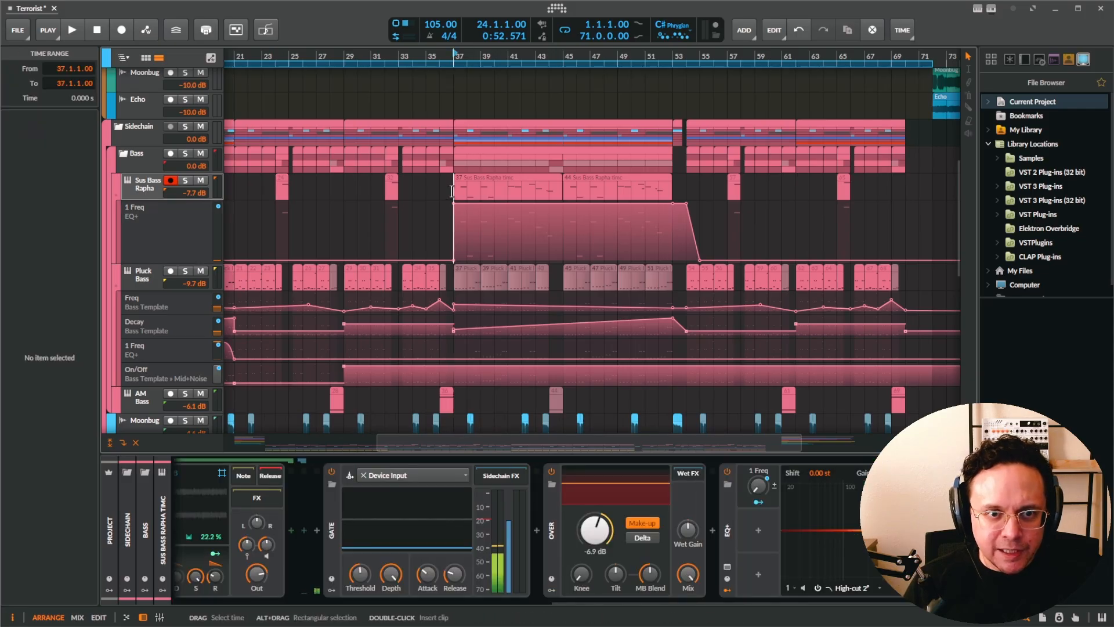
# Play the Sus Bass track soloed from bar 37 with its automated EQ+ in view.
pyautogui.click(452, 192)
pyautogui.click(617, 602)
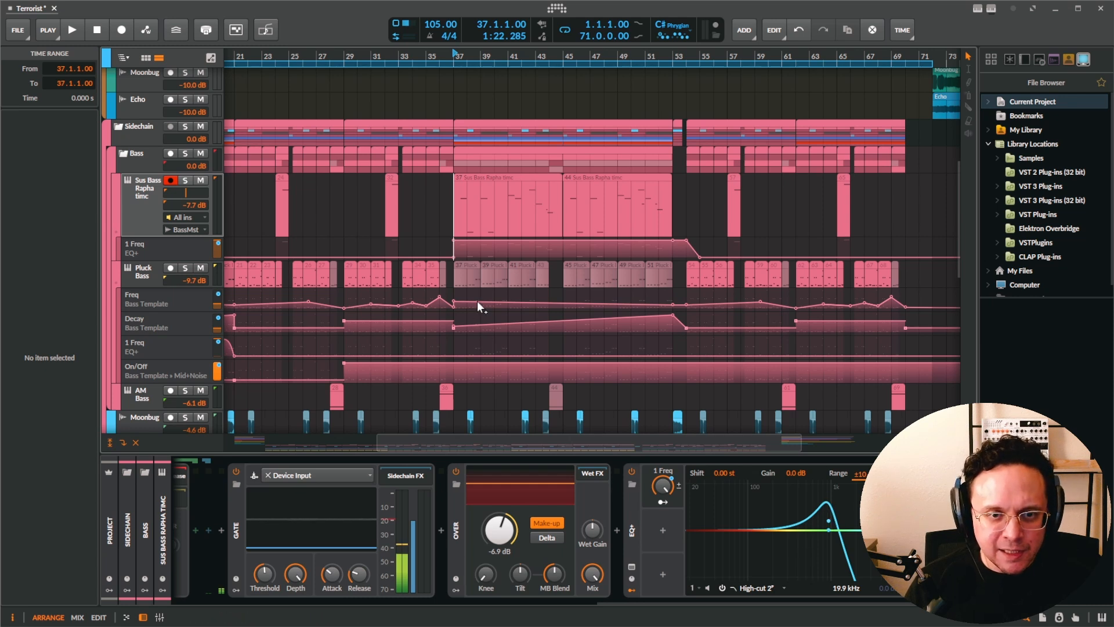
pyautogui.press('space')
pyautogui.click(482, 200)
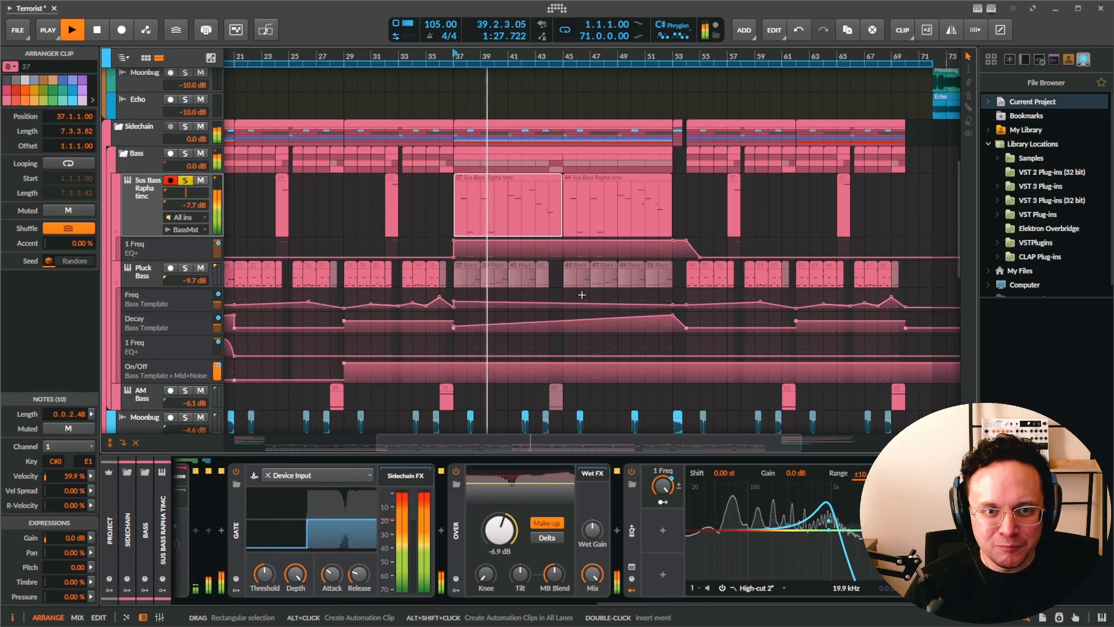
pyautogui.press('space')
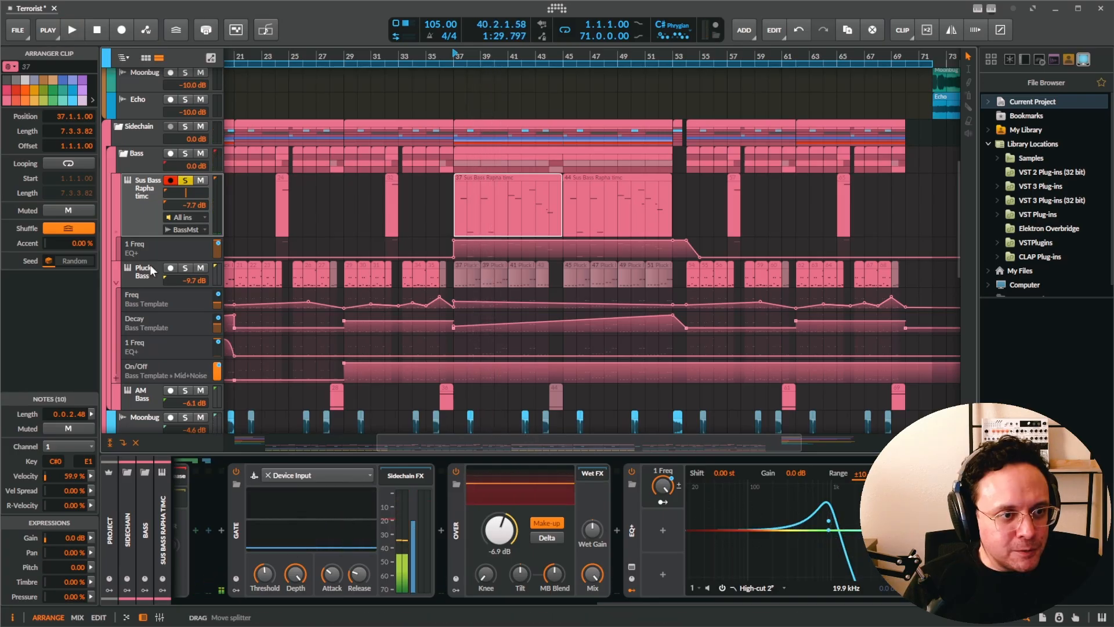
# Show the Rapha.wav Sampler in the Pluck Bass track's Sub layer and turn off the Sus Bass track's solo.
pyautogui.click(141, 277)
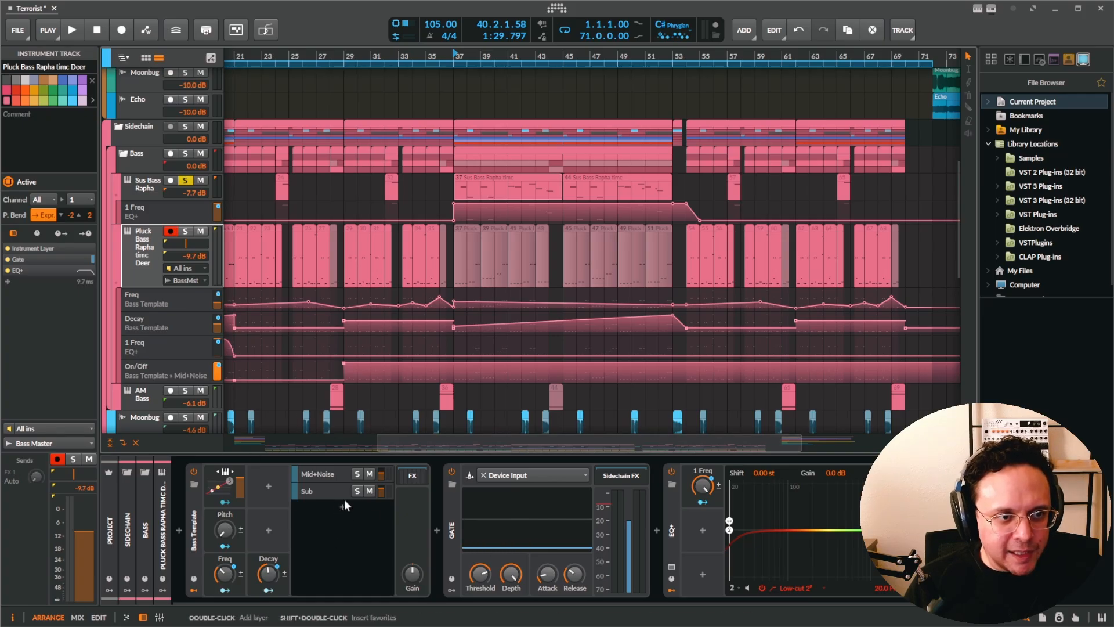
pyautogui.click(319, 495)
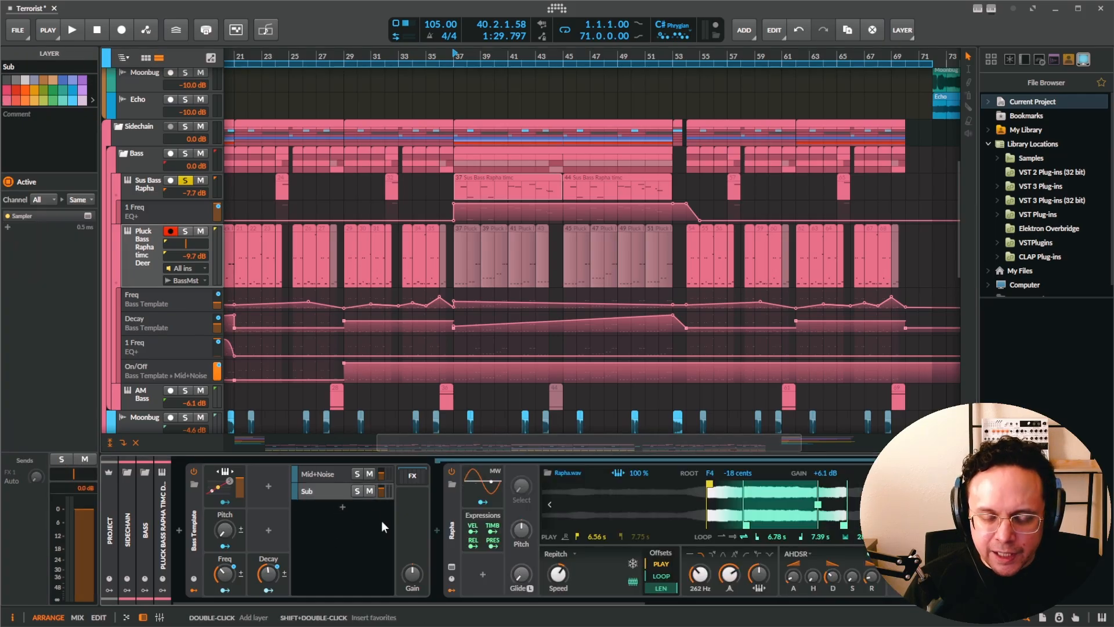
pyautogui.click(185, 180)
# Select the Mid sublayer inside the Pluck Bass Mid+Noise layer and show the whole timc.wav waveform in its Sampler.
pyautogui.click(333, 474)
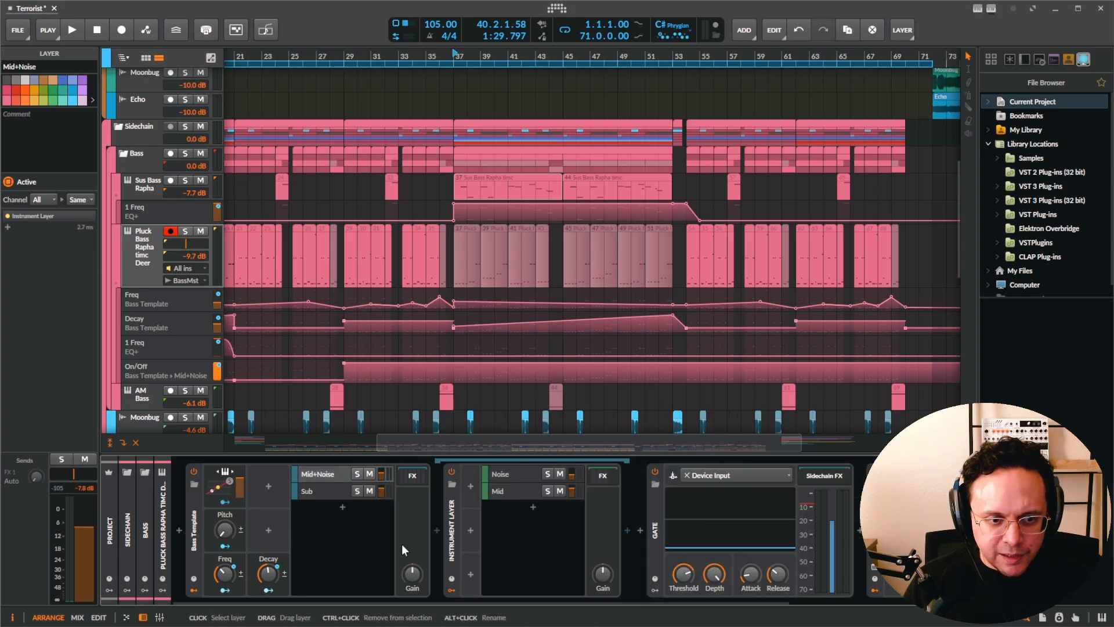
pyautogui.click(526, 487)
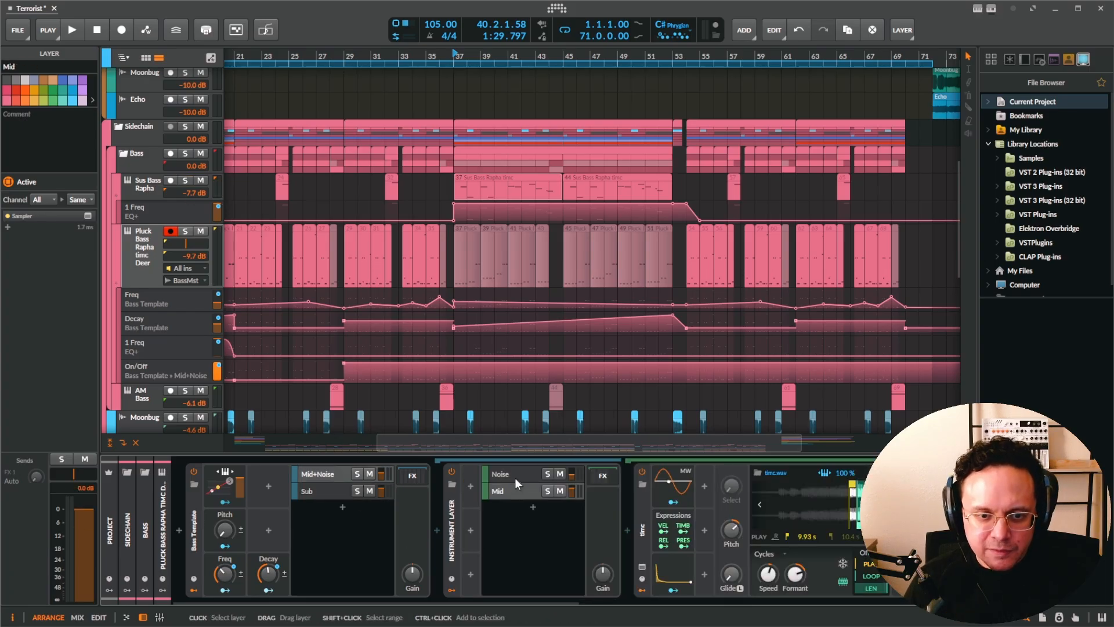
pyautogui.moveTo(835, 512)
pyautogui.mouseDown()
pyautogui.moveTo(848, 506)
pyautogui.moveTo(806, 506)
pyautogui.moveTo(847, 505)
pyautogui.mouseUp()
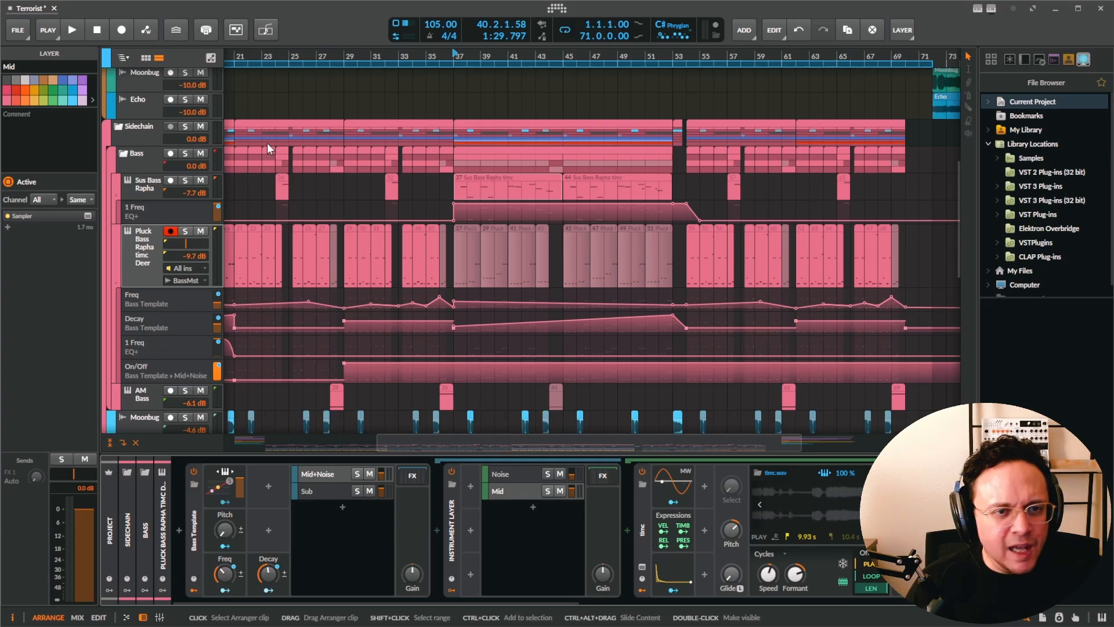
# Play the timc sample track soloed from bar 1 to hear the source recording.
pyautogui.scroll(4, 333, 274)
pyautogui.click(141, 134)
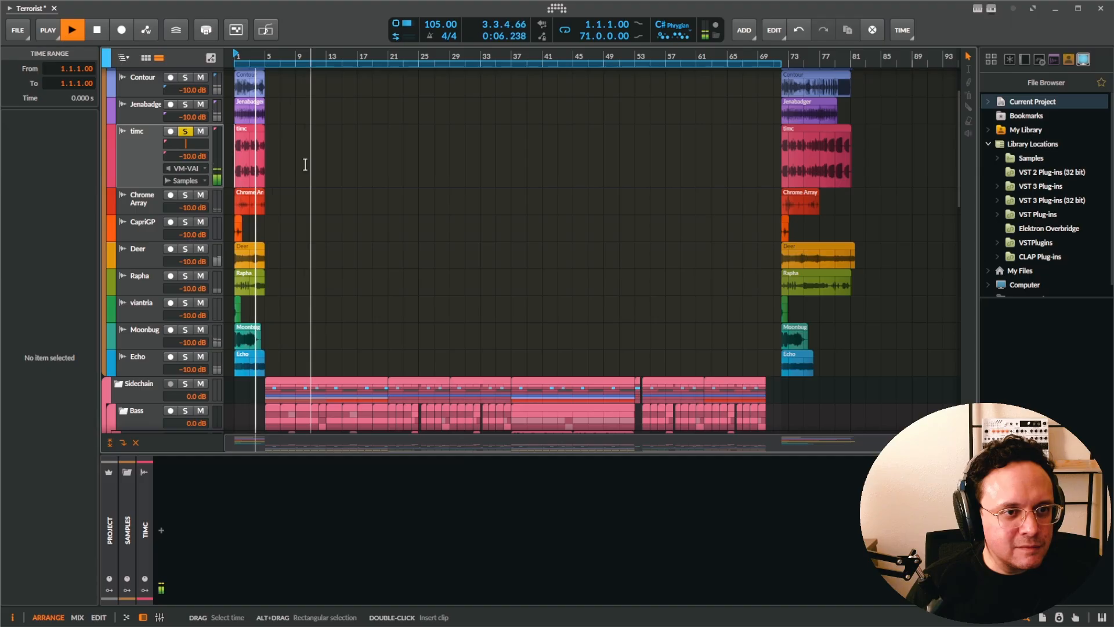
pyautogui.press('space')
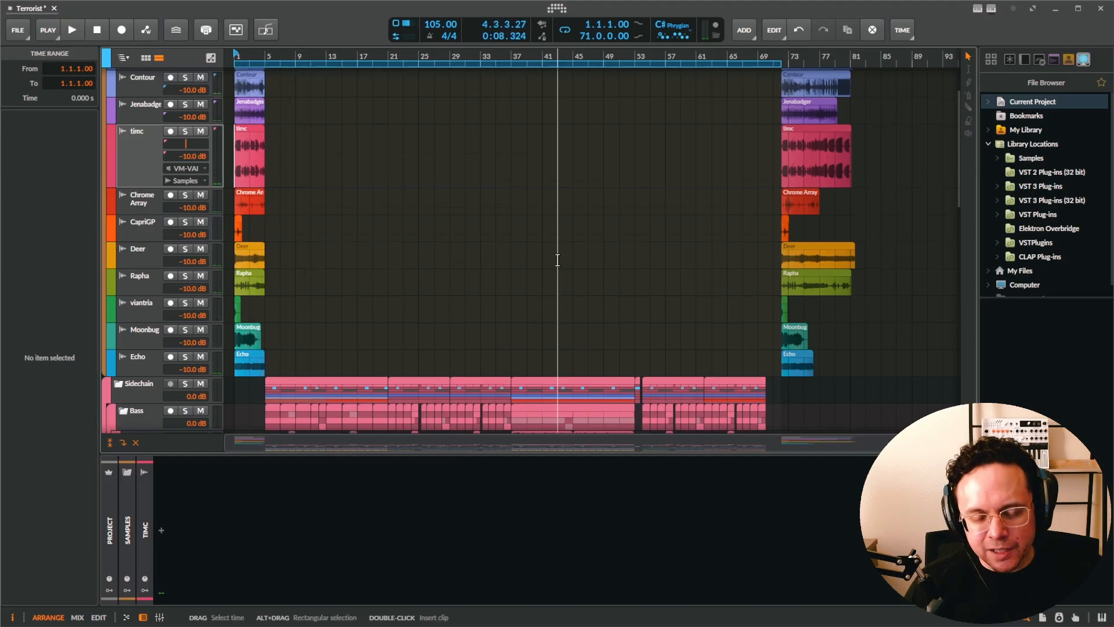
# Reselect the Pluck Bass track and examine the timc.wav Sampler's loop and AHDSR settings in its Mid sublayer.
pyautogui.scroll(-3, 554, 271)
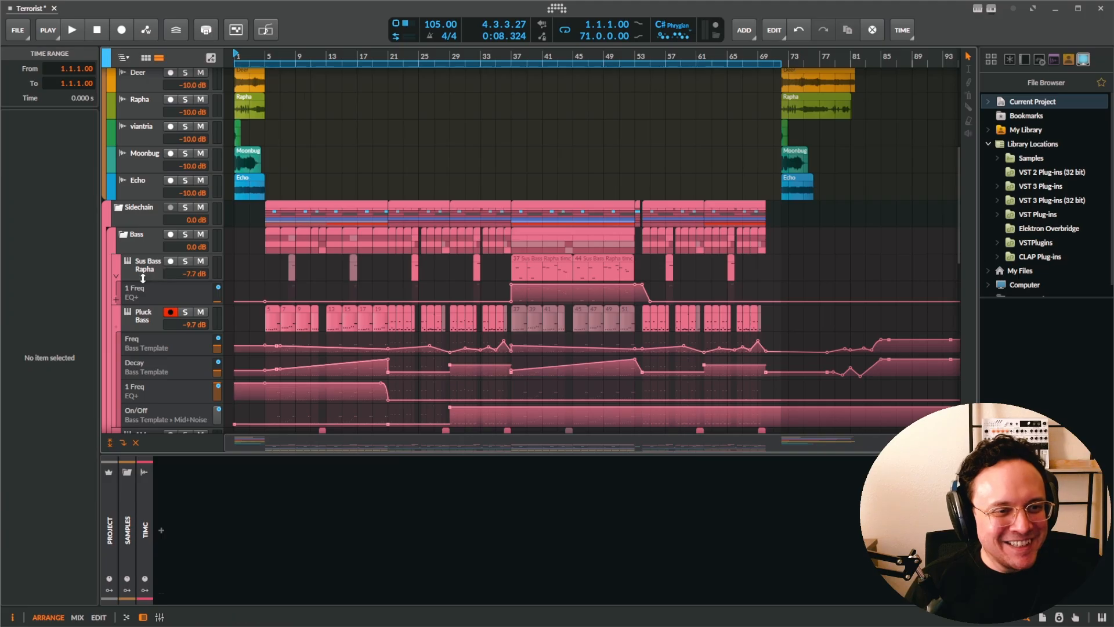
pyautogui.click(141, 318)
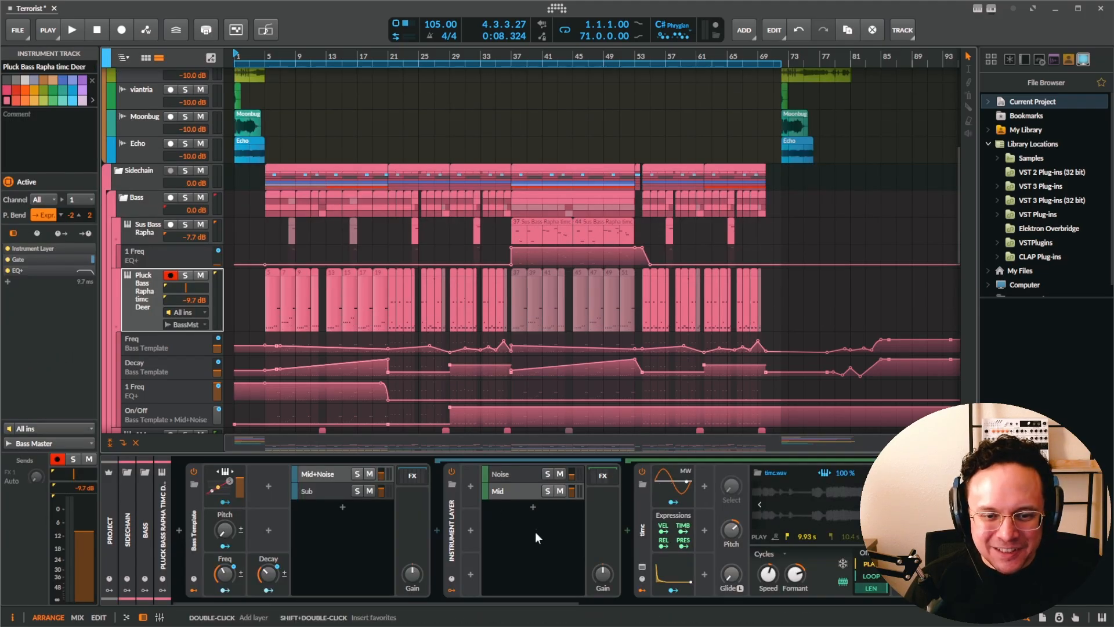
pyautogui.scroll(-3, 534, 566)
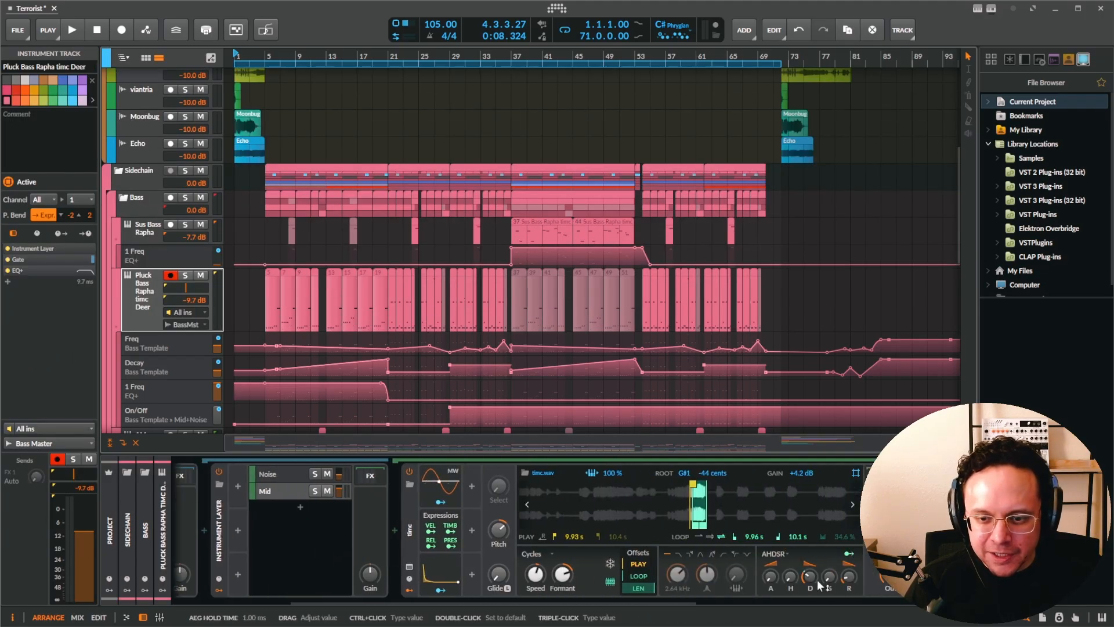
# Solo the Mid sublayer and its parent Mid+Noise layer on the Pluck Bass track.
pyautogui.click(315, 490)
pyautogui.scroll(3, 363, 496)
pyautogui.click(299, 474)
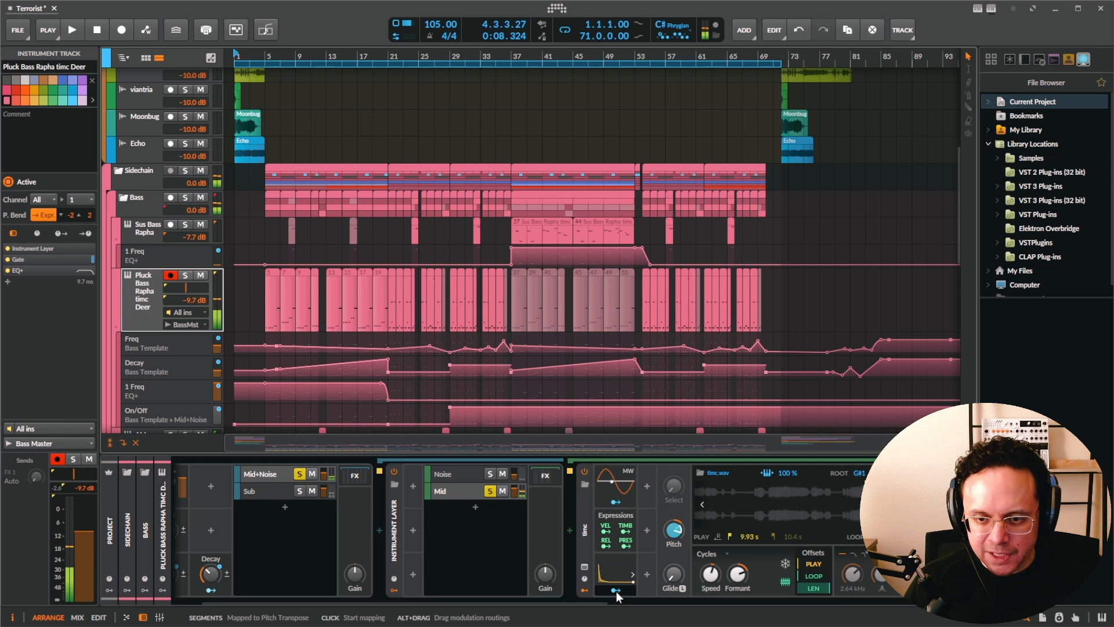
# Review the timc.wav Sampler and its FX chain through Phaser+, EQ+, Chorus+ and Filter+, and collapse the chain again.
pyautogui.moveTo(822, 575); pyautogui.dragTo(503, 570)
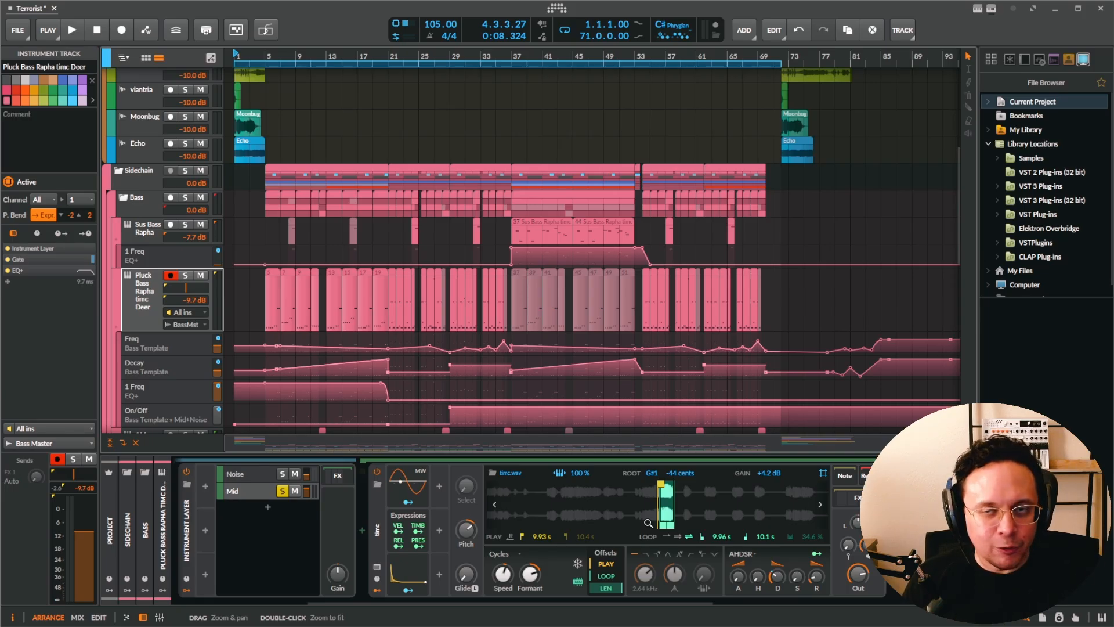
pyautogui.moveTo(855, 500); pyautogui.dragTo(270, 577)
pyautogui.moveTo(656, 540); pyautogui.dragTo(576, 536)
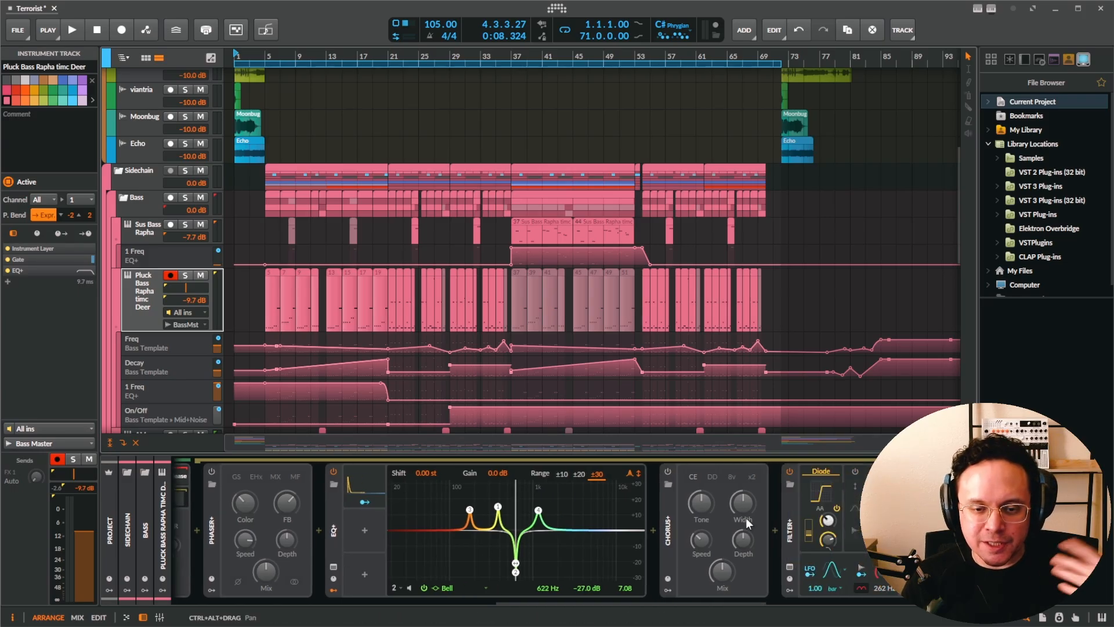
pyautogui.scroll(-3, 673, 557)
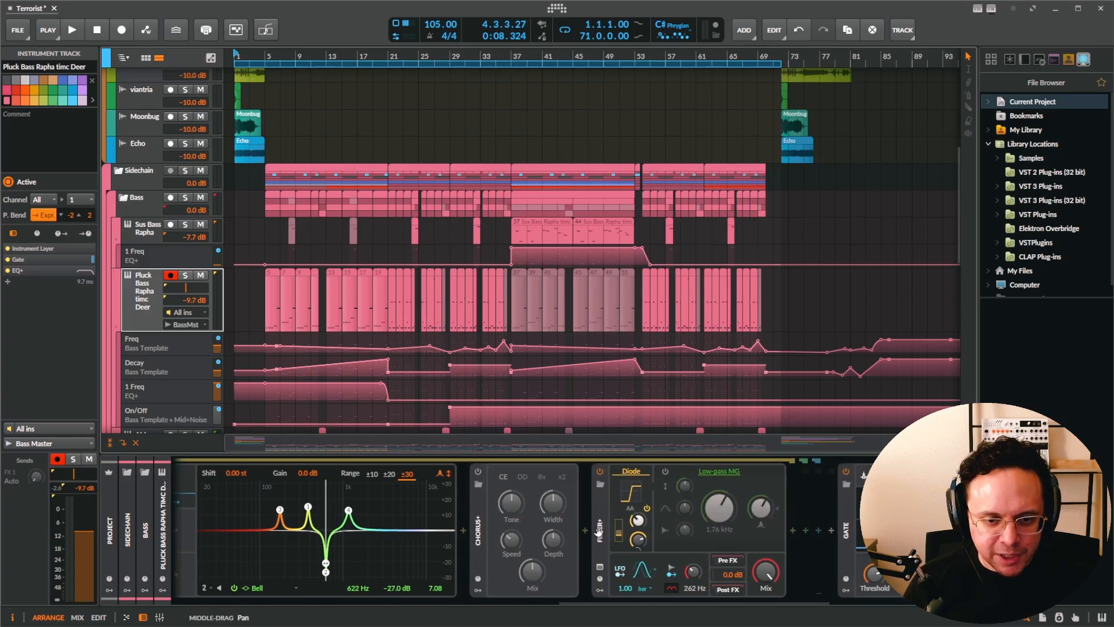
pyautogui.scroll(8, 610, 535)
pyautogui.click(526, 498)
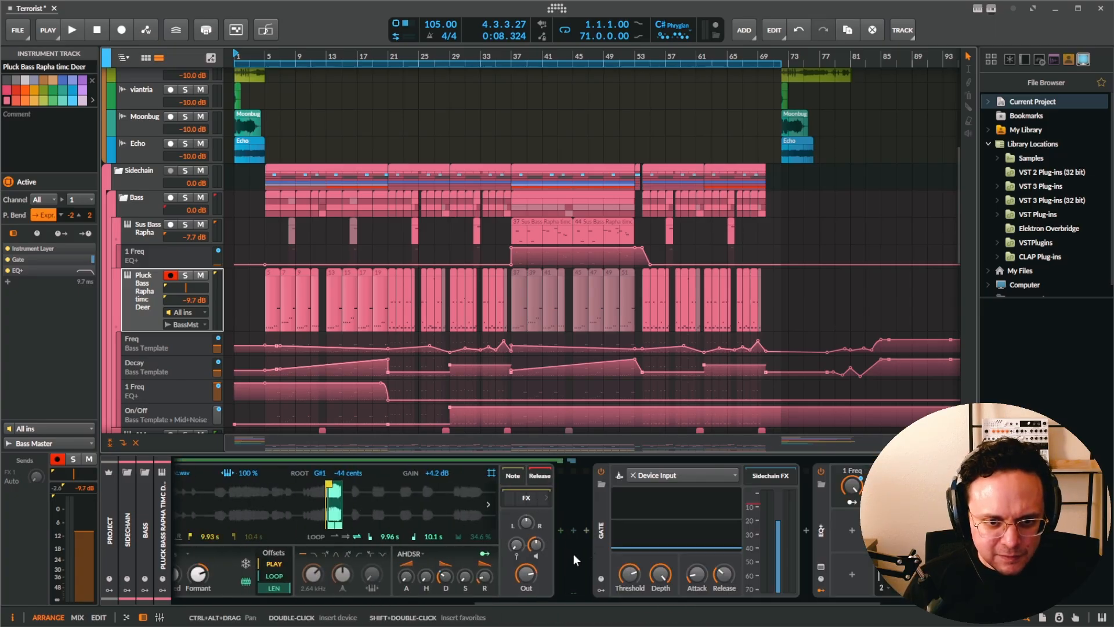
pyautogui.scroll(-3, 555, 525)
pyautogui.scroll(10, 330, 531)
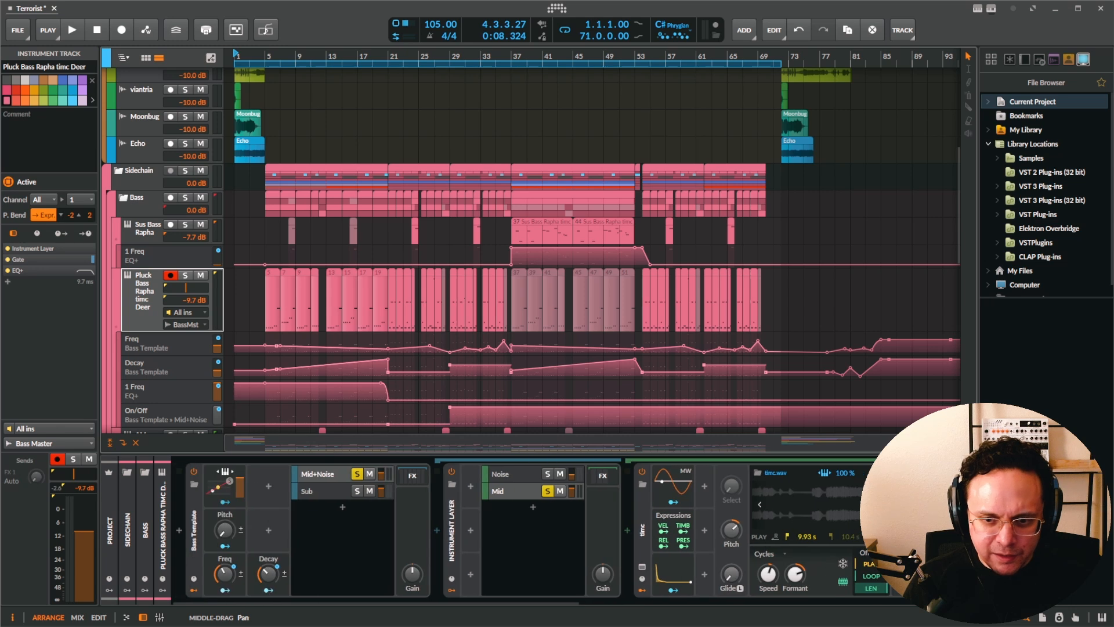
# Expand the Bass Template's FX chain and examine MDisperser, including its MPhaser plugin window, and the Bit-8 distortion.
pyautogui.click(412, 475)
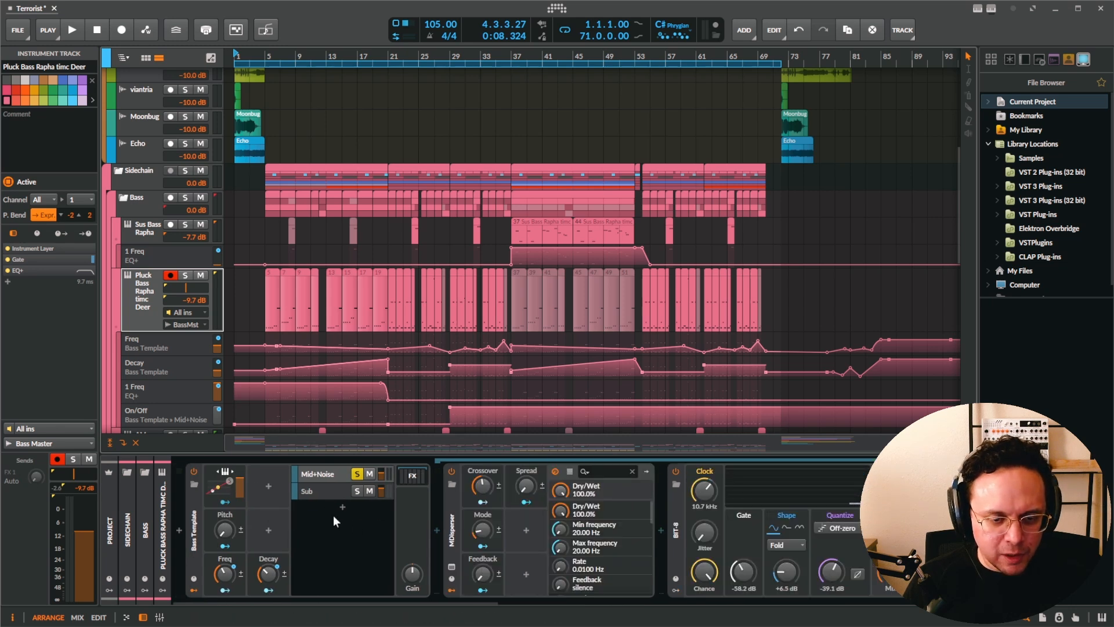
pyautogui.click(454, 566)
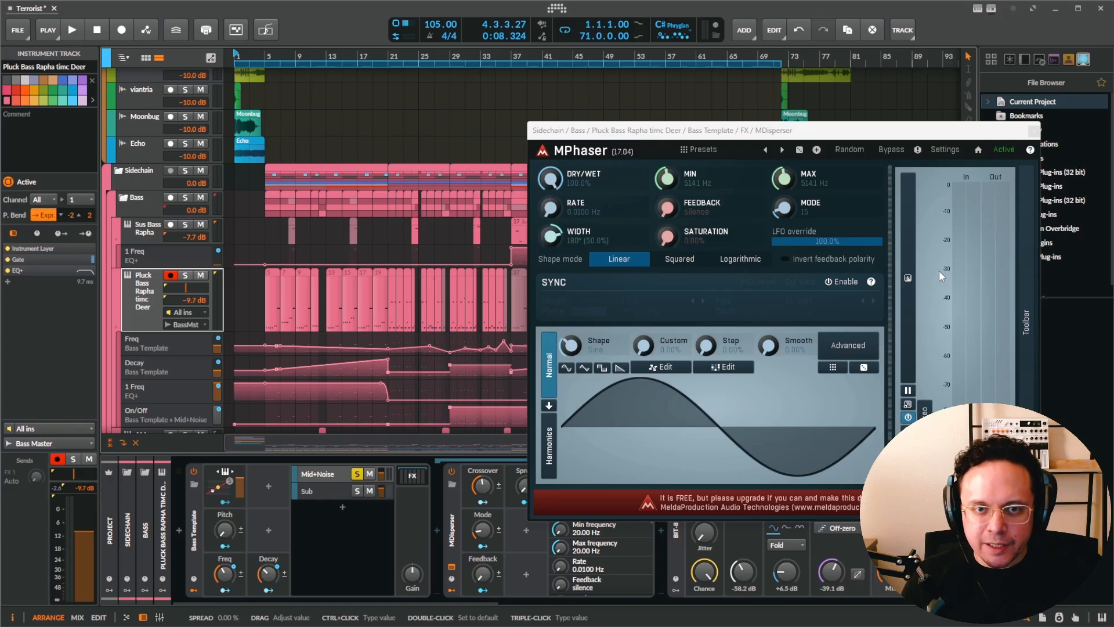
pyautogui.click(1034, 132)
pyautogui.moveTo(478, 603); pyautogui.dragTo(570, 603)
pyautogui.click(451, 525)
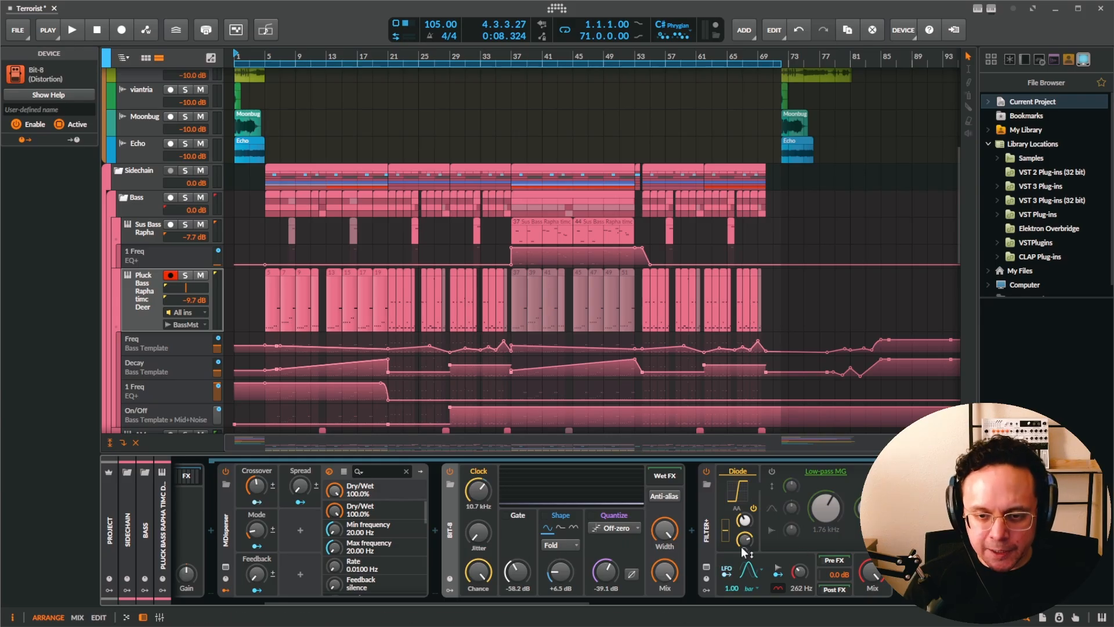
# Review the rest of the Bass Template's FX chain: Filter+, Mid-Side Split with its Side EQ-2, OTT, Over, Gate and EQ+.
pyautogui.scroll(-3, 707, 531)
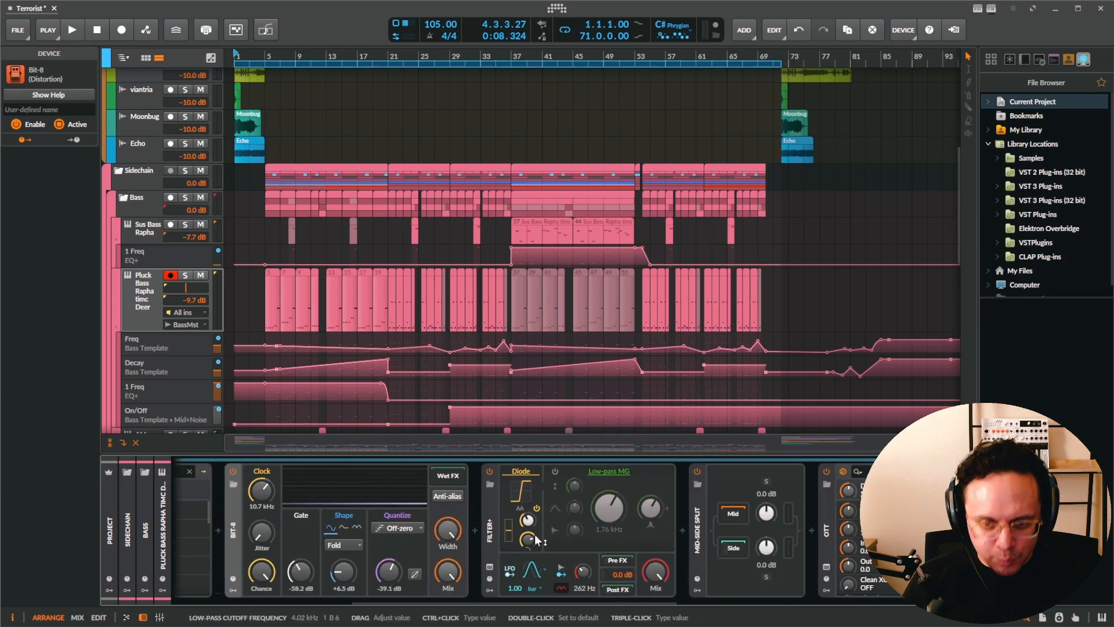
pyautogui.moveTo(687, 536); pyautogui.dragTo(420, 552)
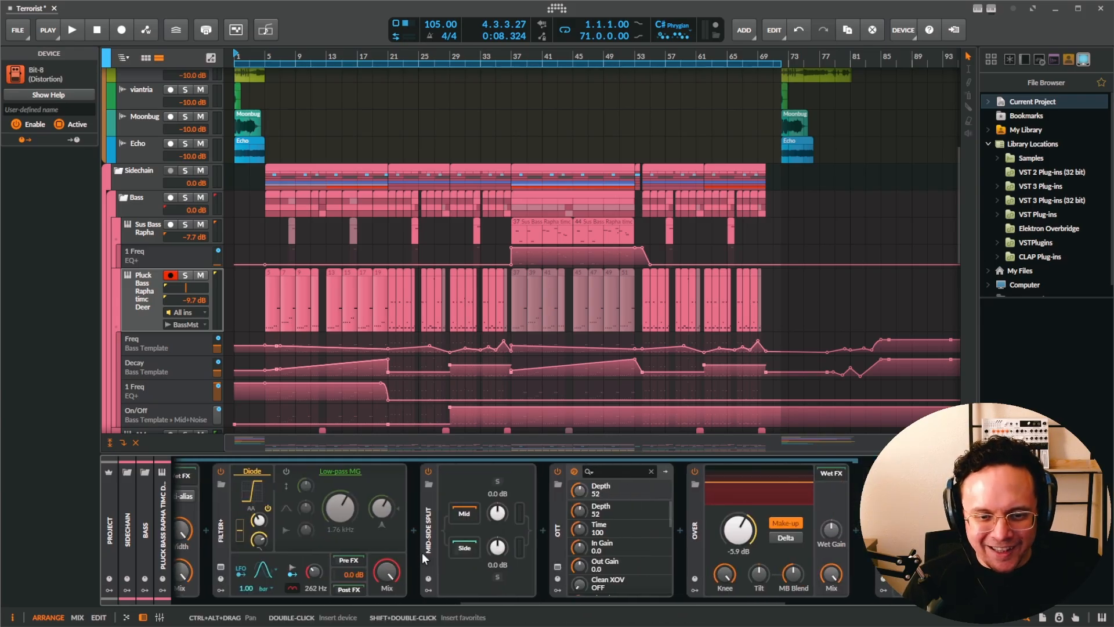
pyautogui.click(465, 549)
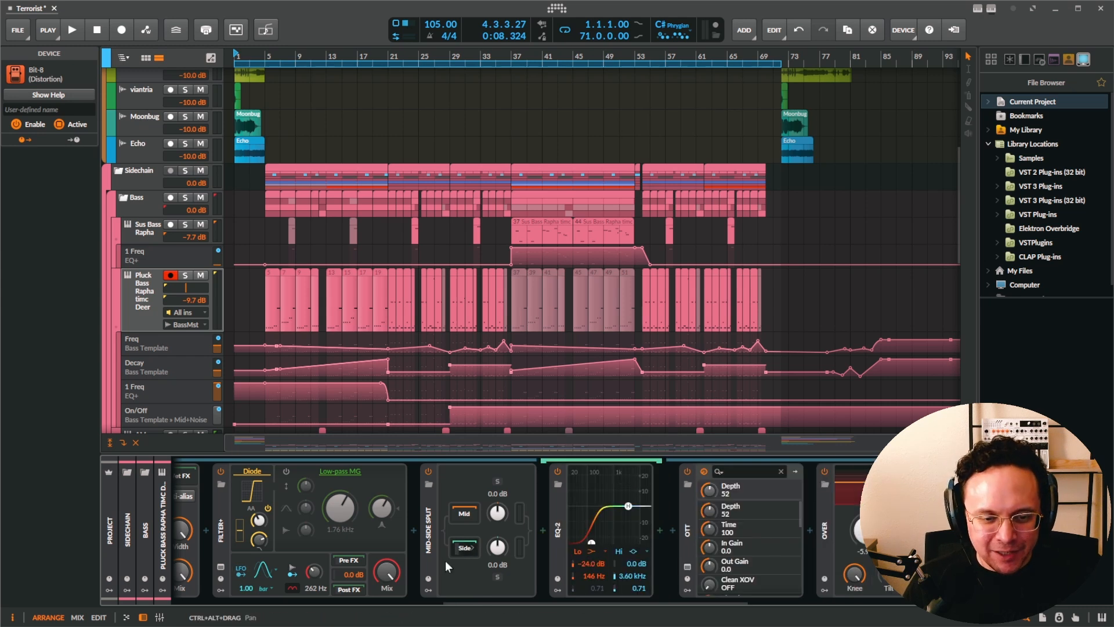
pyautogui.click(465, 549)
pyautogui.moveTo(471, 572); pyautogui.dragTo(347, 577)
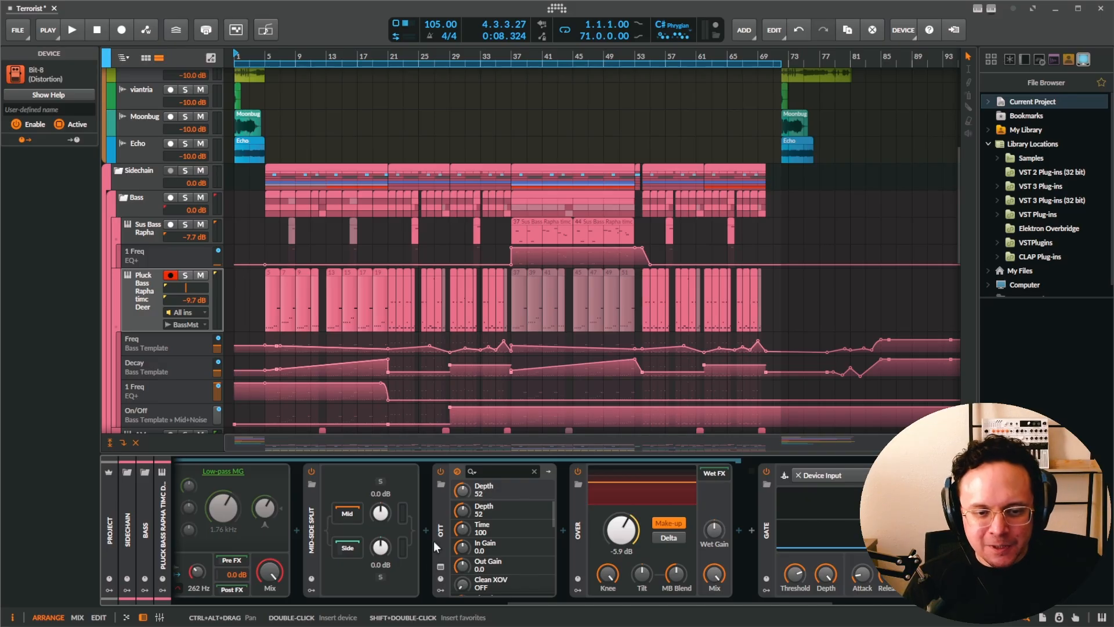
pyautogui.hscroll(6, 587, 534)
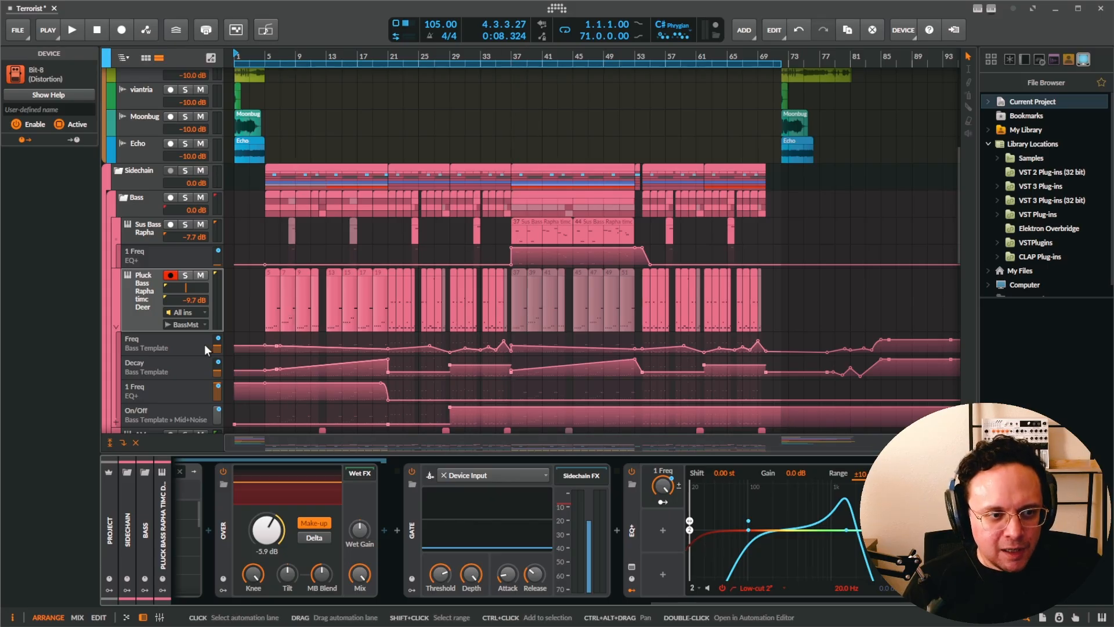
# Examine the Pluck Bass automation lanes, including Delay+ On/Off, and the Deer.wav Sampler in the Noise sublayer.
pyautogui.scroll(-2, 221, 341)
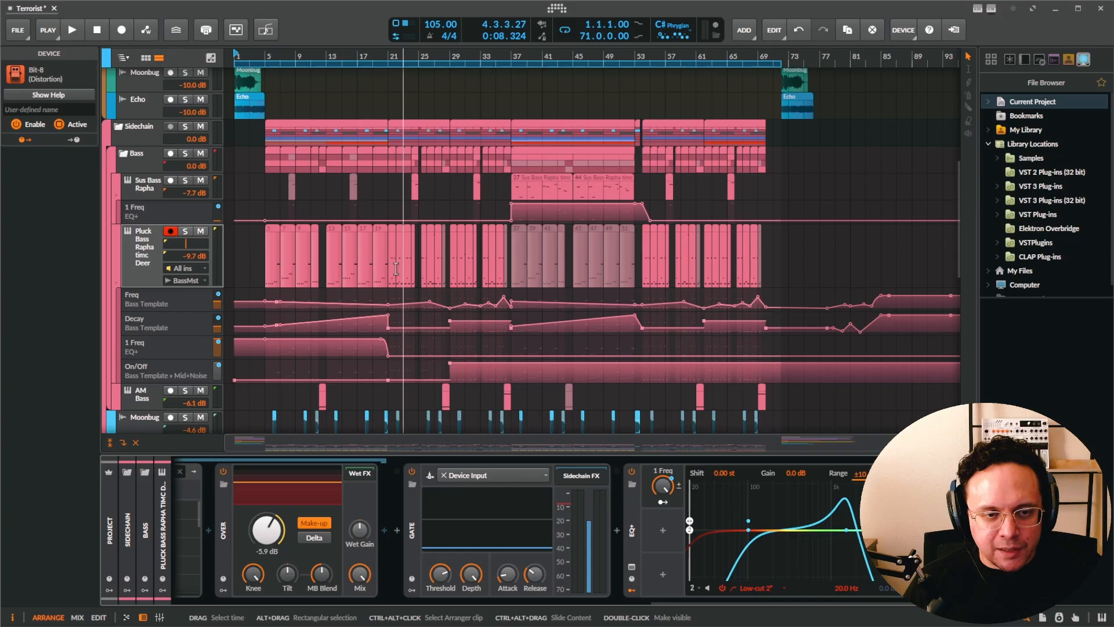
pyautogui.click(462, 367)
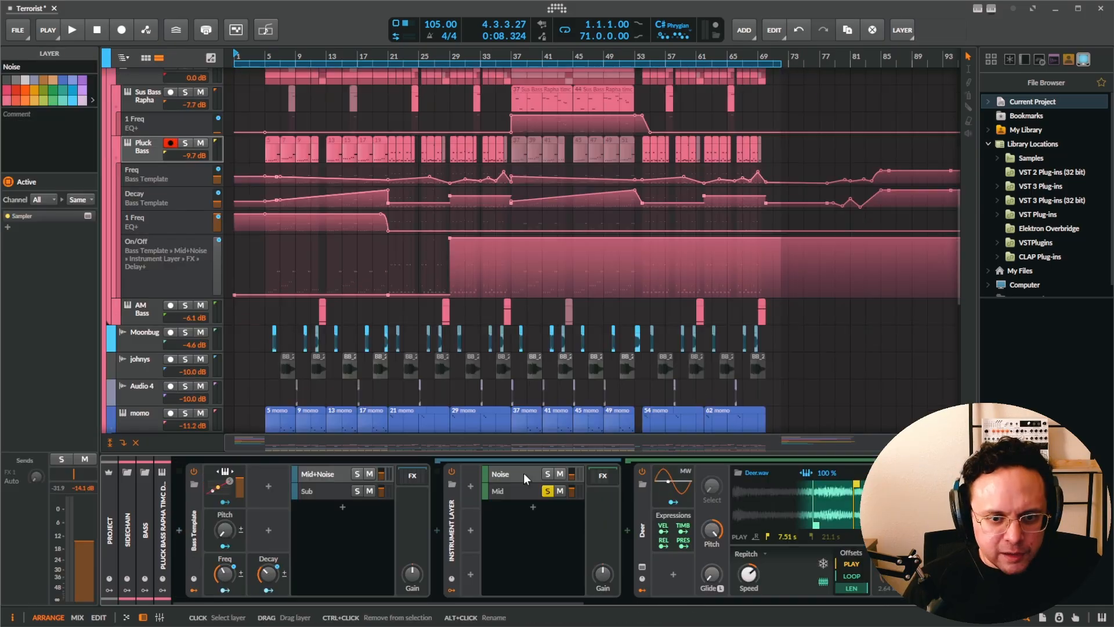
pyautogui.scroll(-5, 547, 492)
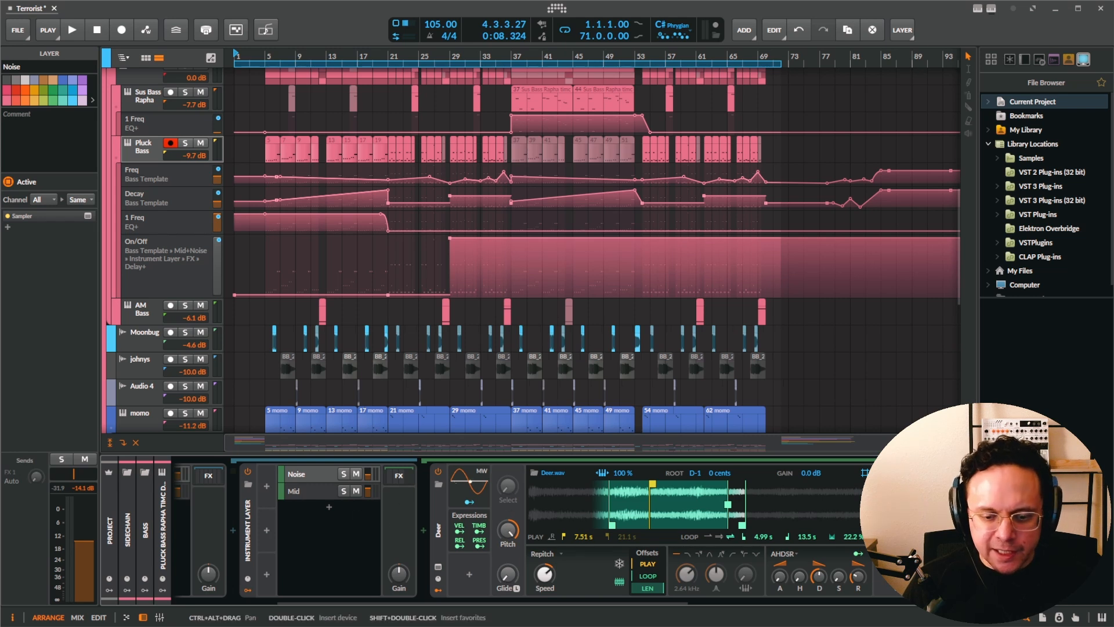
# Audition the Pluck Bass with the Noise sublayer muted, set the play start to bar 33 and unmute Noise again.
pyautogui.click(355, 474)
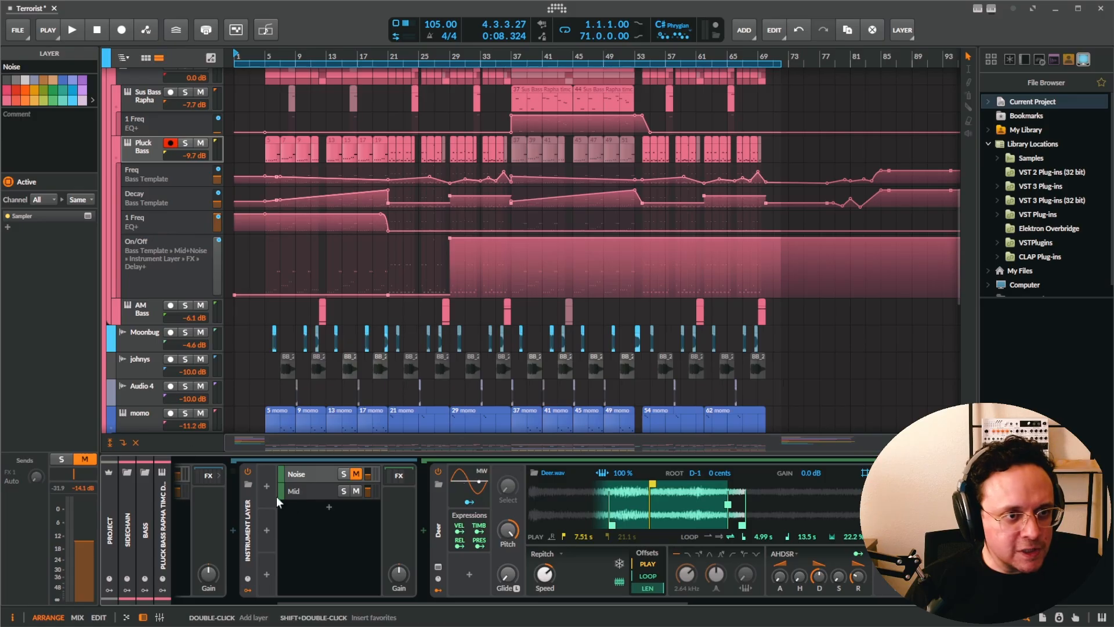
pyautogui.scroll(3, 306, 531)
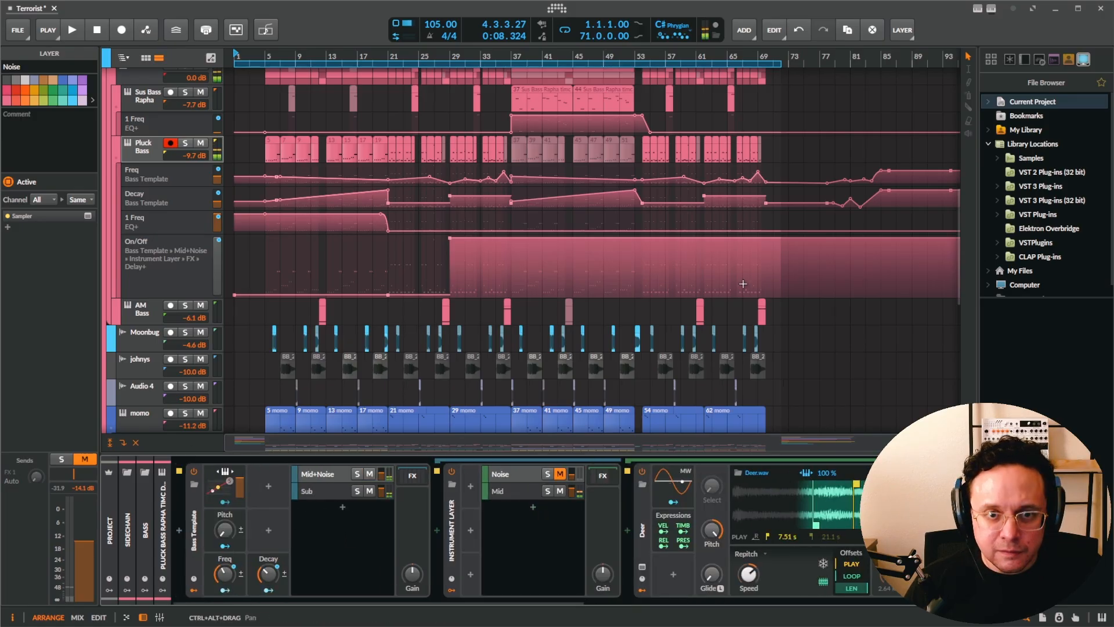
pyautogui.click(482, 223)
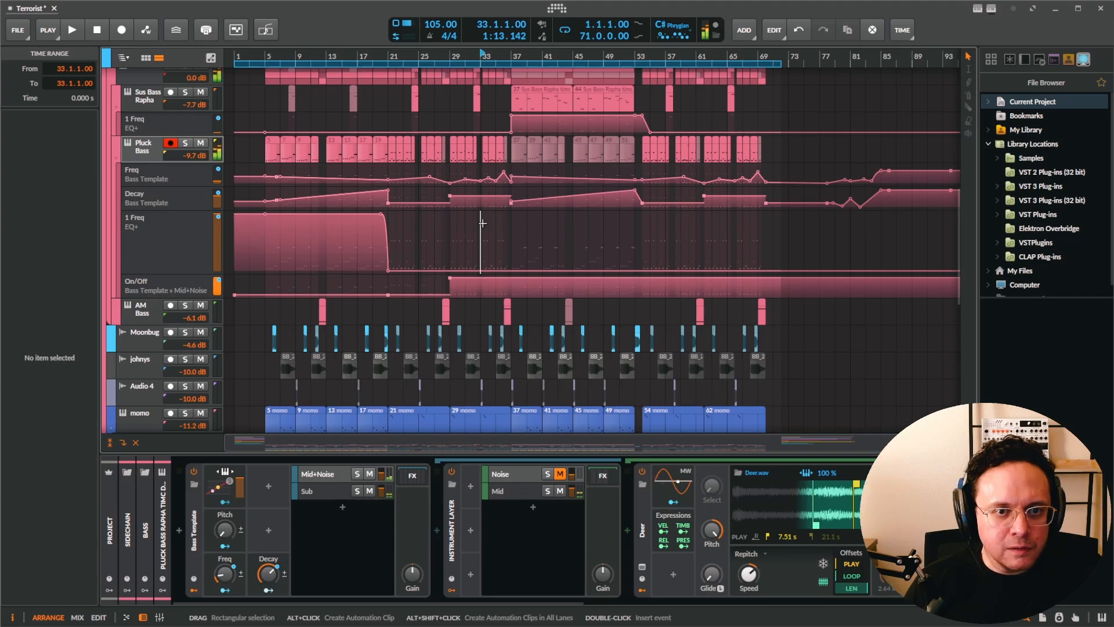
pyautogui.click(560, 474)
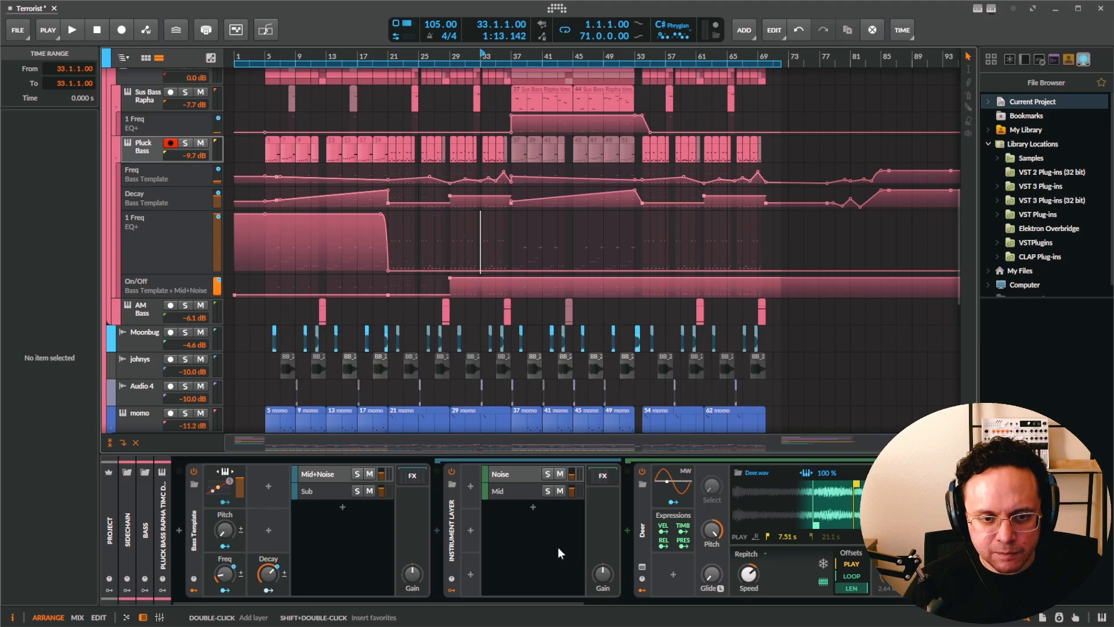
# Audition the Noise sublayer and Sub layer soloed, clear both solos, and compare the sound with Noise muted and unmuted.
pyautogui.click(547, 474)
pyautogui.click(357, 491)
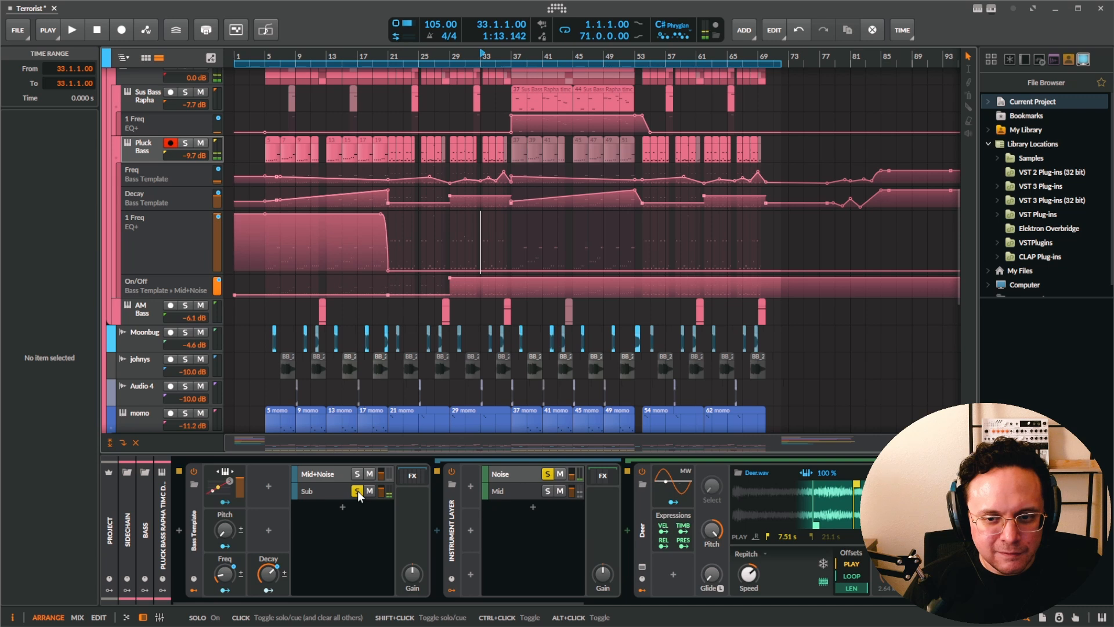
pyautogui.click(547, 474)
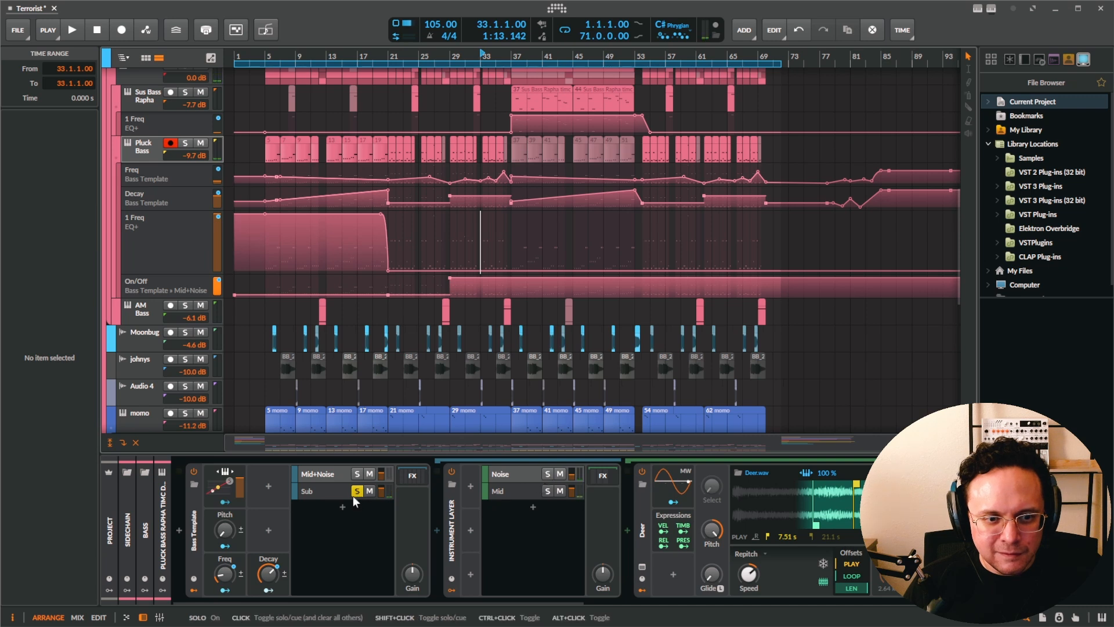
pyautogui.click(355, 492)
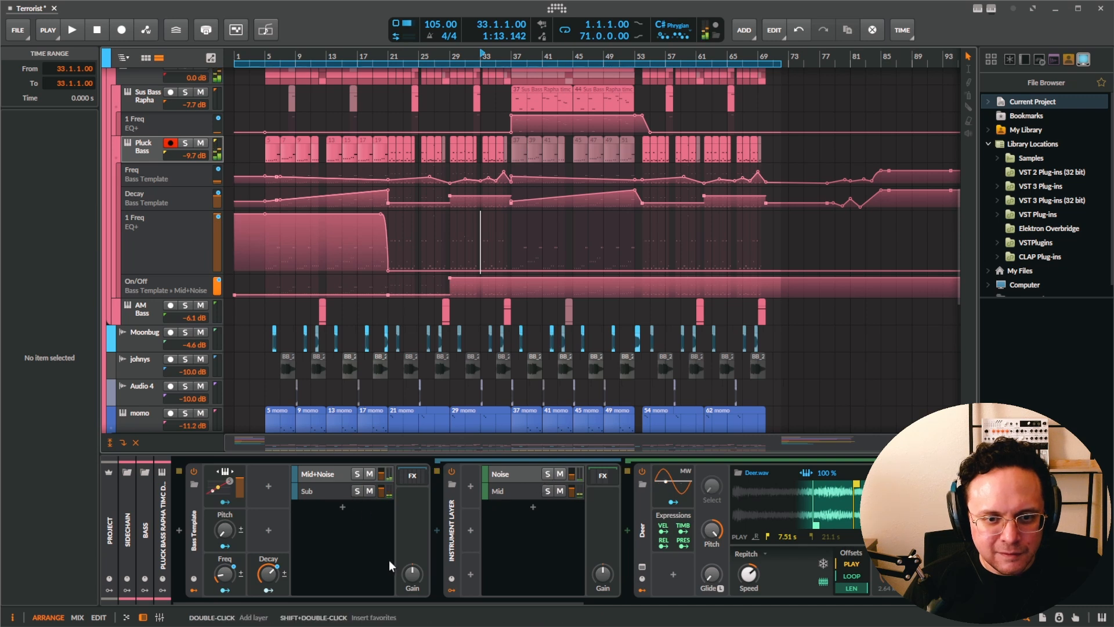
pyautogui.click(560, 474)
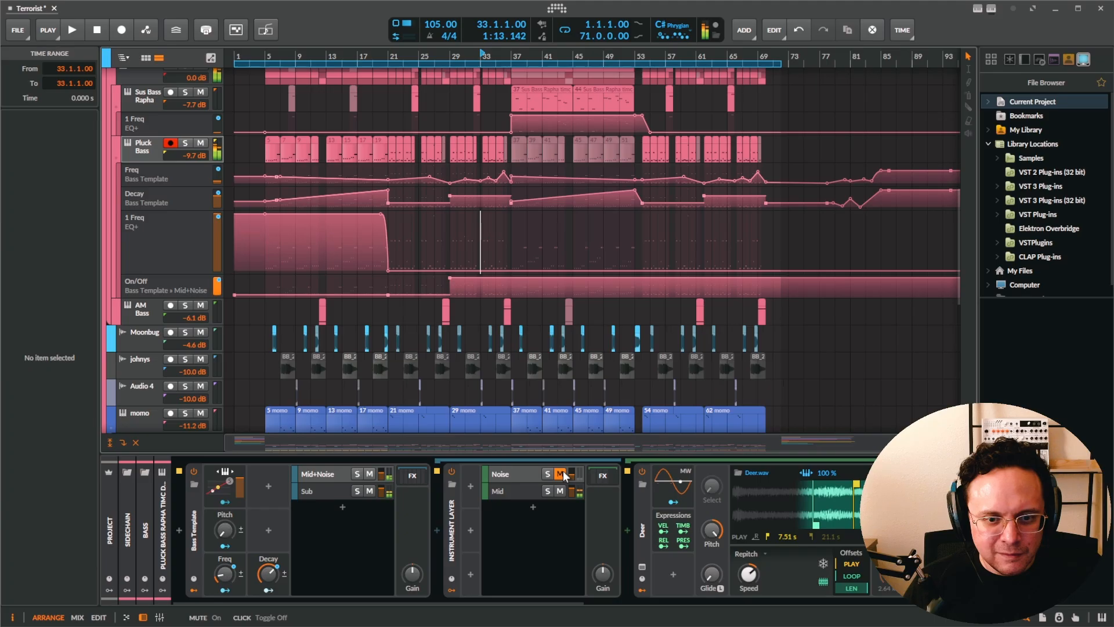
pyautogui.click(562, 475)
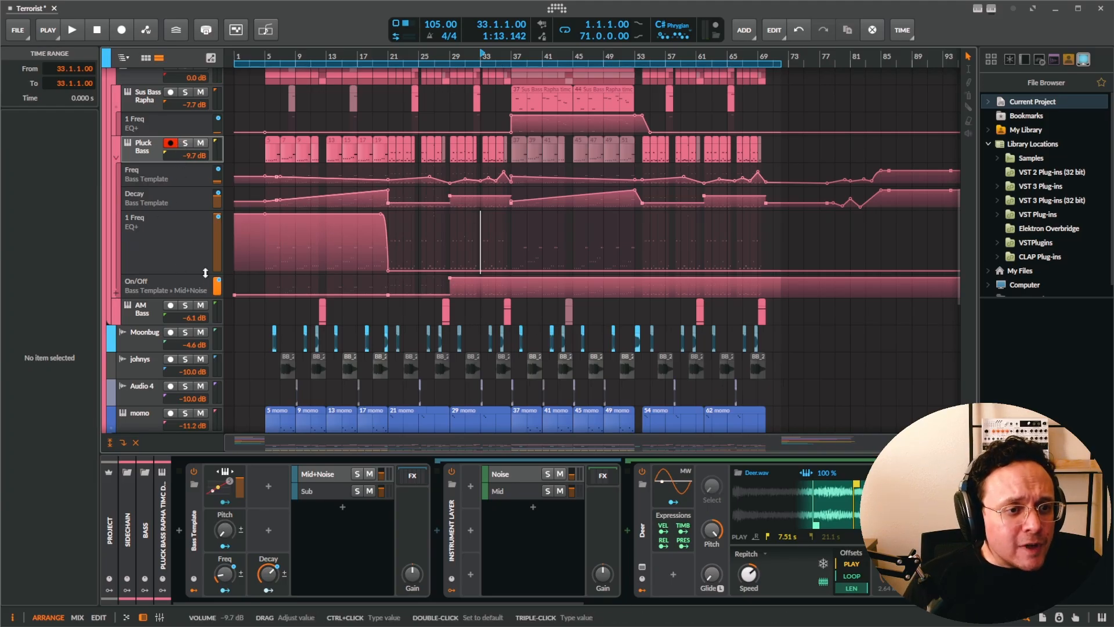
# Select the AM Bass track and inspect its Sub layer's Rapha.wav Sampler and its Mid sublayer's timc.wav Sampler.
pyautogui.scroll(-3, 195, 281)
pyautogui.click(148, 224)
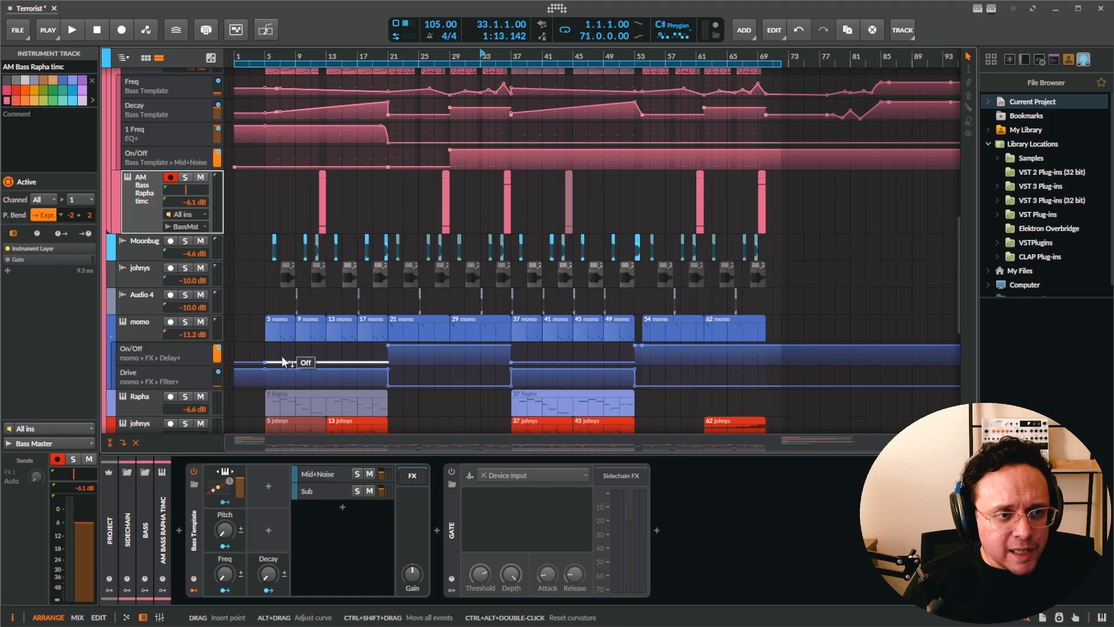
pyautogui.scroll(3, 263, 310)
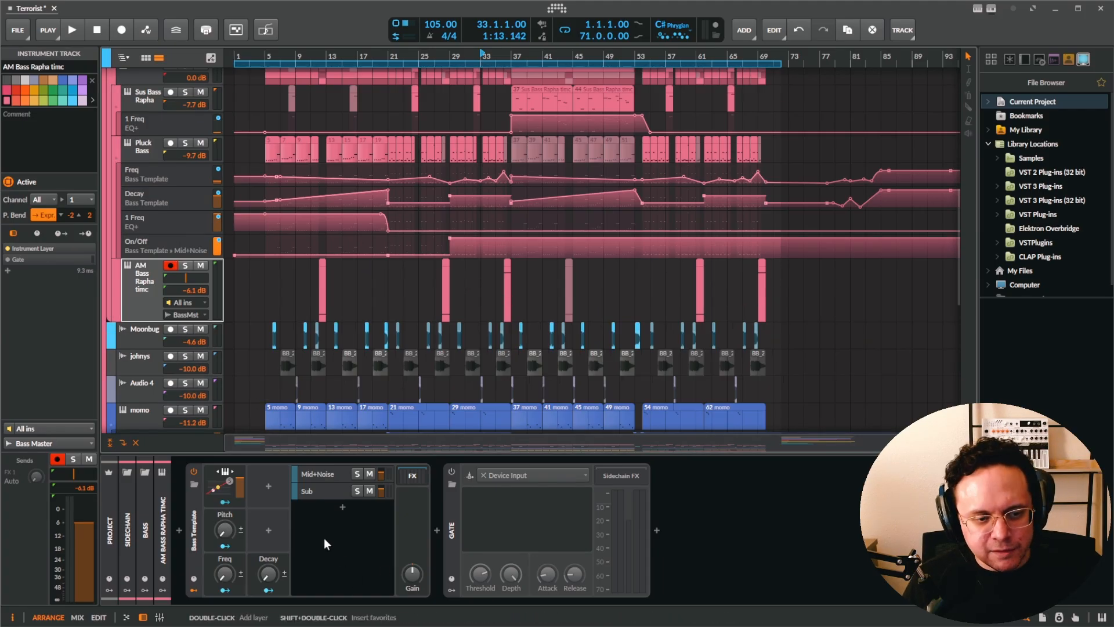
pyautogui.click(324, 490)
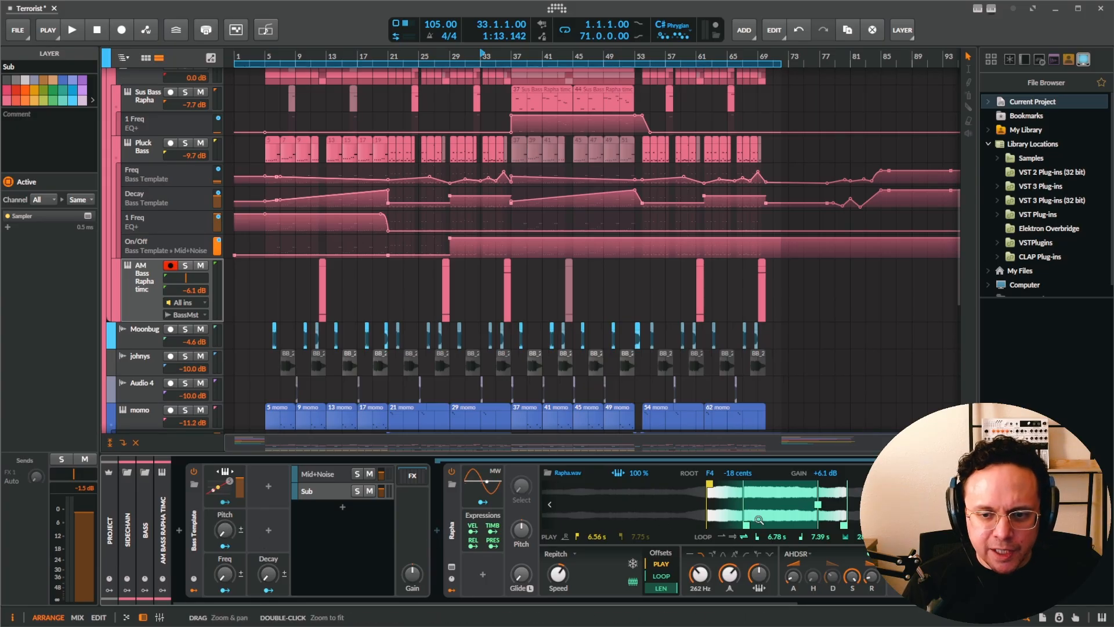
pyautogui.click(345, 475)
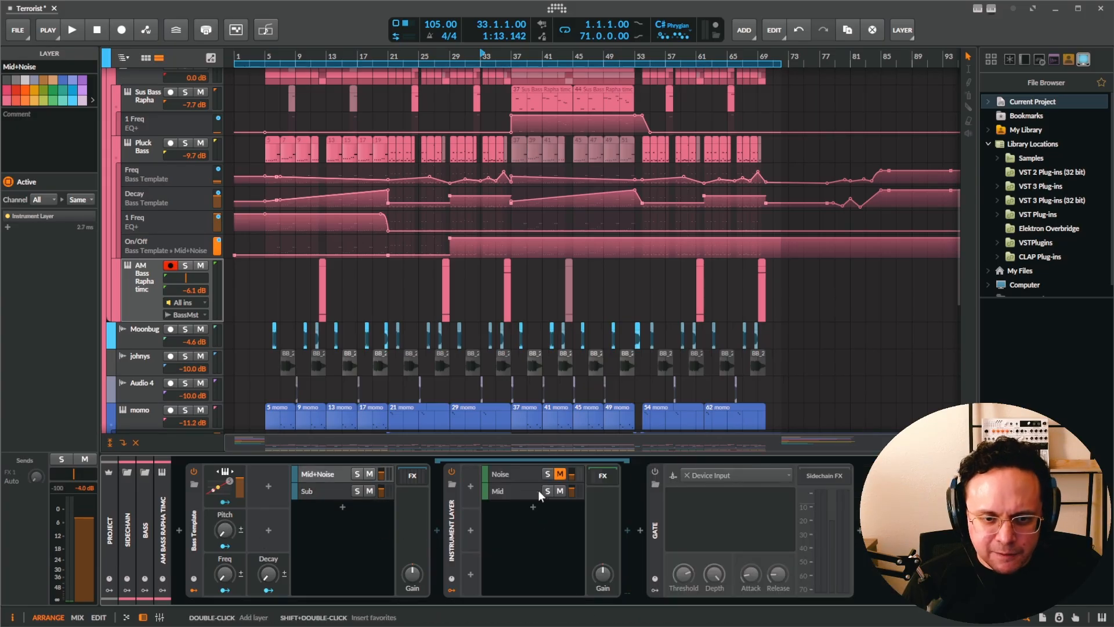
pyautogui.click(542, 492)
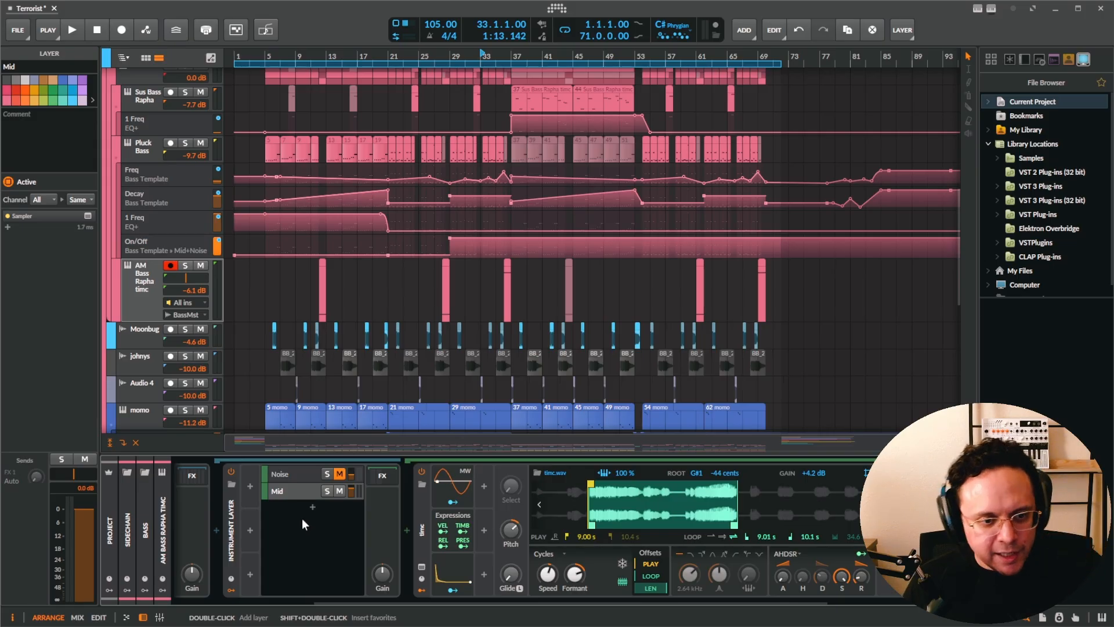
# Review the AM Bass Instrument Layer's two Filter+ effects and the timc.wav Sampler's own FX chain from Phaser+ to Filter+.
pyautogui.click(382, 475)
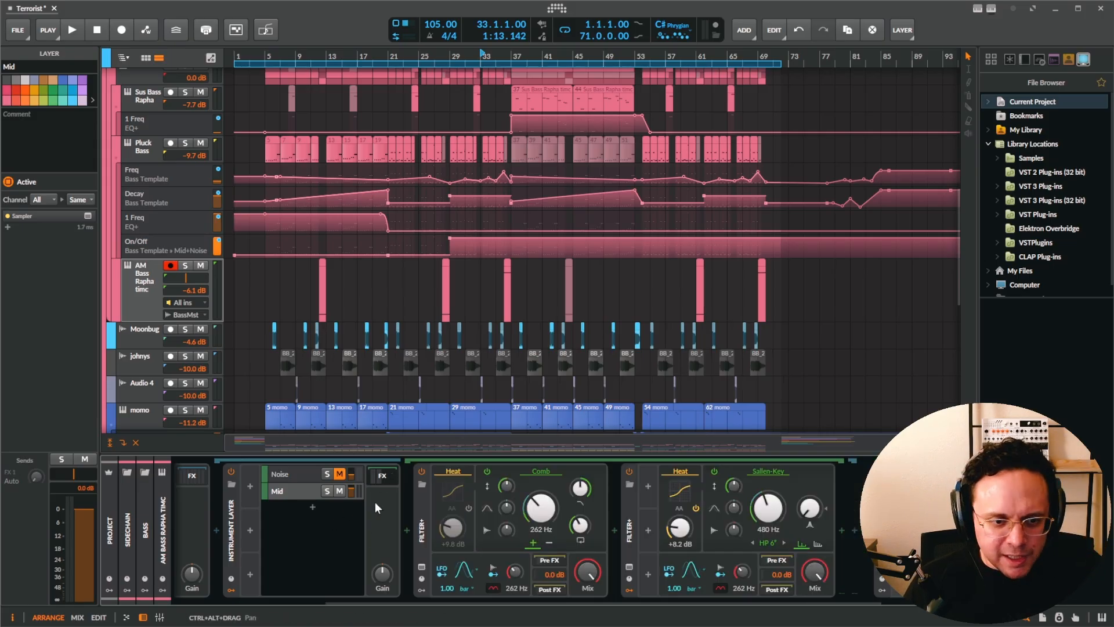
pyautogui.click(325, 494)
pyautogui.moveTo(375, 542); pyautogui.dragTo(279, 551)
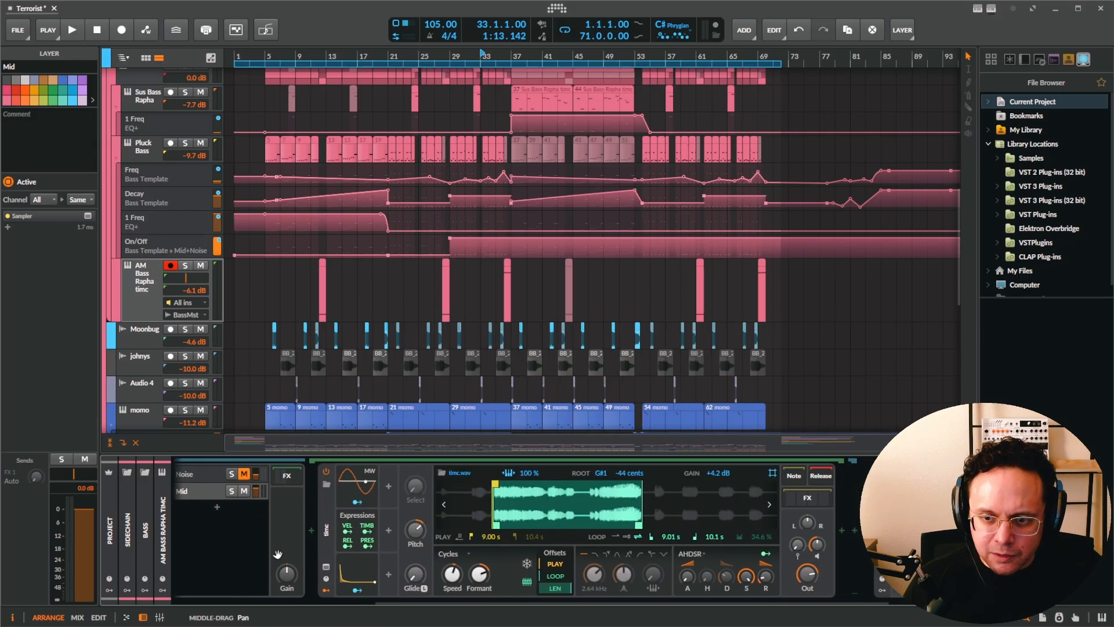
pyautogui.click(823, 498)
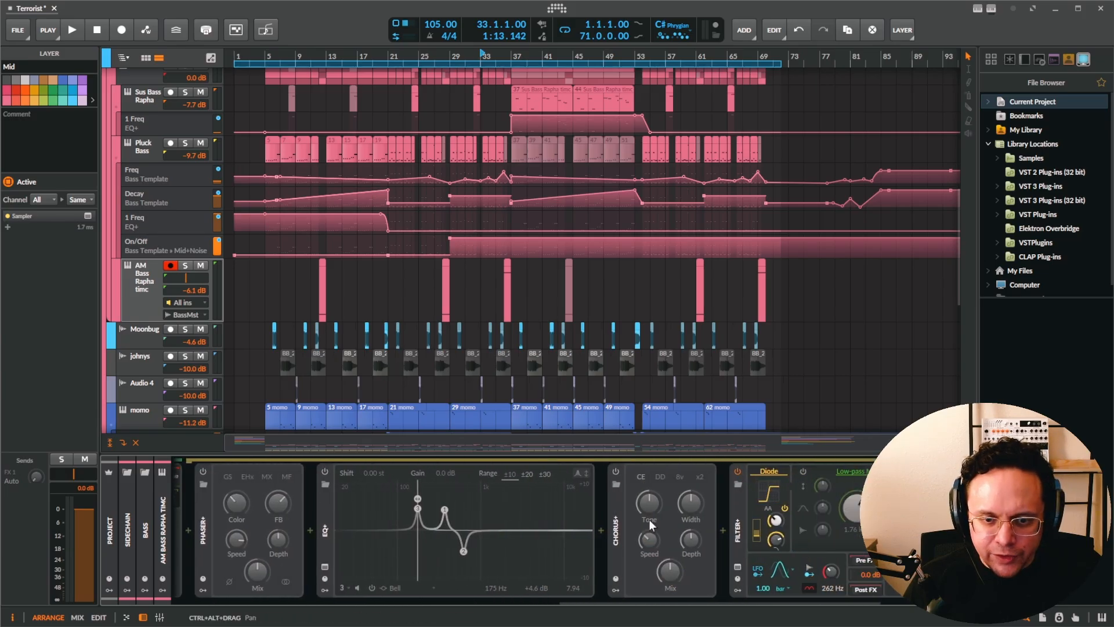
pyautogui.hscroll(-5, 682, 507)
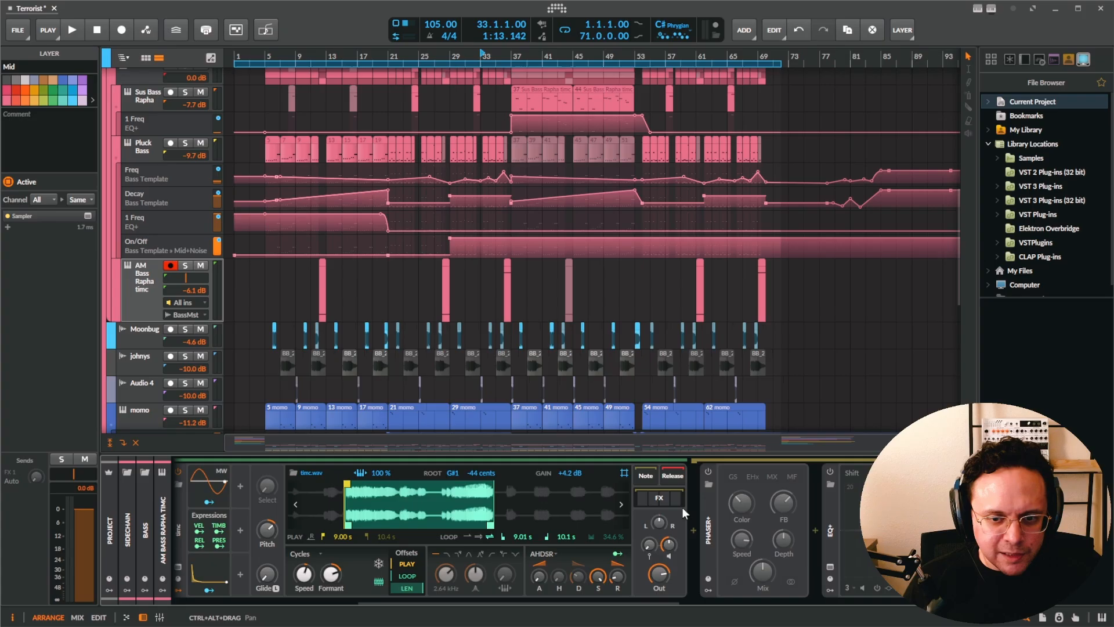
pyautogui.hscroll(-5, 279, 486)
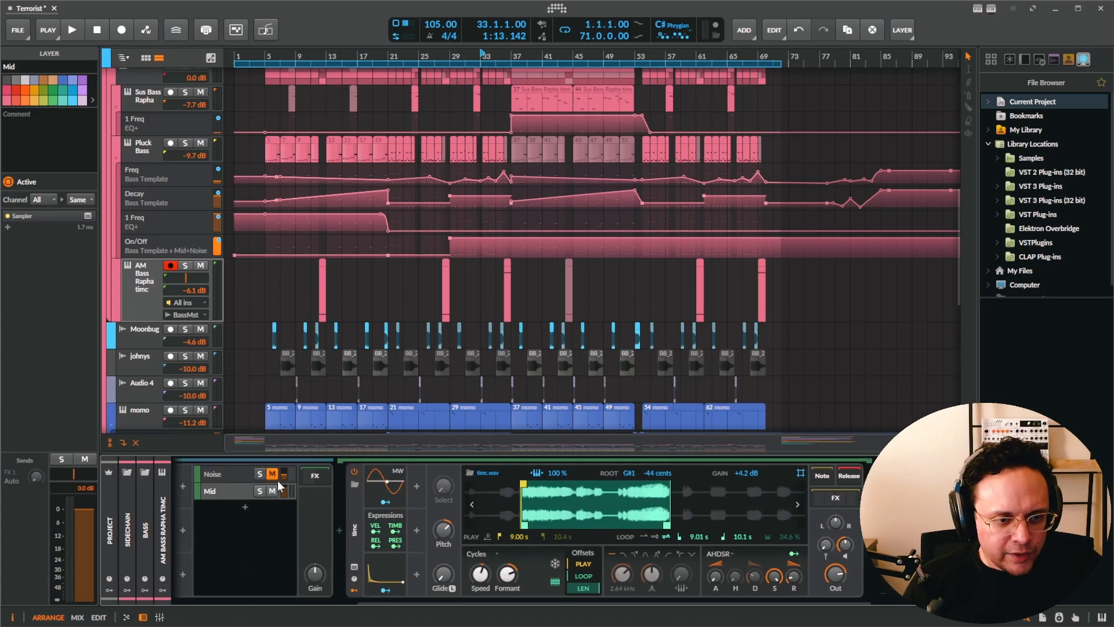
# Reopen the Instrument Layer's FX chain and inspect the modulation routing on the Comb Filter+ cutoff frequency.
pyautogui.click(332, 472)
pyautogui.click(322, 480)
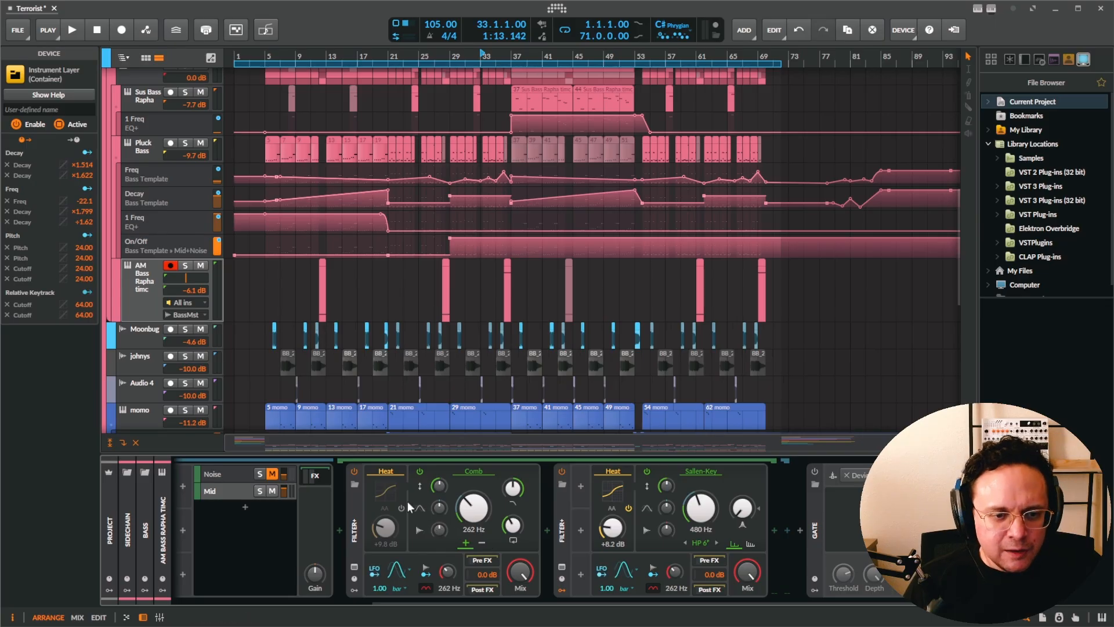
pyautogui.rightClick(478, 512)
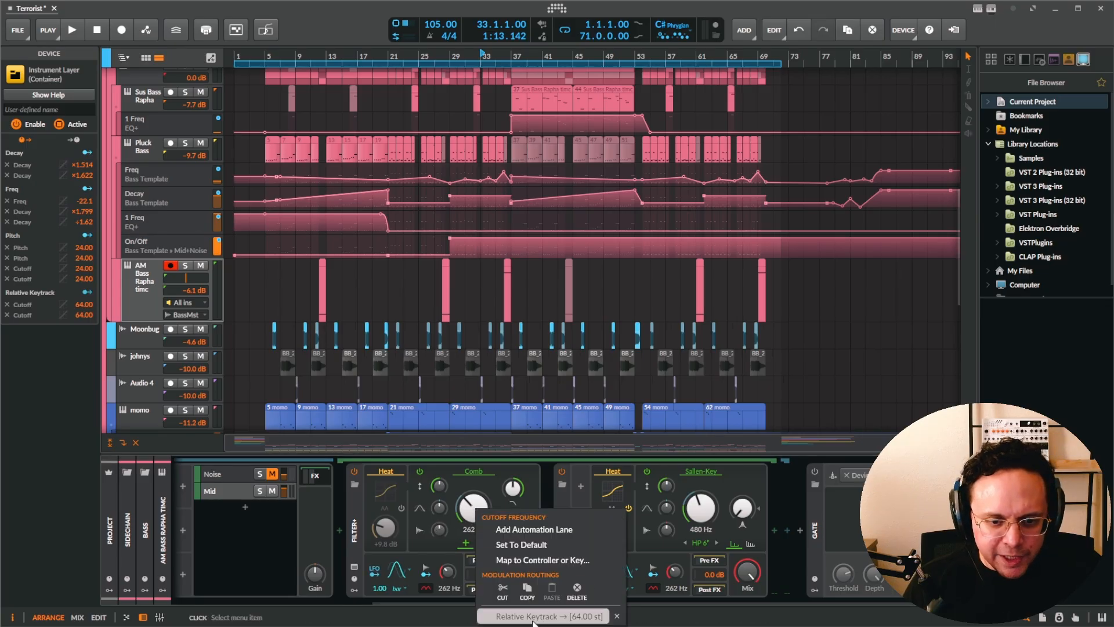
pyautogui.click(427, 553)
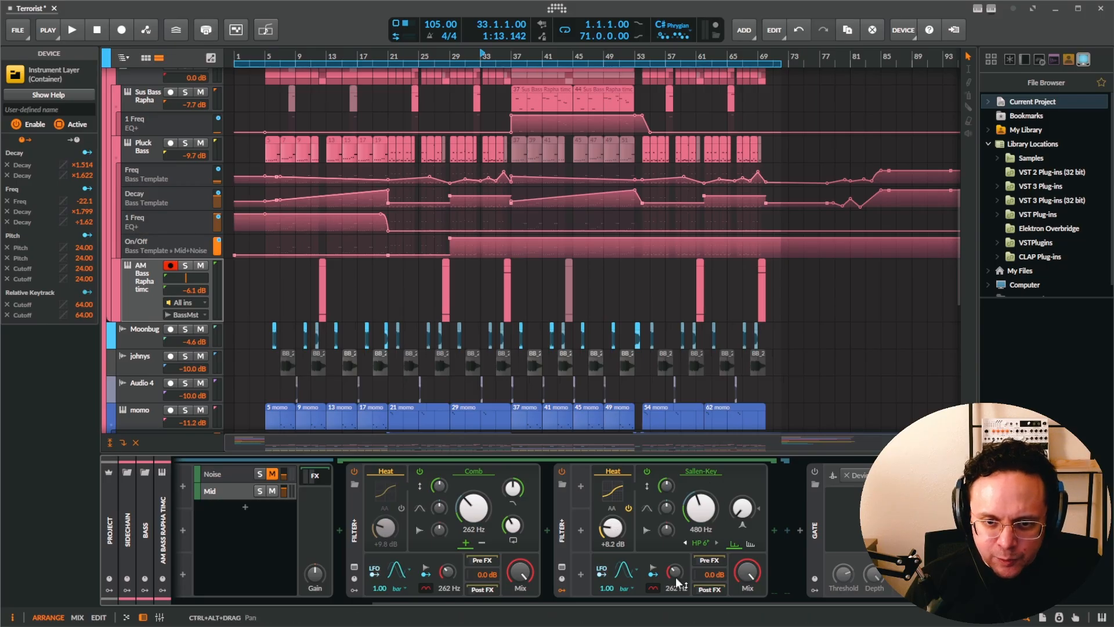
pyautogui.hscroll(-3, 563, 513)
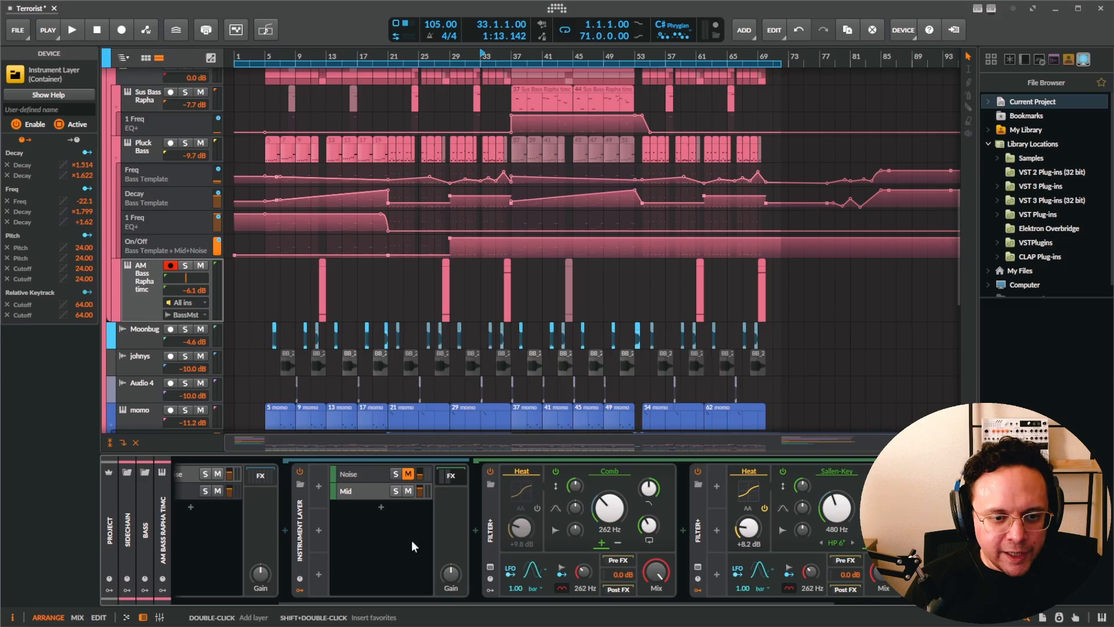
# Expand the AM Bass template's FX chain and review Bit-8, Filter+, Mid-Side Split, OTT, Over and Tool.
pyautogui.click(260, 475)
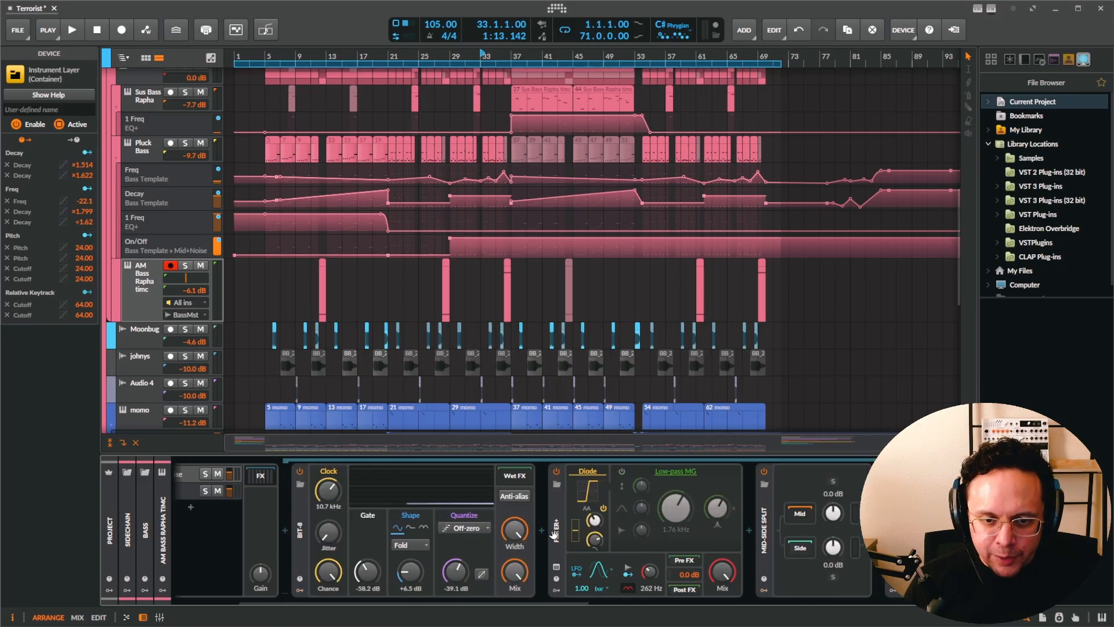
pyautogui.hscroll(3, 576, 540)
pyautogui.hscroll(5, 577, 540)
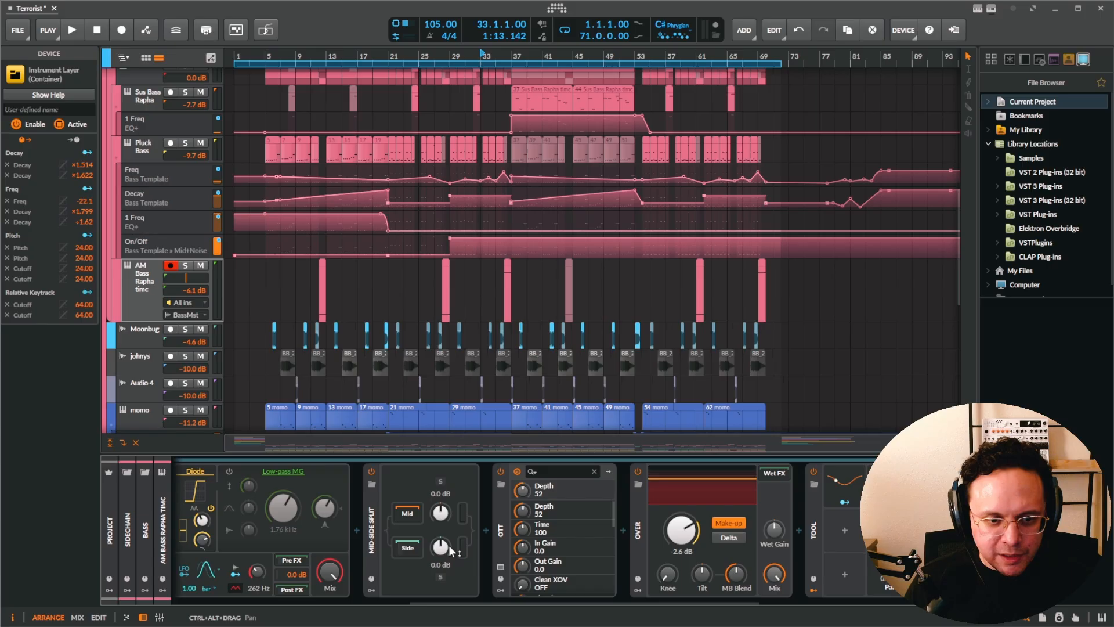
pyautogui.click(407, 549)
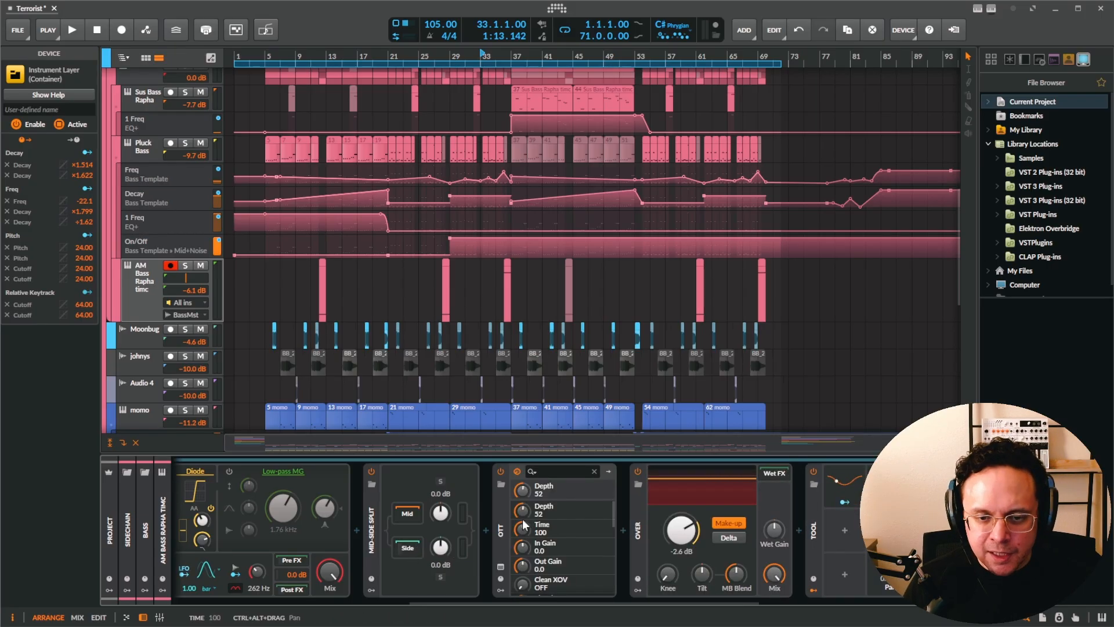
pyautogui.moveTo(634, 533); pyautogui.dragTo(392, 573)
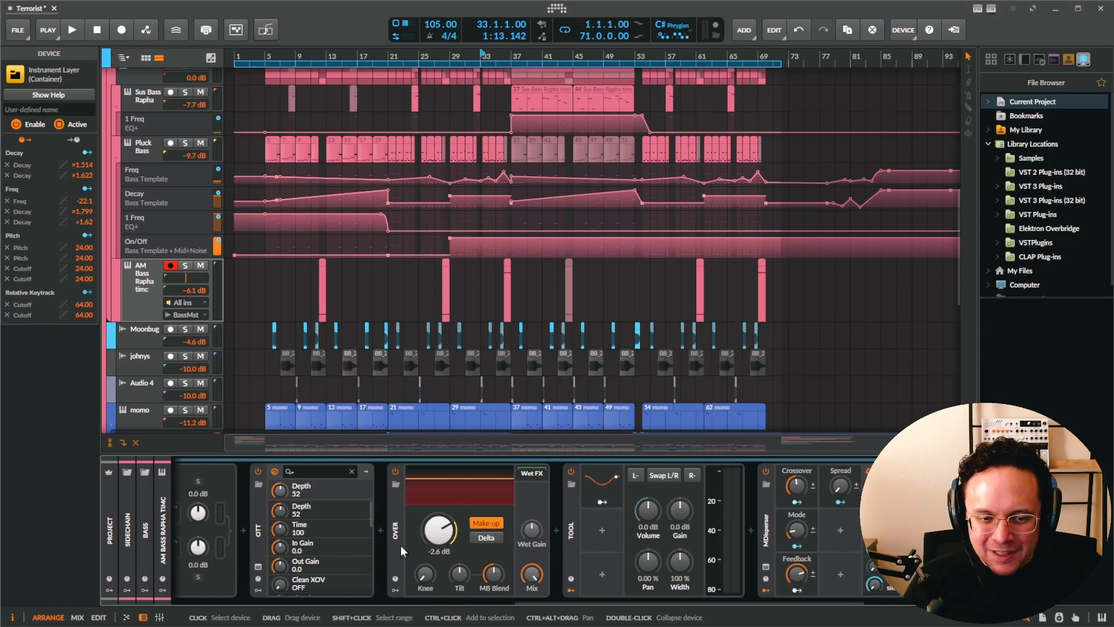
# Review the AM Bass effect chain from Over to Gate and audition the track soloed from bar 11.
pyautogui.moveTo(573, 534); pyautogui.dragTo(413, 544)
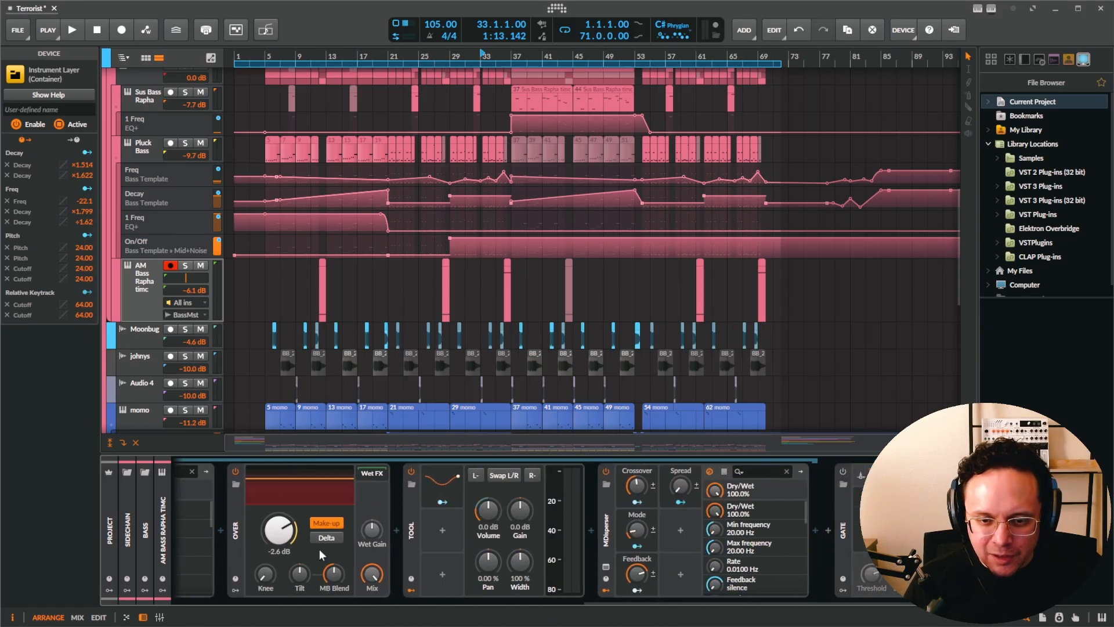
pyautogui.click(613, 543)
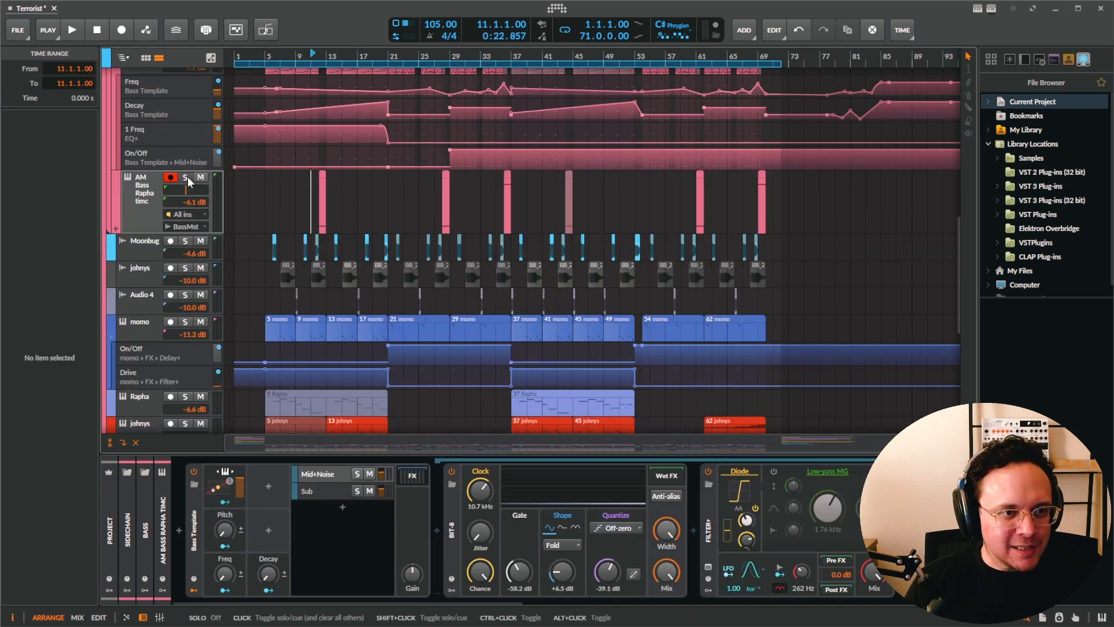
pyautogui.click(185, 177)
pyautogui.press('space')
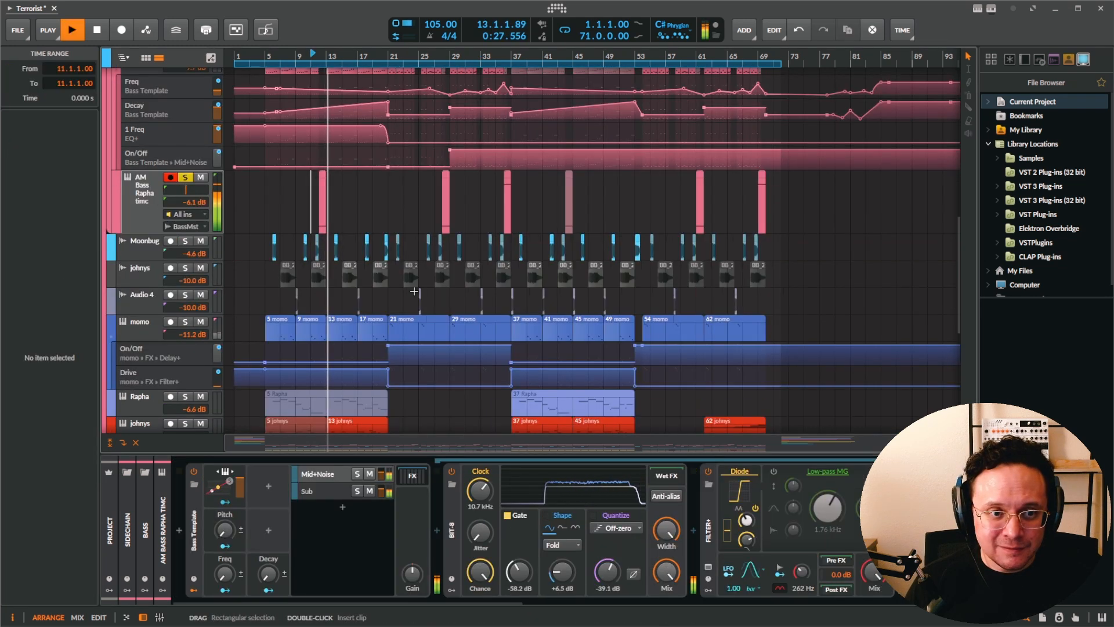
pyautogui.press('space')
# Inspect the LFO modulating the volume of the AM Bass Tool device and re-enable that device.
pyautogui.hscroll(5, 691, 538)
pyautogui.hscroll(6, 691, 537)
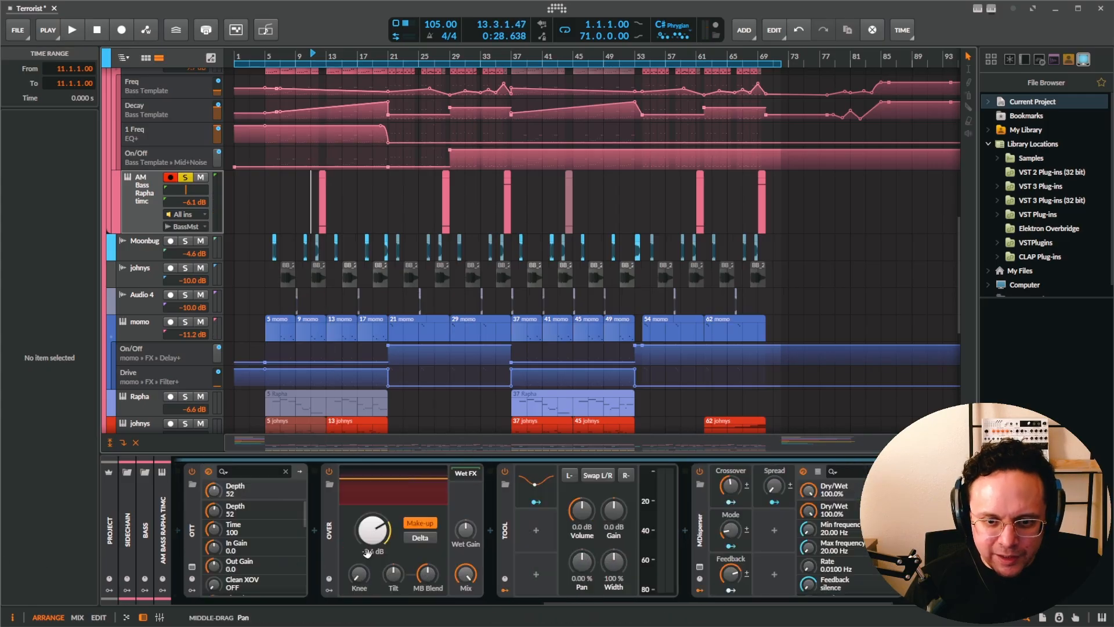
pyautogui.click(458, 567)
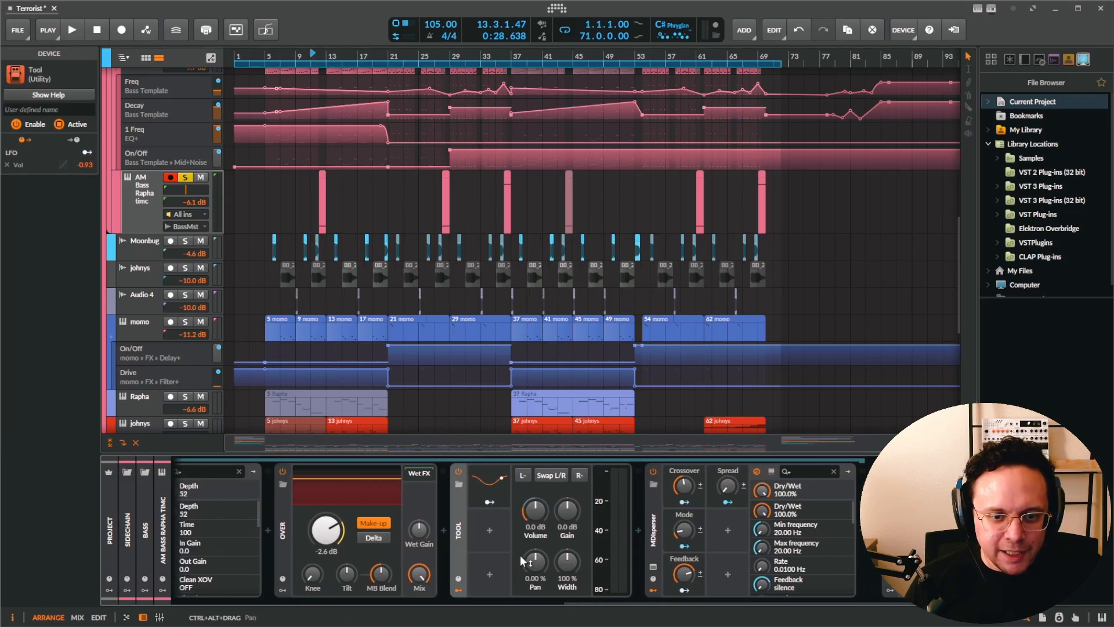
pyautogui.click(490, 484)
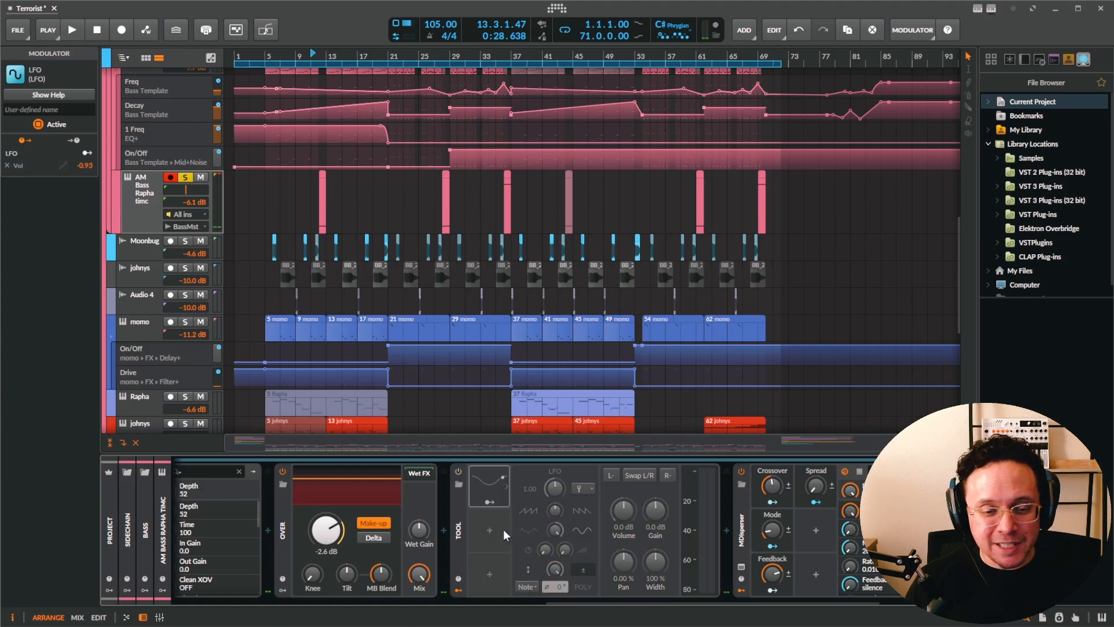
pyautogui.click(458, 472)
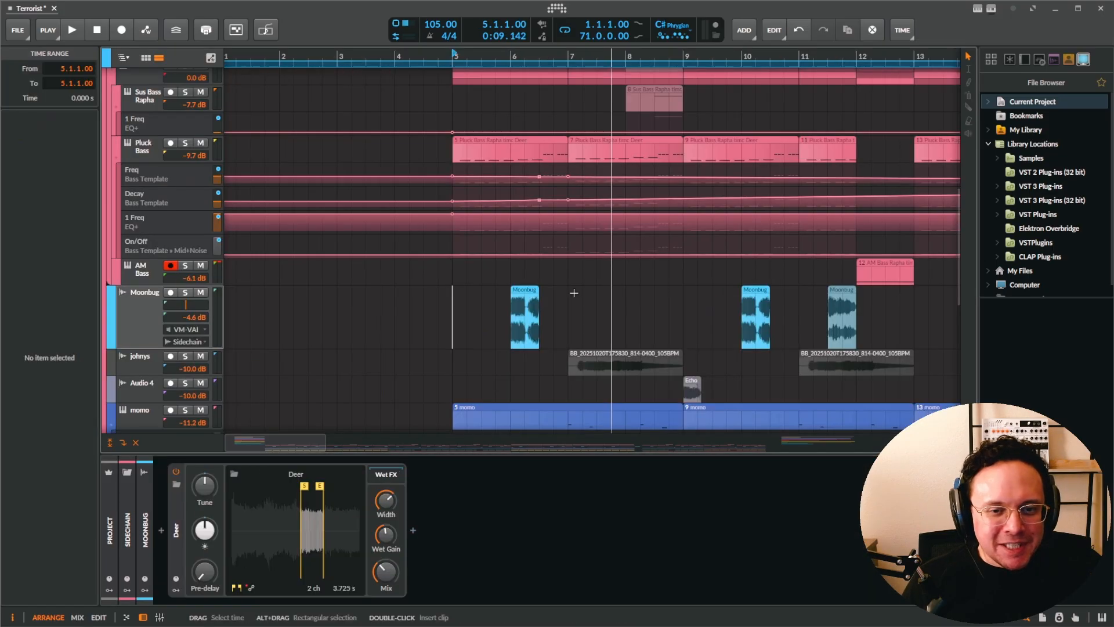
# Select the Moonbug clip at bar 6 and inspect the Deer Convolution reverb on its track.
pyautogui.click(531, 325)
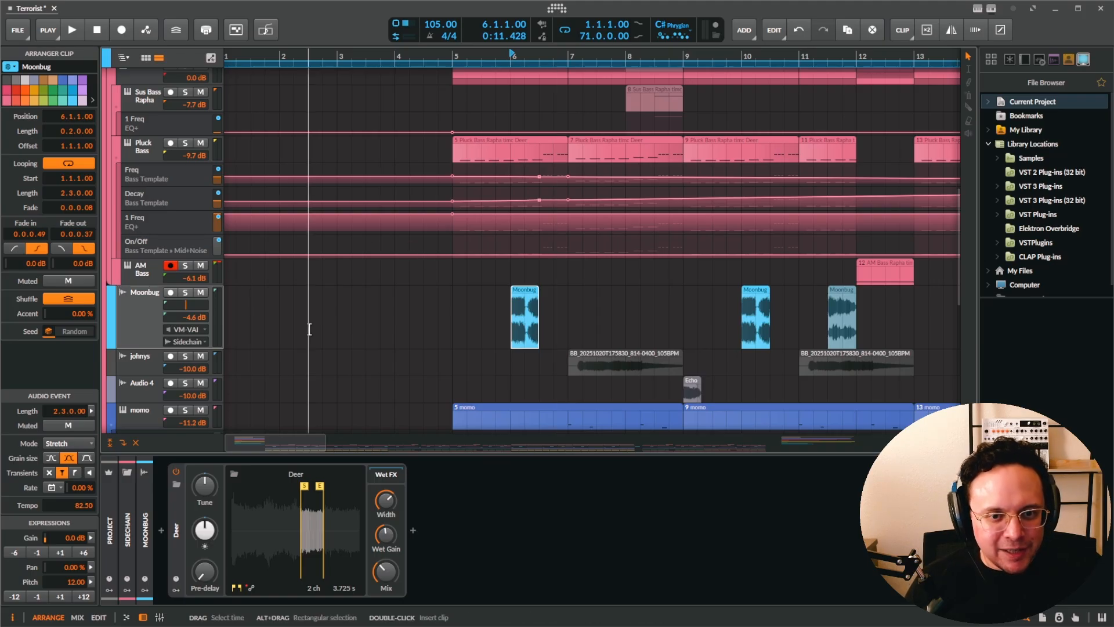
pyautogui.click(134, 312)
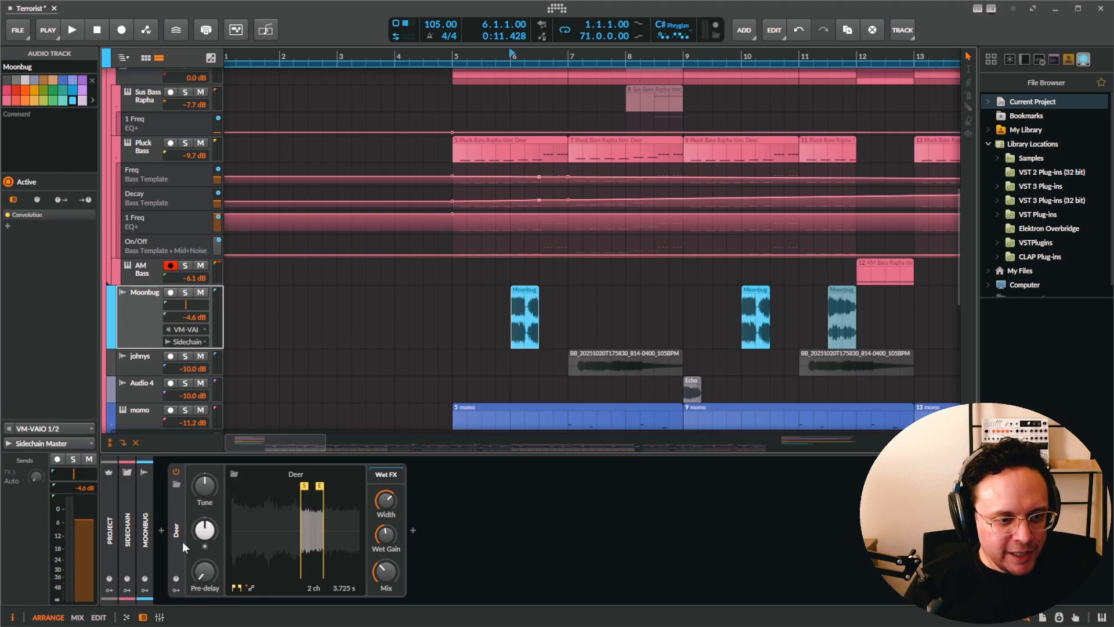
pyautogui.click(173, 520)
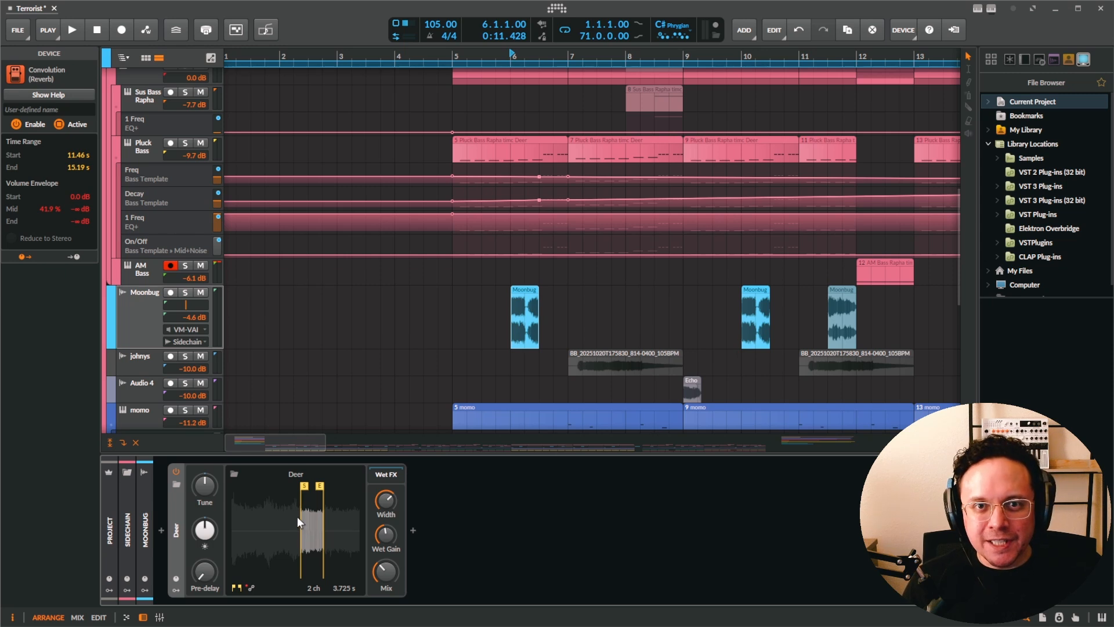
# Solo the Moonbug track and audition its clips at bar 6 and at 20.3.
pyautogui.click(186, 294)
pyautogui.click(524, 316)
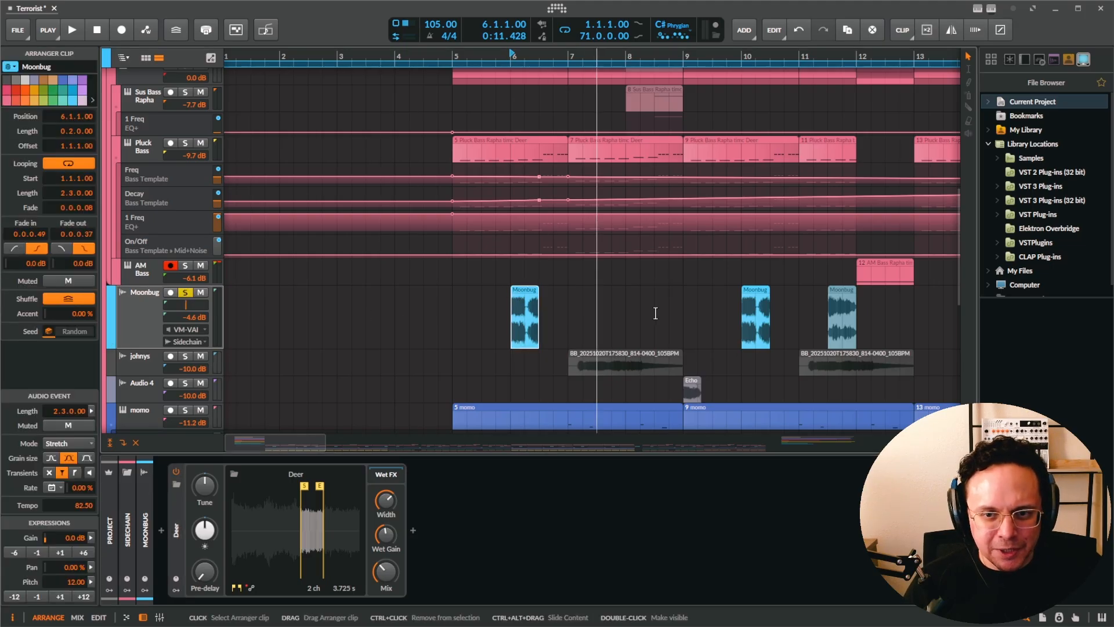
pyautogui.press('space')
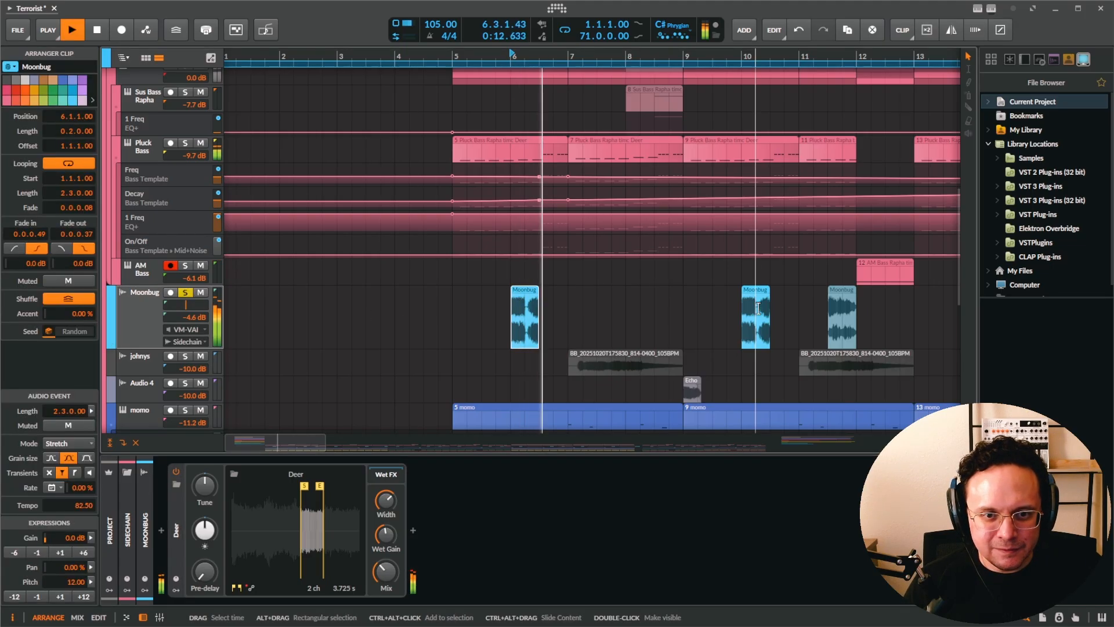
pyautogui.press('space')
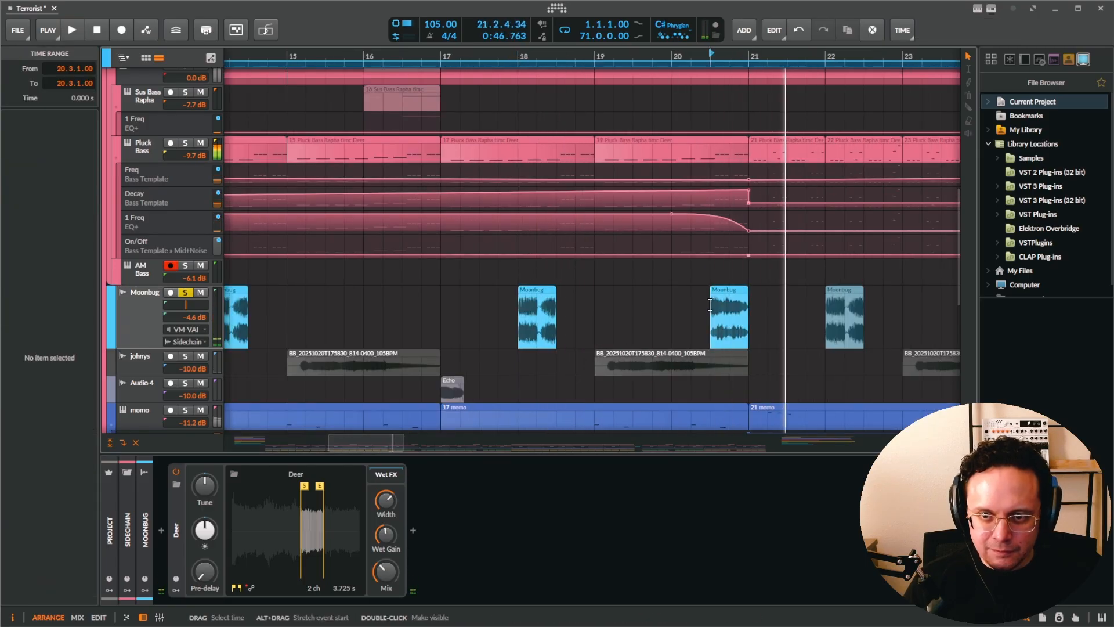
pyautogui.press('space')
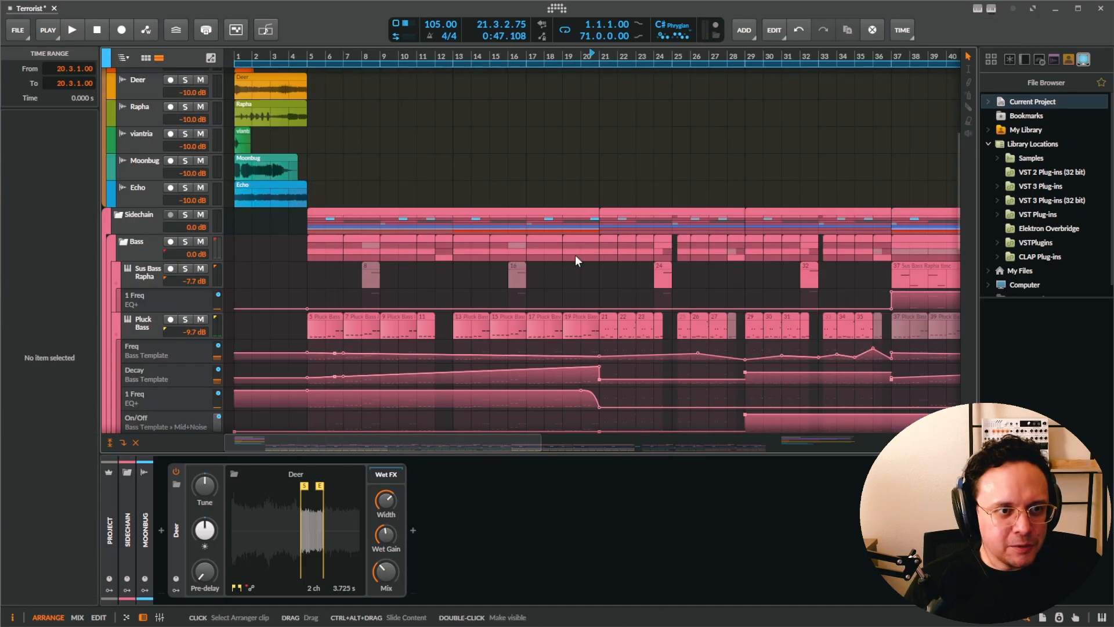
# Audition the original Moonbug recording in the sample group, soloed from bar 1.
pyautogui.click(271, 161)
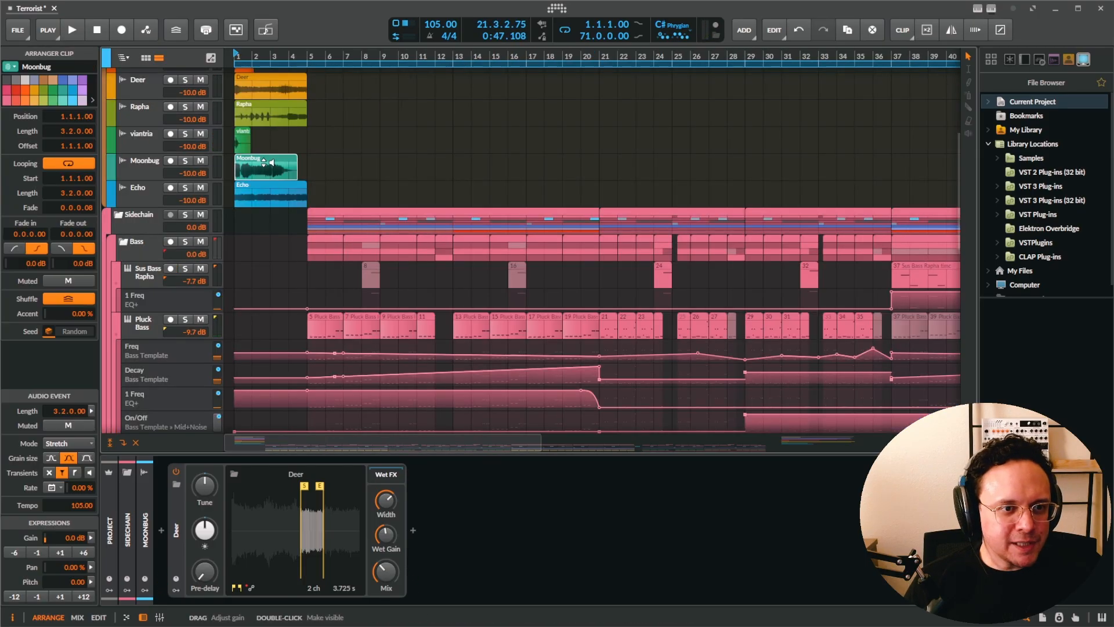
pyautogui.click(186, 160)
pyautogui.press('space')
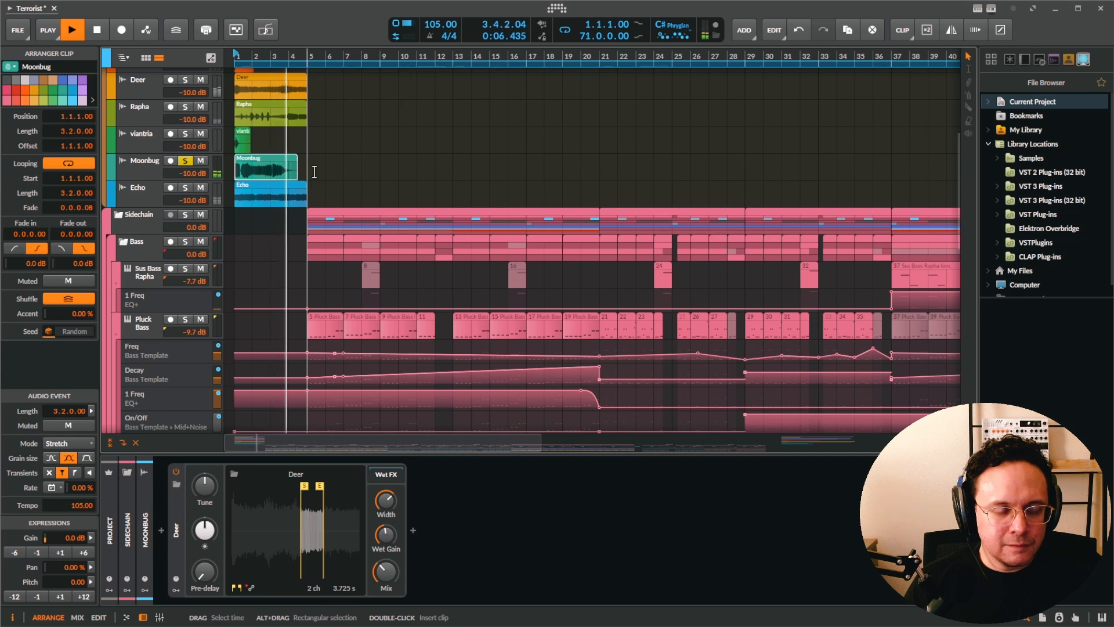
pyautogui.press('space')
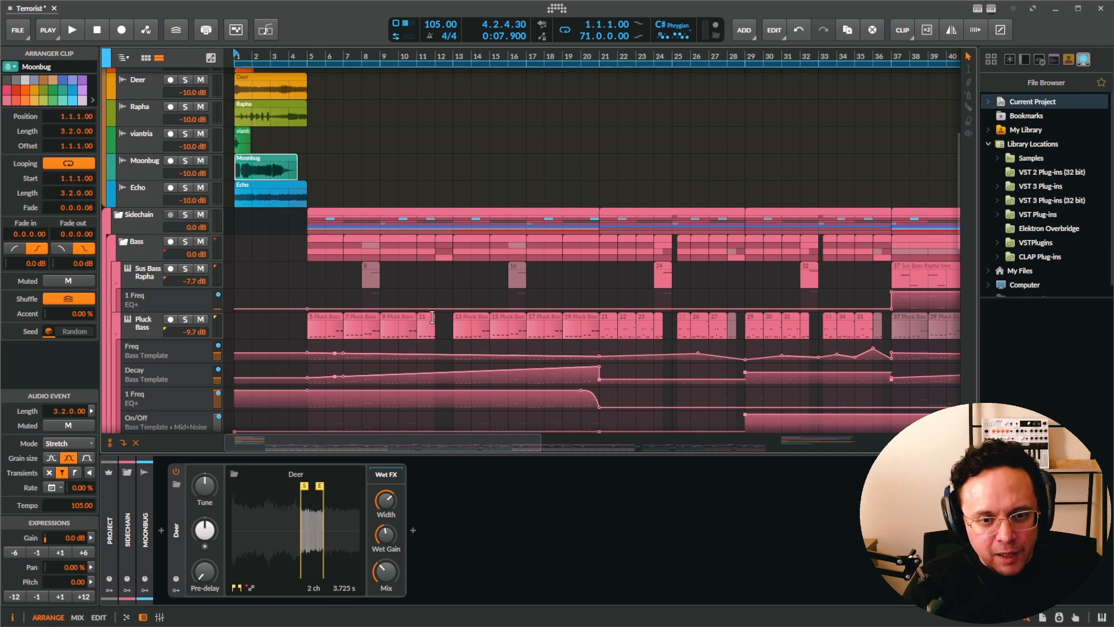
# Return to the processed Moonbug track and examine its clip at bar 6 close up.
pyautogui.scroll(-10, 351, 329)
pyautogui.scroll(5, 351, 330)
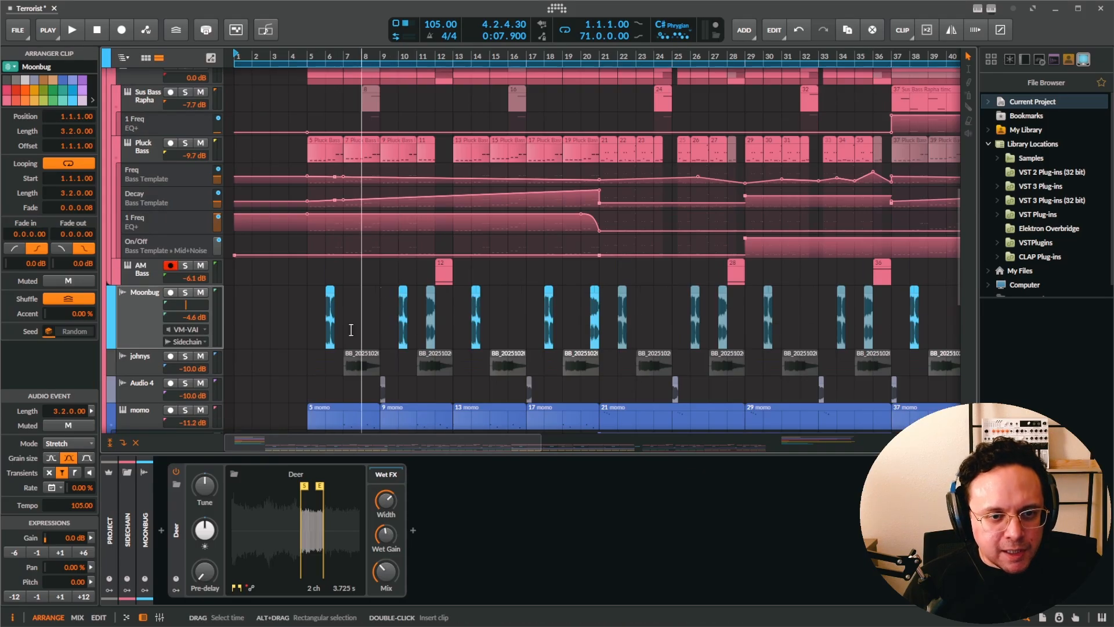
pyautogui.scroll(6, 333, 313)
pyautogui.click(319, 288)
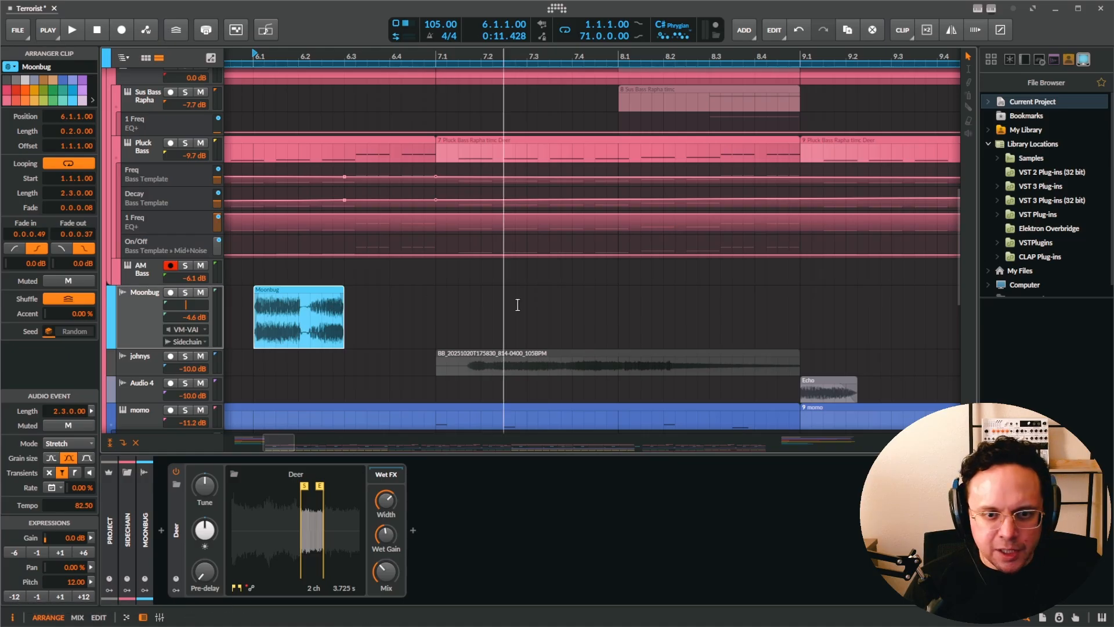
# Select the johnys clip at bar 7 and inspect its track's Efx FRAGMENTS and Raum plug-ins.
pyautogui.scroll(-3, 507, 303)
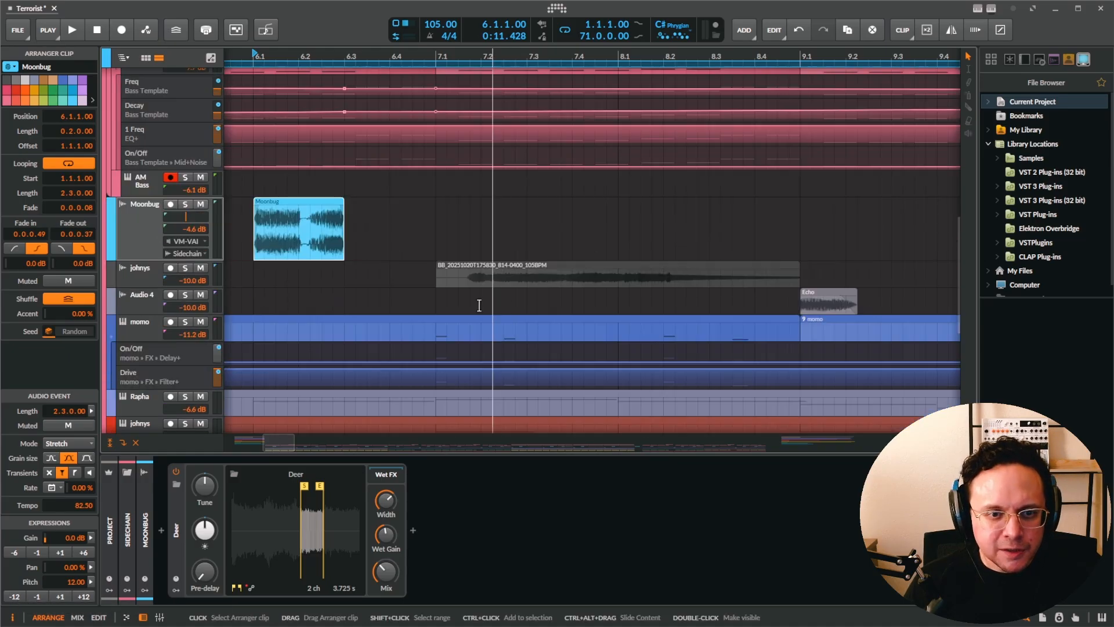
pyautogui.click(139, 271)
pyautogui.click(556, 231)
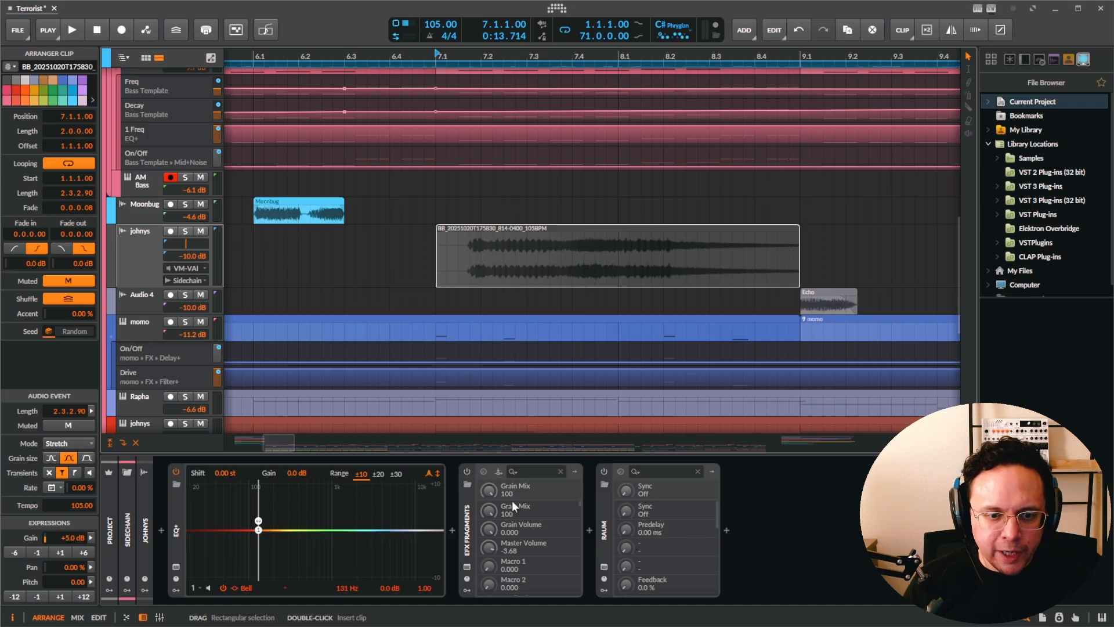
pyautogui.click(463, 534)
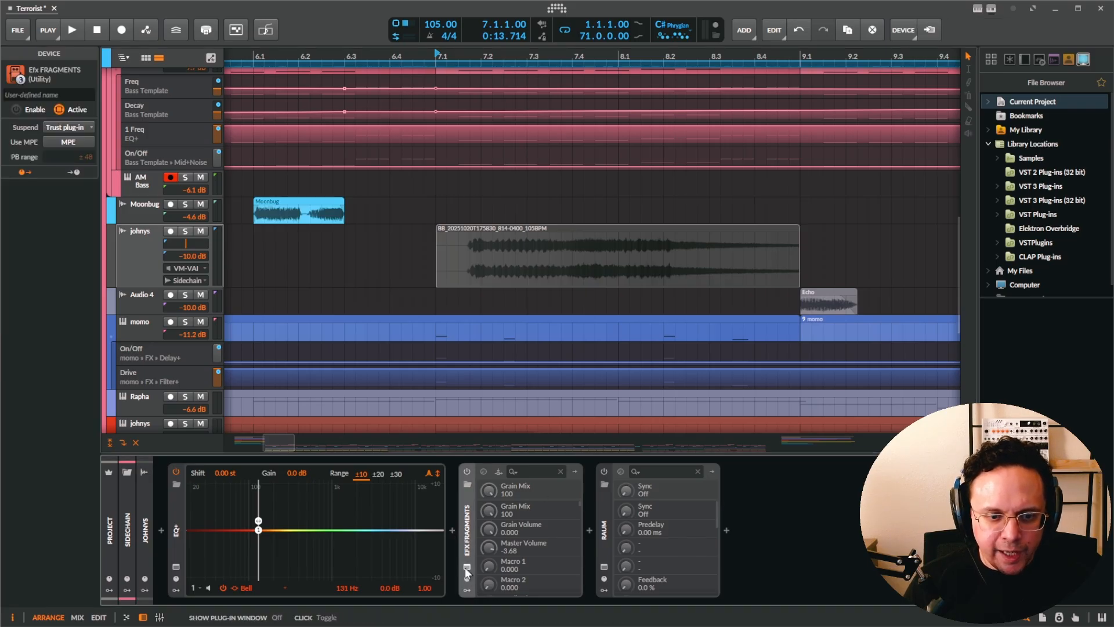
pyautogui.click(467, 568)
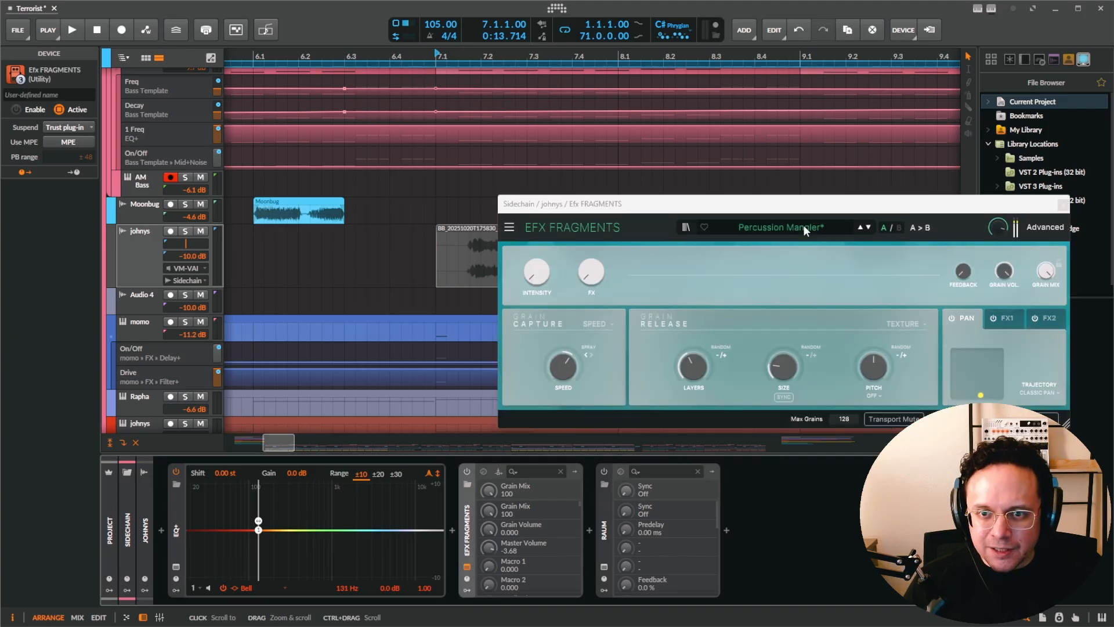
pyautogui.click(468, 566)
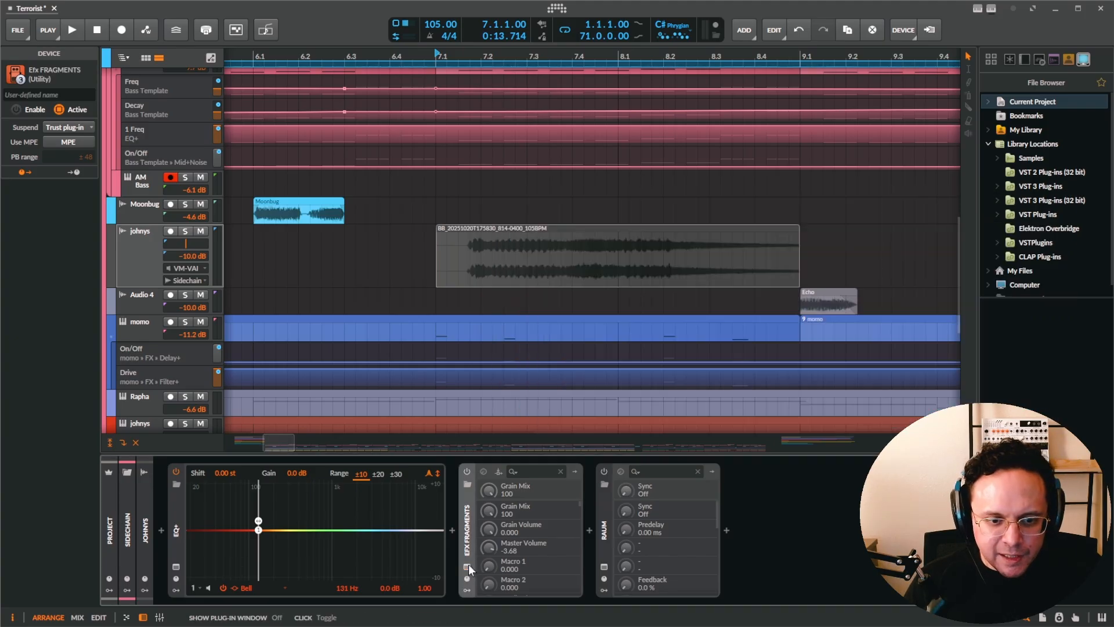
pyautogui.click(604, 566)
pyautogui.click(604, 567)
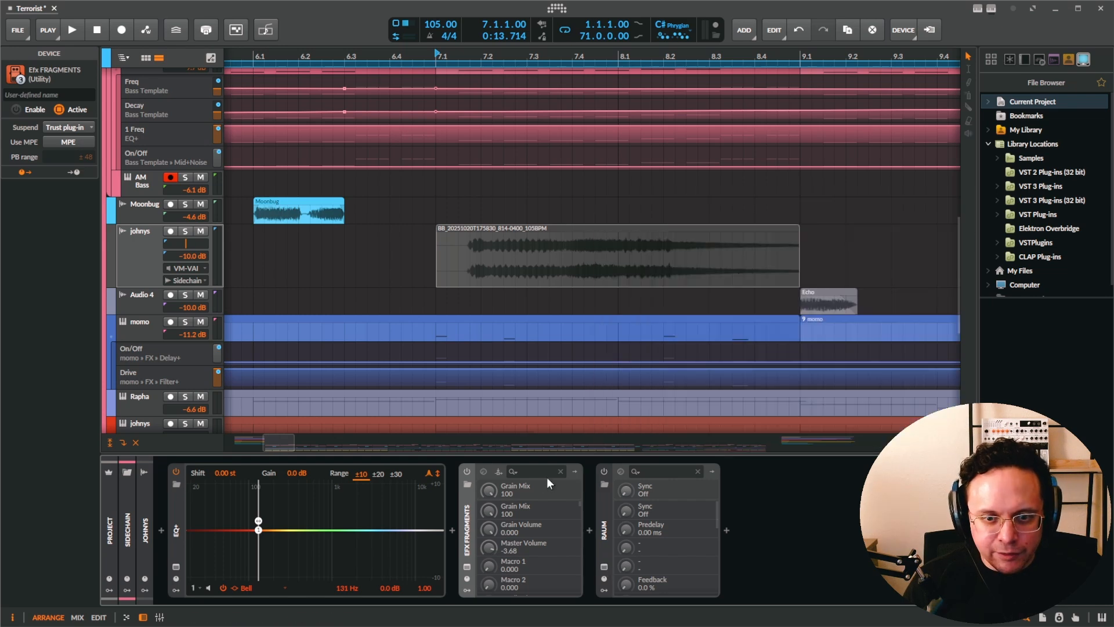
# Find the original johnys recording among the sample tracks and audition it soloed from bar 1.
pyautogui.scroll(-5, 474, 249)
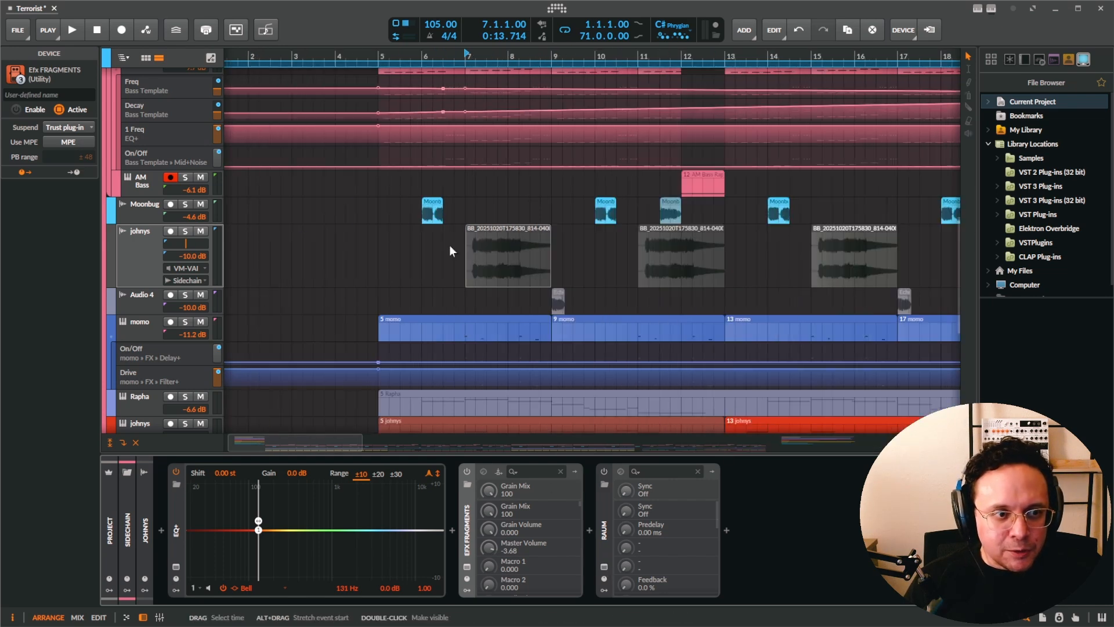
pyautogui.scroll(6, 256, 249)
pyautogui.click(251, 250)
pyautogui.hscroll(-1, 246, 237)
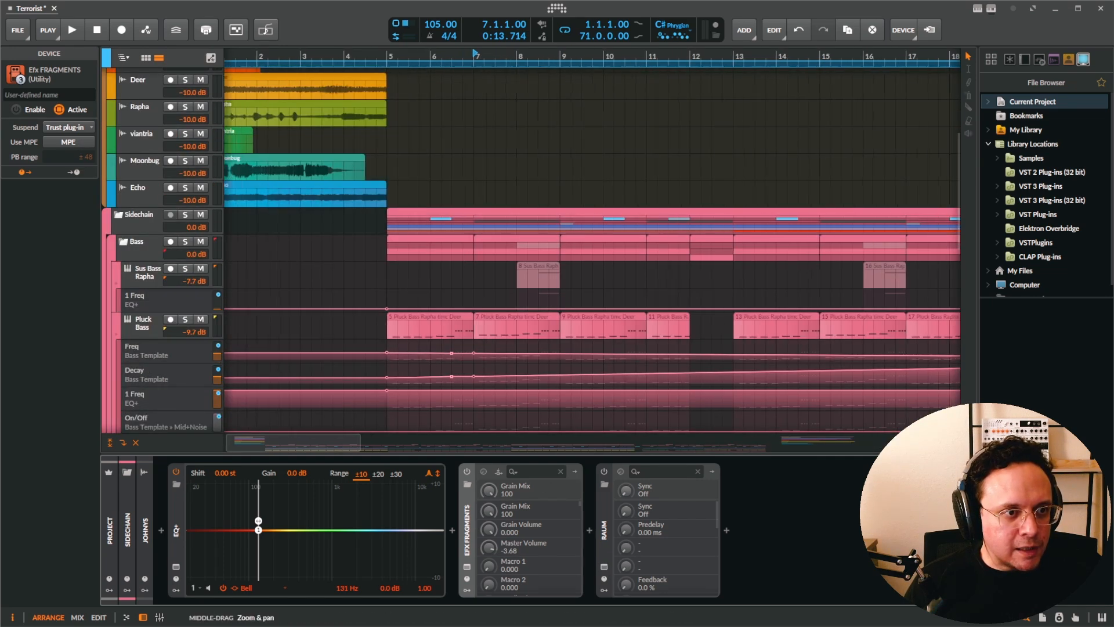
pyautogui.scroll(5, 147, 125)
pyautogui.scroll(3, 136, 162)
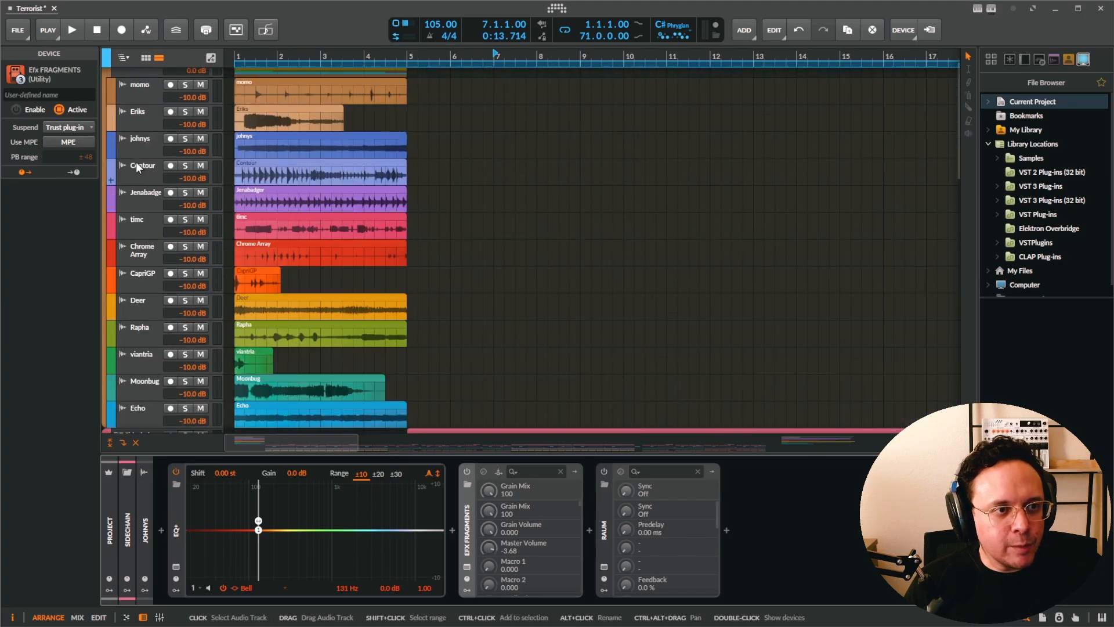
pyautogui.click(138, 148)
pyautogui.press('space')
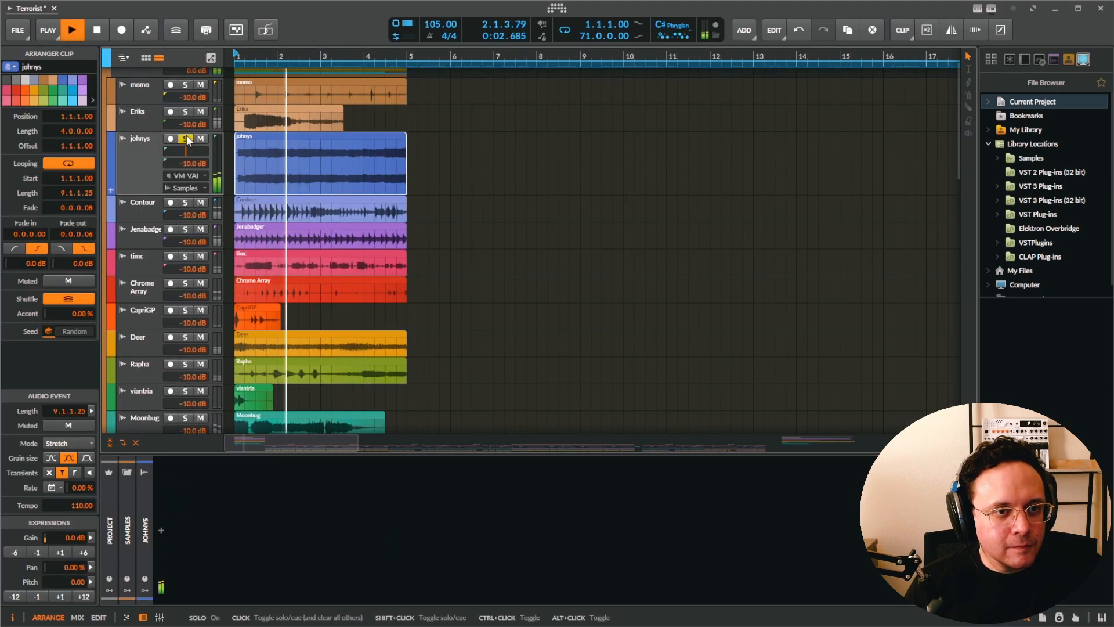
pyautogui.press('space')
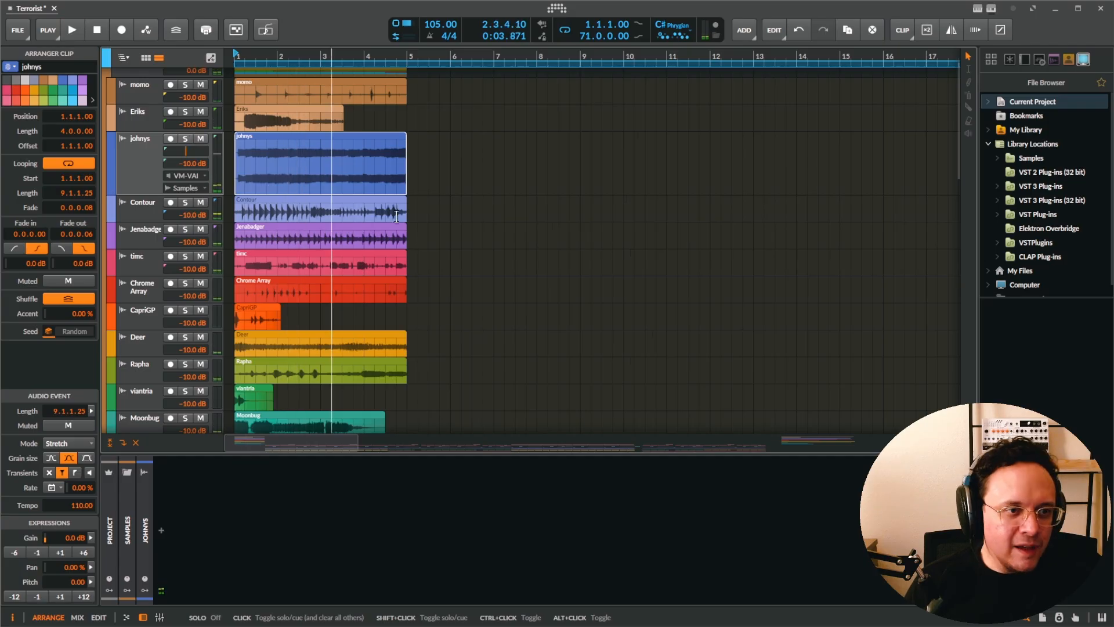
# Solo the processed johnys track and audition its clips from bar 7, 38.4 and bar 43.
pyautogui.scroll(-10, 452, 267)
pyautogui.scroll(3, 604, 287)
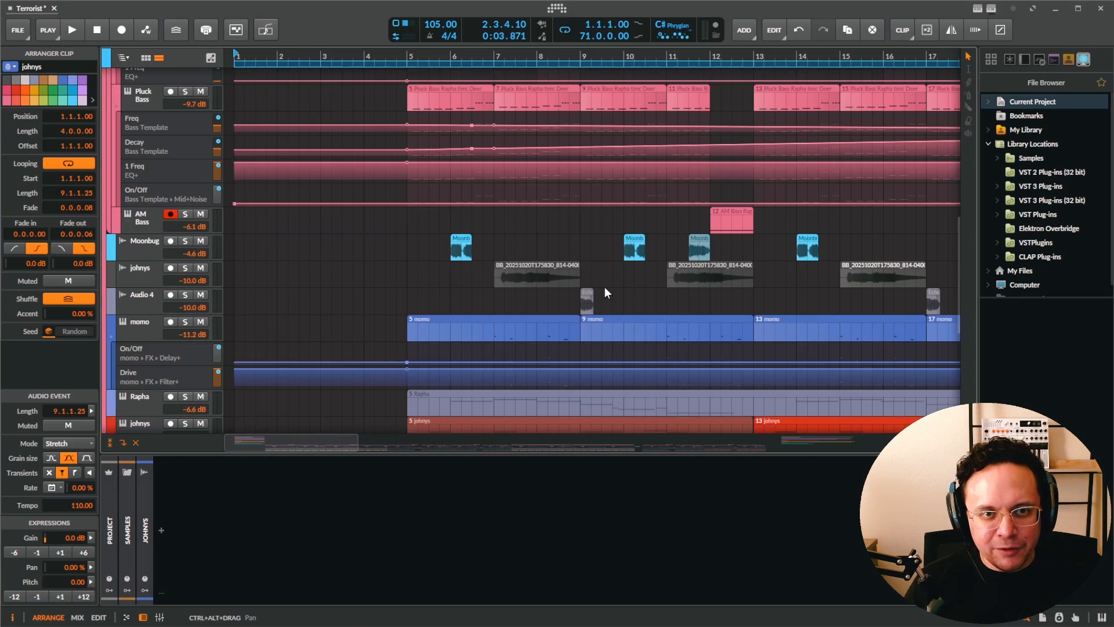
pyautogui.click(534, 265)
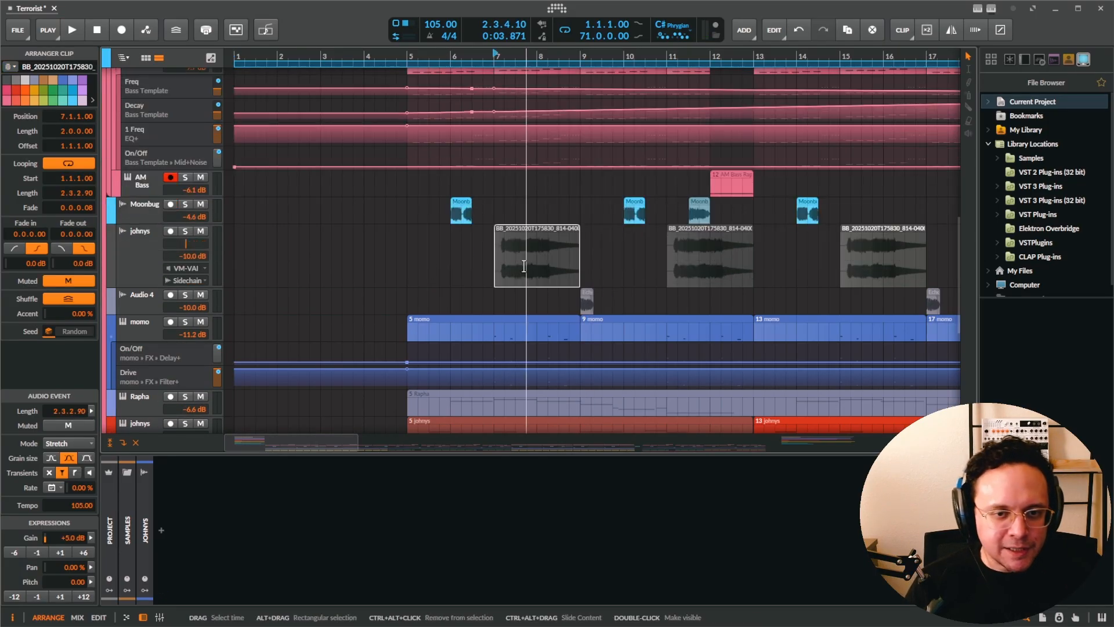
pyautogui.click(185, 231)
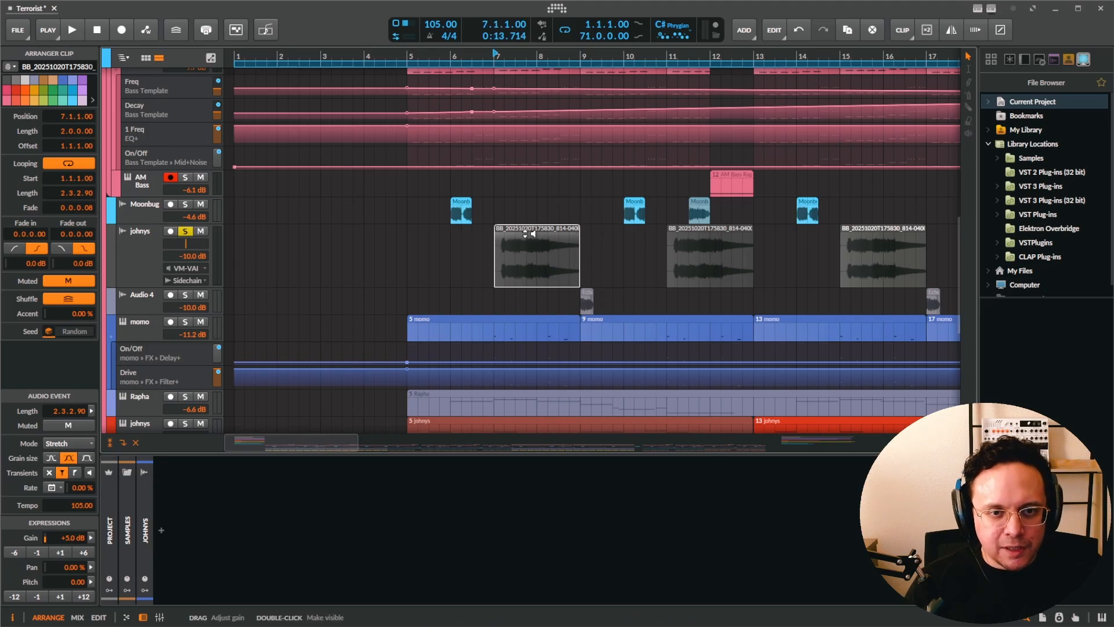
pyautogui.press('space')
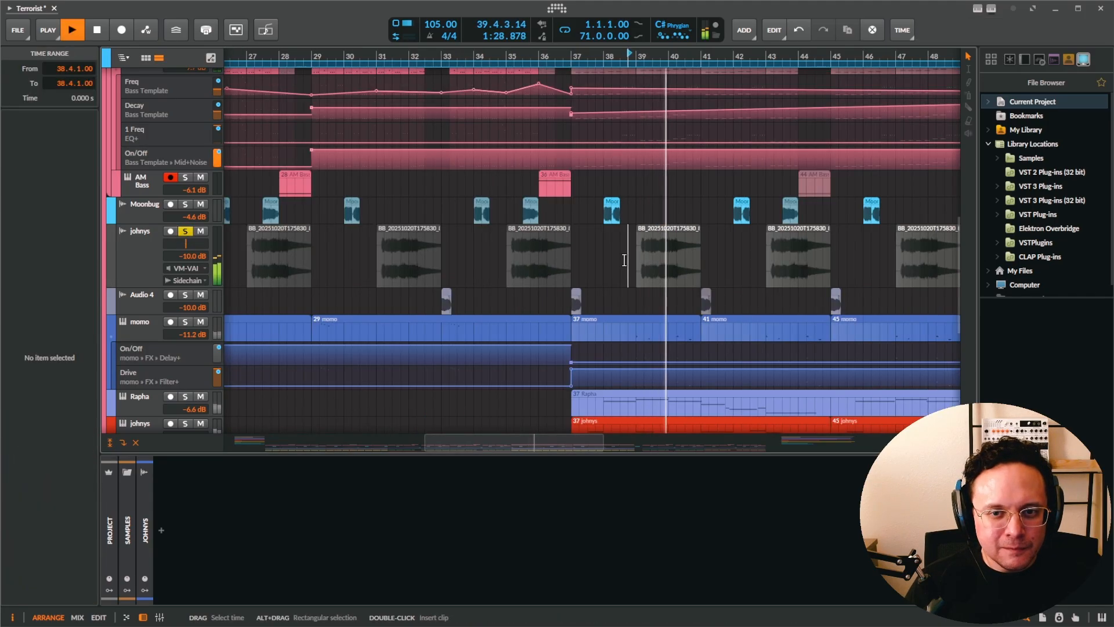
pyautogui.click(766, 249)
pyautogui.press('space')
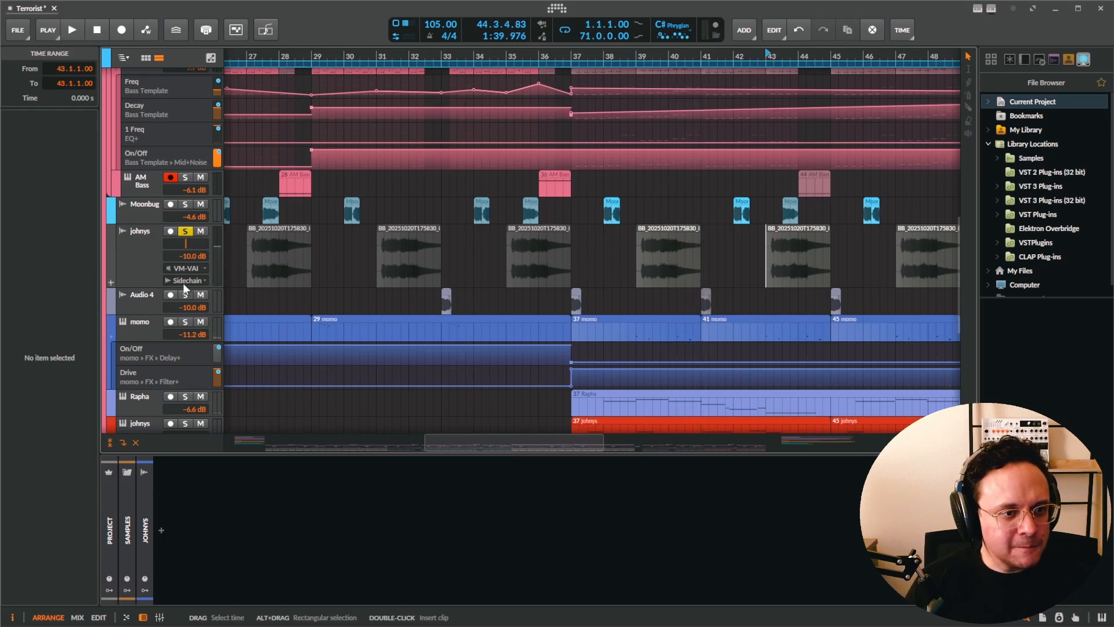
# Select the Audio 4 track and examine its Echo clip at bar 33 close up.
pyautogui.click(190, 307)
pyautogui.scroll(5, 449, 294)
pyautogui.scroll(3, 448, 290)
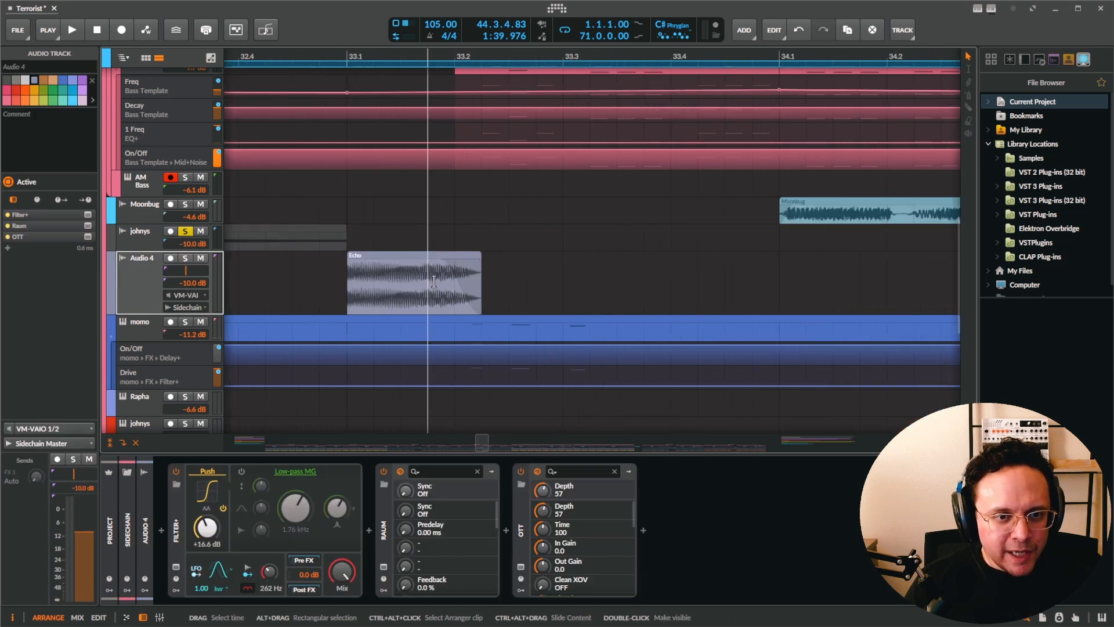
pyautogui.click(395, 257)
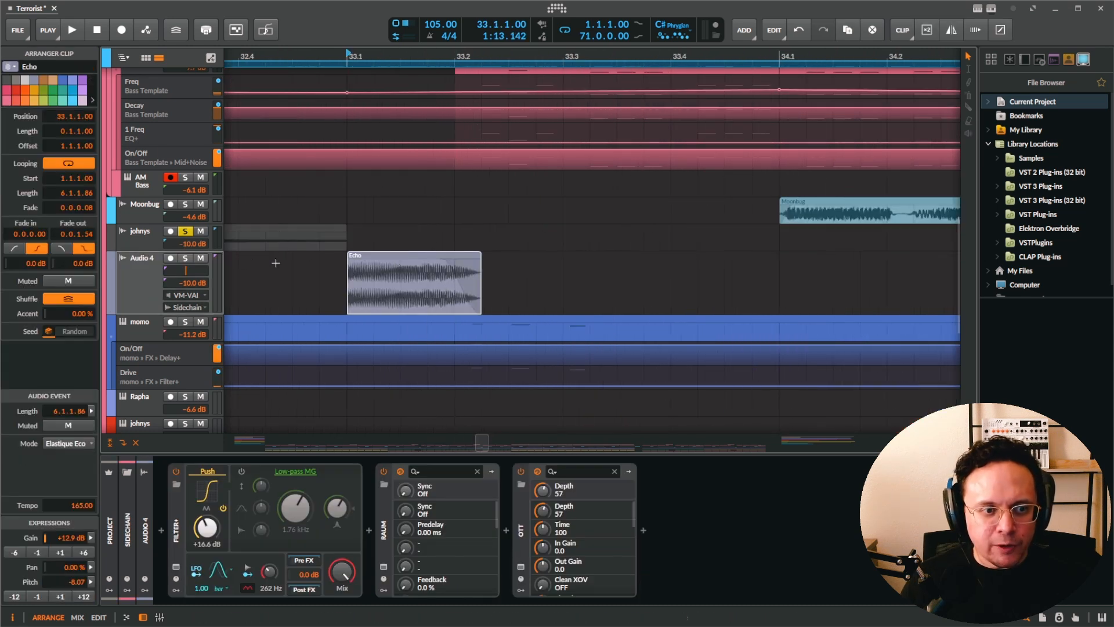
pyautogui.scroll(5, 242, 264)
pyautogui.scroll(-5, 243, 264)
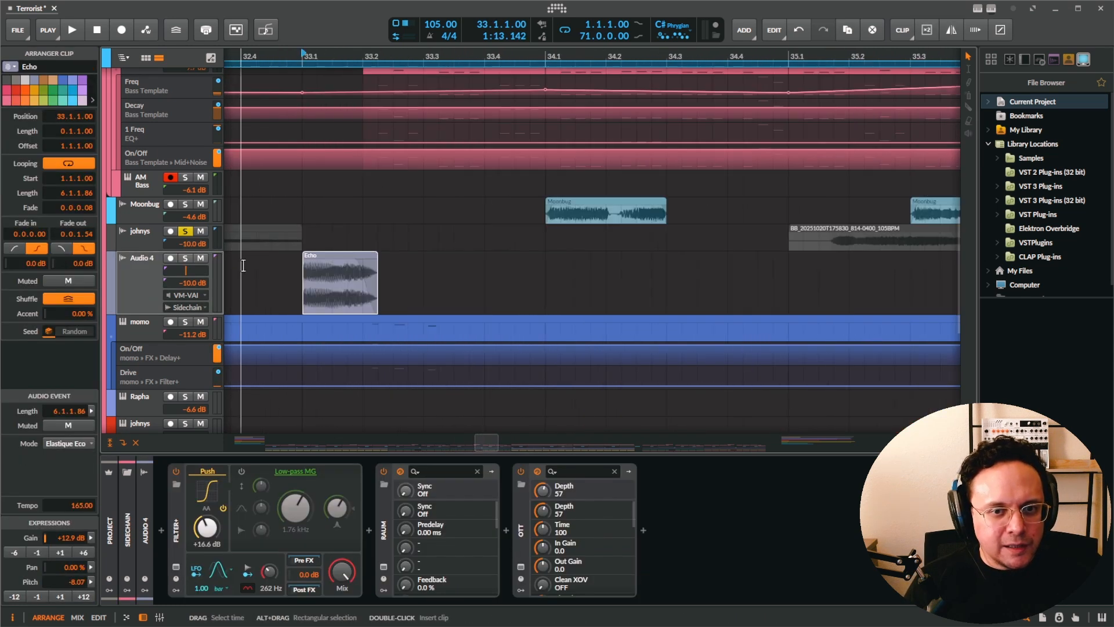
# Find the original Echo recording among the sample tracks and audition it soloed from bar 1.
pyautogui.scroll(-8, 243, 264)
pyautogui.scroll(6, 242, 265)
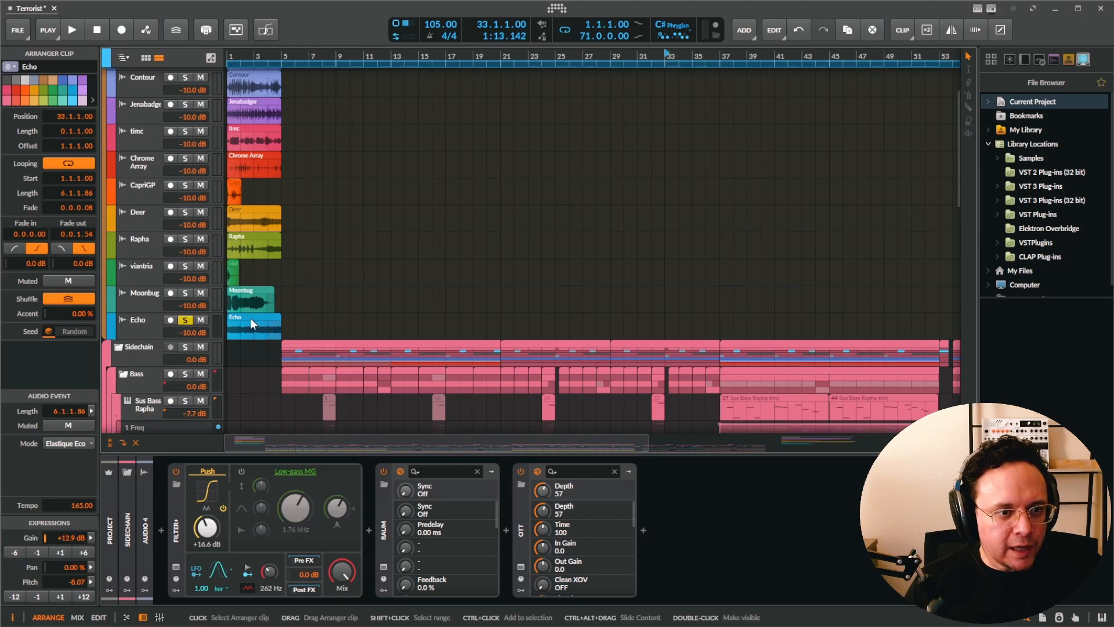
pyautogui.click(249, 318)
pyautogui.click(186, 320)
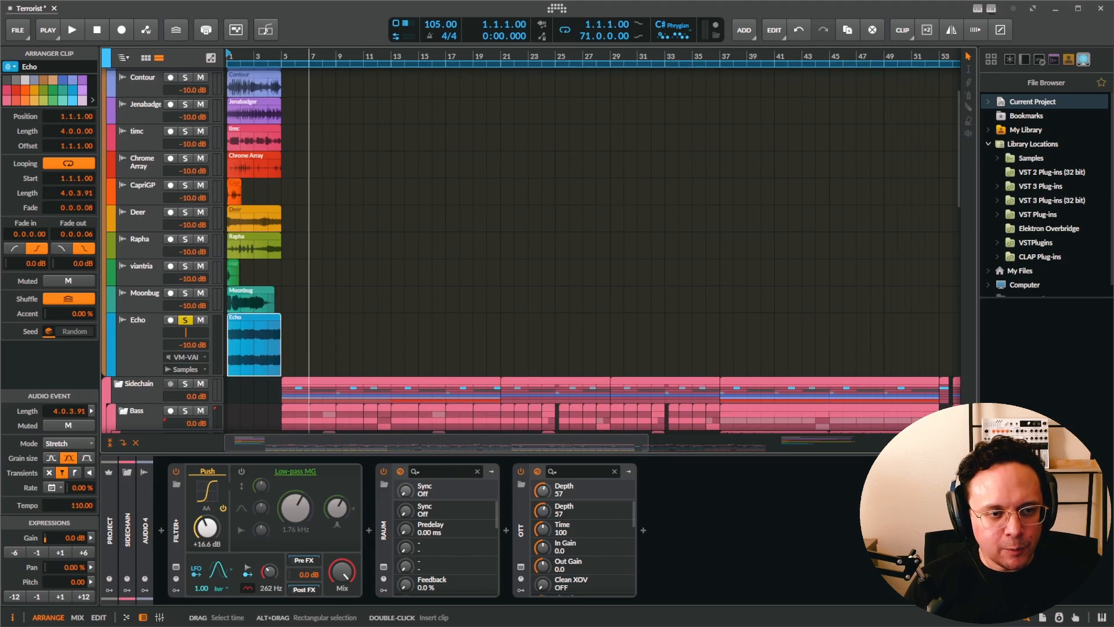
pyautogui.scroll(-2, 236, 313)
pyautogui.press('space')
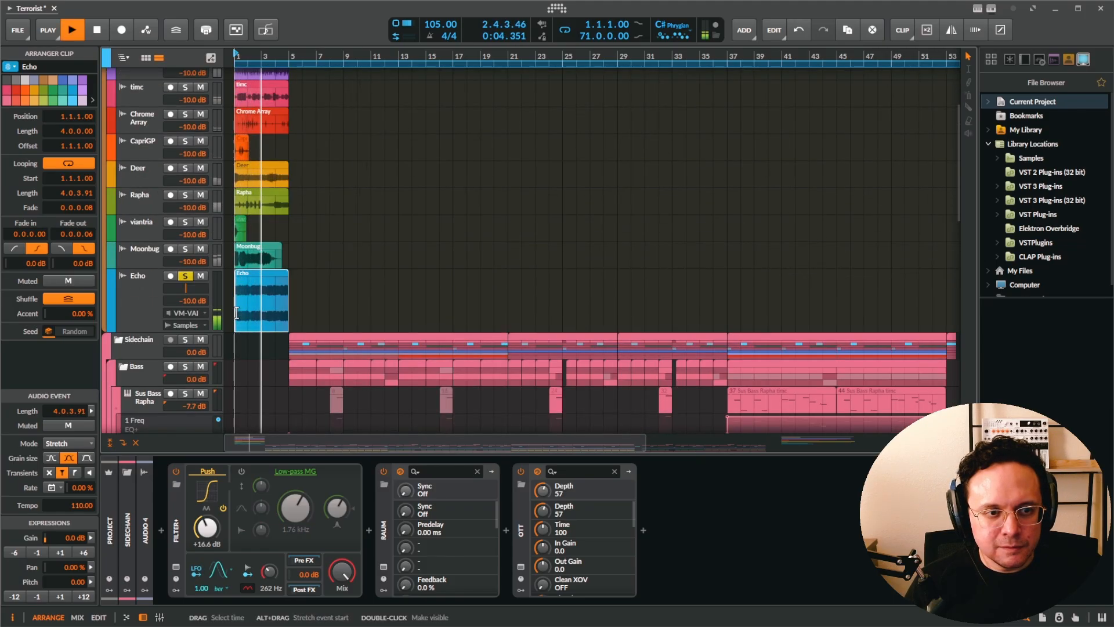
pyautogui.press('space')
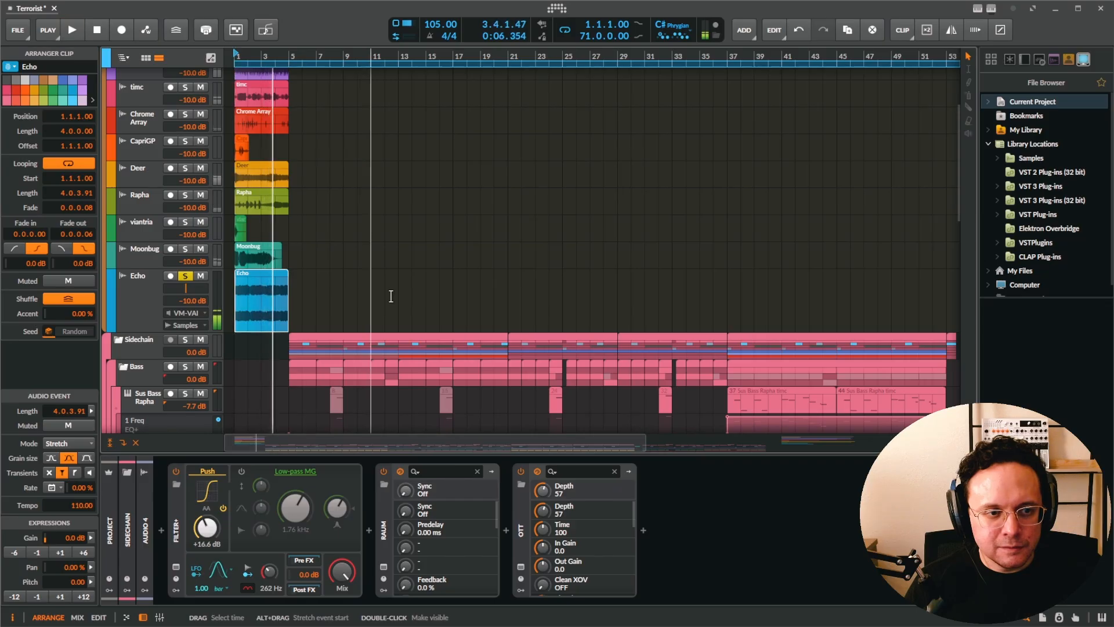
# Return to the Audio 4 track, examine its Echo clip at bar 17 and inspect the track's Filter+, Raum and OTT devices.
pyautogui.scroll(-4, 740, 315)
pyautogui.scroll(-5, 638, 249)
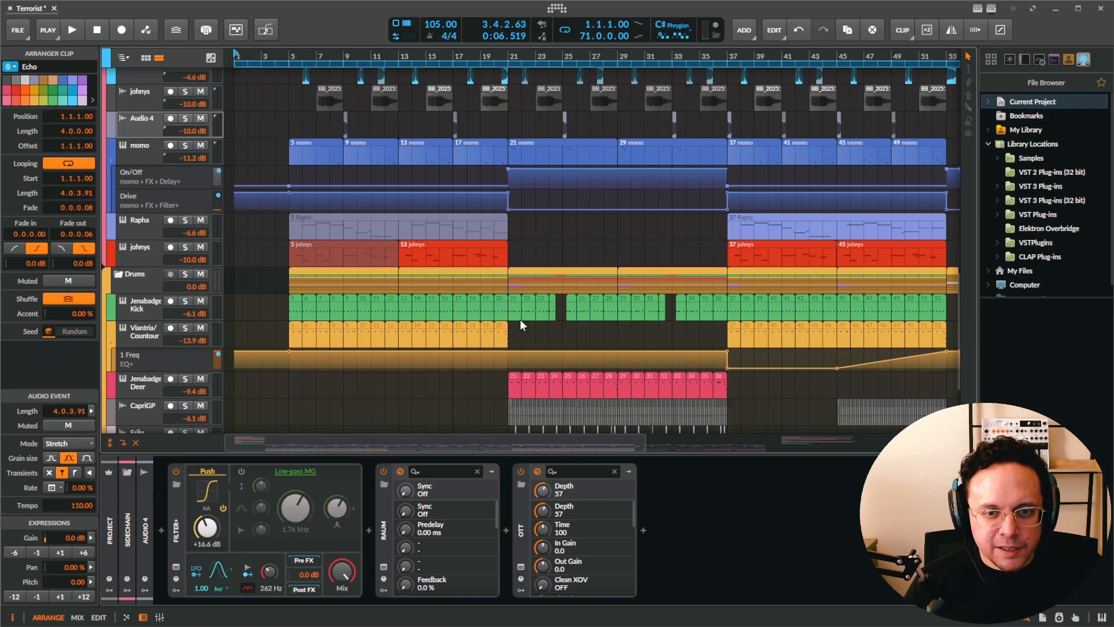
pyautogui.scroll(2, 494, 285)
pyautogui.scroll(10, 468, 297)
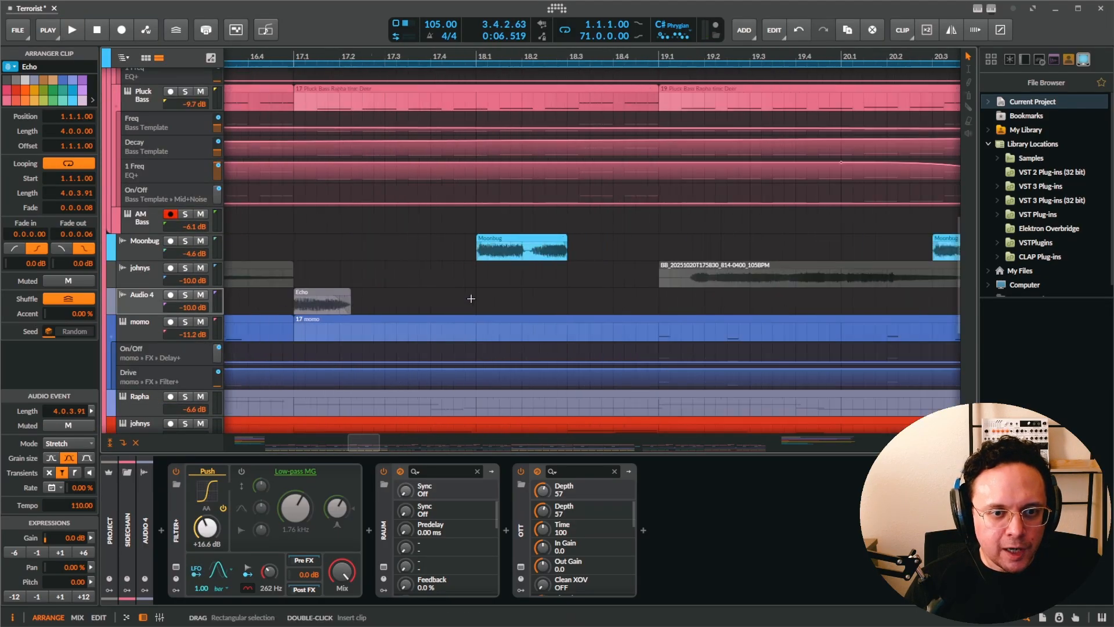
pyautogui.moveTo(305, 295); pyautogui.dragTo(676, 296)
pyautogui.doubleClick(475, 297)
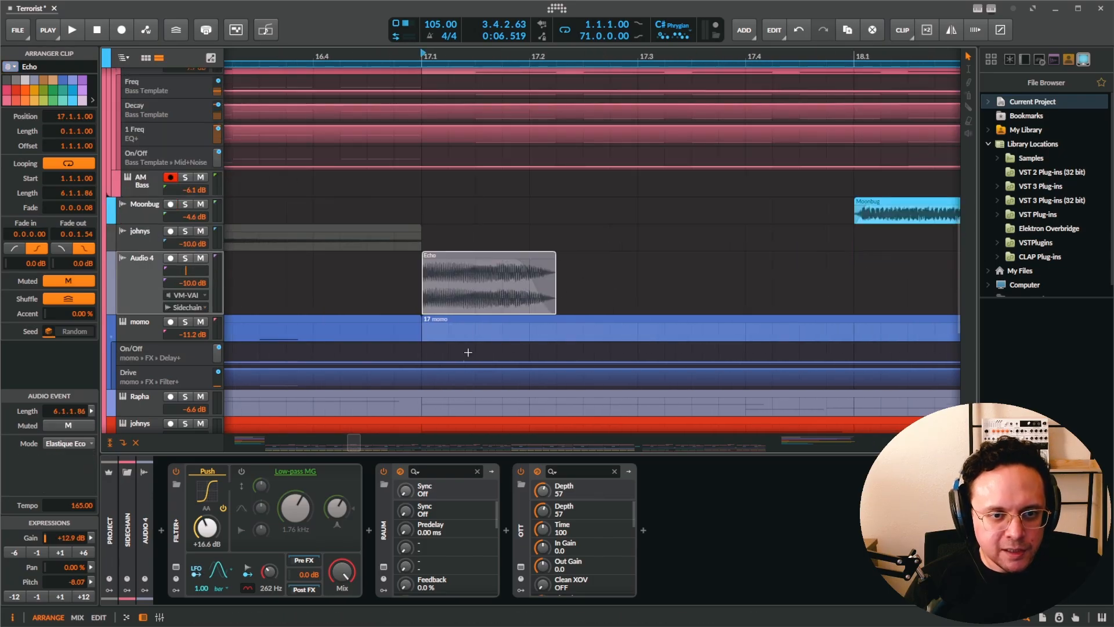
pyautogui.click(130, 294)
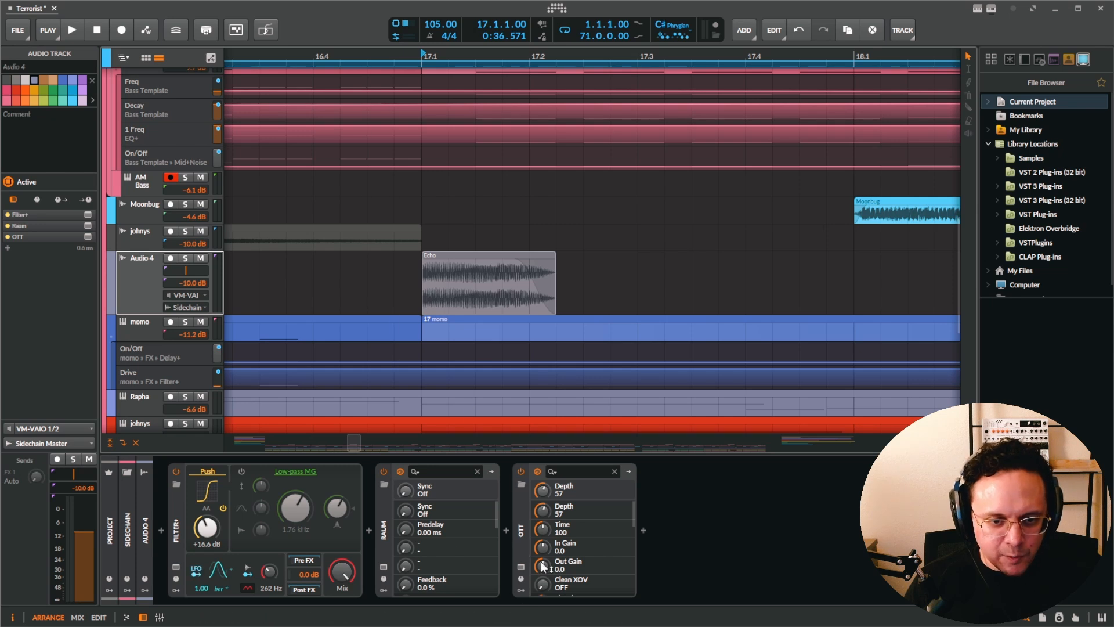
# Solo the Audio 4 track, audition its Echo clip at bar 25 and open that clip in the detail editor.
pyautogui.click(186, 258)
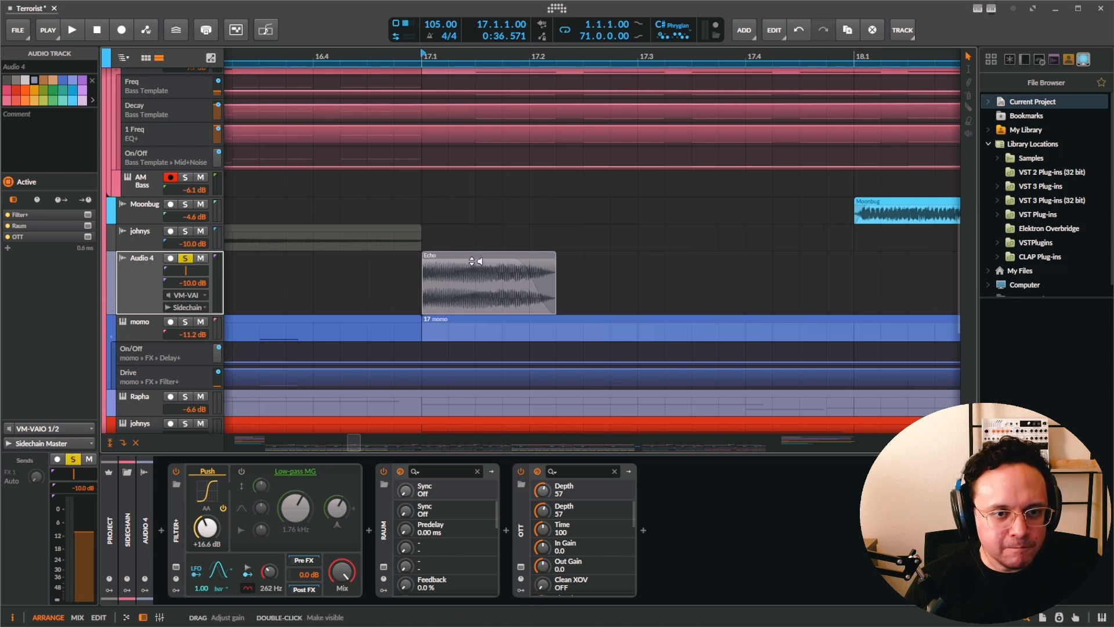
pyautogui.click(476, 257)
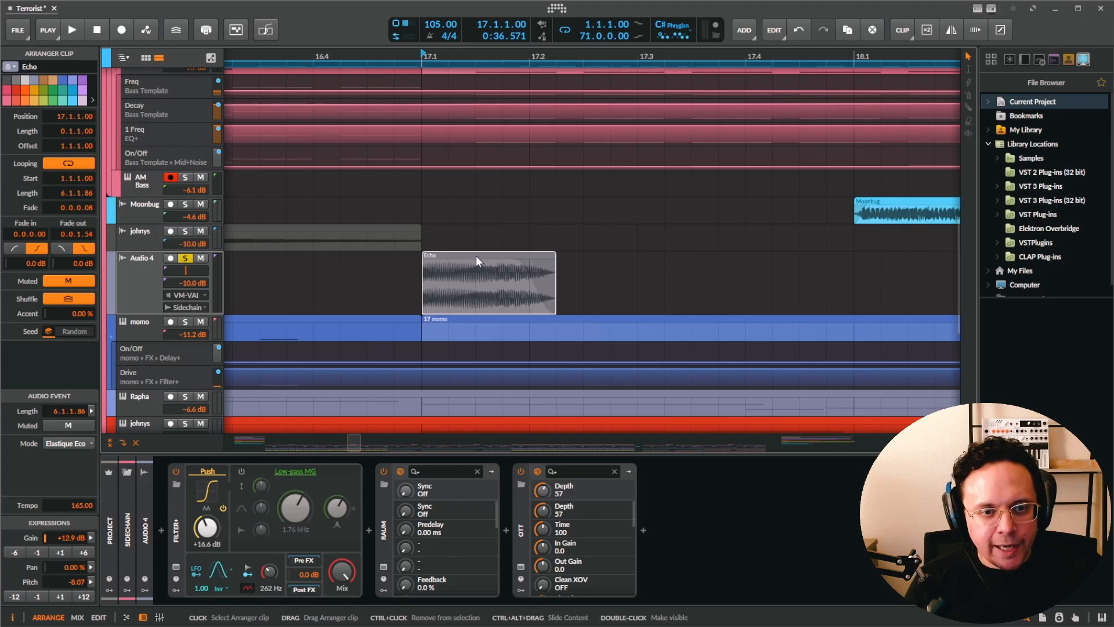
pyautogui.press('space')
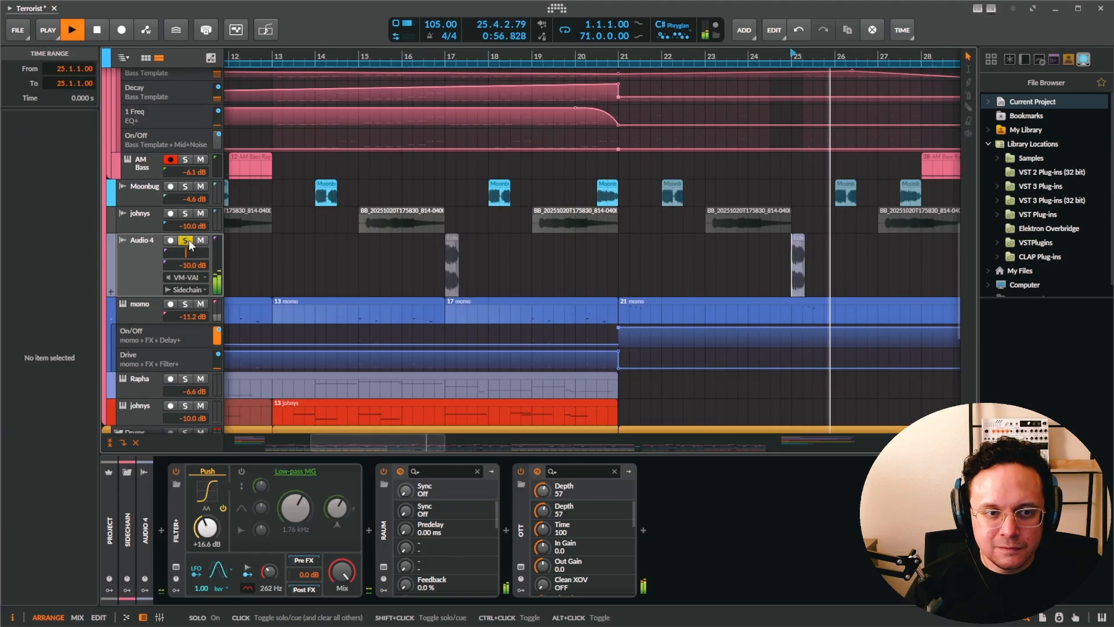
pyautogui.press('space')
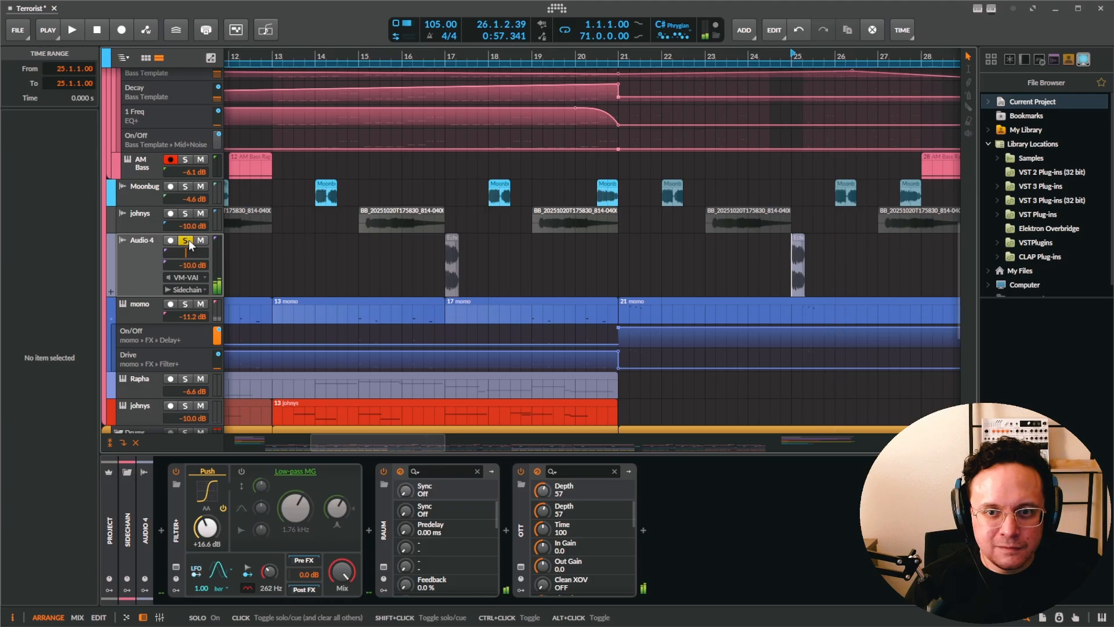
pyautogui.doubleClick(800, 238)
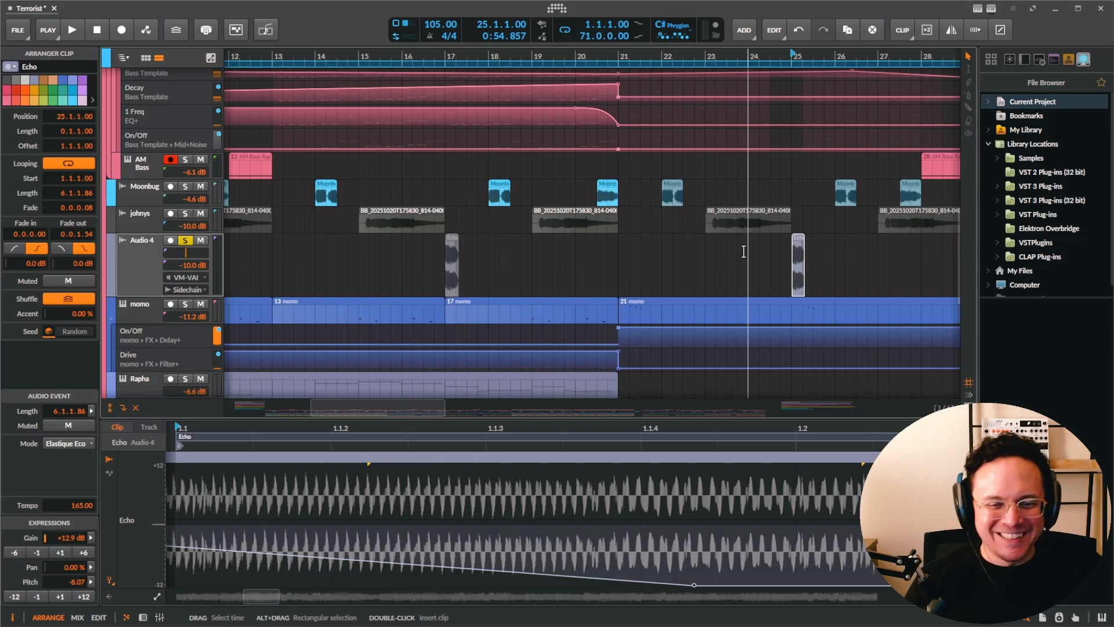
# Show the momo track's Sampler and audition the track soloed from bar 19 and from 21.2.
pyautogui.click(136, 296)
pyautogui.press('d')
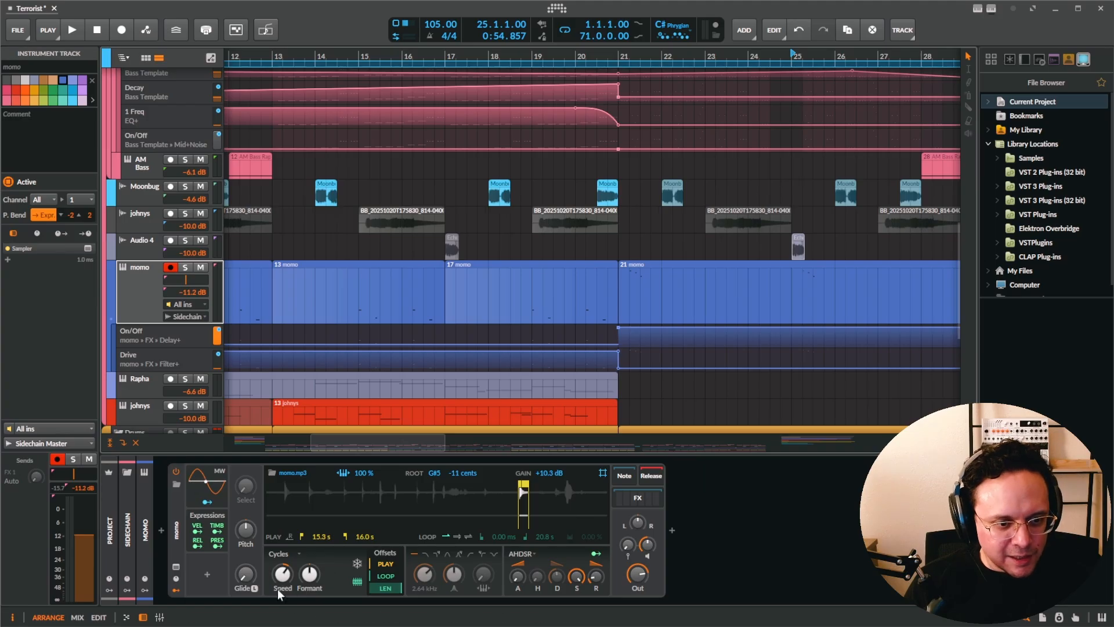
pyautogui.press('s')
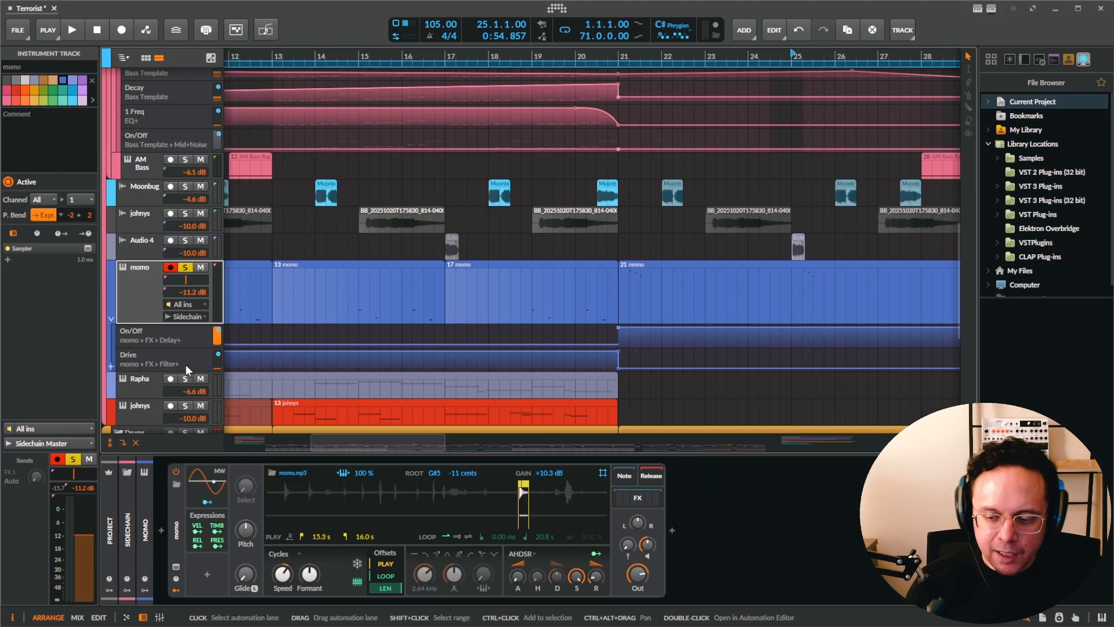
pyautogui.press('space')
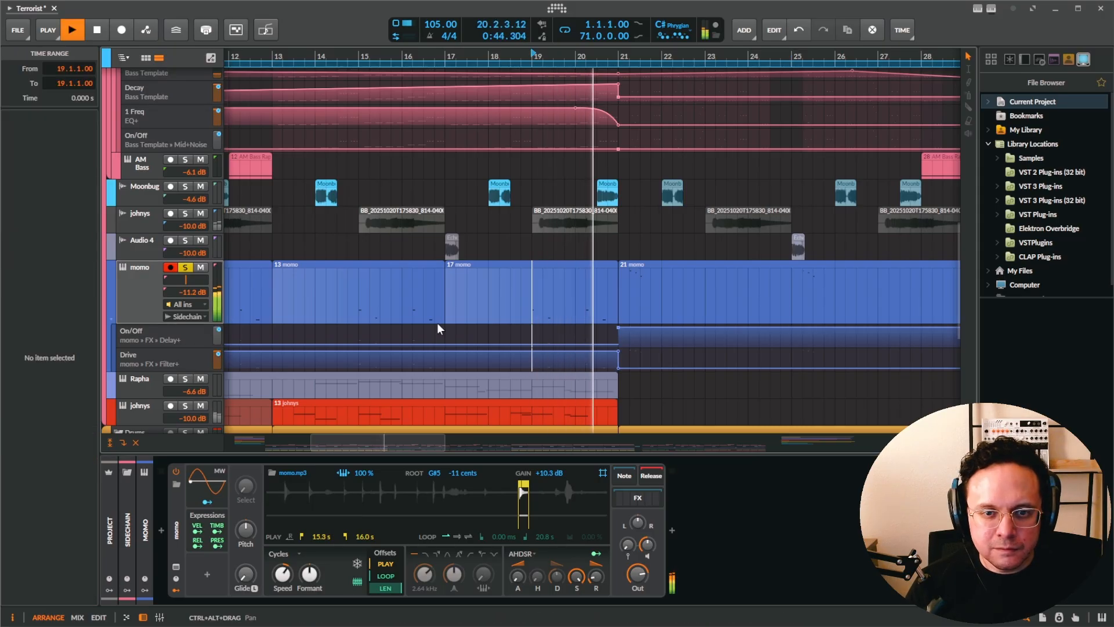
pyautogui.press('space')
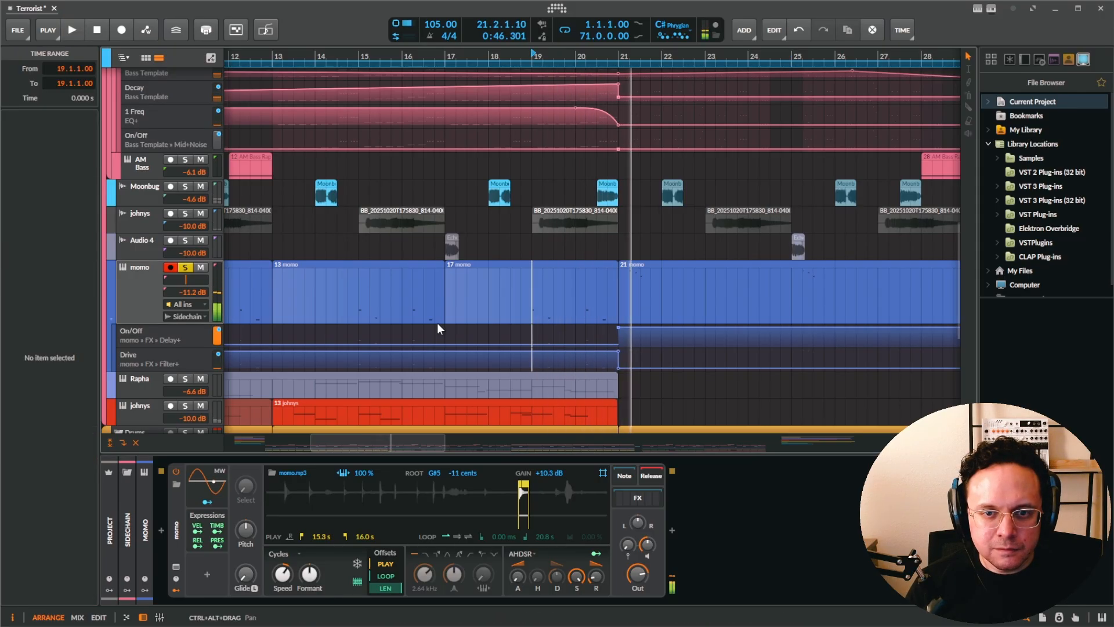
pyautogui.press('space')
pyautogui.click(625, 303)
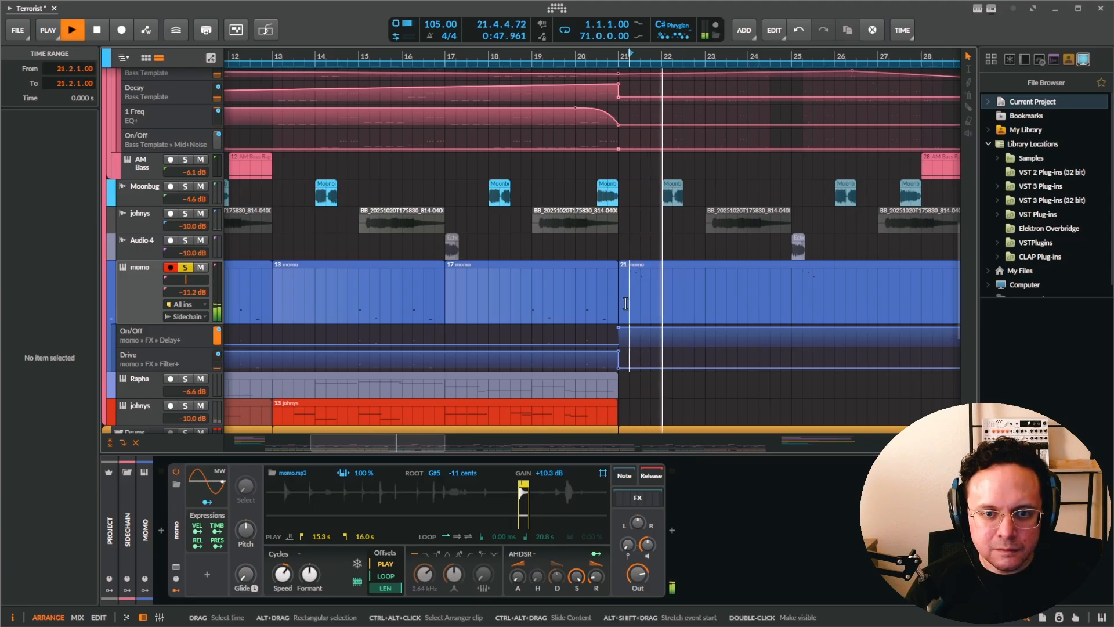
pyautogui.press('space')
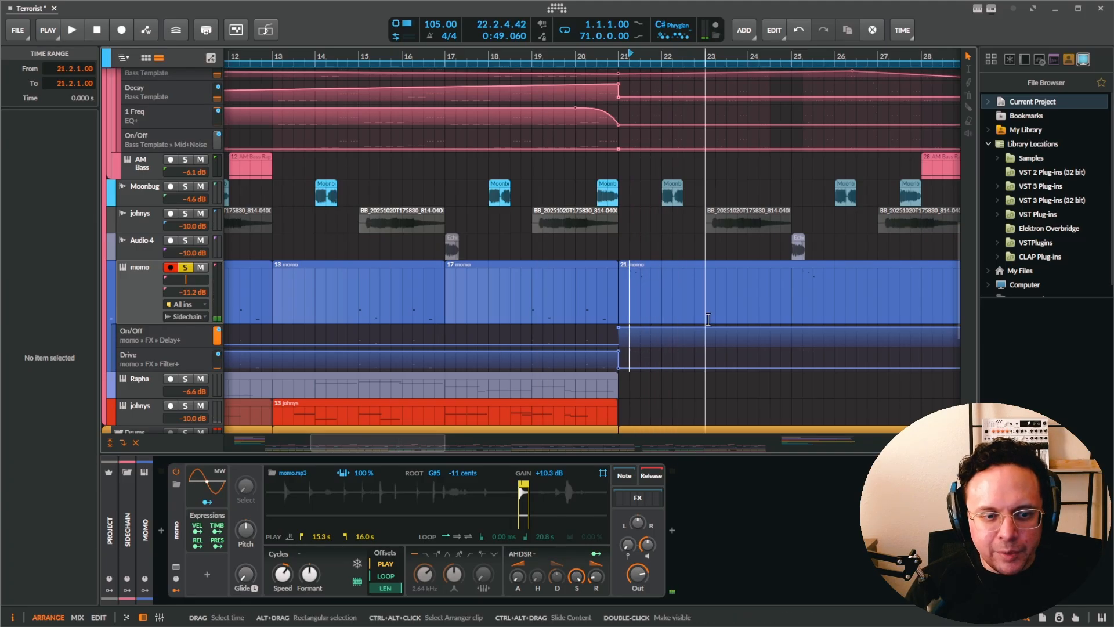
# Open the FX chain of momo's Sampler and look through its EQ, Filter+, Chorus+ and Delay+ devices.
pyautogui.click(638, 498)
pyautogui.moveTo(759, 571); pyautogui.dragTo(383, 571)
pyautogui.moveTo(734, 525); pyautogui.dragTo(321, 532)
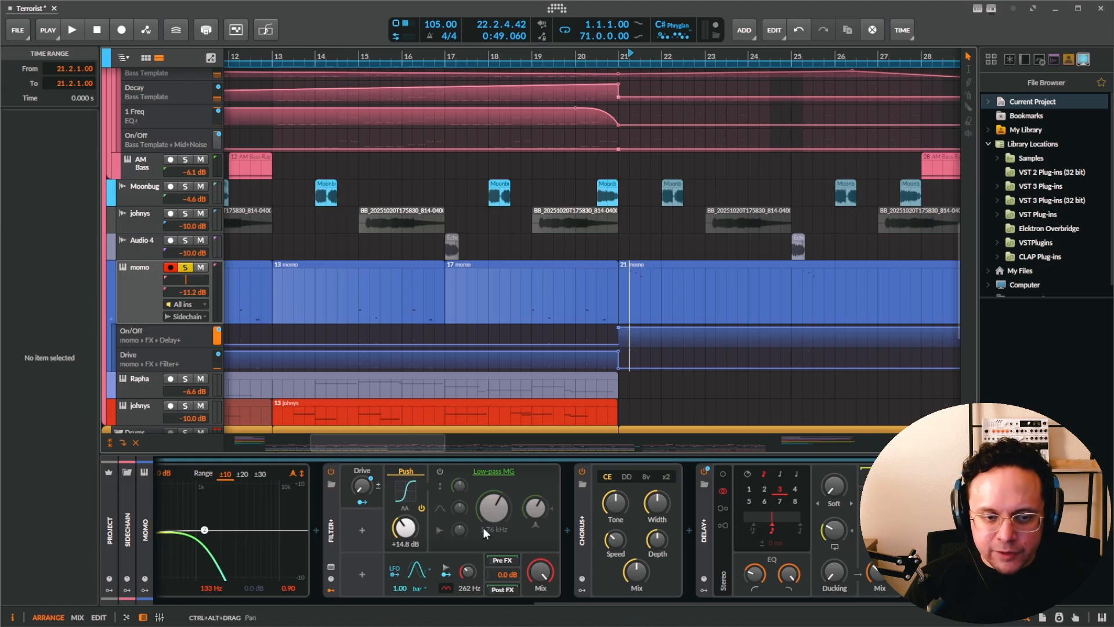
pyautogui.hscroll(2, 570, 510)
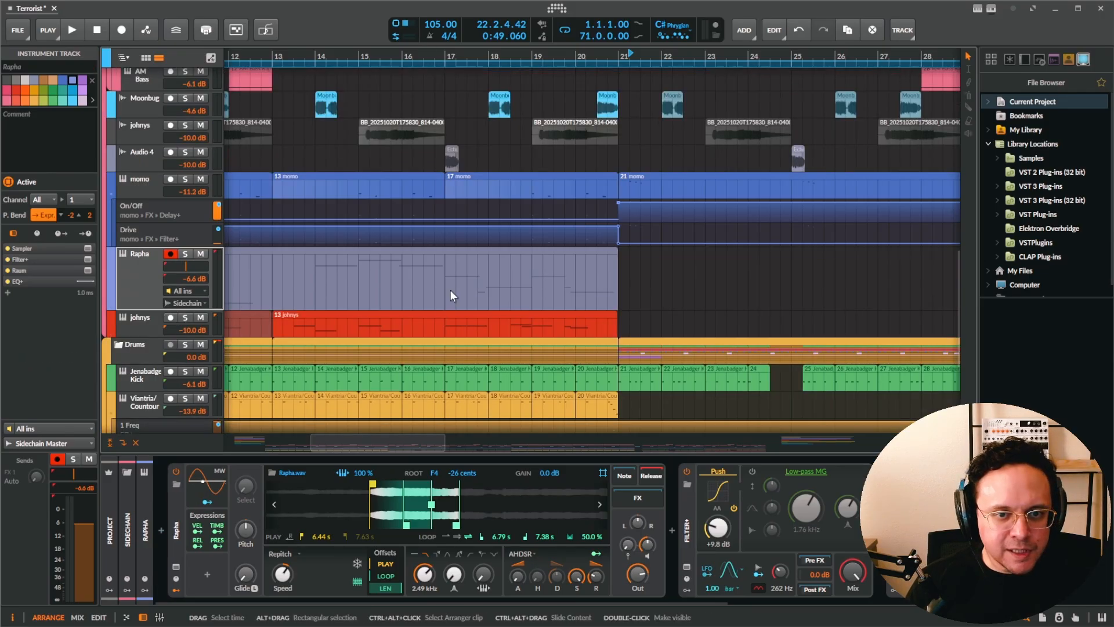
# Audition the Rapha instrument track soloed from bar 38 and look through its Sampler, Filter+, Raum and EQ+ devices.
pyautogui.scroll(-5, 450, 293)
pyautogui.moveTo(449, 293); pyautogui.dragTo(367, 293)
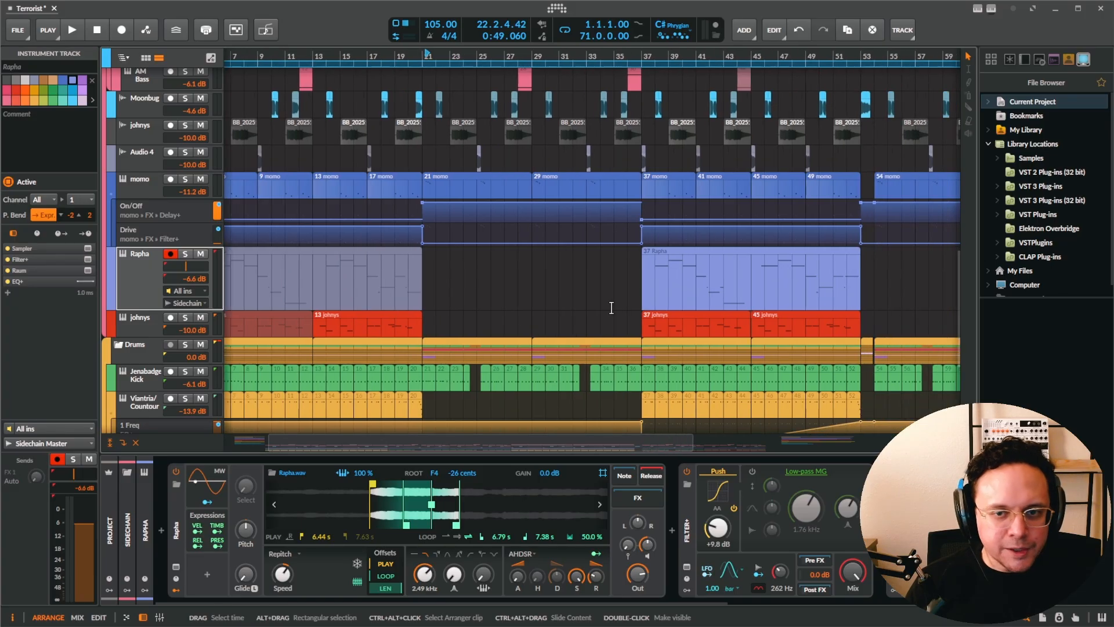
pyautogui.click(656, 284)
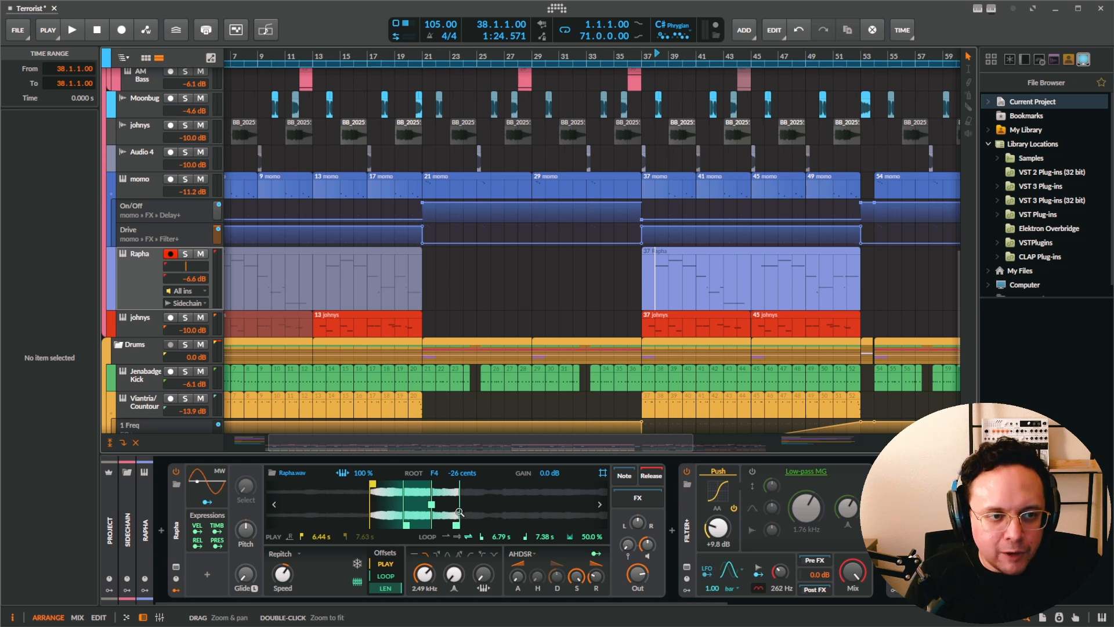
pyautogui.click(642, 294)
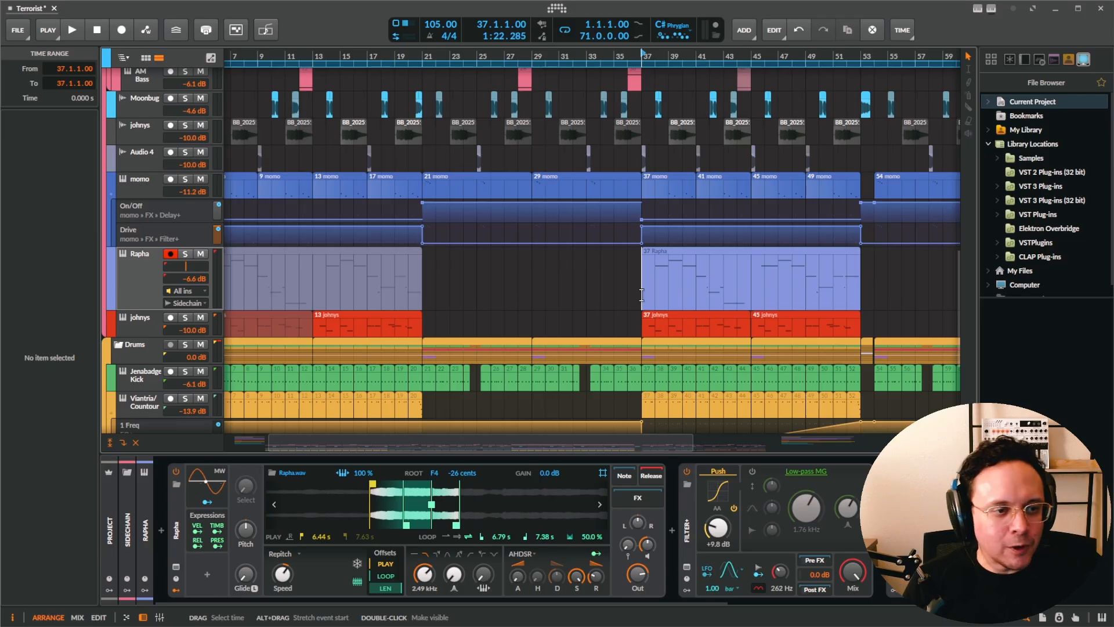
pyautogui.click(189, 257)
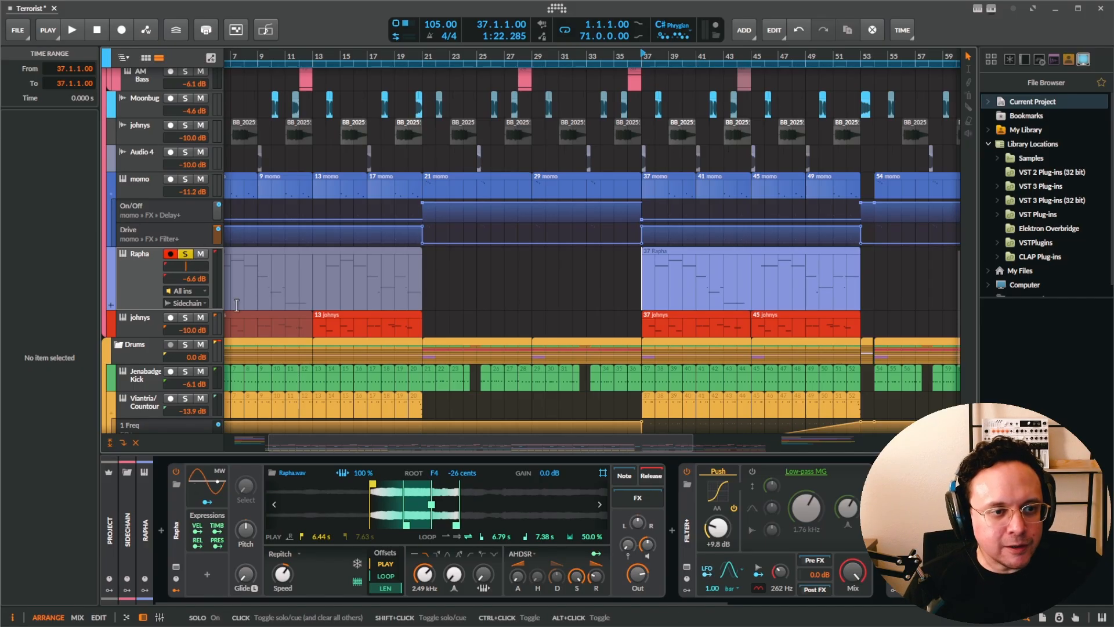
pyautogui.click(657, 293)
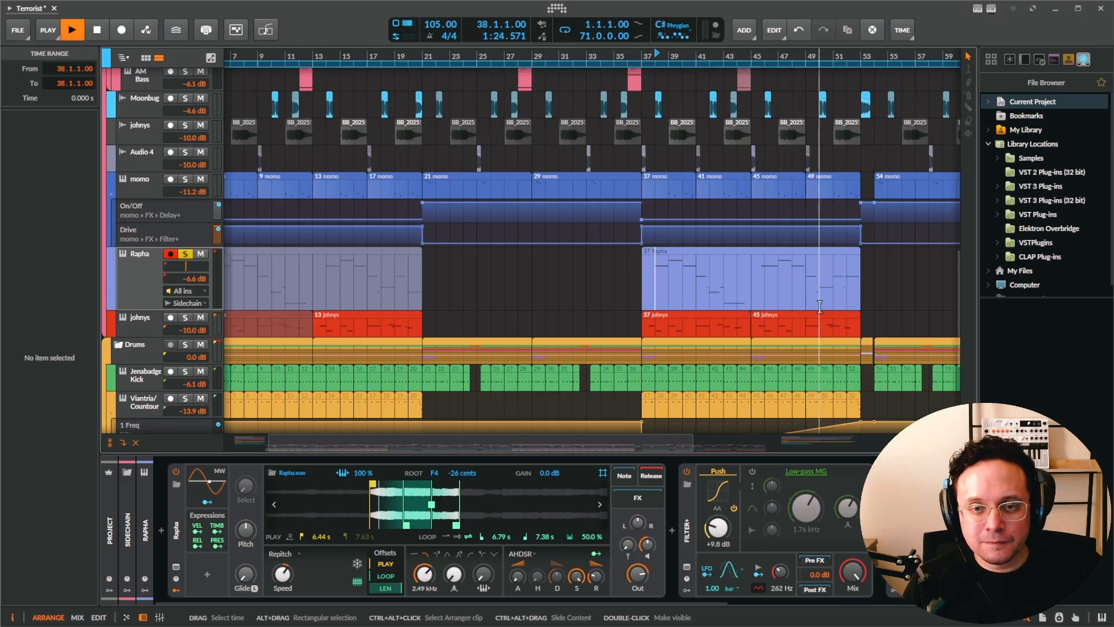
pyautogui.press('space')
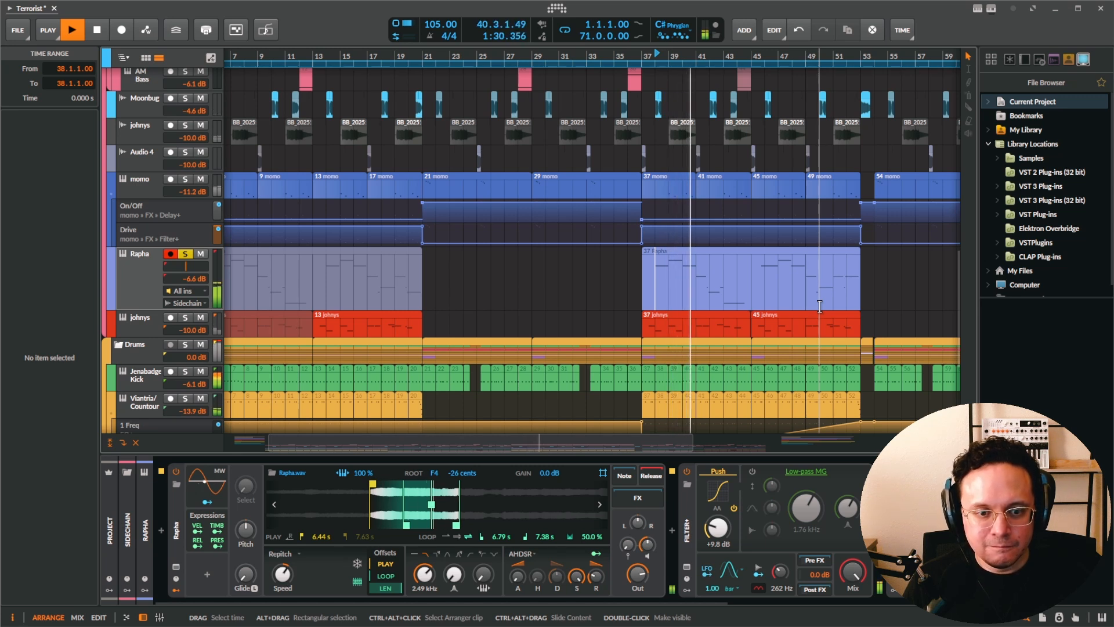
pyautogui.press('space')
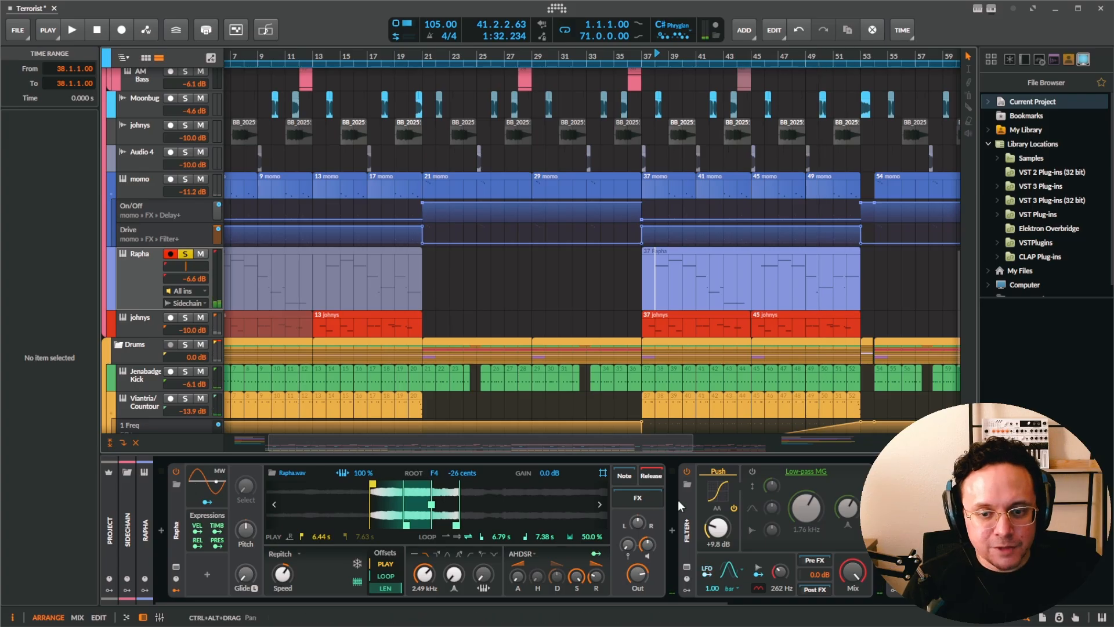
pyautogui.moveTo(678, 503); pyautogui.dragTo(360, 535)
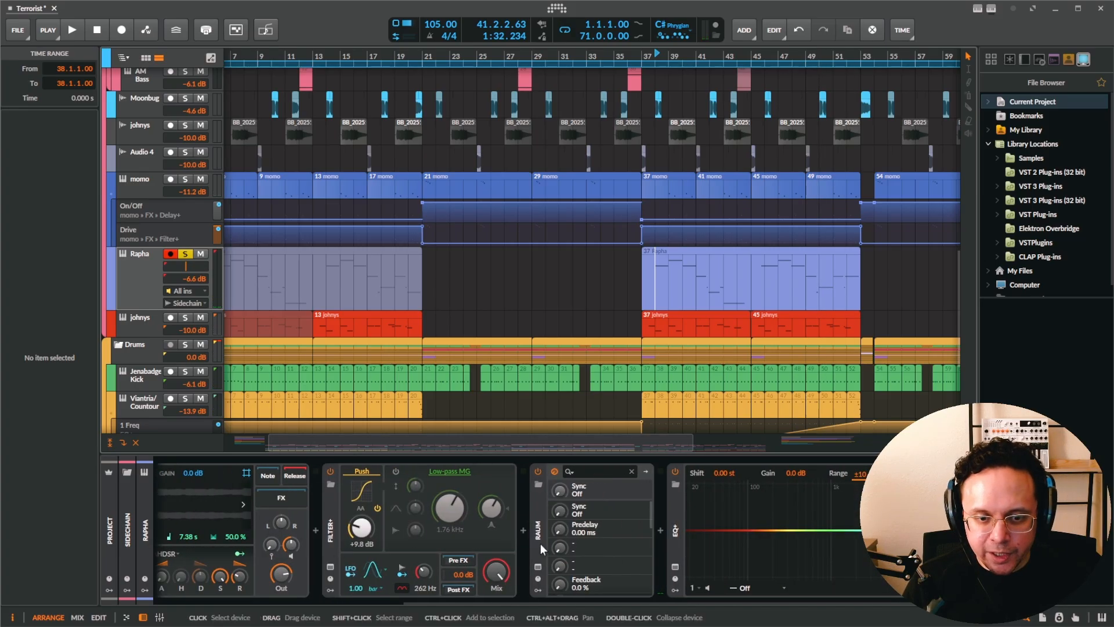
pyautogui.moveTo(541, 543); pyautogui.dragTo(898, 548)
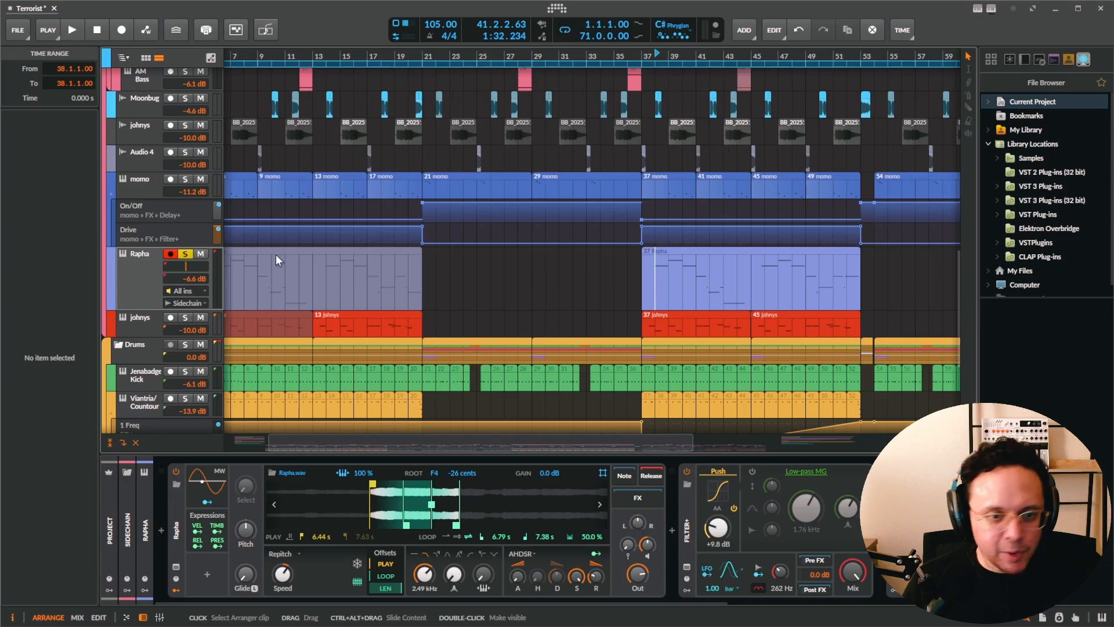
# Select the red johnys instrument clip at bar 37 and bring up its track's Sampler and EQ+ devices.
pyautogui.click(669, 312)
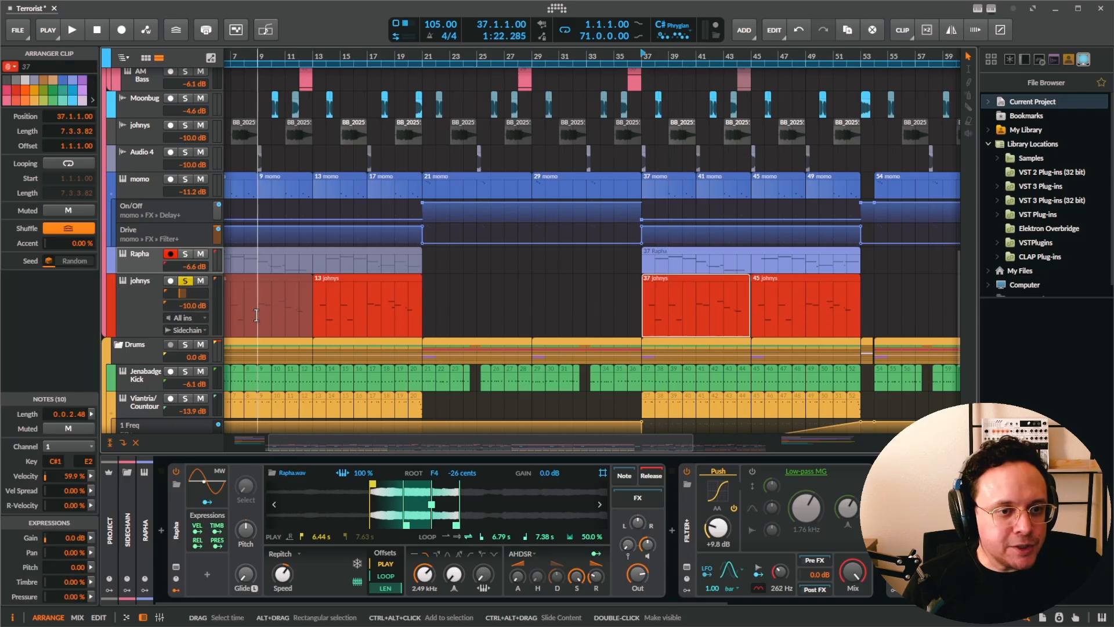
pyautogui.click(137, 302)
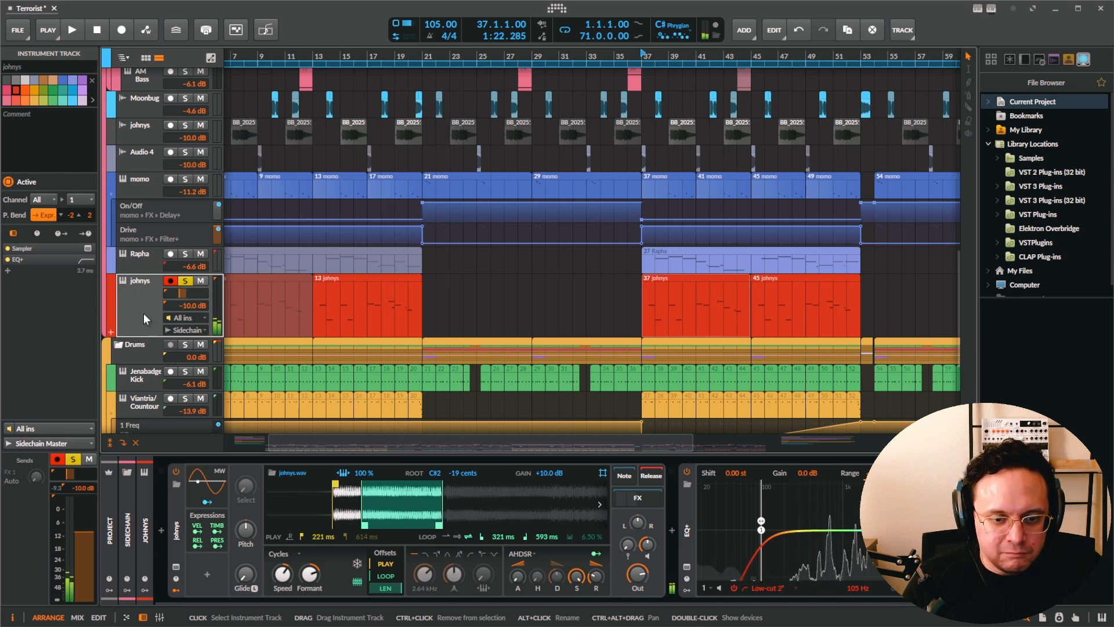
# Open the FX chain of the johnys Sampler and look through its FLT - Complex Generator devices and Raum.
pyautogui.click(636, 500)
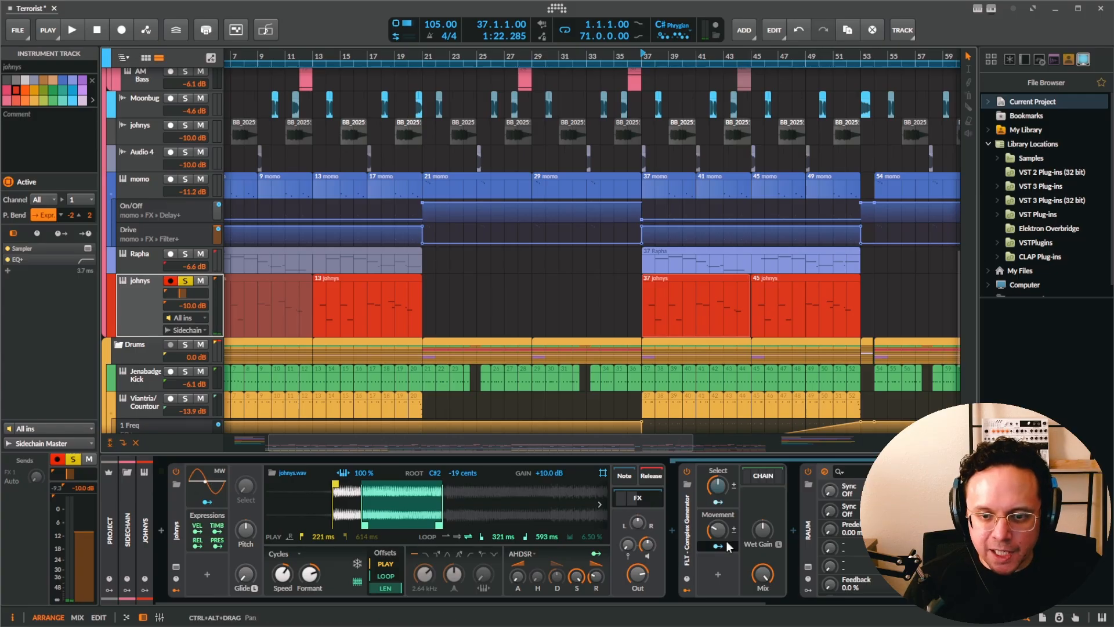
pyautogui.moveTo(687, 554); pyautogui.dragTo(405, 555)
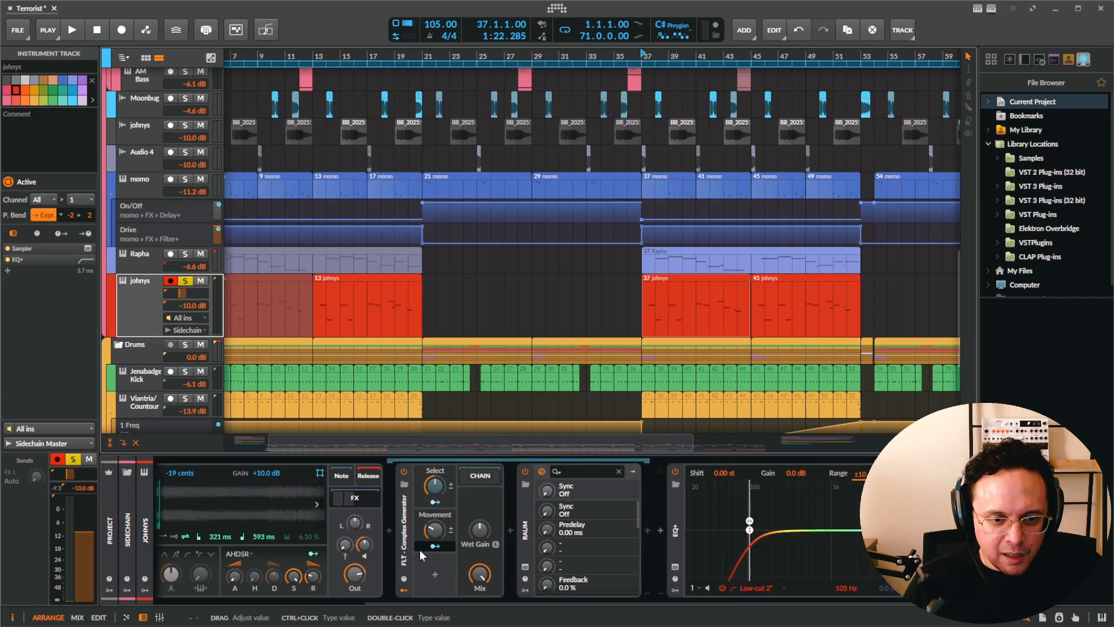
pyautogui.click(486, 481)
pyautogui.moveTo(492, 502); pyautogui.dragTo(430, 507)
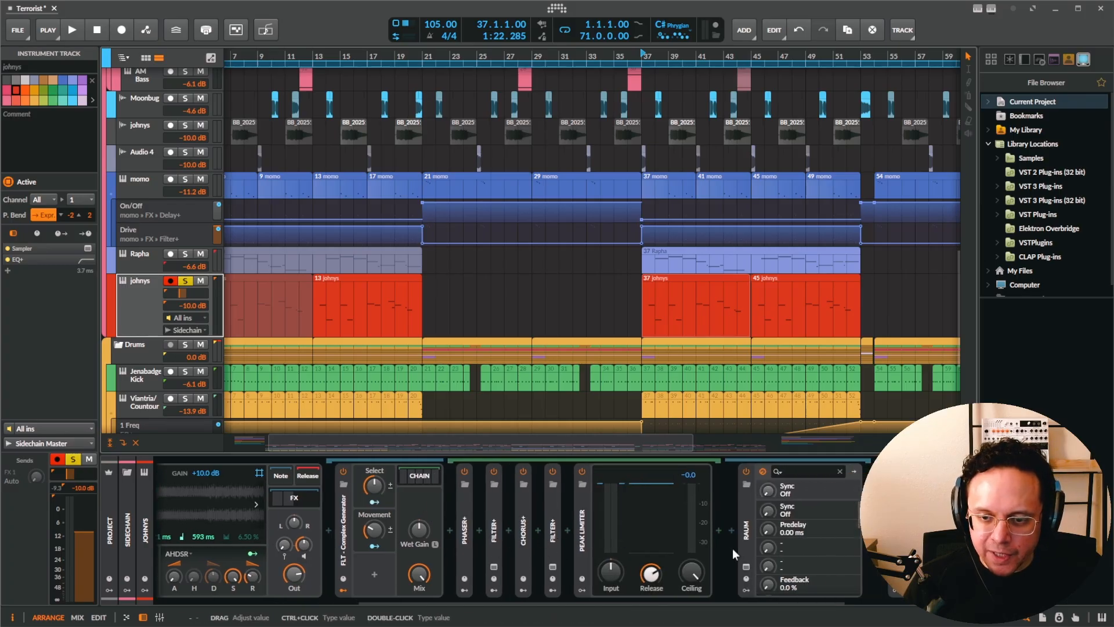
pyautogui.moveTo(732, 549); pyautogui.dragTo(435, 574)
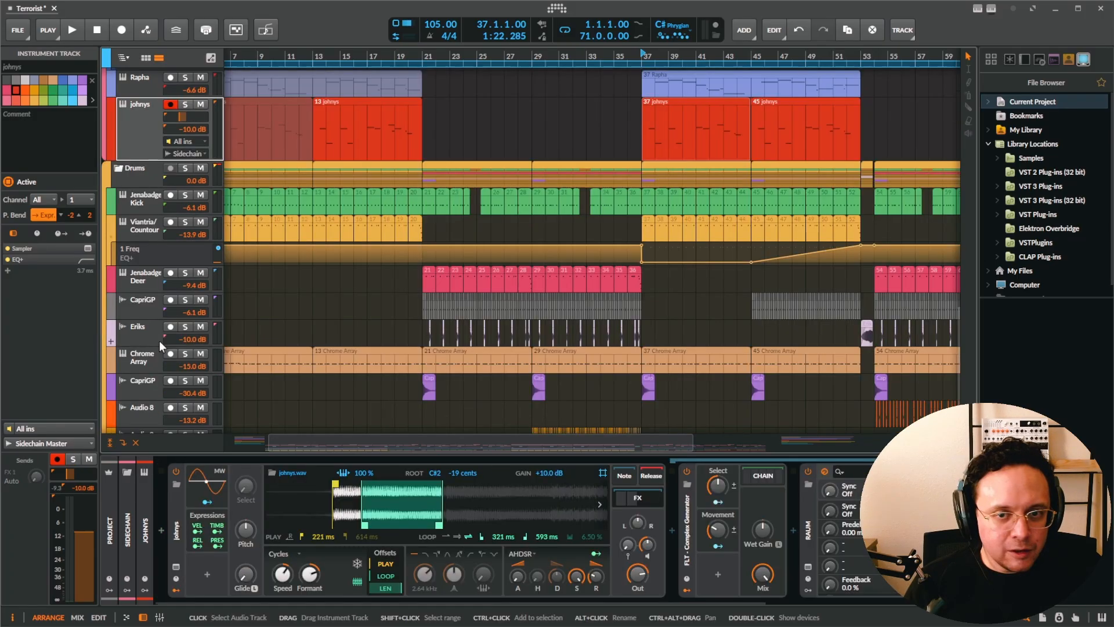
# Select the Jenabadger Kick track and examine the sampled region of Jenabadger.mp3 in its Sampler.
pyautogui.scroll(-2, 159, 340)
pyautogui.scroll(1, 182, 353)
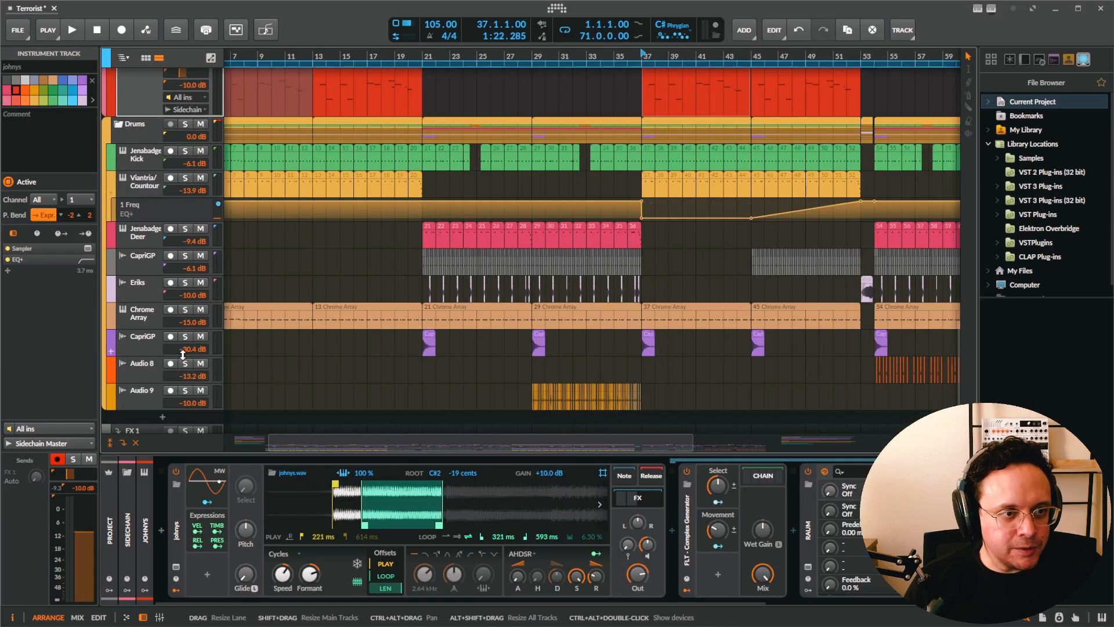
pyautogui.scroll(2, 183, 354)
pyautogui.click(145, 245)
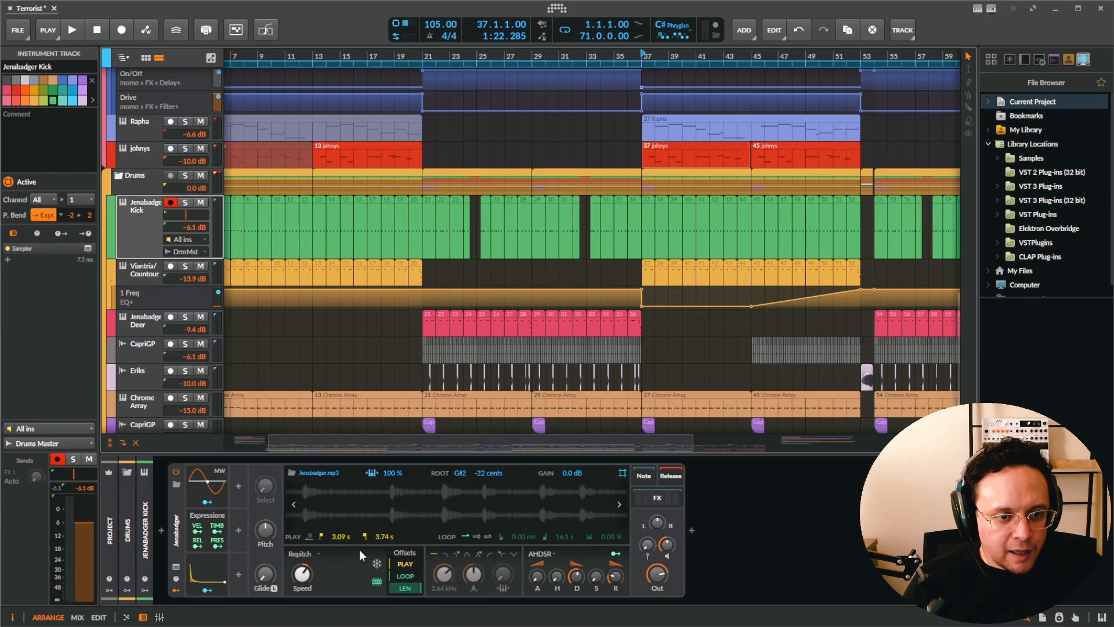
pyautogui.doubleClick(433, 514)
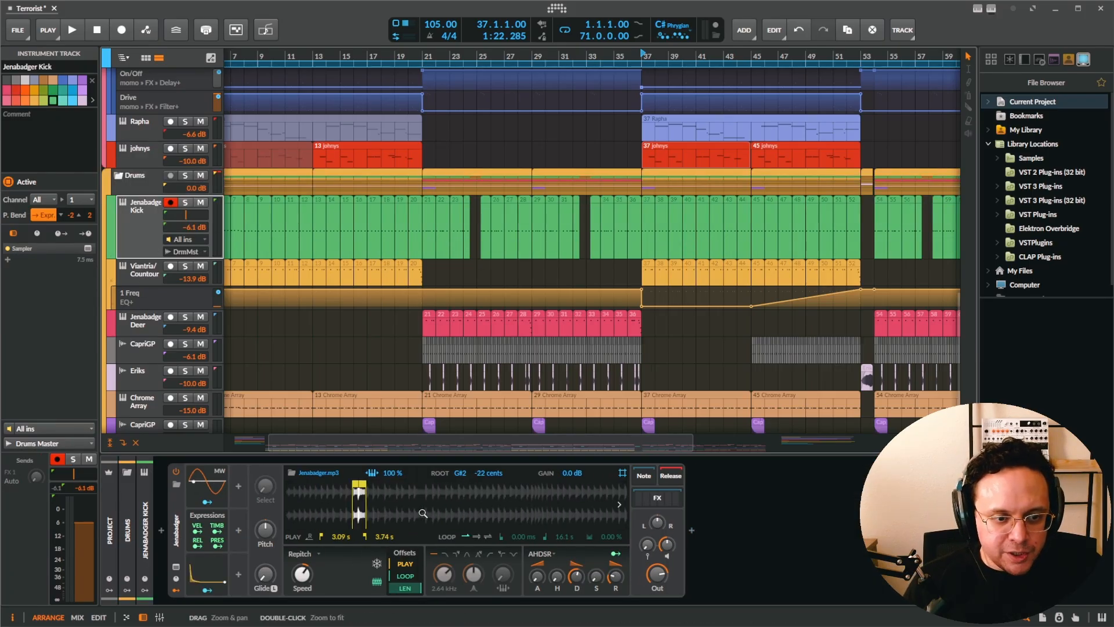
pyautogui.doubleClick(359, 512)
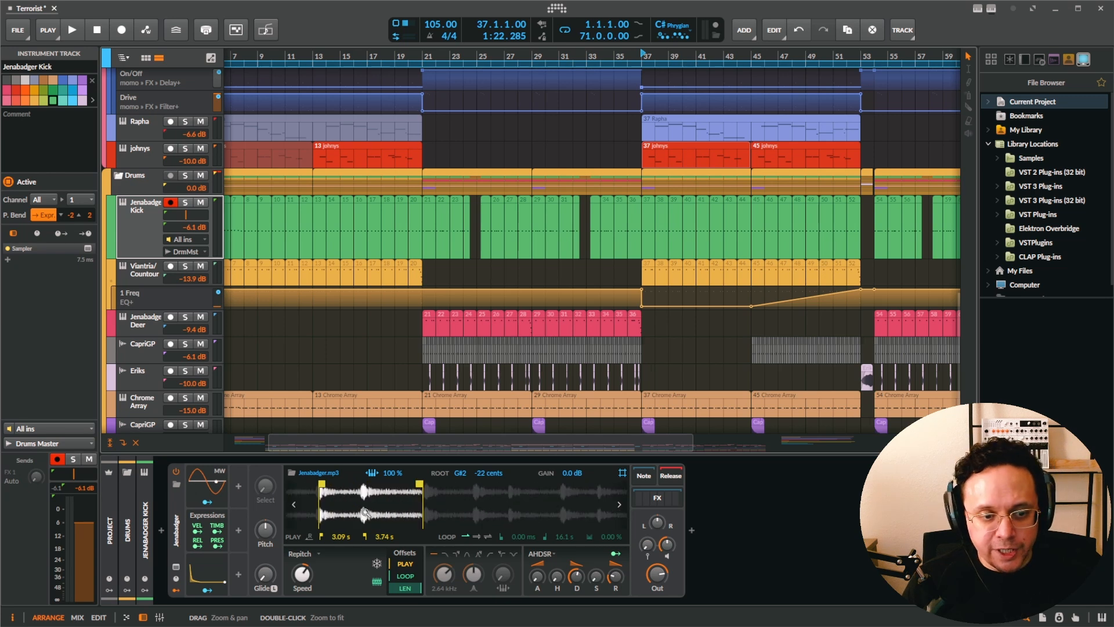
pyautogui.moveTo(363, 513); pyautogui.dragTo(428, 512)
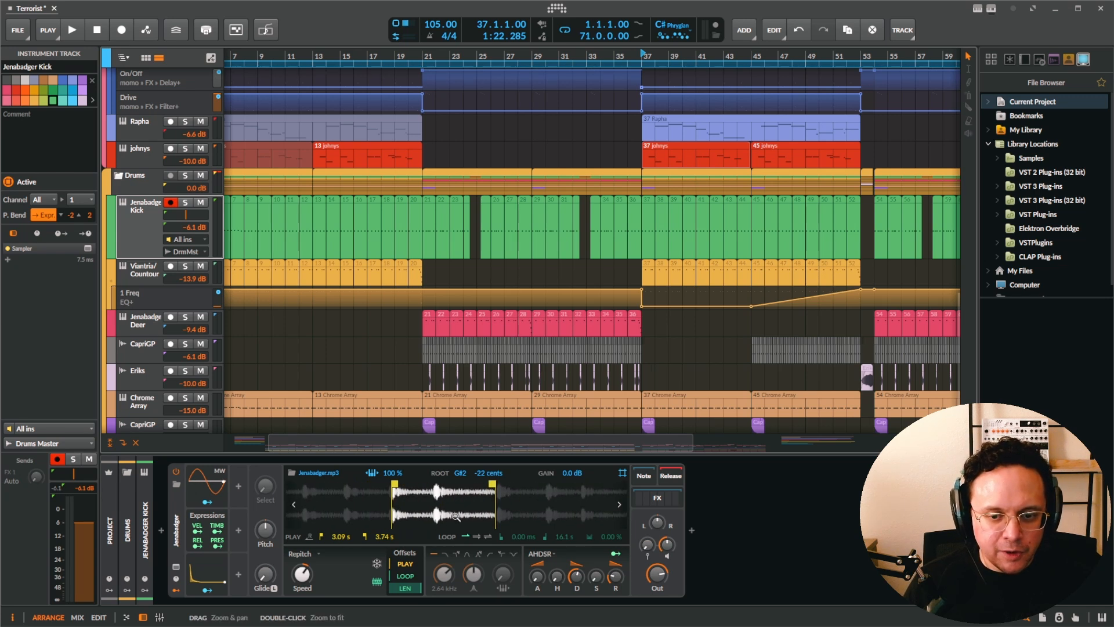
# Find the Jenabadger source recording in the Samples group and audition it soloed from bar 1.
pyautogui.scroll(10, 298, 260)
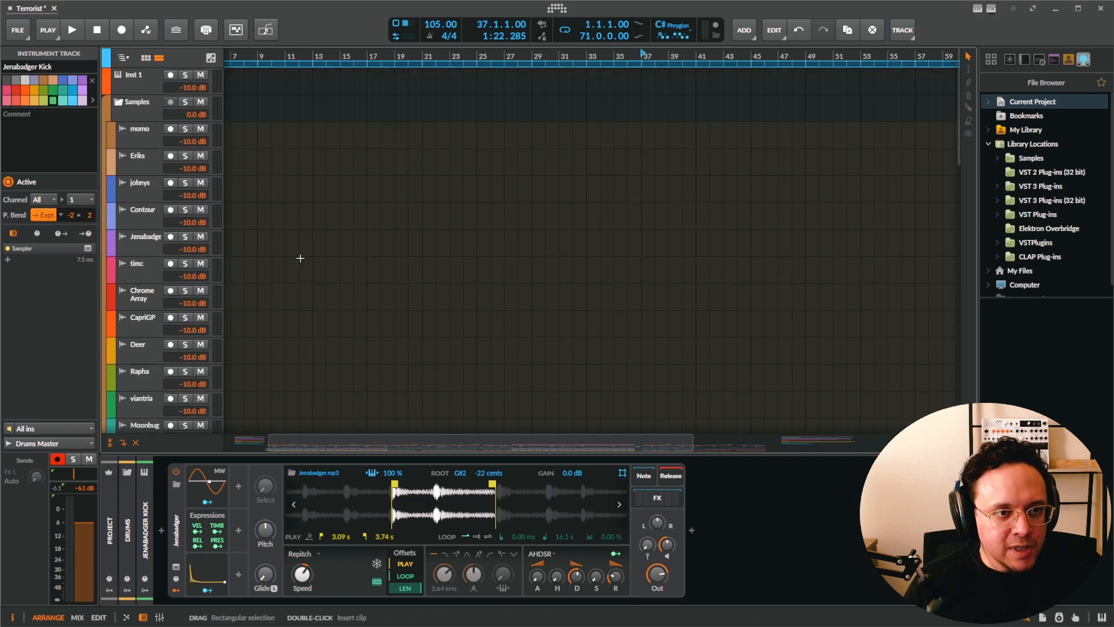
pyautogui.click(325, 273)
pyautogui.press('z')
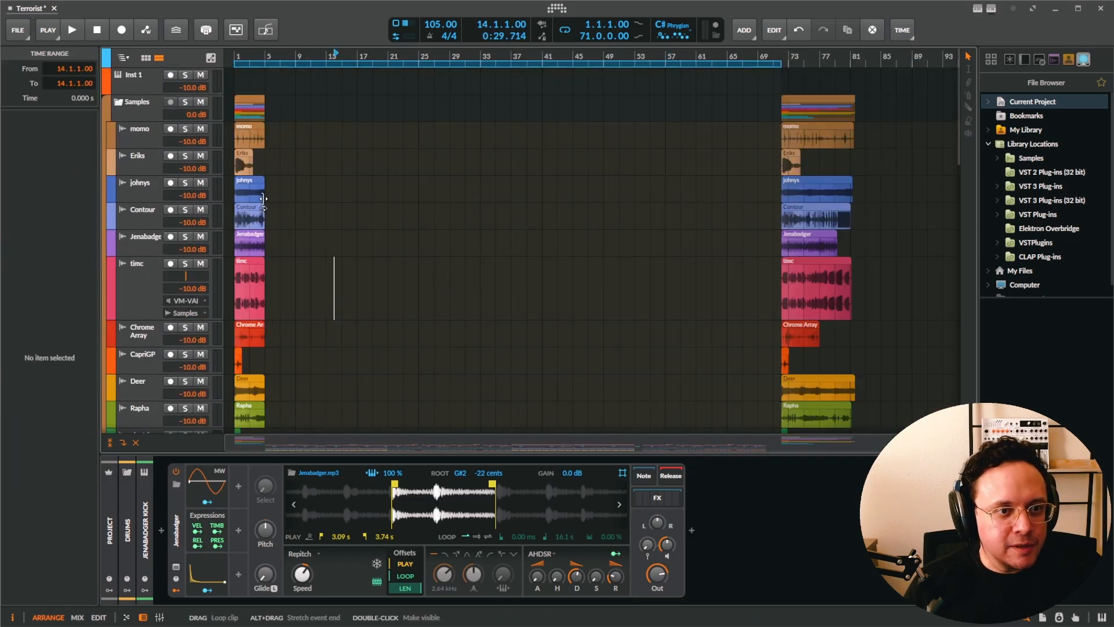
pyautogui.scroll(10, 250, 238)
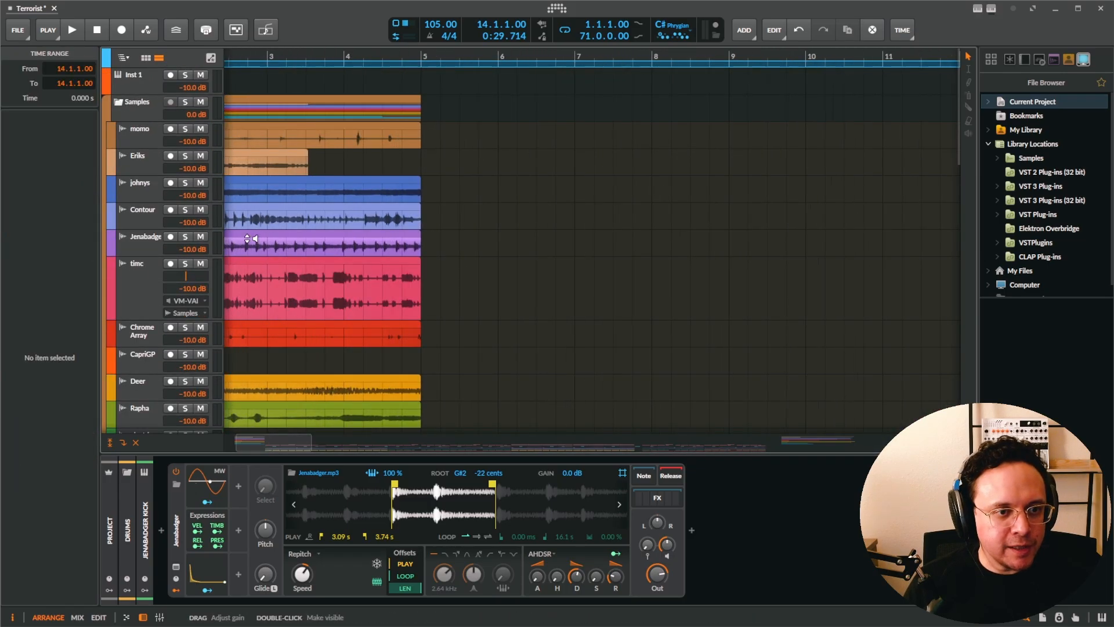
pyautogui.moveTo(248, 238); pyautogui.dragTo(559, 239)
pyautogui.click(186, 237)
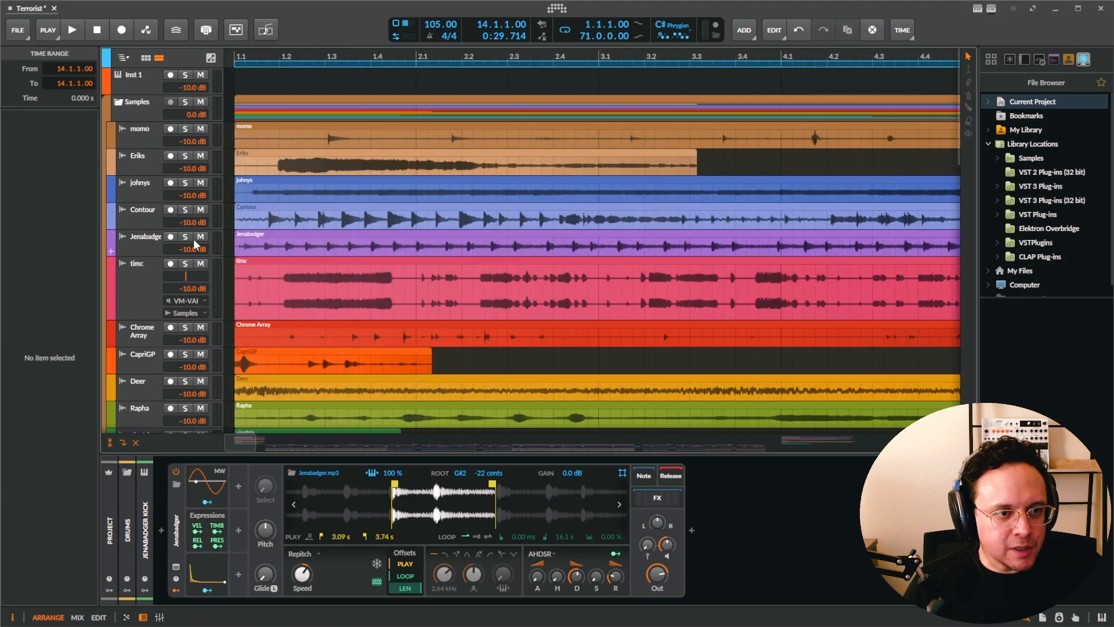
pyautogui.click(345, 237)
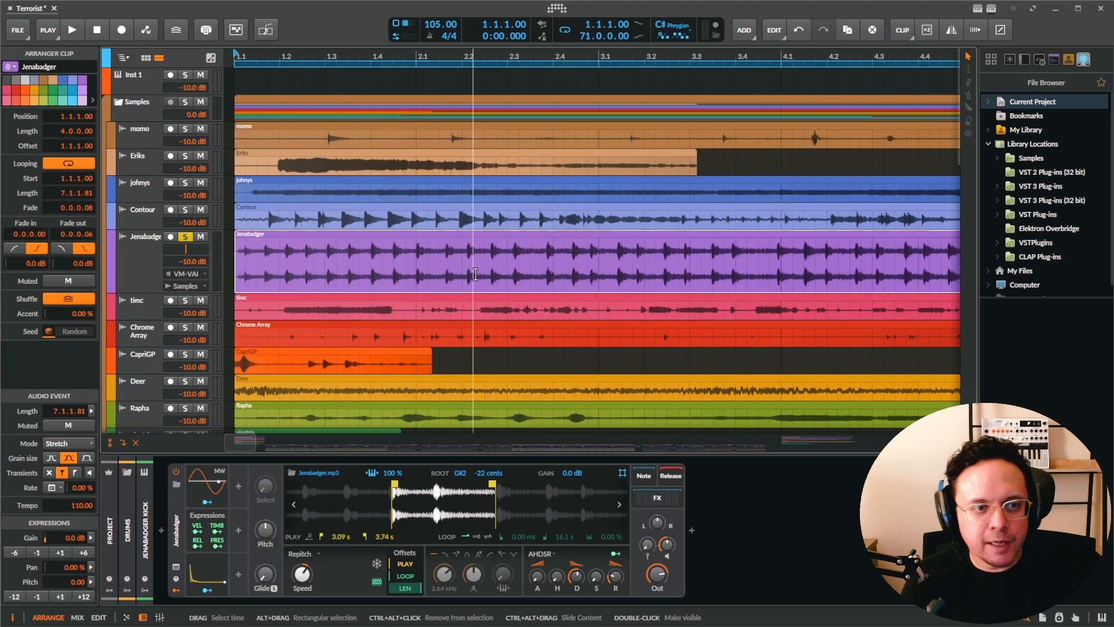
pyautogui.press('space')
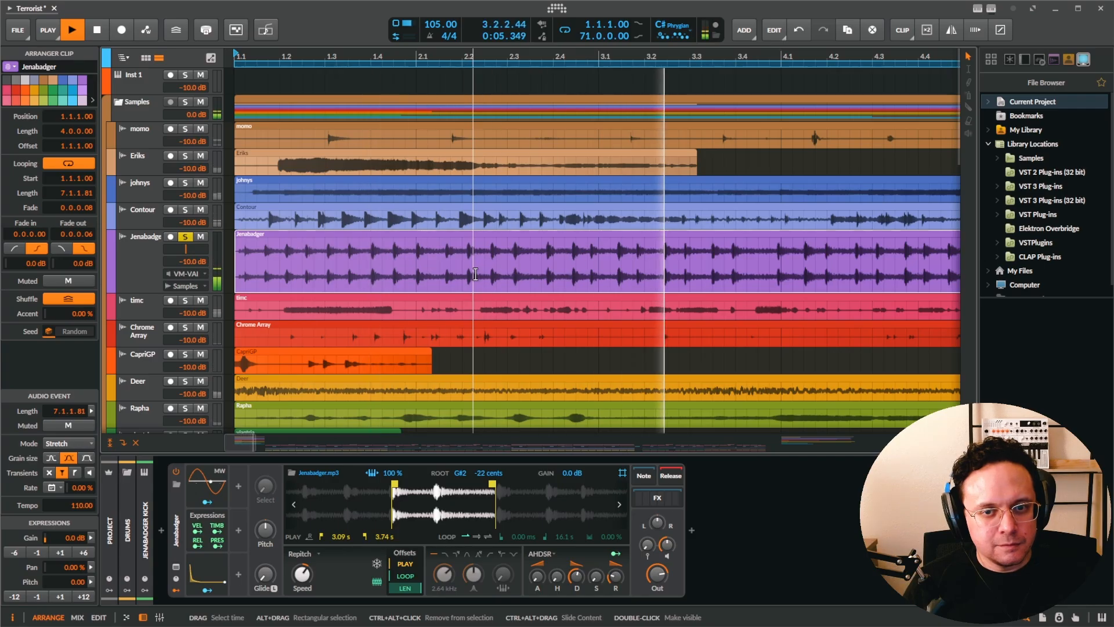
pyautogui.press('space')
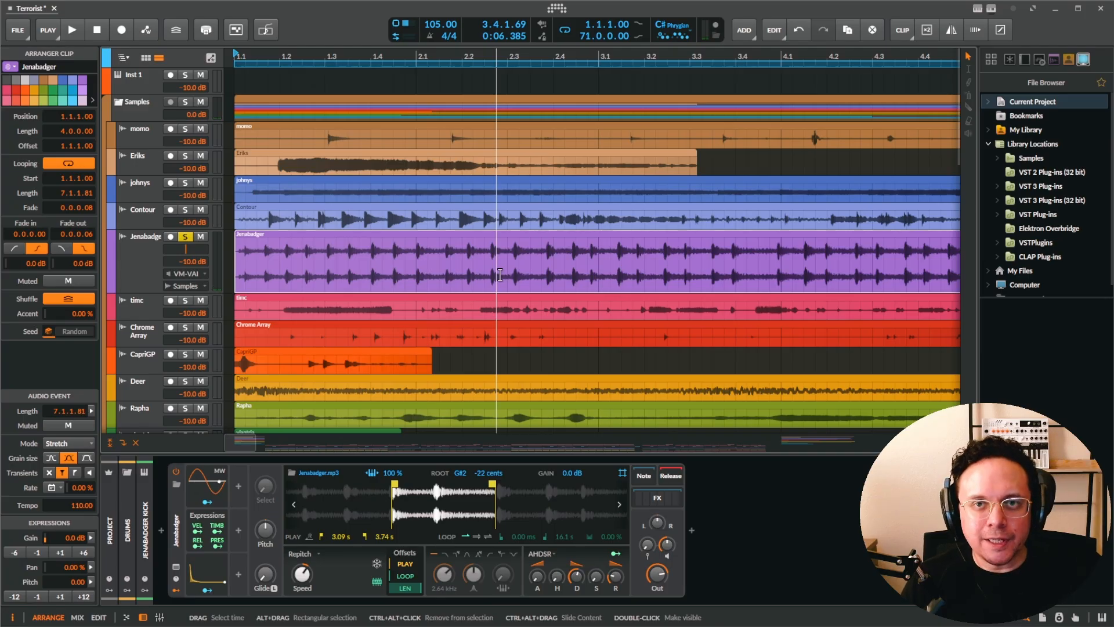
# Open the FX chain of the Jenabadger Kick's Sampler and look through its Filter+, EQ+, MDisperser, Gate and Over devices.
pyautogui.scroll(-5, 542, 273)
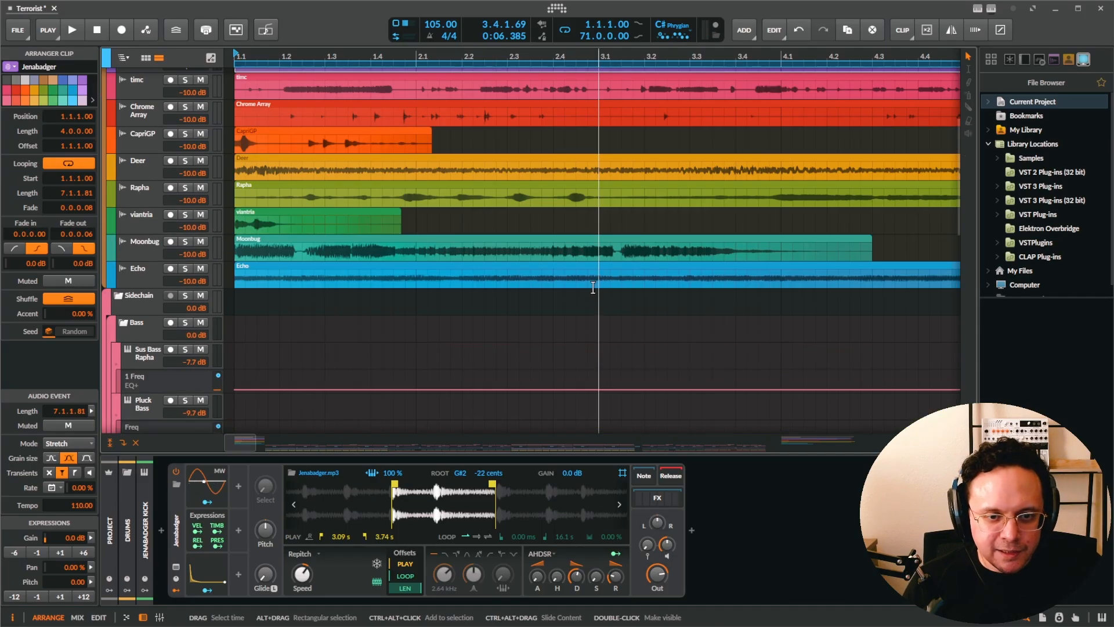
pyautogui.scroll(4, 395, 511)
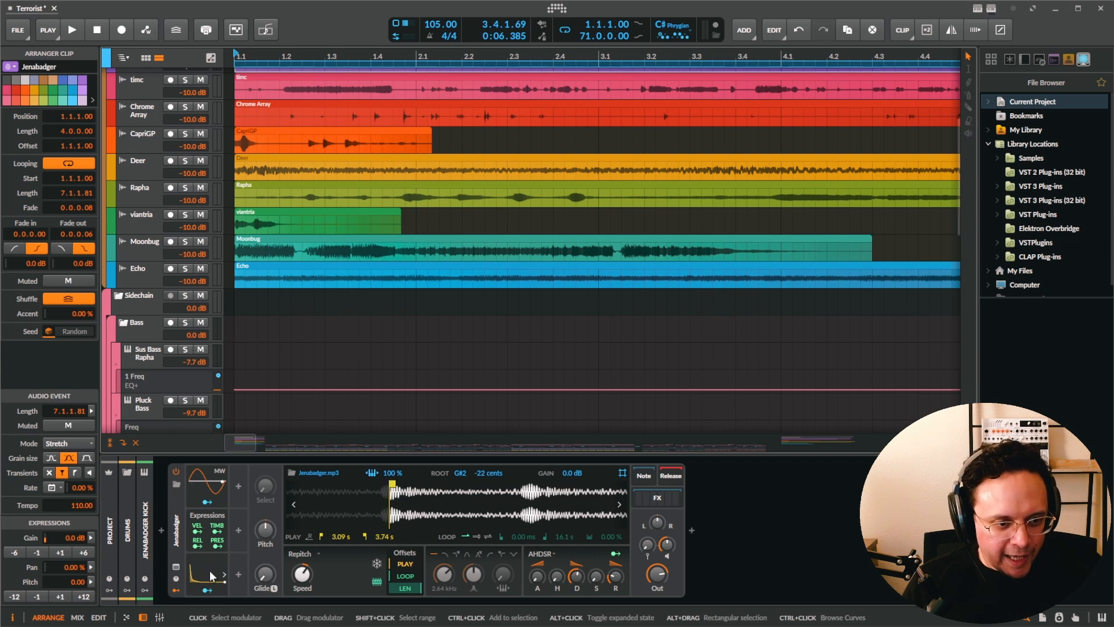
pyautogui.click(658, 499)
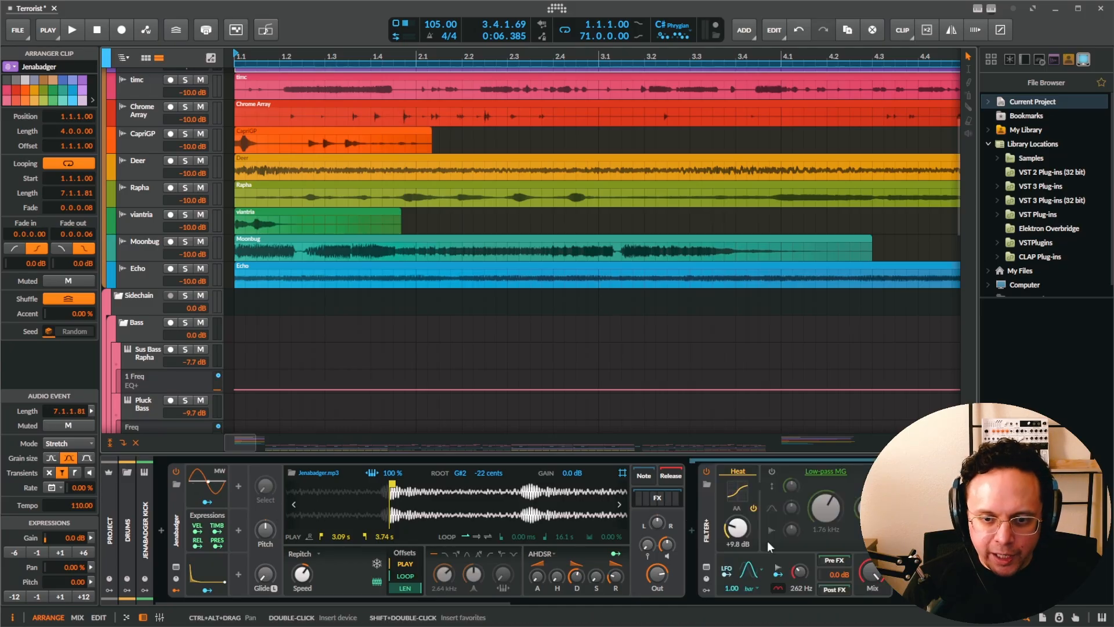
pyautogui.hscroll(5, 350, 544)
pyautogui.moveTo(349, 544); pyautogui.dragTo(333, 543)
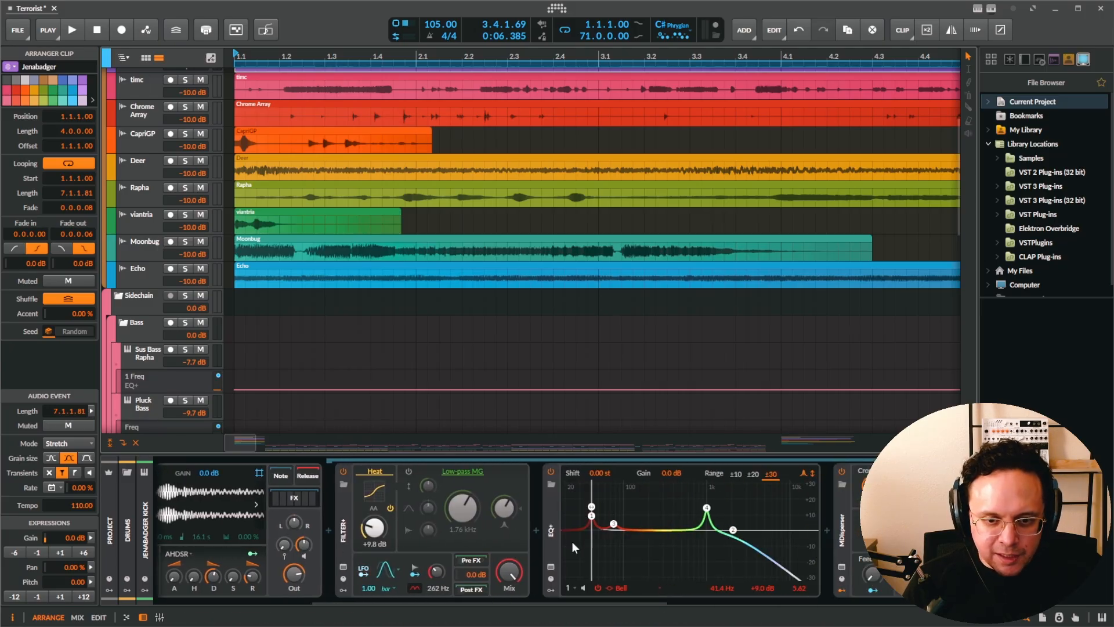
pyautogui.moveTo(544, 530); pyautogui.dragTo(453, 530)
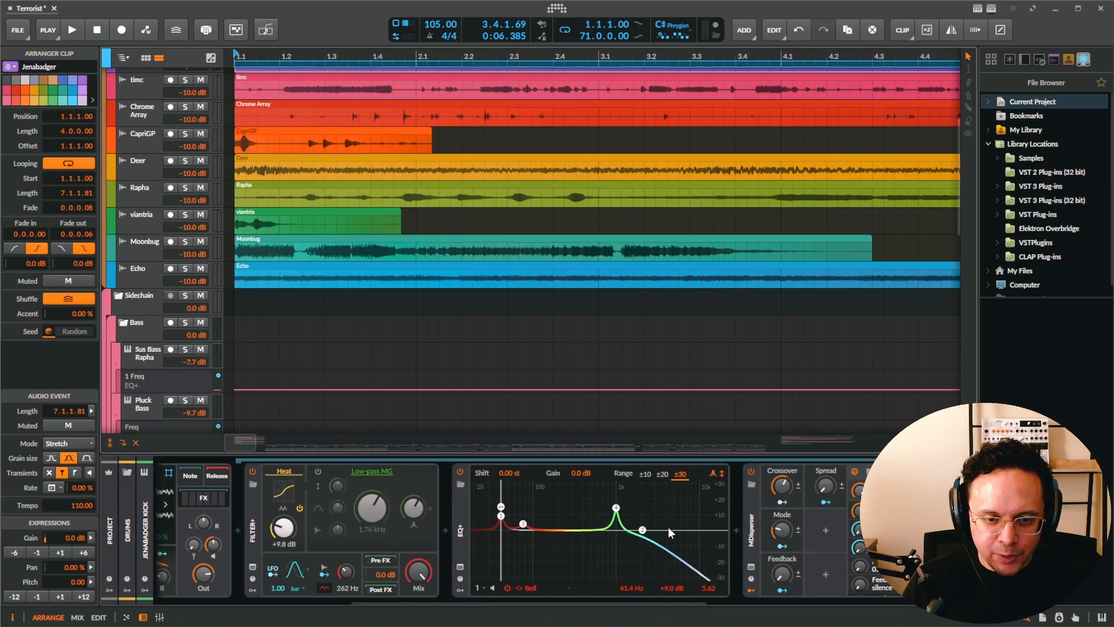
pyautogui.click(752, 540)
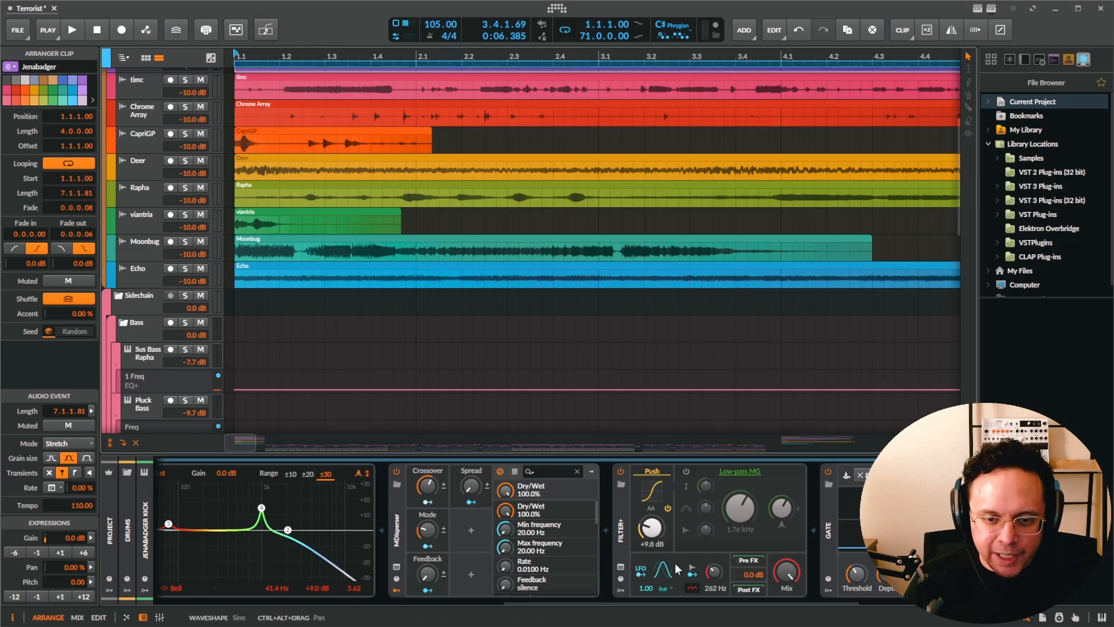
pyautogui.click(830, 531)
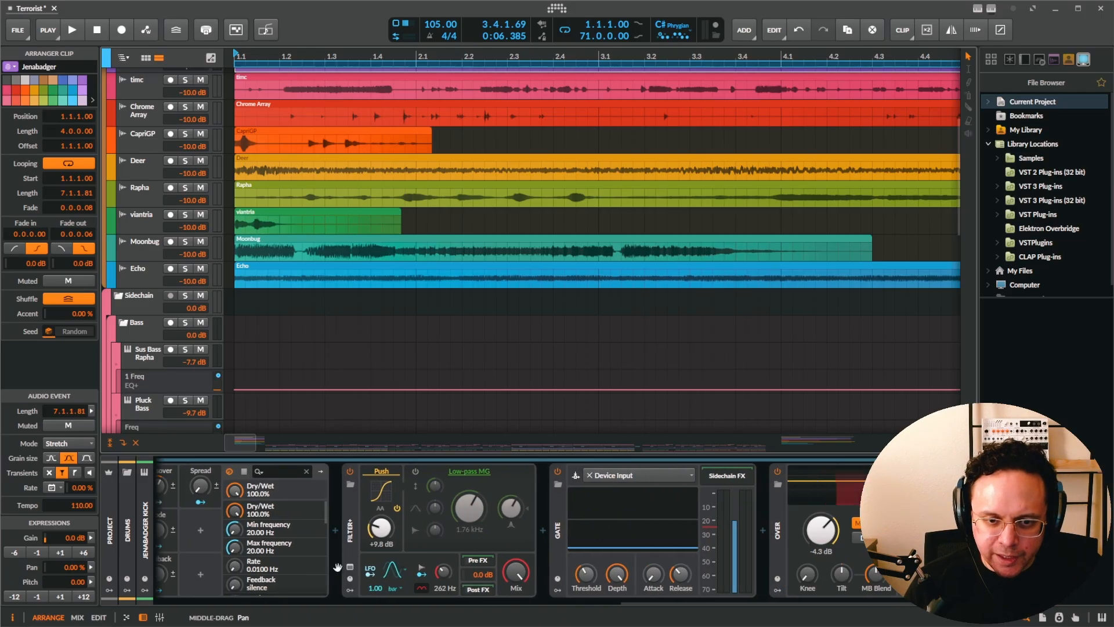
pyautogui.scroll(5, 510, 571)
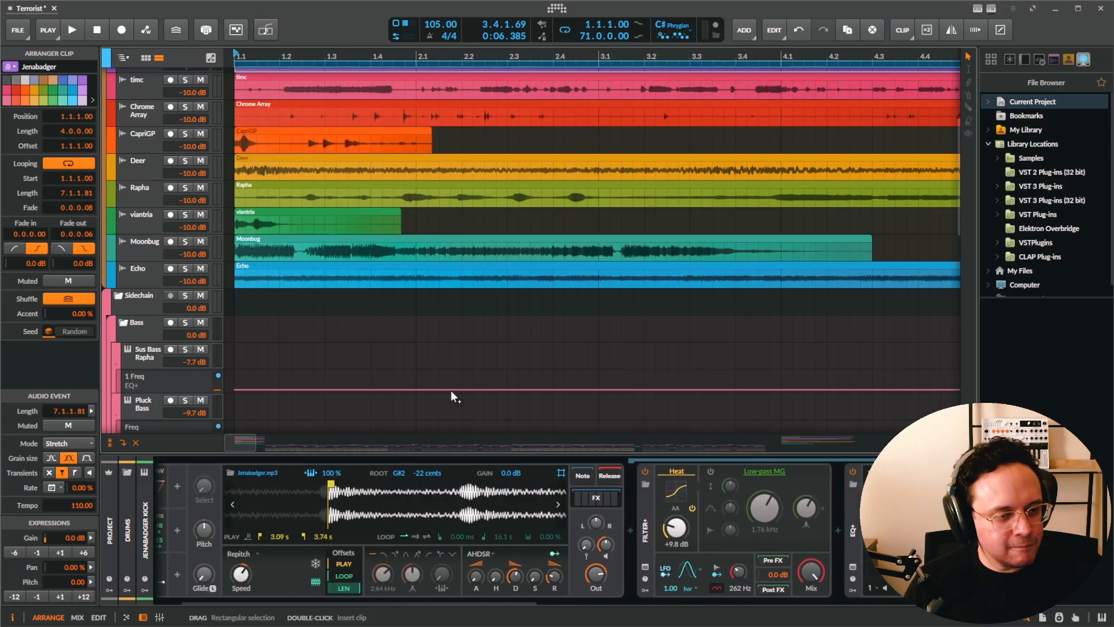
# Audition the Jenabadger Kick track soloed from bar 5, comparing it with MDisperser switched off and back on.
pyautogui.scroll(-10, 350, 271)
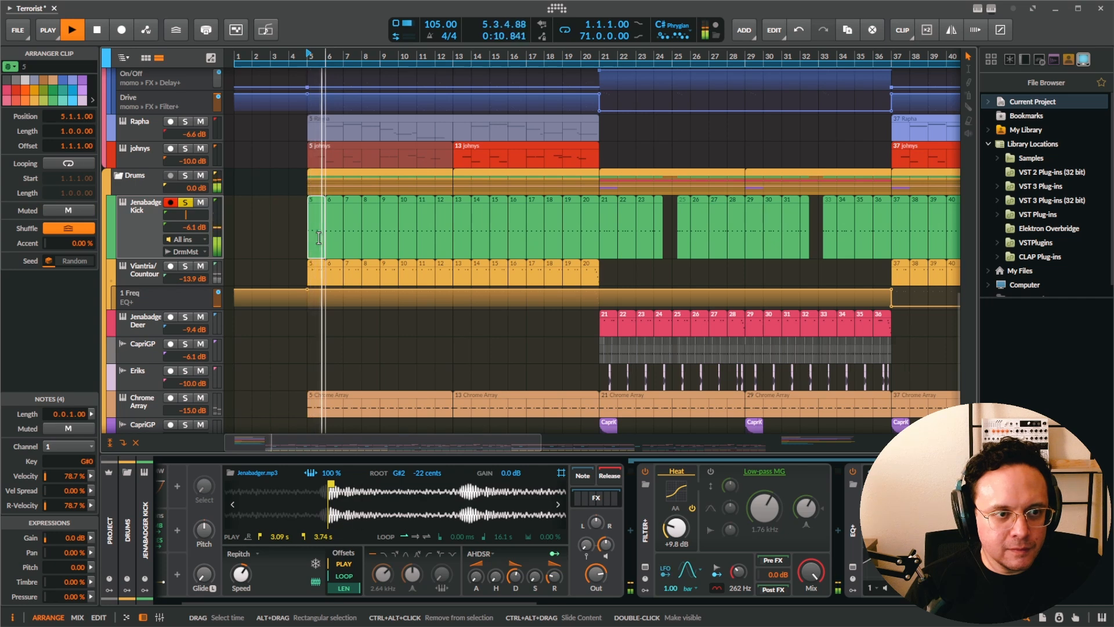
pyautogui.press('space')
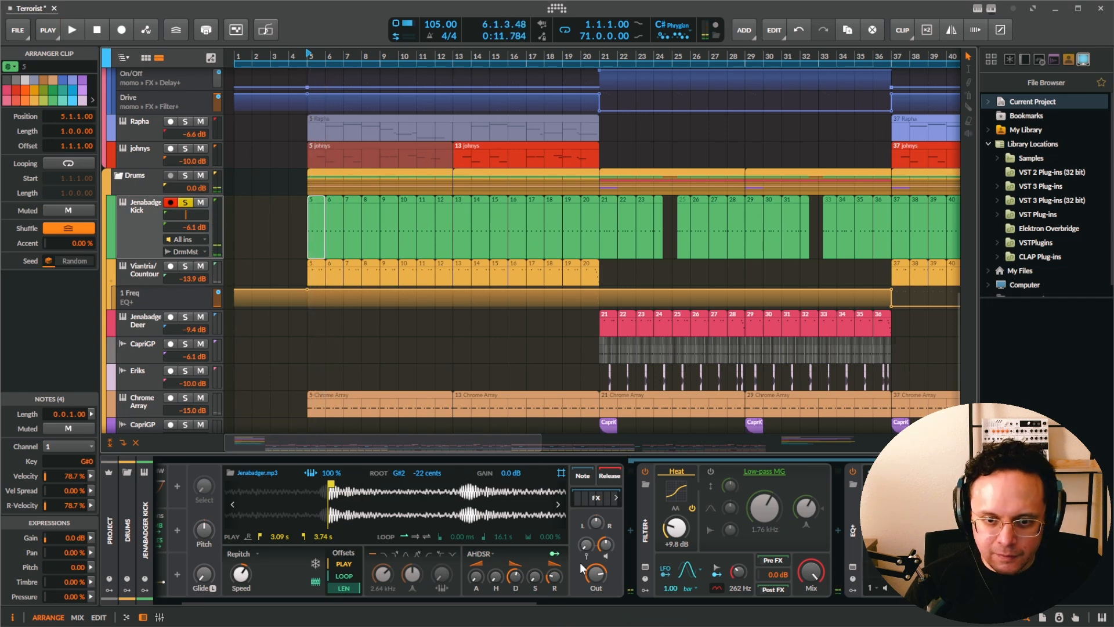
pyautogui.moveTo(505, 602); pyautogui.dragTo(702, 607)
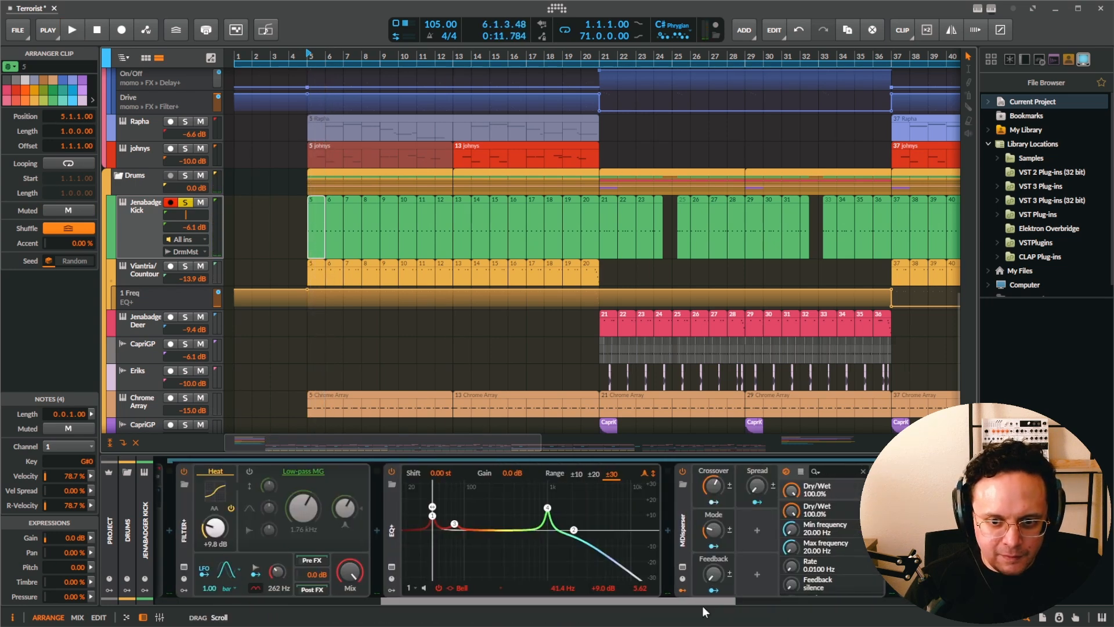
pyautogui.click(682, 474)
pyautogui.press('space')
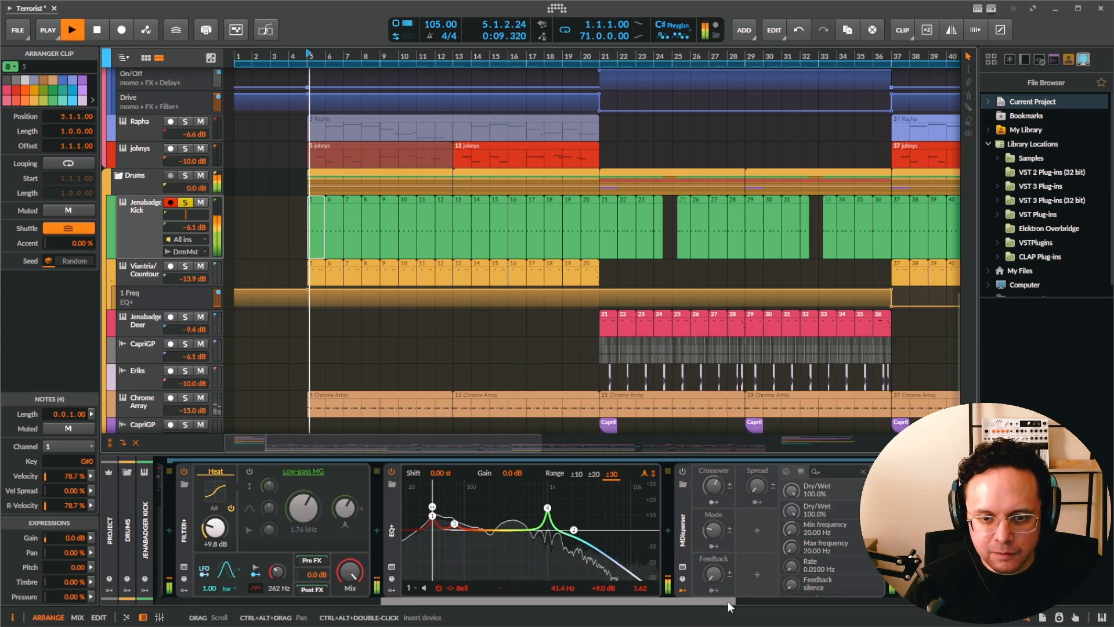
pyautogui.click(683, 474)
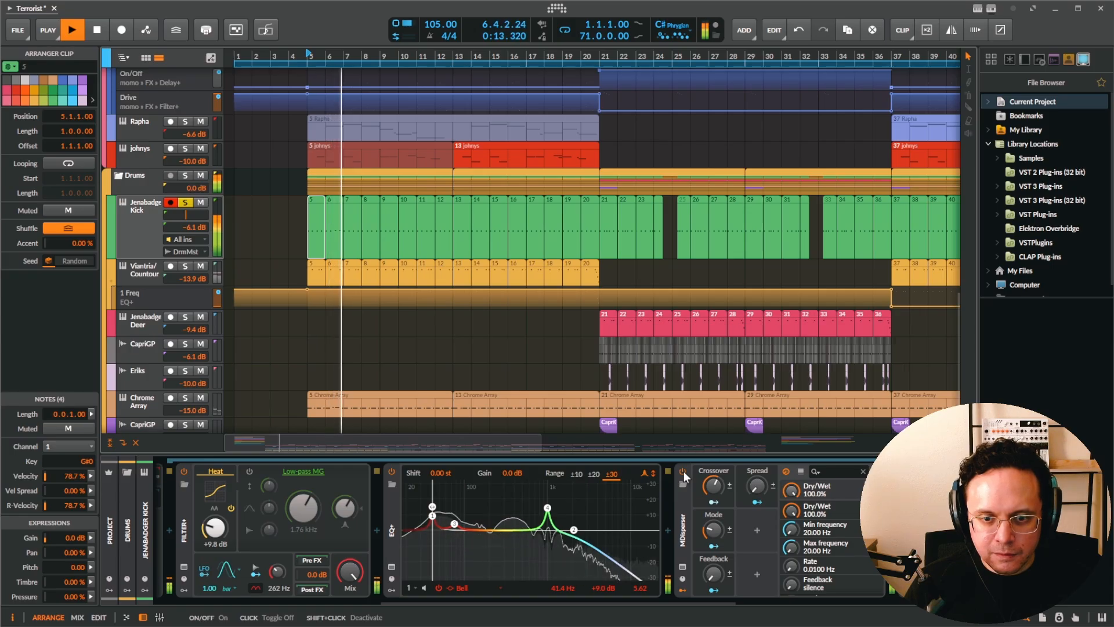
pyautogui.press('space')
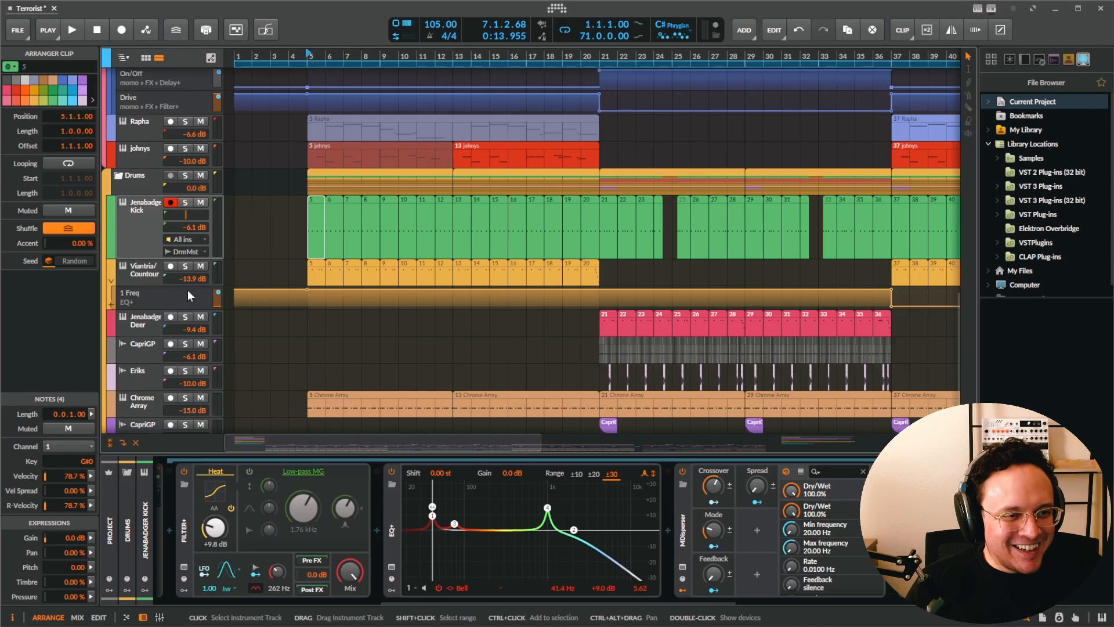
# Select the Viantria/Countour Snare track and show the viantria layer's Sampler in its Instrument Layer.
pyautogui.click(141, 273)
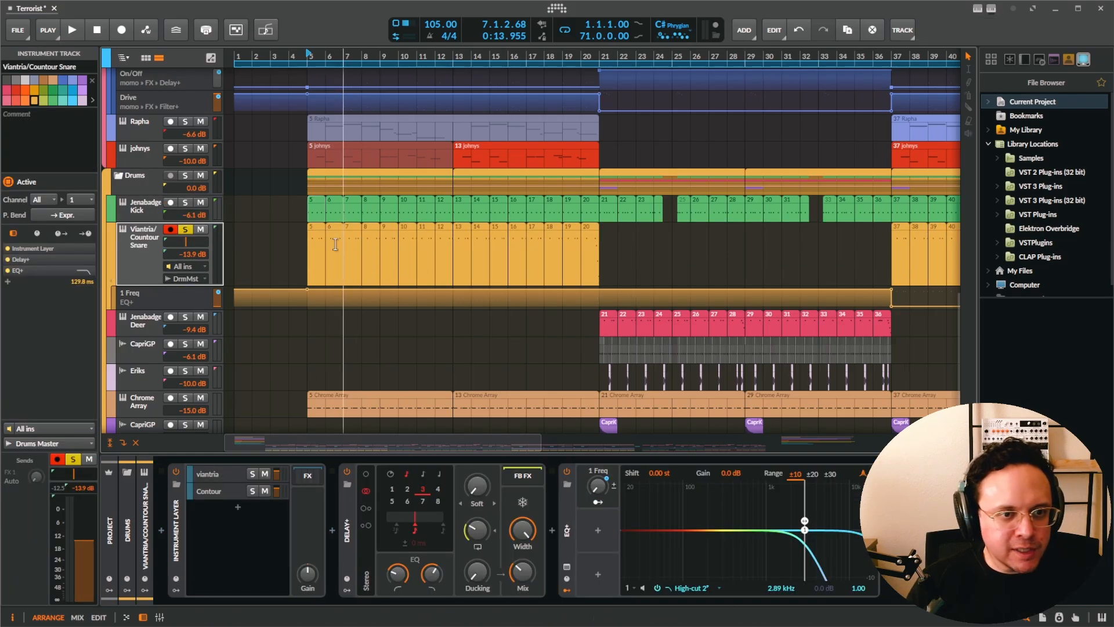
pyautogui.click(217, 472)
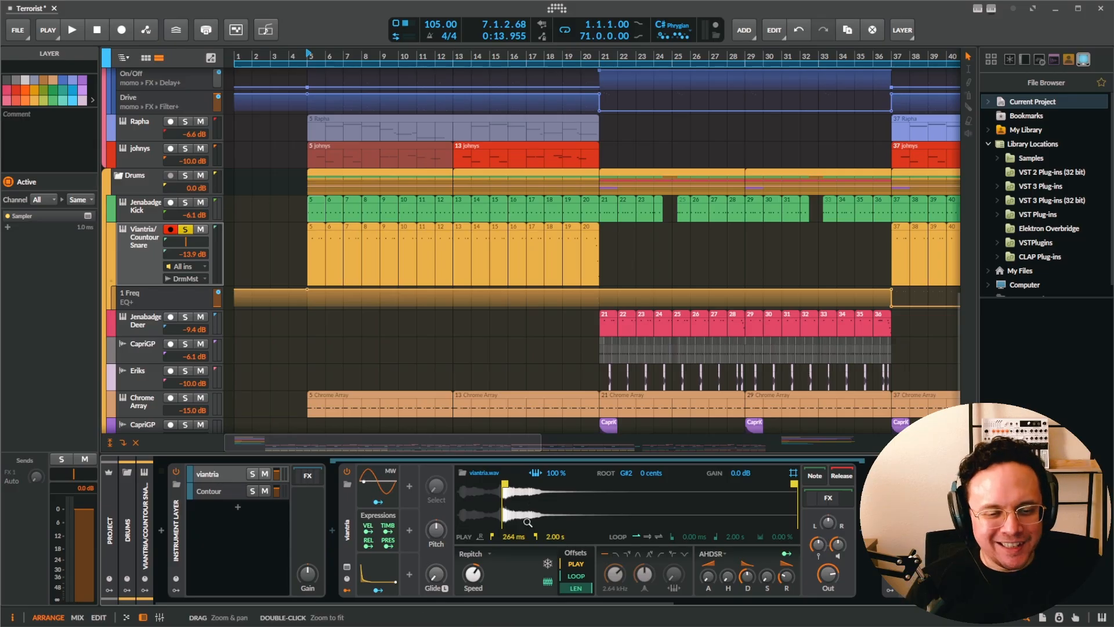
# Find the Contour source recording in the Samples group and audition it soloed from bar 1.
pyautogui.scroll(2, 269, 273)
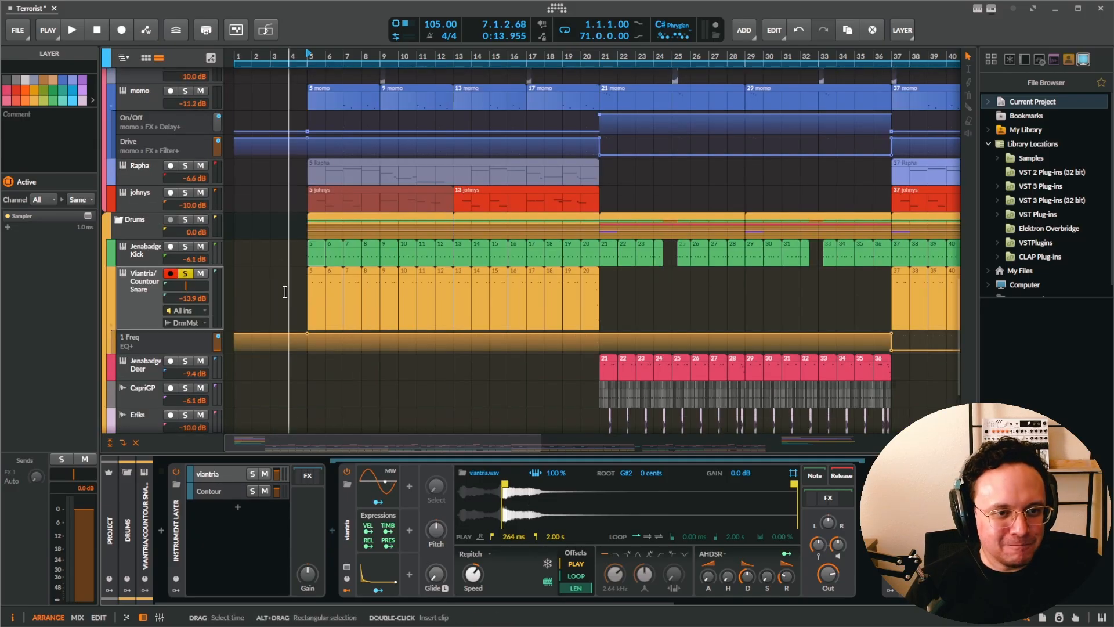
pyautogui.scroll(-3, 285, 291)
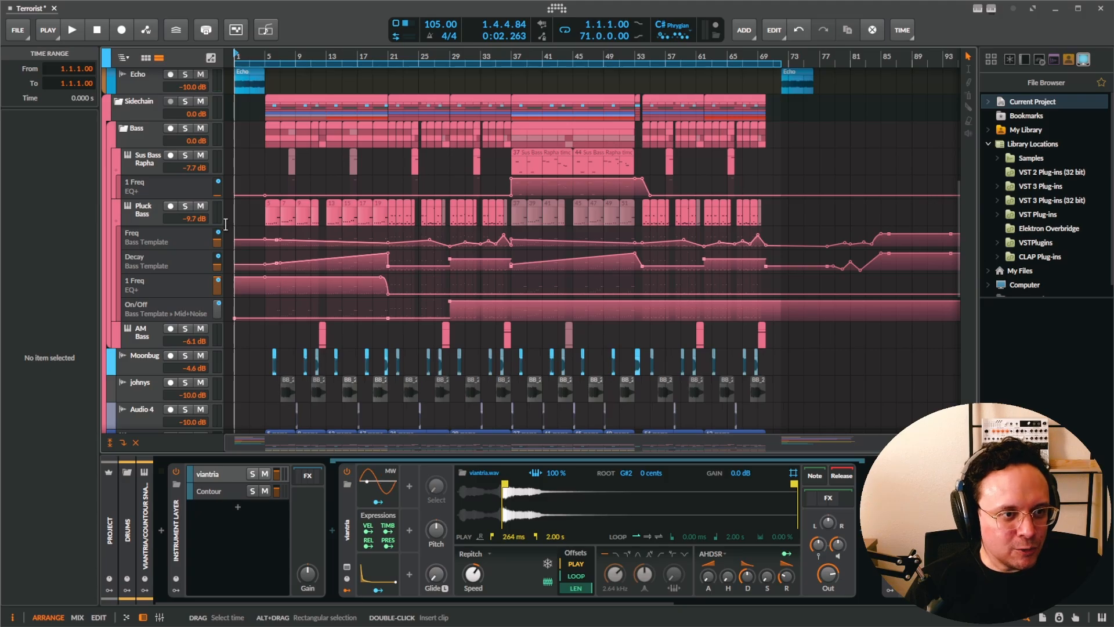
pyautogui.scroll(8, 225, 225)
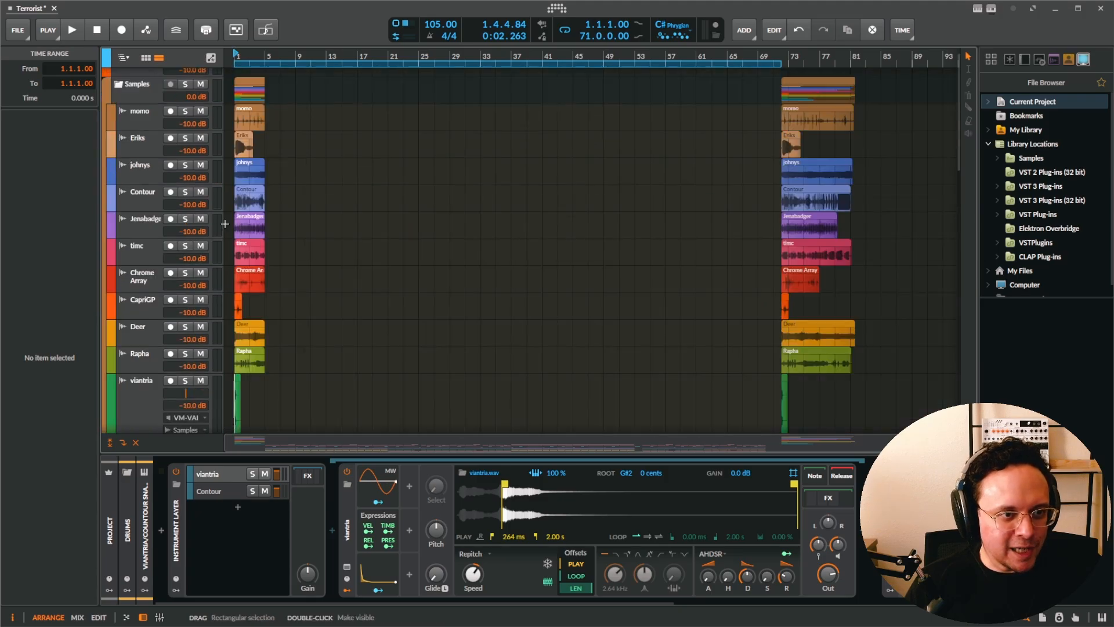
pyautogui.click(184, 191)
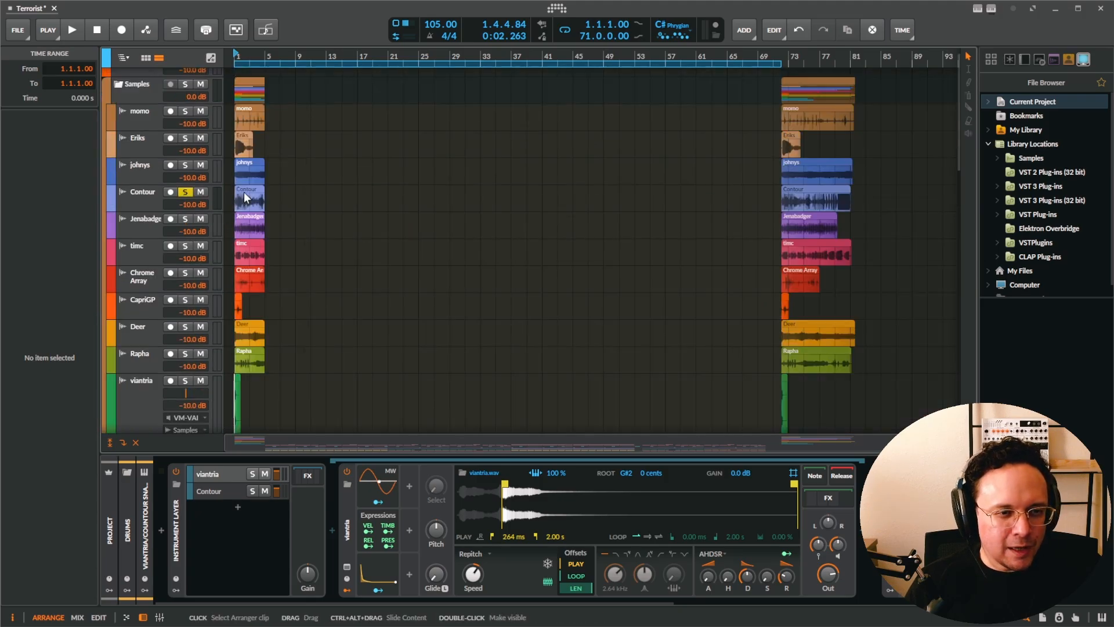
pyautogui.click(244, 193)
pyautogui.press('space')
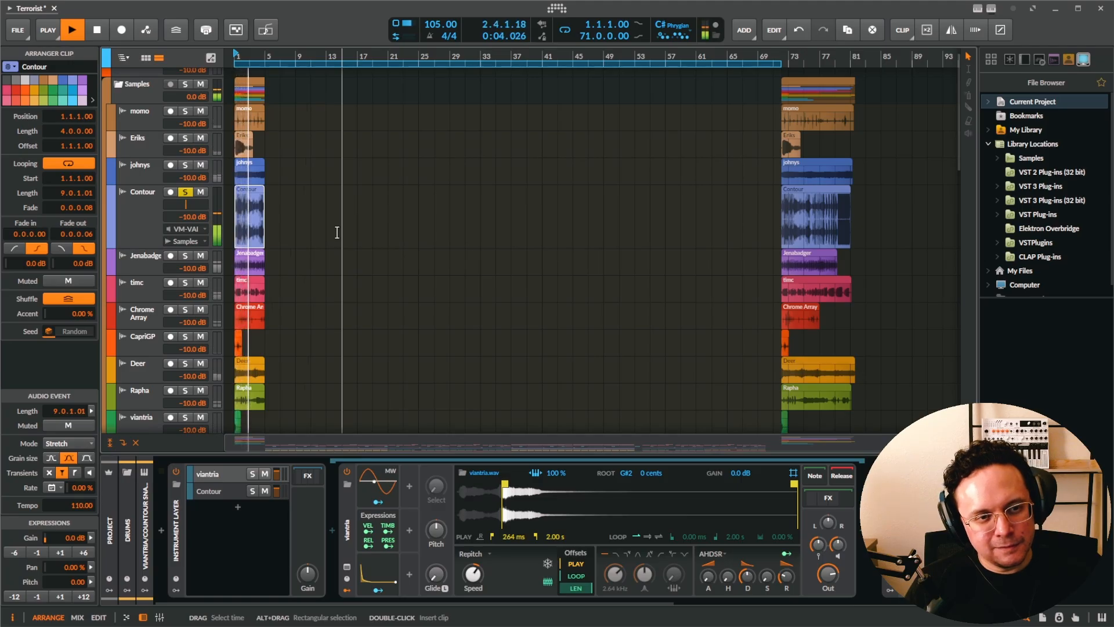
pyautogui.press('space')
pyautogui.click(185, 192)
# Examine the Samplers of the snare's Contour and viantria layers, and solo the viantria layer.
pyautogui.click(234, 490)
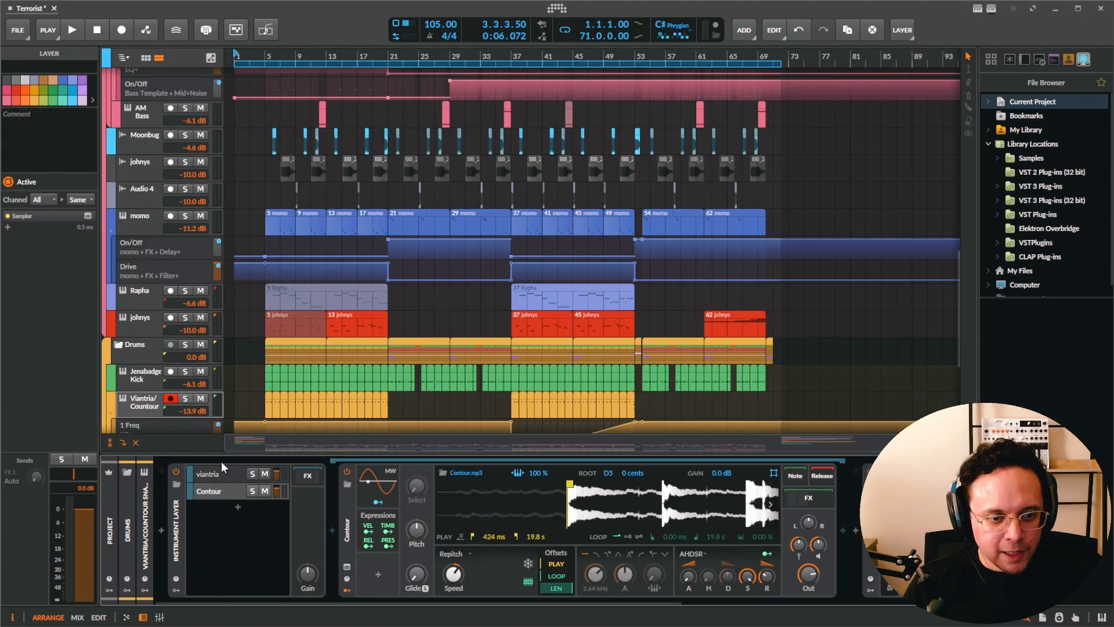
pyautogui.click(232, 479)
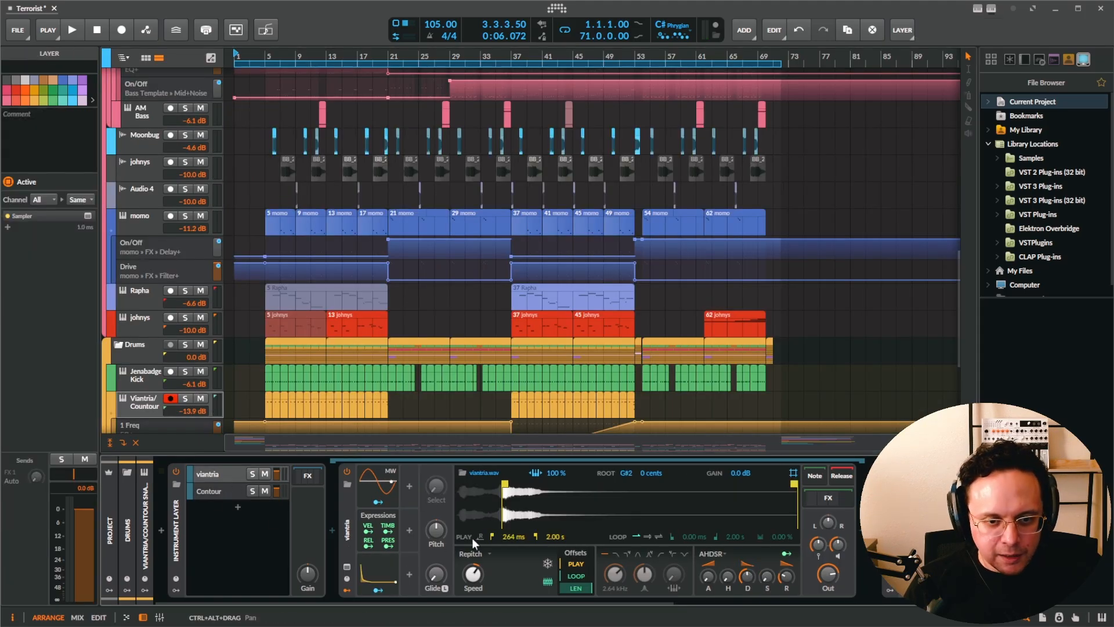
pyautogui.click(253, 474)
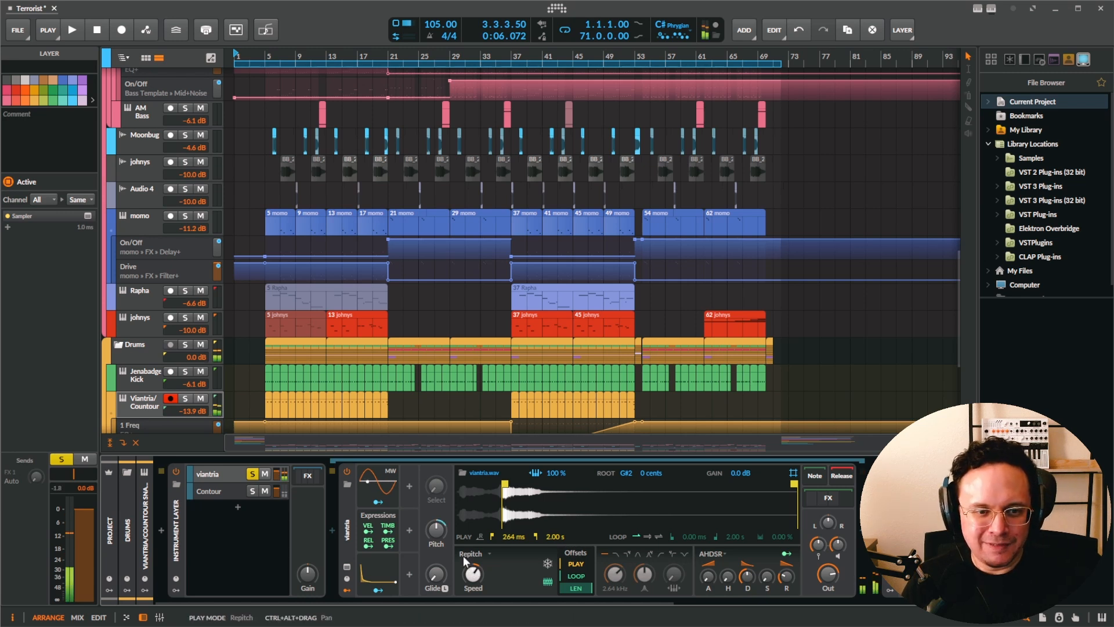
# Open the FX chain of the viantria Sampler and examine its EQ+ low-cut and bell bands, Transient Control and Filter+ devices.
pyautogui.hscroll(3, 406, 527)
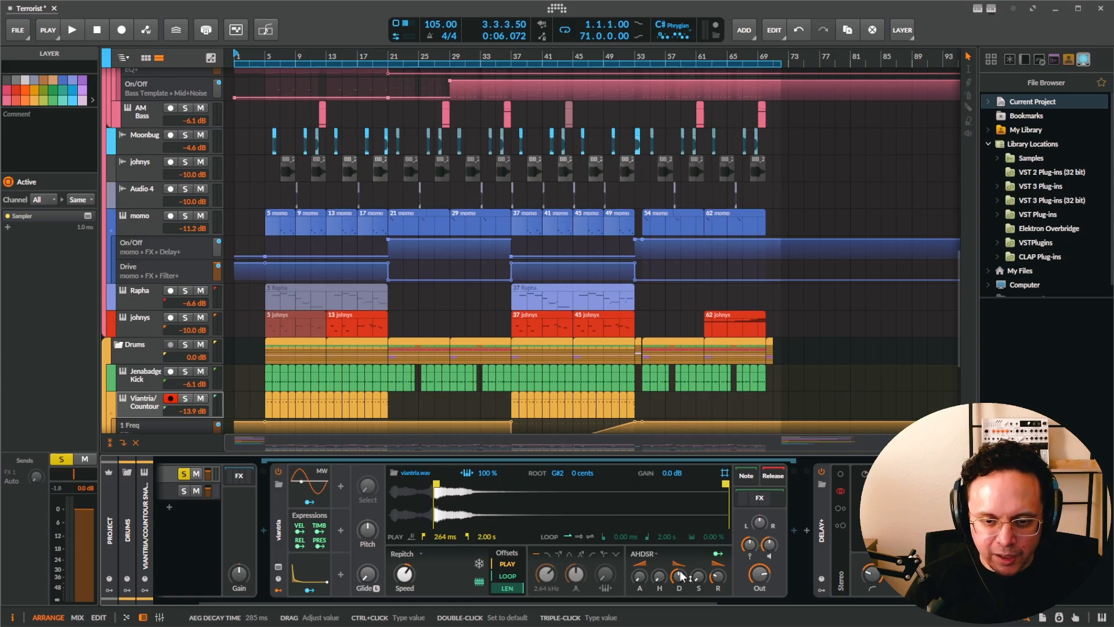
pyautogui.click(772, 496)
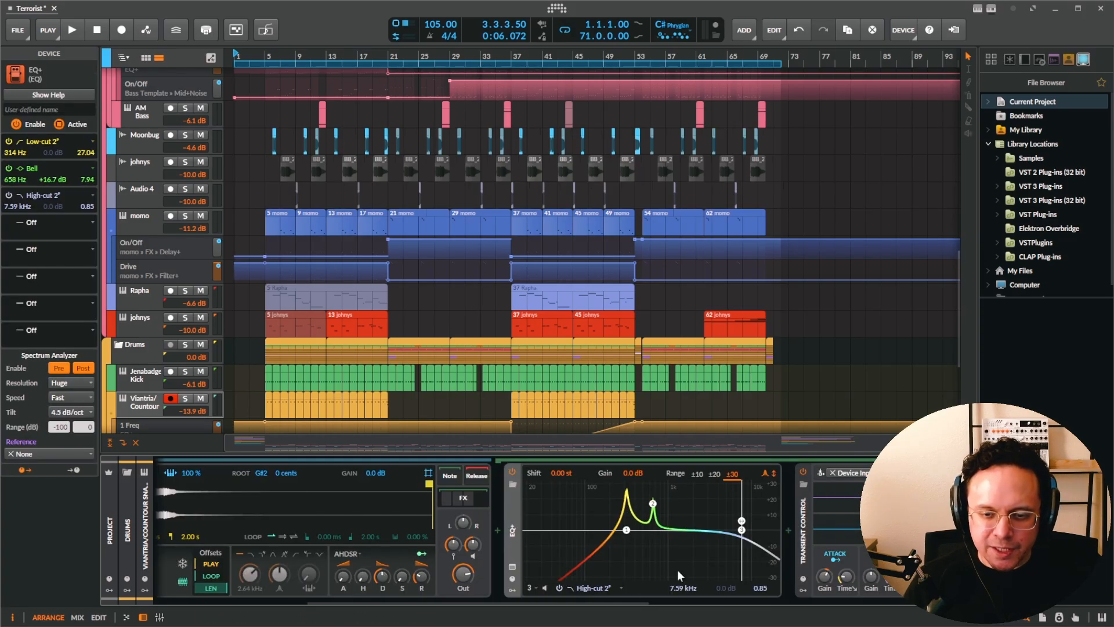
pyautogui.click(626, 530)
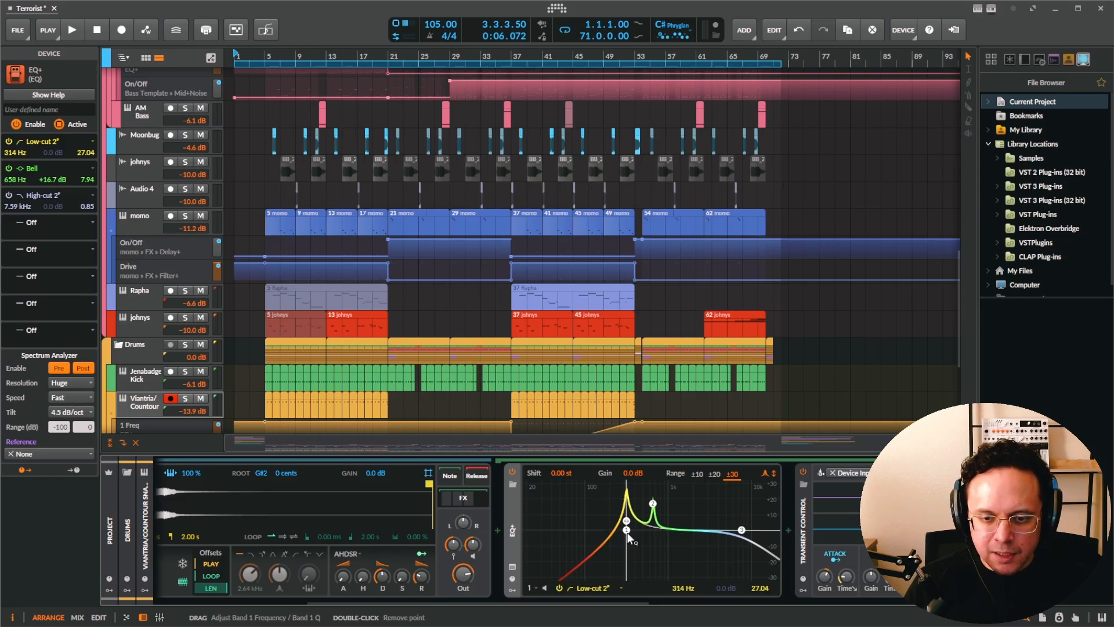
pyautogui.click(652, 502)
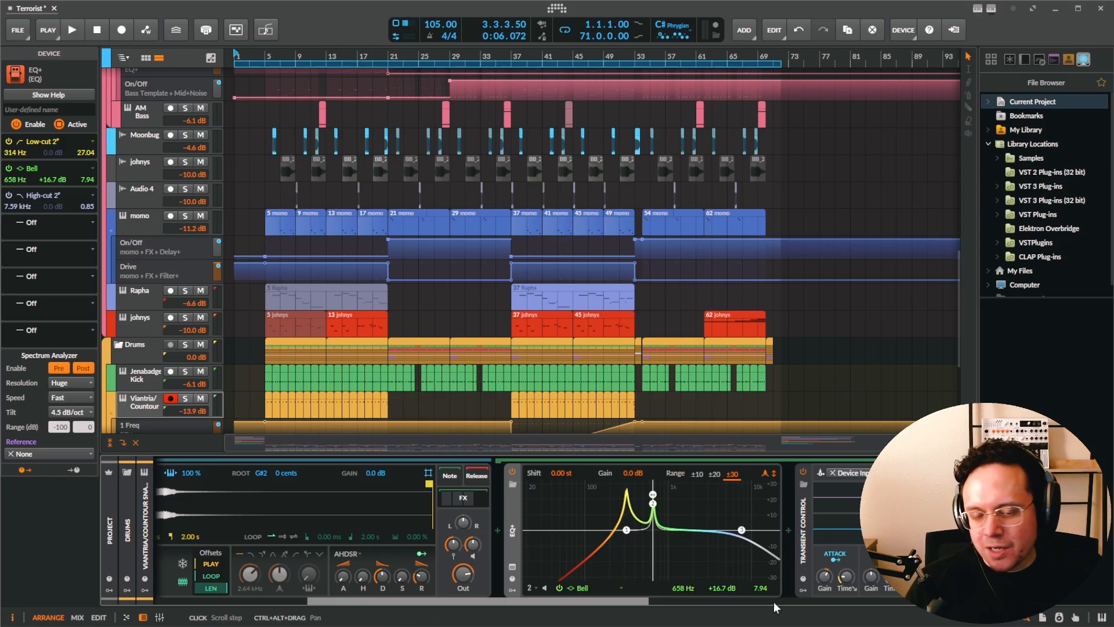
pyautogui.click(664, 602)
pyautogui.moveTo(659, 601); pyautogui.dragTo(459, 619)
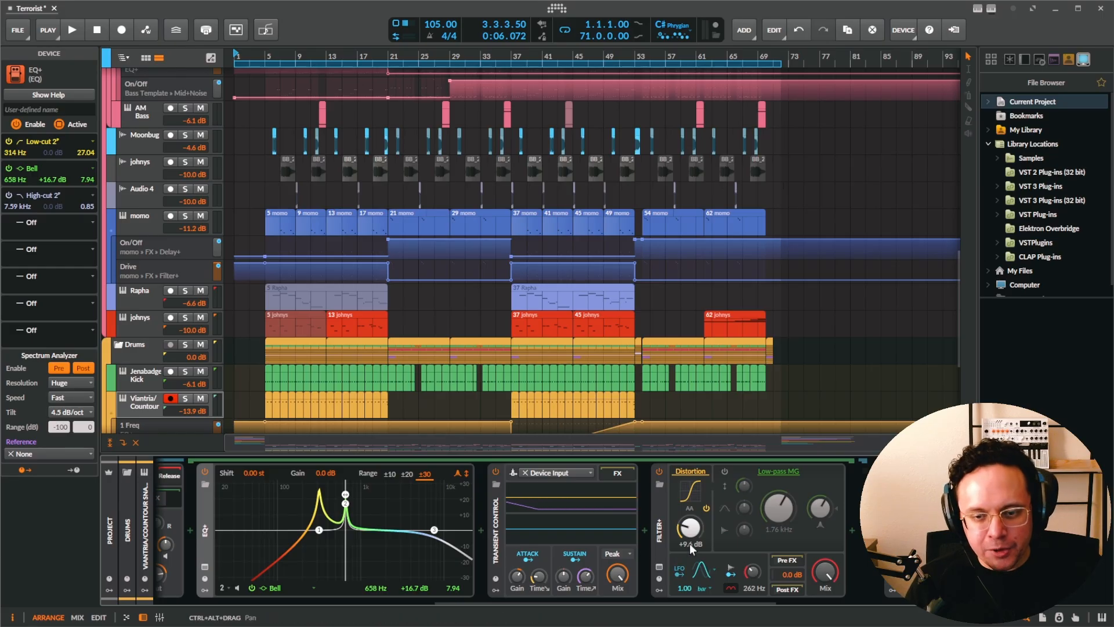
# Audition the soloed snare from bar 5, comparing it with Delay+ switched off and back on.
pyautogui.hscroll(8, 820, 594)
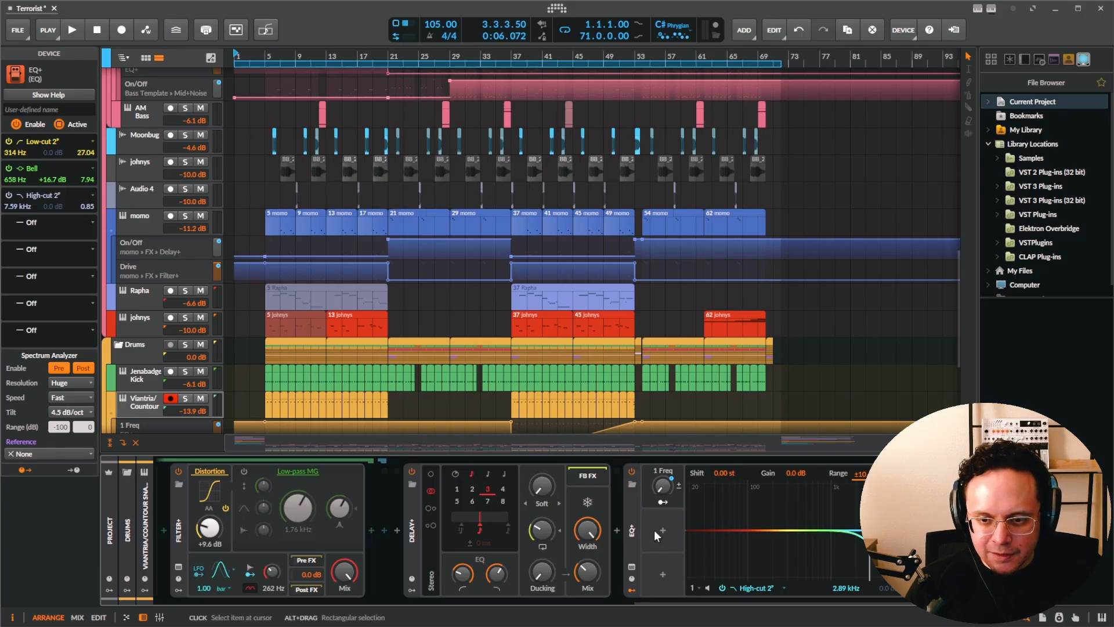
pyautogui.click(412, 471)
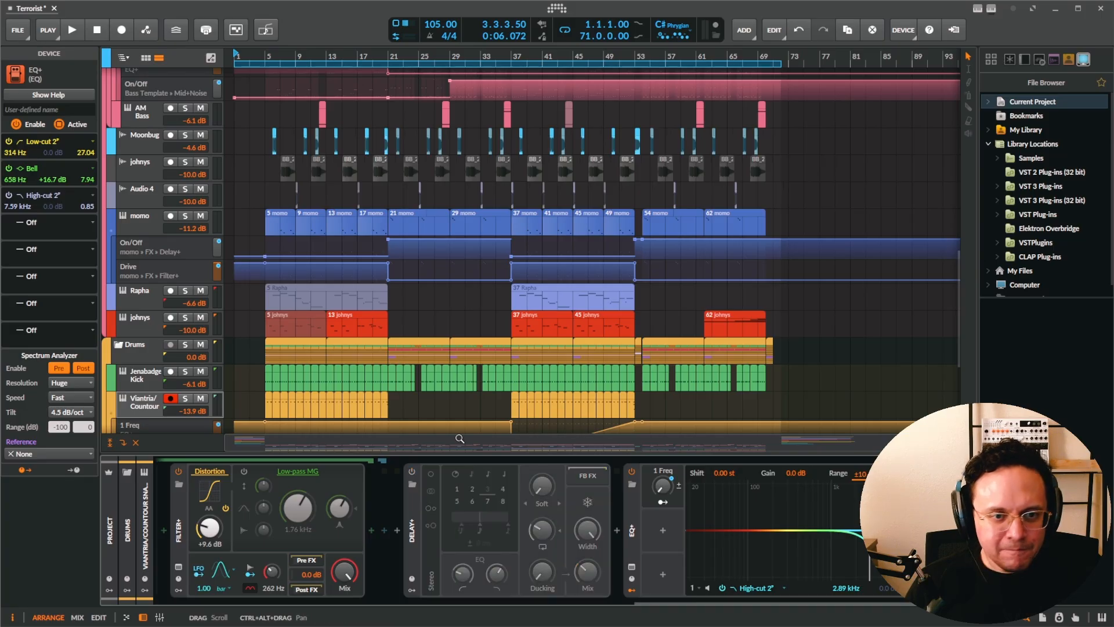
pyautogui.click(269, 398)
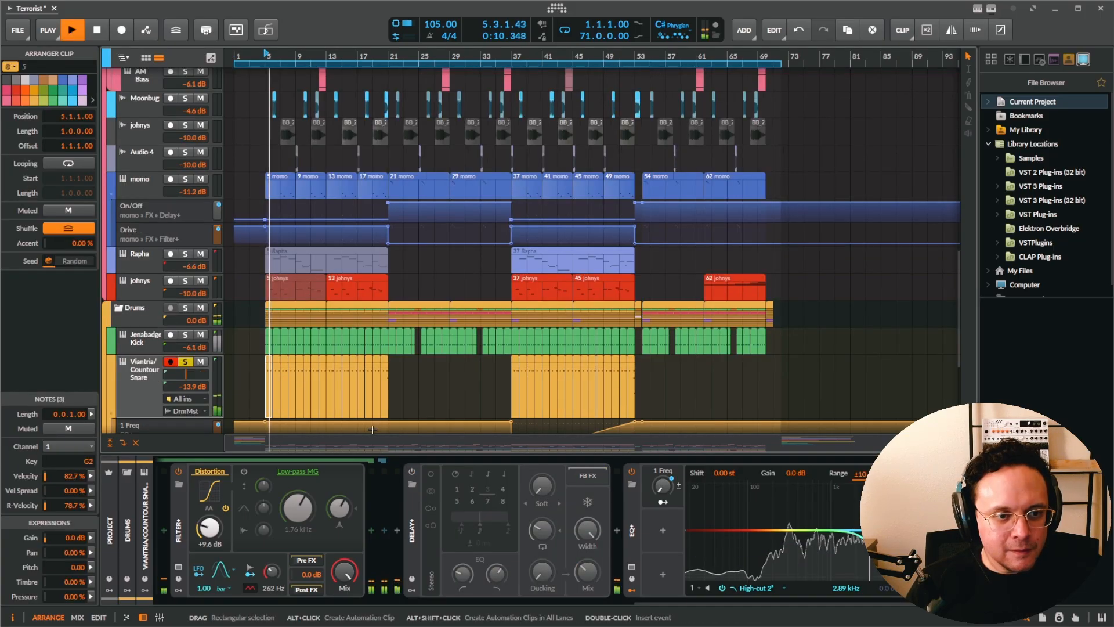
pyautogui.click(411, 471)
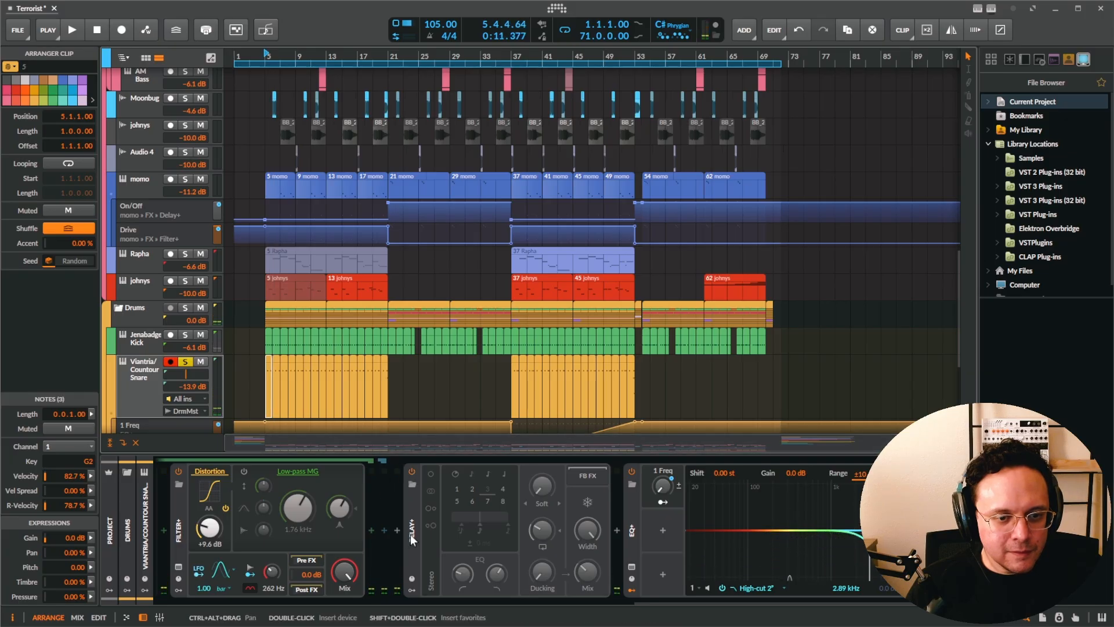
pyautogui.press('space')
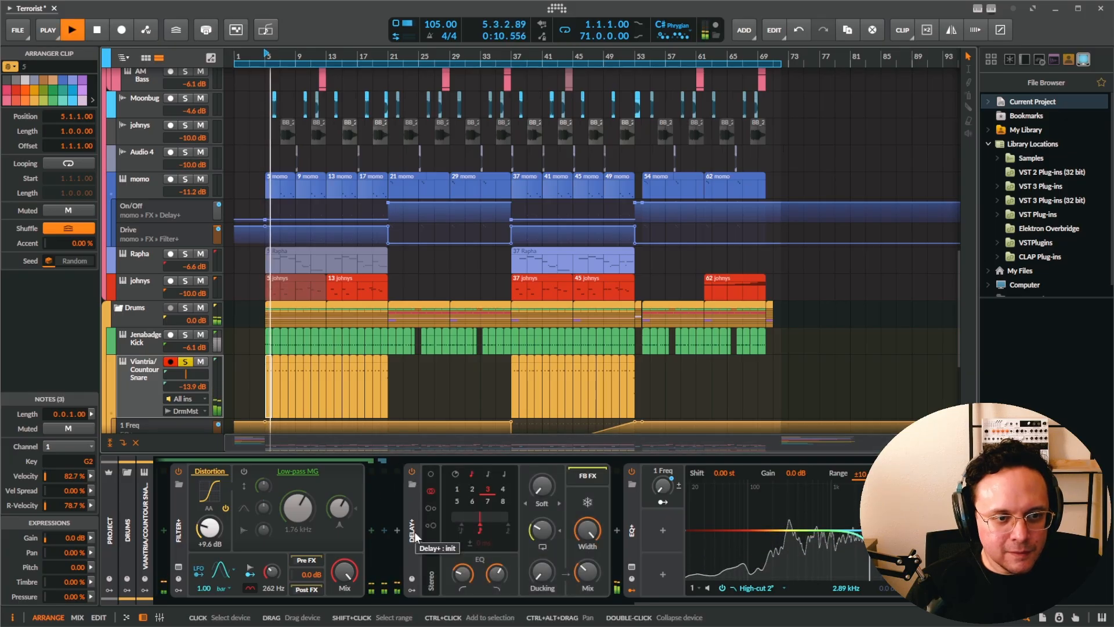
pyautogui.press('space')
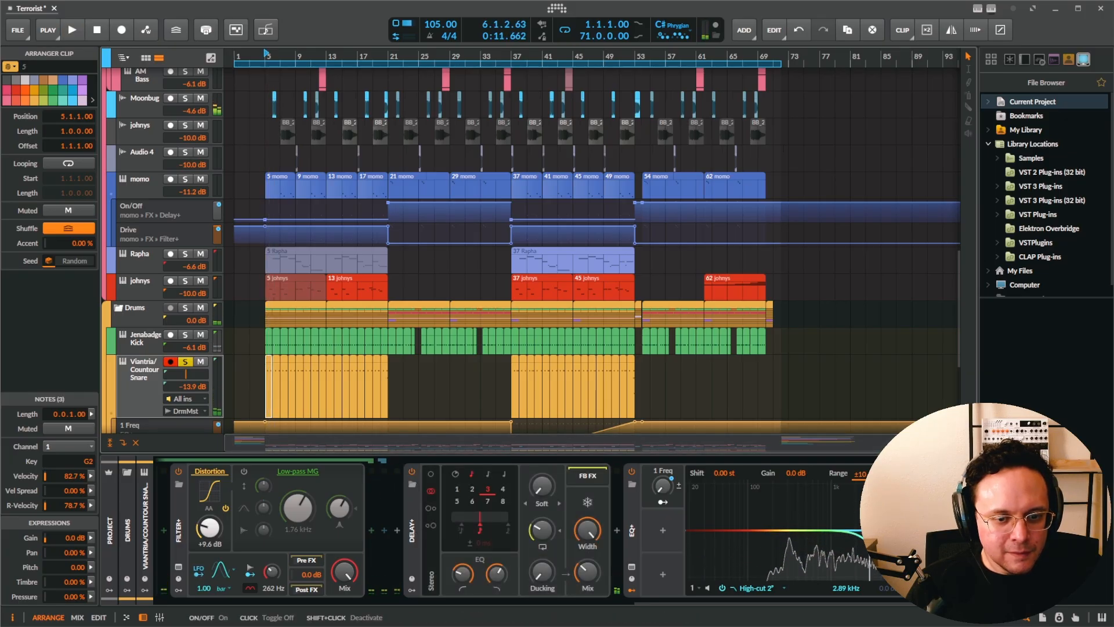
# Solo the Contour layer instead of viantria and examine the Tool and EQ+ devices in its Sampler's FX chain.
pyautogui.moveTo(657, 601); pyautogui.dragTo(498, 606)
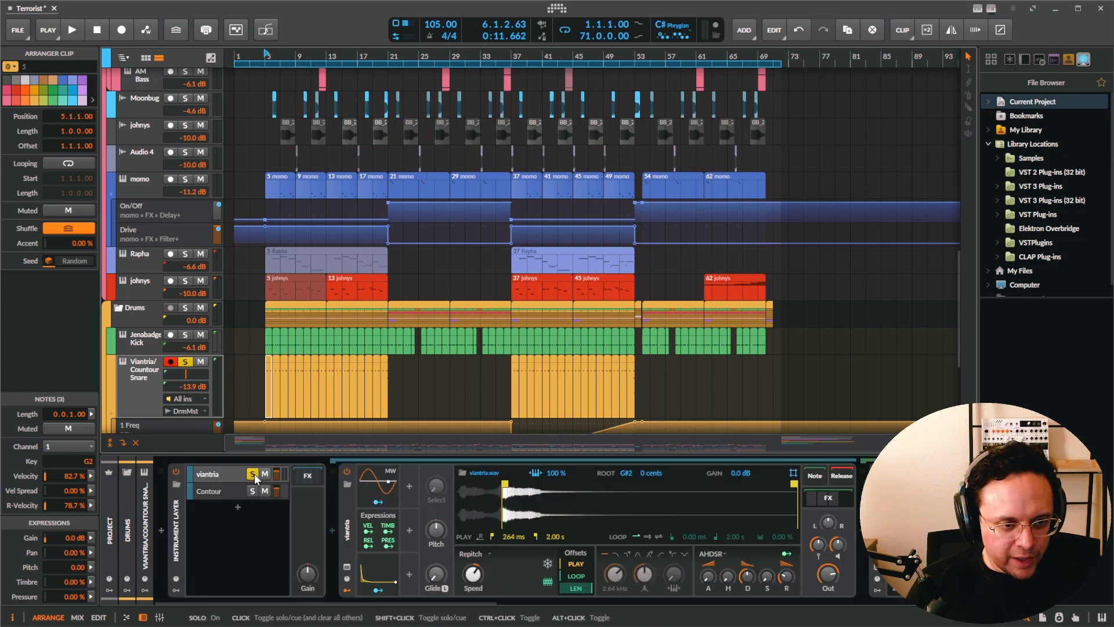
pyautogui.click(251, 492)
pyautogui.click(216, 493)
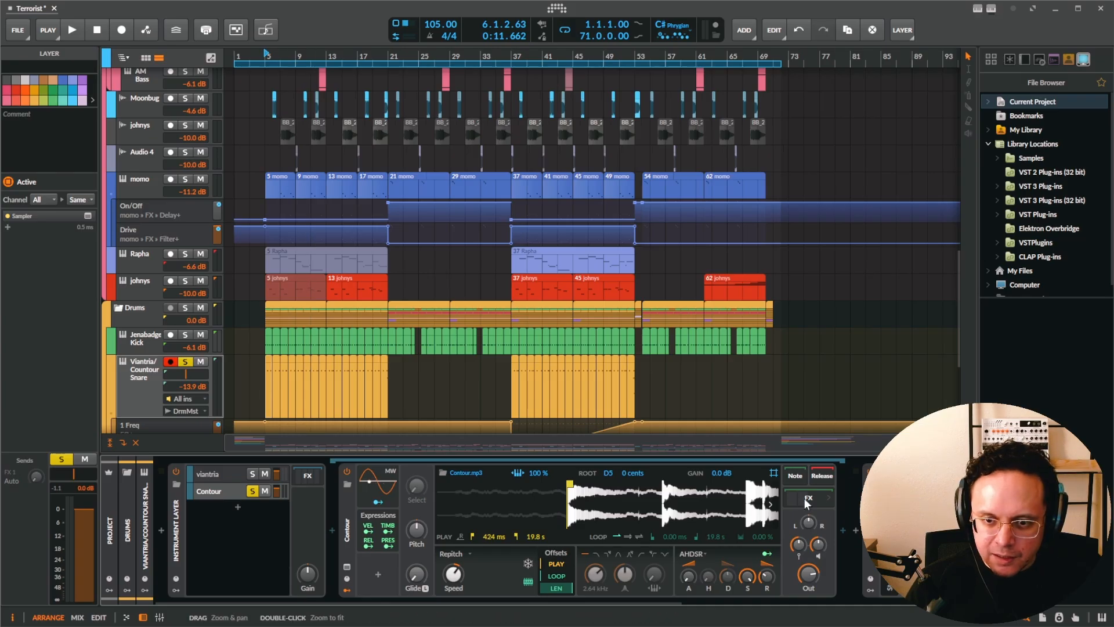
pyautogui.moveTo(806, 502); pyautogui.dragTo(458, 514)
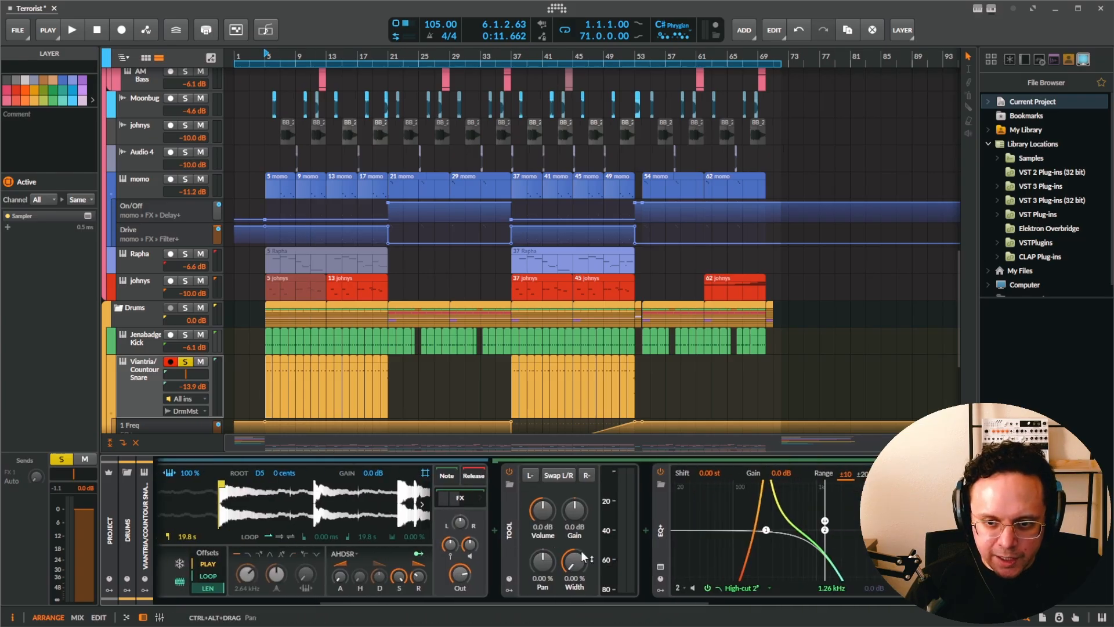
pyautogui.click(766, 529)
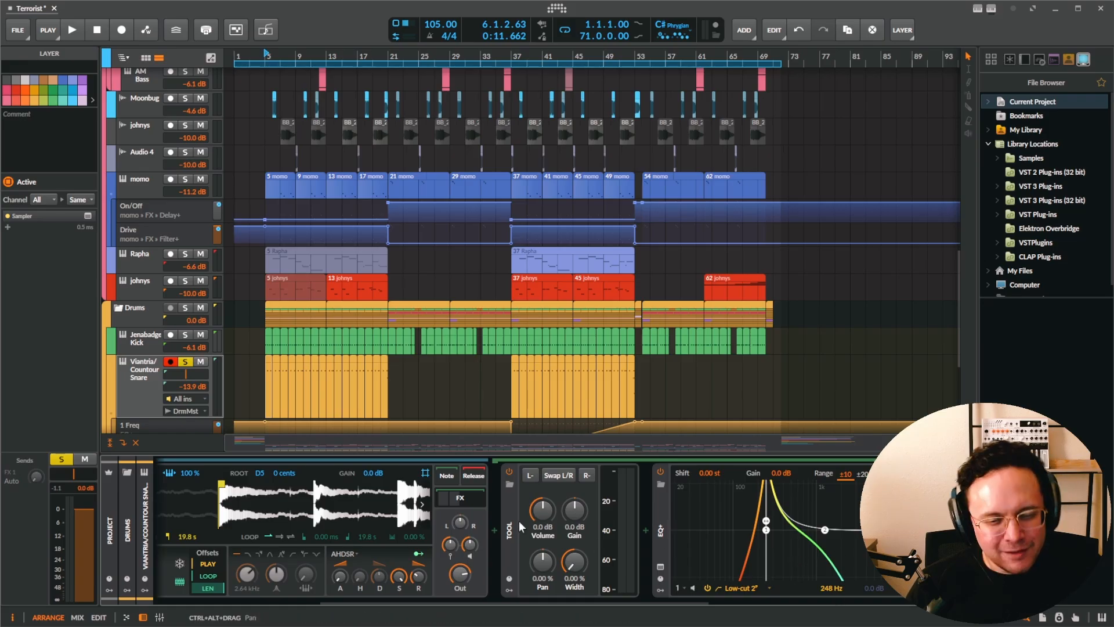
pyautogui.scroll(3, 514, 532)
pyautogui.click(592, 498)
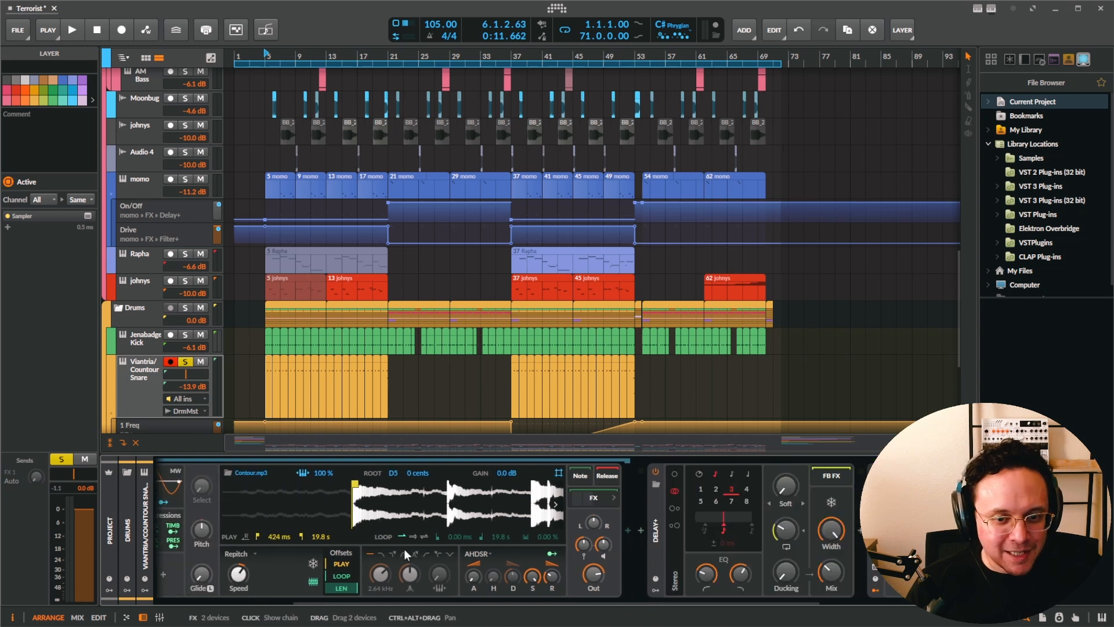
# Audition the soloed Contour layer of the snare from bar 5.
pyautogui.moveTo(558, 555); pyautogui.dragTo(870, 555)
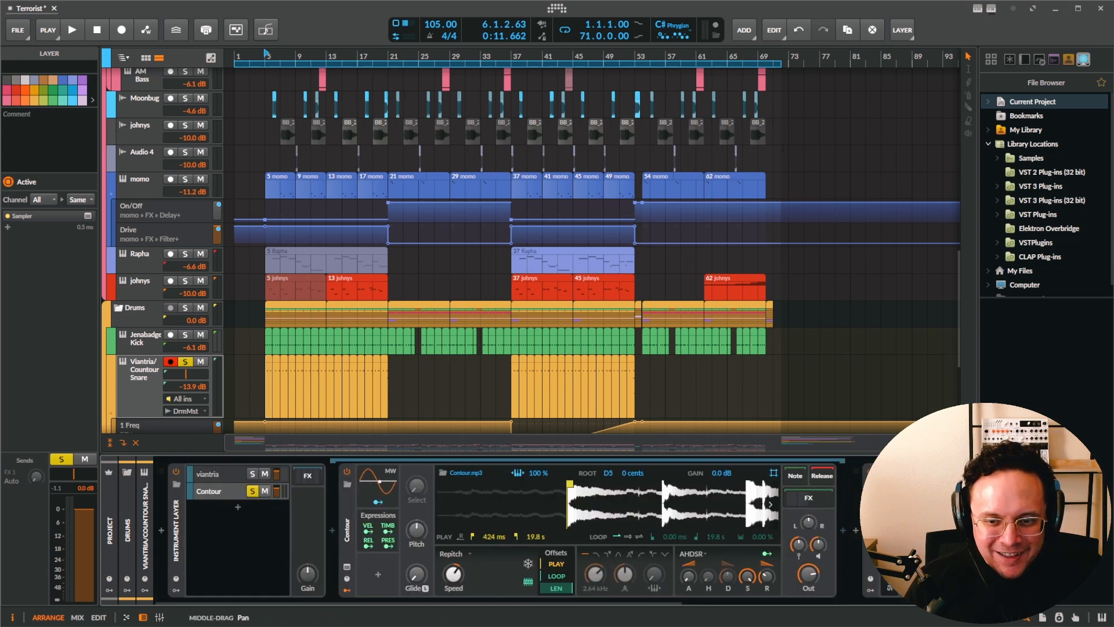
pyautogui.click(308, 476)
pyautogui.click(309, 478)
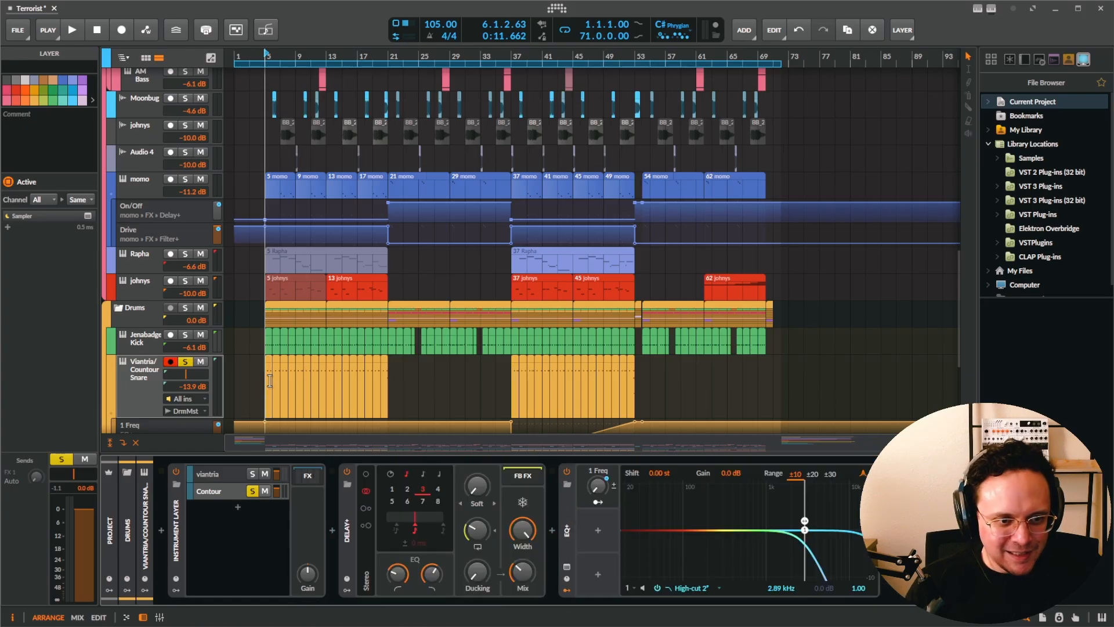
pyautogui.click(268, 395)
pyautogui.press('space')
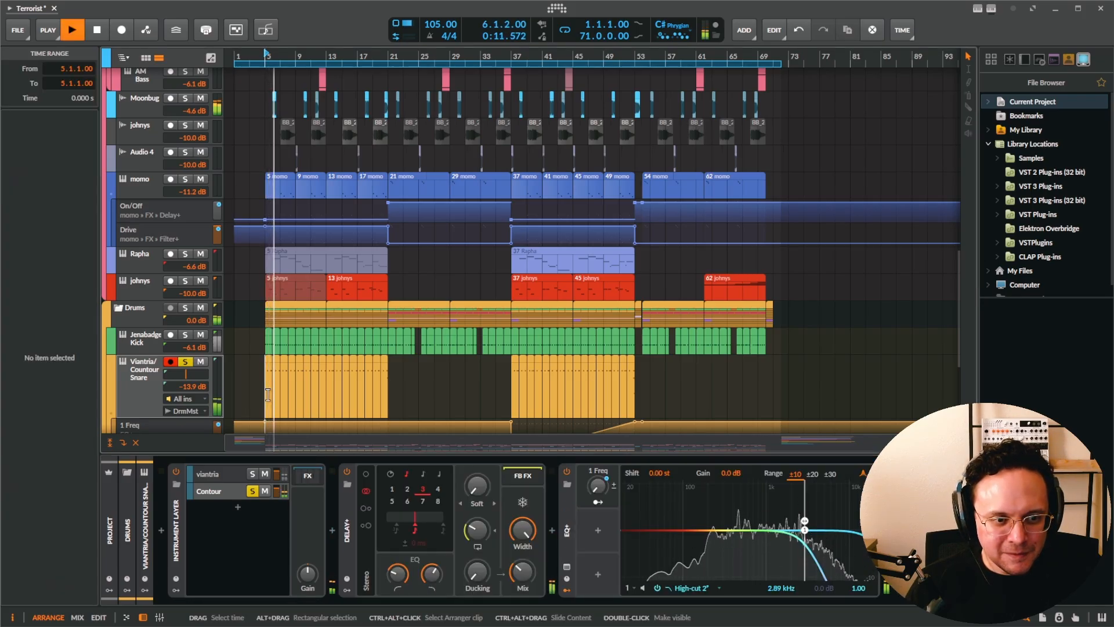
pyautogui.press('space')
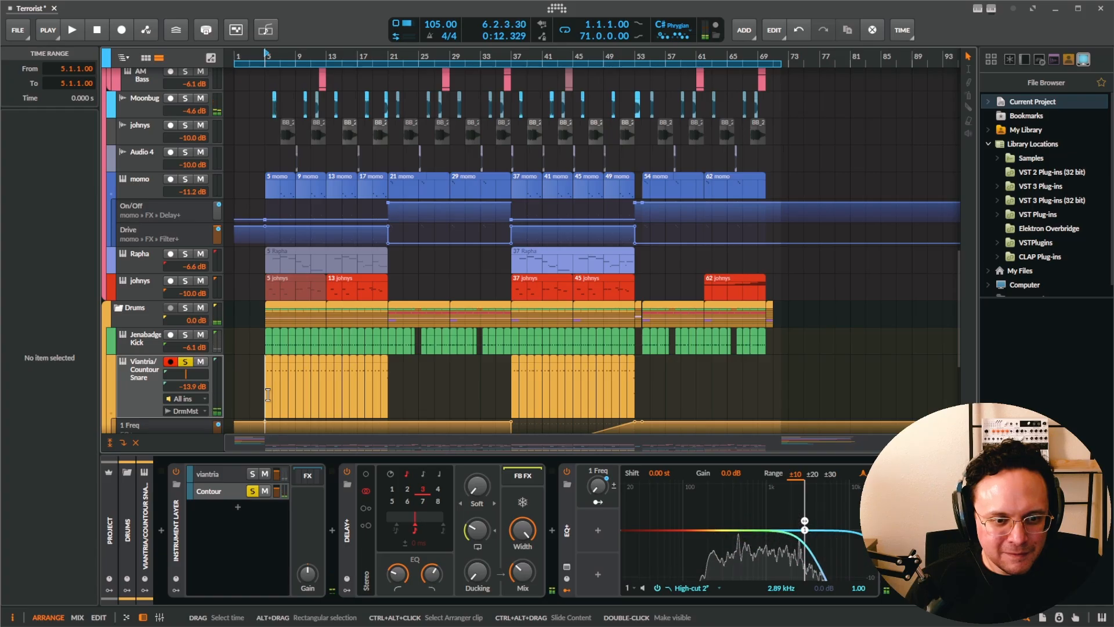
# Clear the Contour layer's solo and look through the Instrument Layer's FX chain, including the Haas effect on Transient Split's Transients.
pyautogui.click(307, 475)
pyautogui.click(254, 492)
pyautogui.scroll(-3, 377, 537)
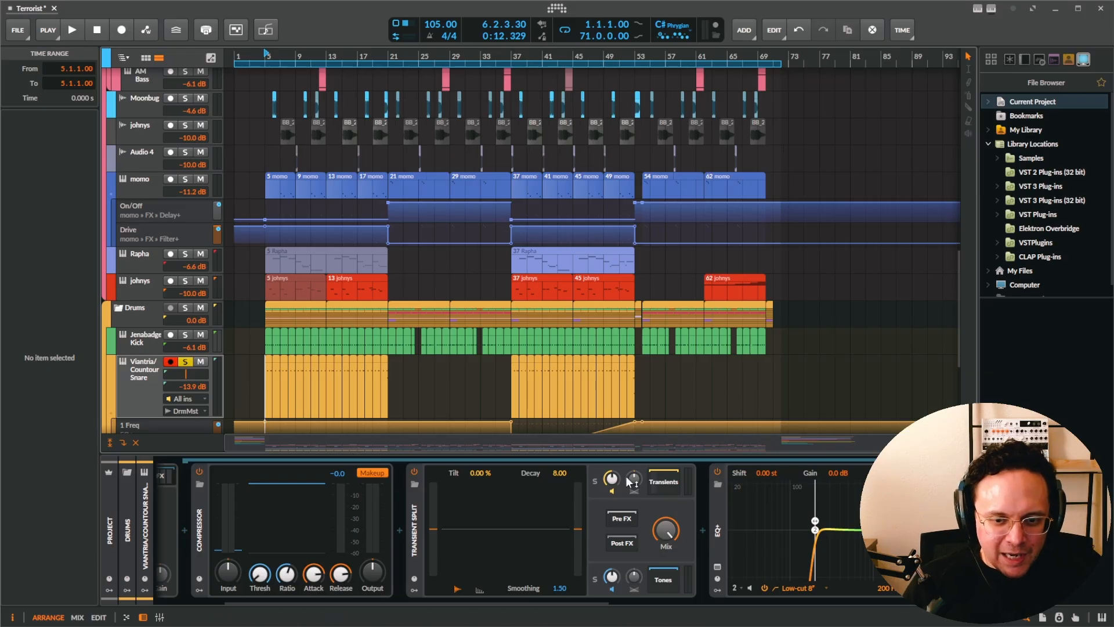
pyautogui.click(659, 485)
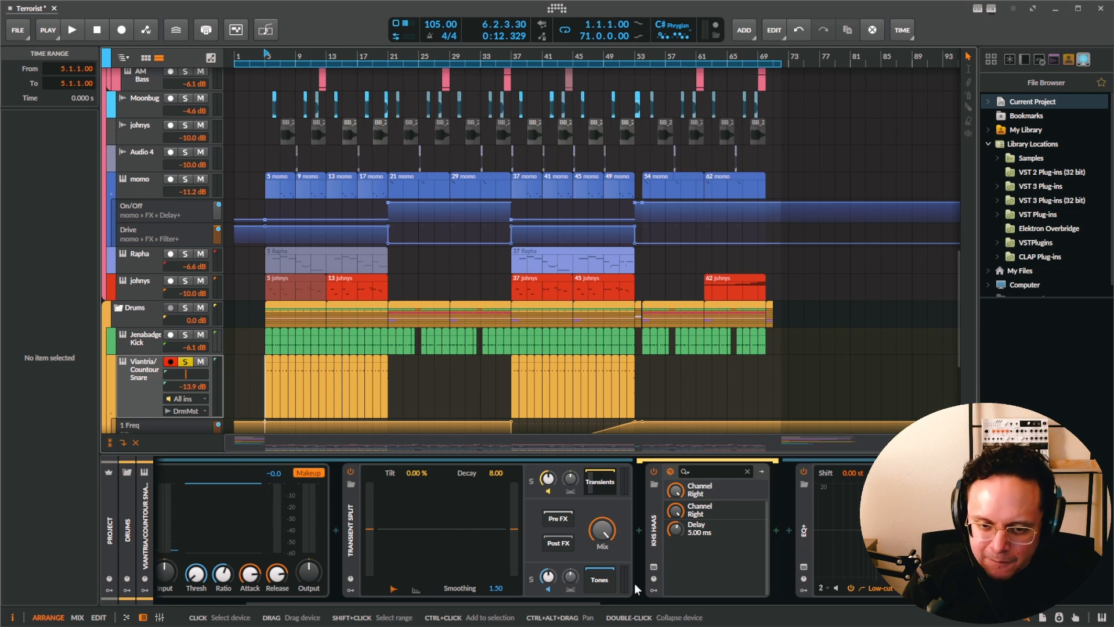
pyautogui.moveTo(590, 599); pyautogui.dragTo(741, 597)
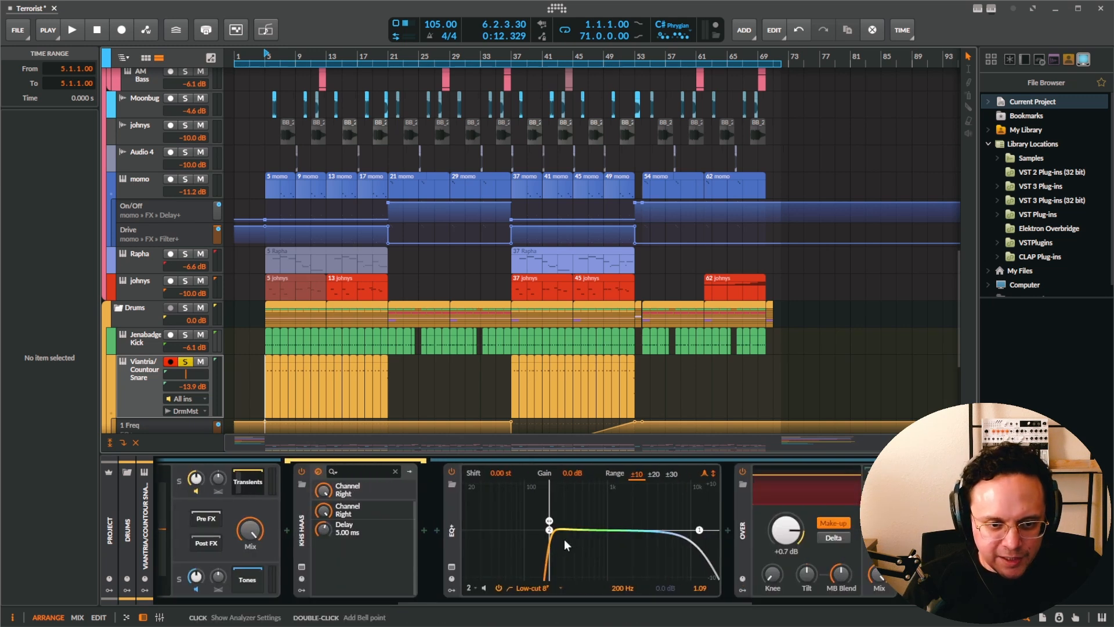
pyautogui.moveTo(642, 602); pyautogui.dragTo(725, 600)
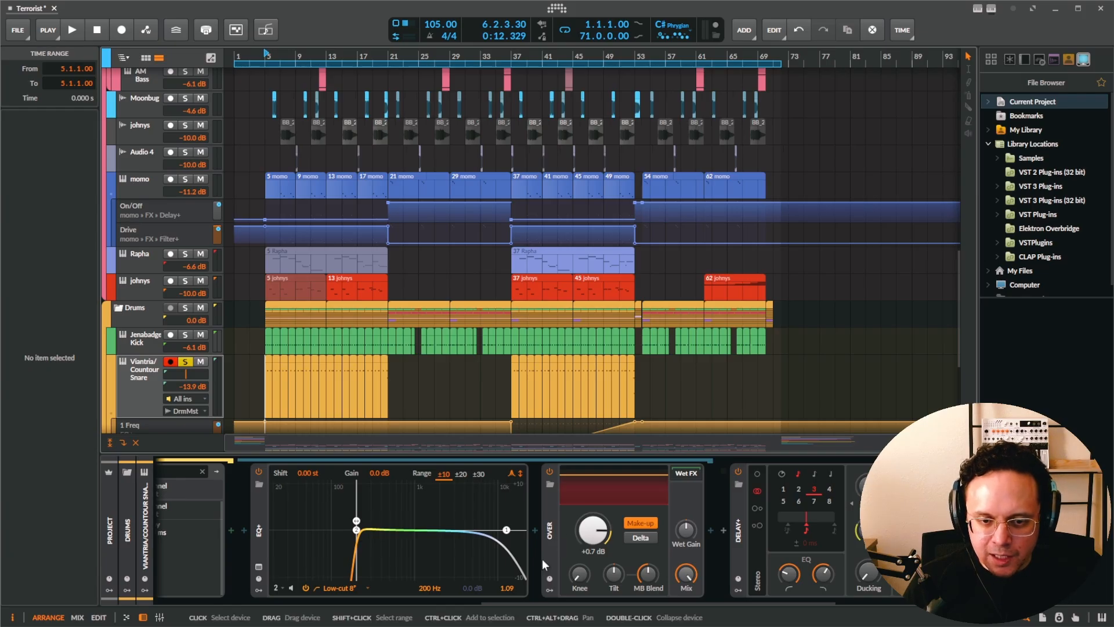
pyautogui.moveTo(623, 603); pyautogui.dragTo(282, 606)
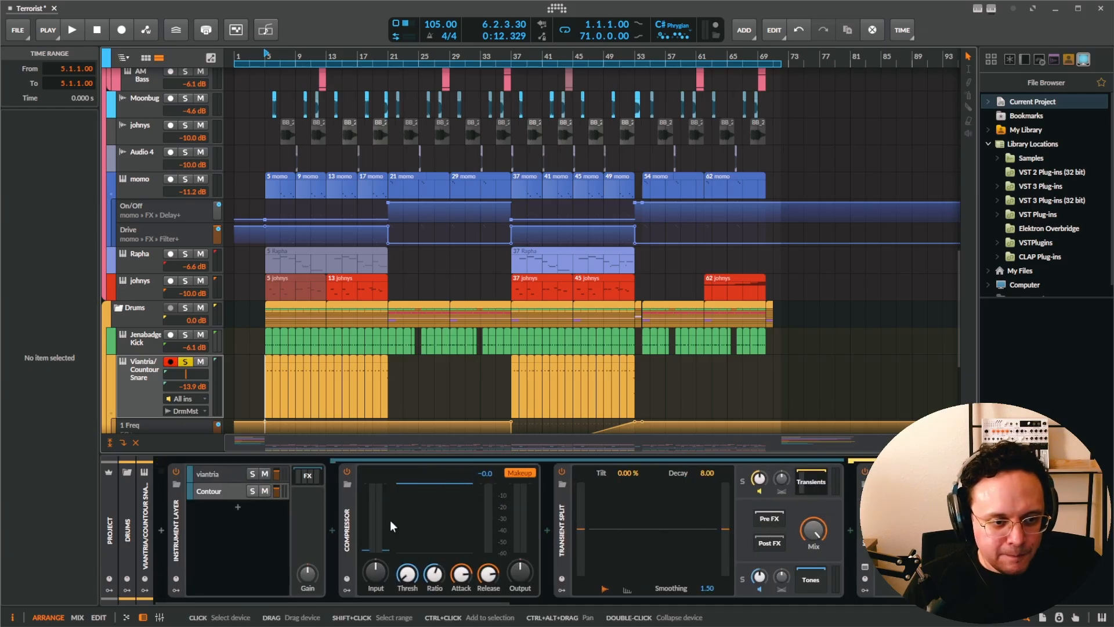
# Audition the soloed Viantria/Countour snare from bar 5 with both layers active, clearing its solo at the end.
pyautogui.press('space')
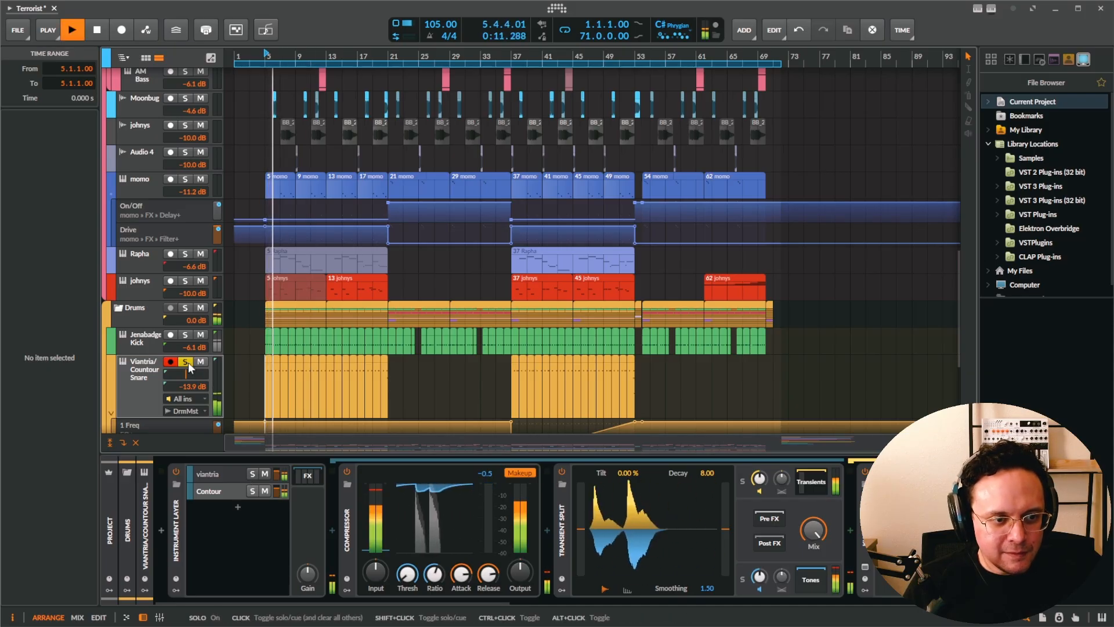
pyautogui.press('space')
pyautogui.scroll(-3, 331, 380)
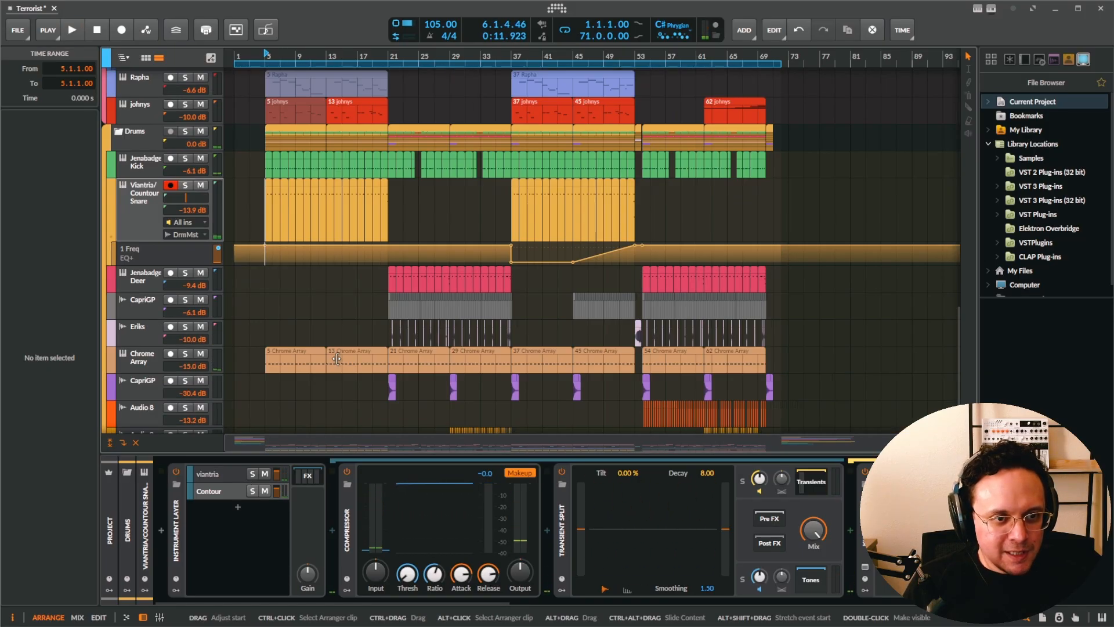
# Examine the Jenabadger layer's Sampler on the Jenabadger/Deer snare track, including the Chain and EQ+ in its FX.
pyautogui.click(141, 278)
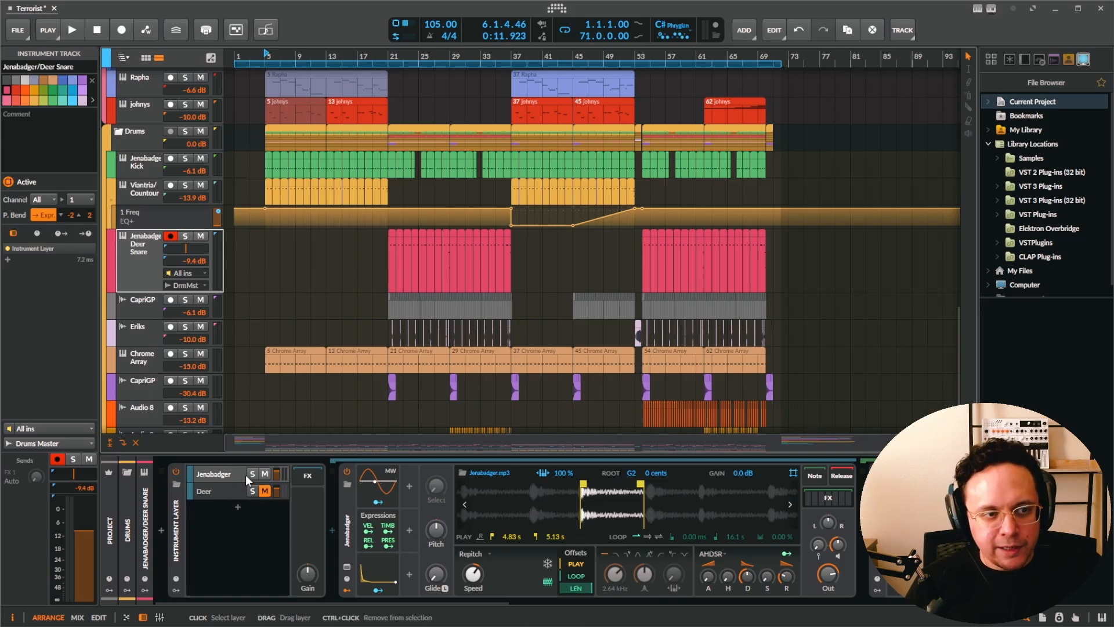
pyautogui.click(232, 472)
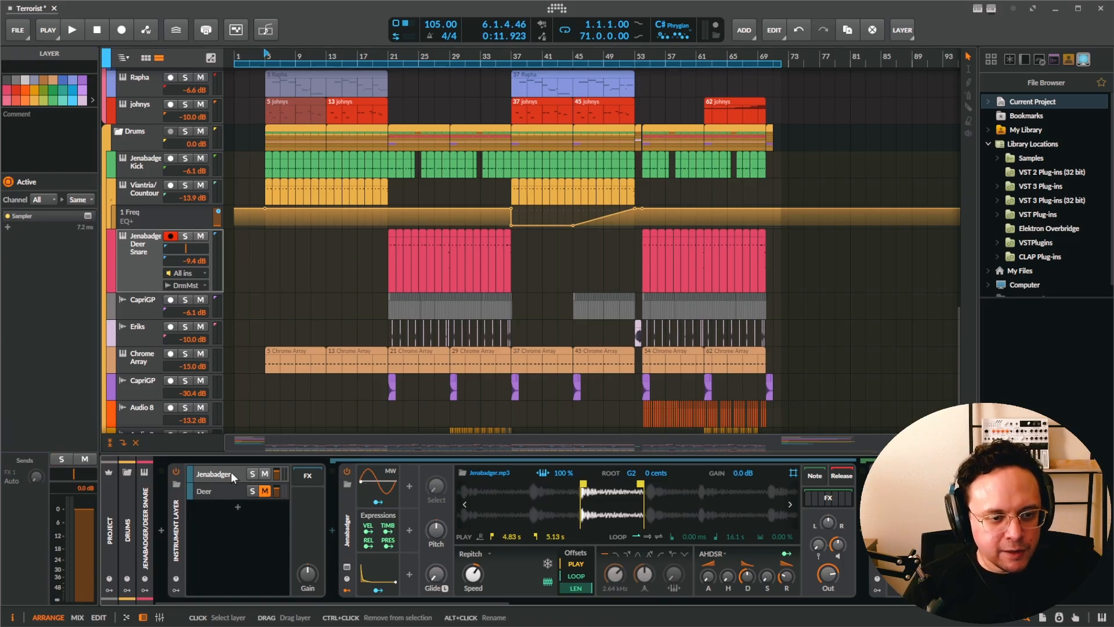
pyautogui.click(353, 531)
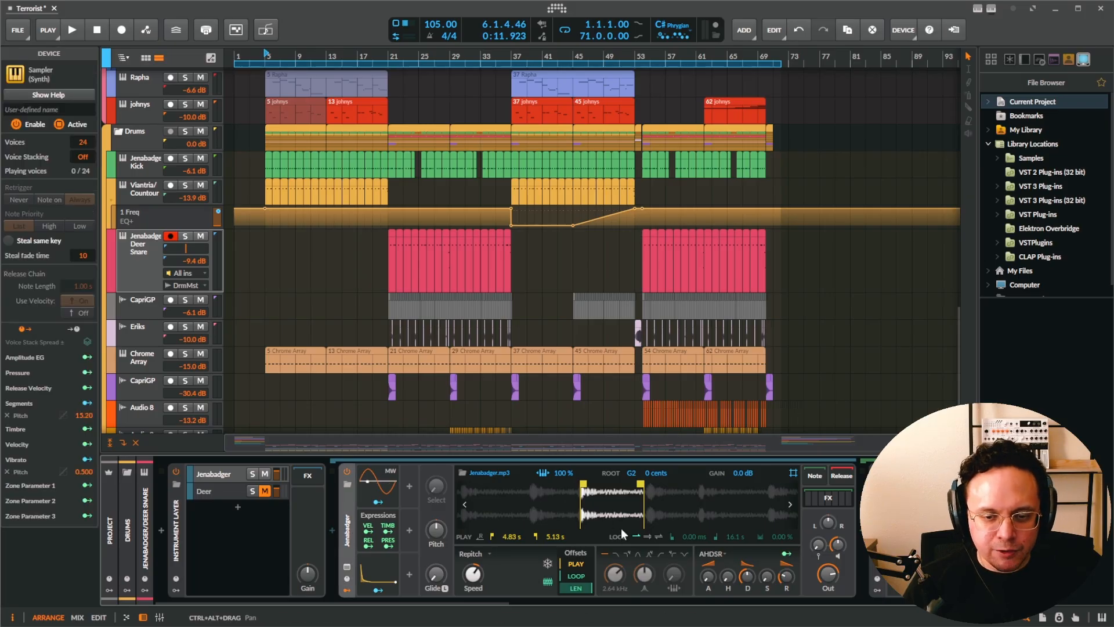
pyautogui.click(833, 499)
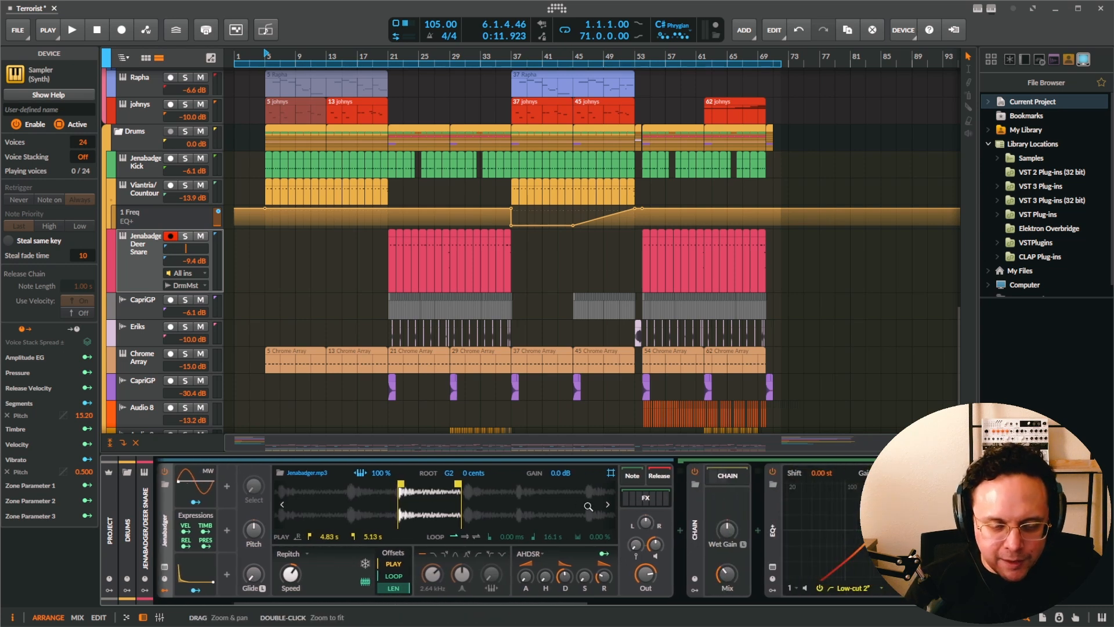
pyautogui.hscroll(3, 748, 535)
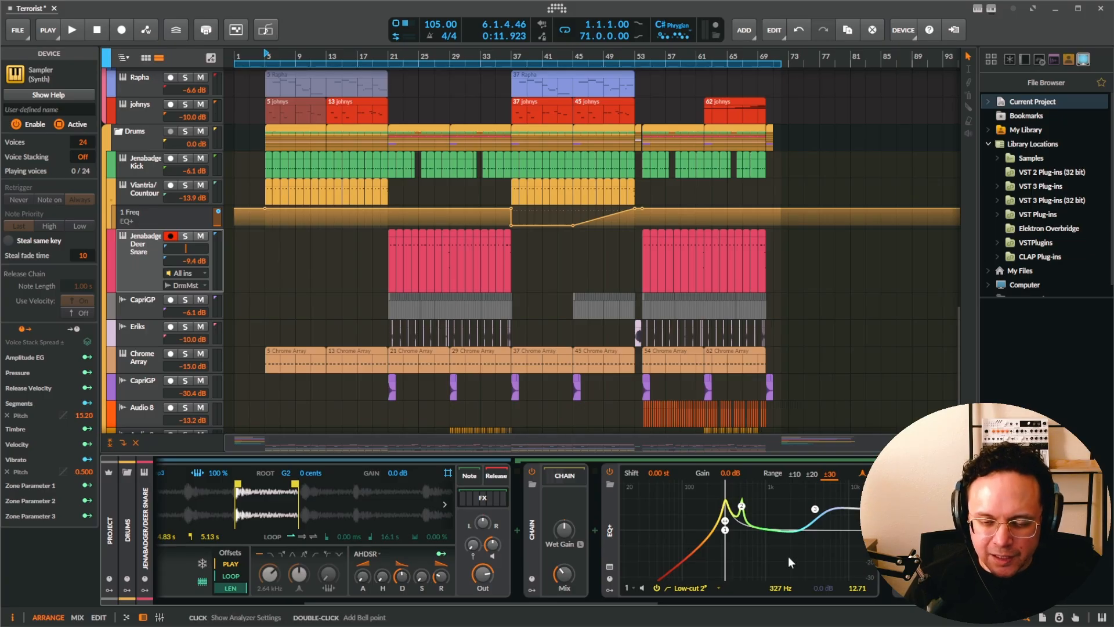
pyautogui.click(568, 478)
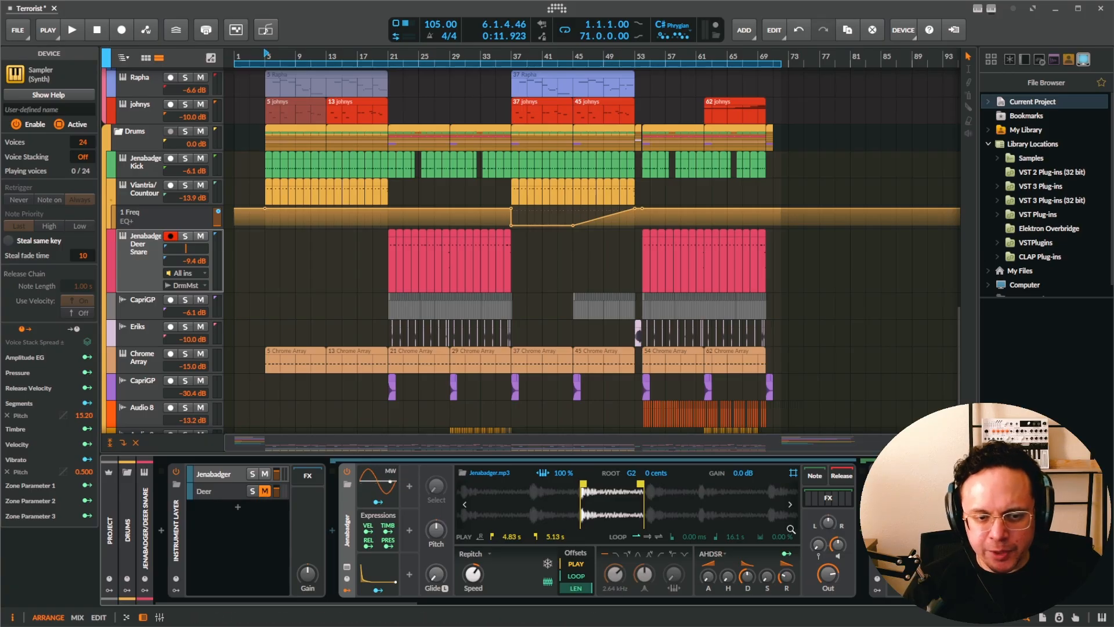
# Examine the Vocoder on the Jenabadger/Deer snare, showing and hiding its Carrier chain with the Brown Noise and Audio Receiver devices.
pyautogui.moveTo(828, 575); pyautogui.dragTo(177, 578)
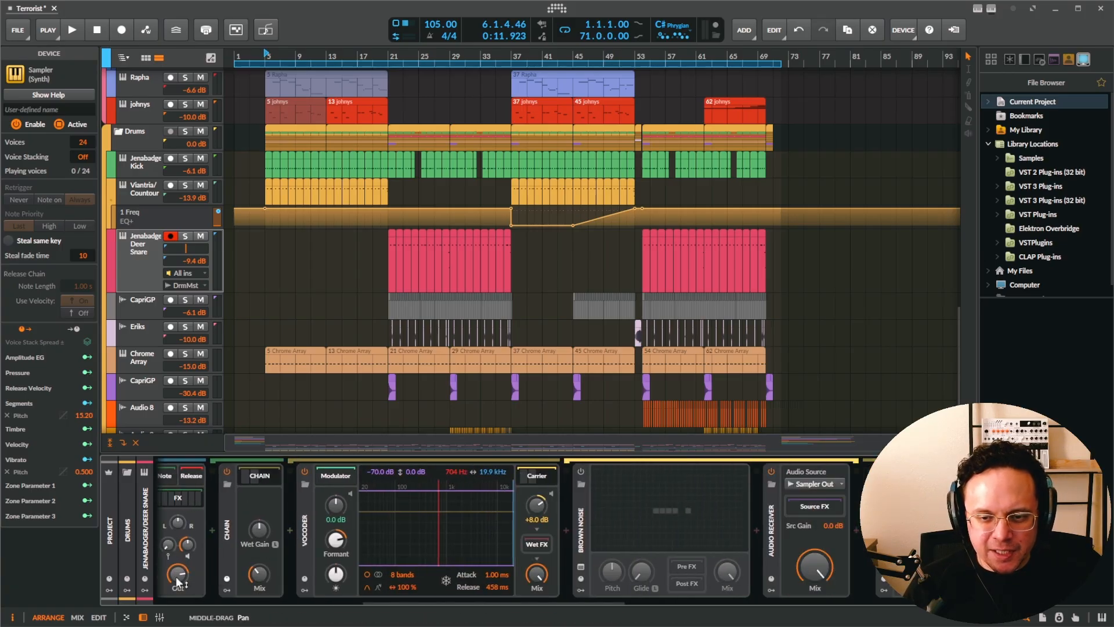
pyautogui.click(535, 477)
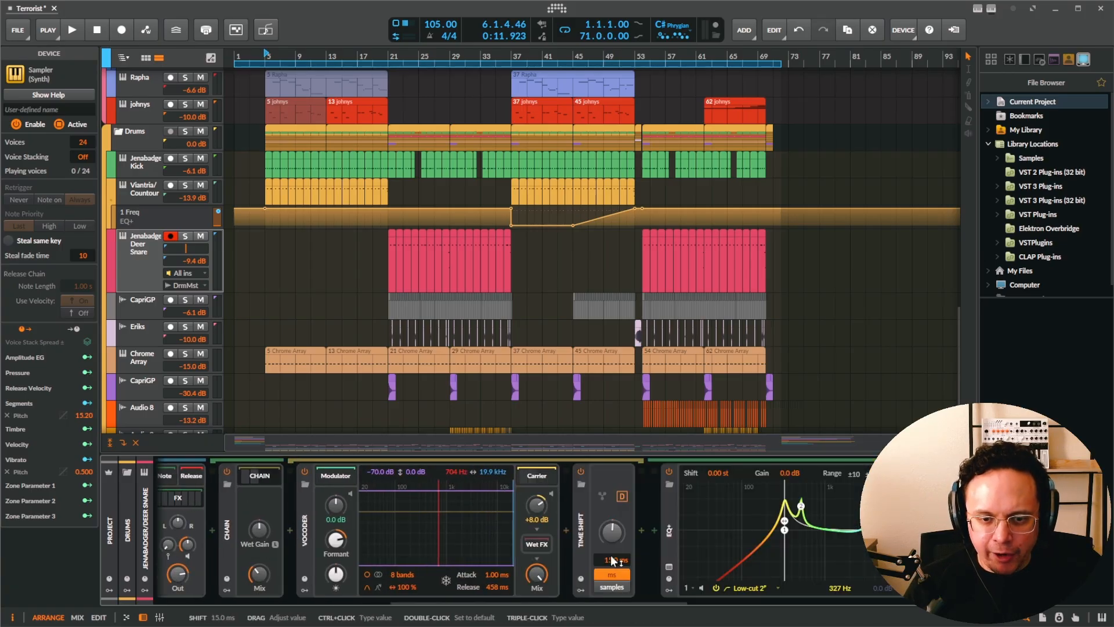
pyautogui.click(535, 482)
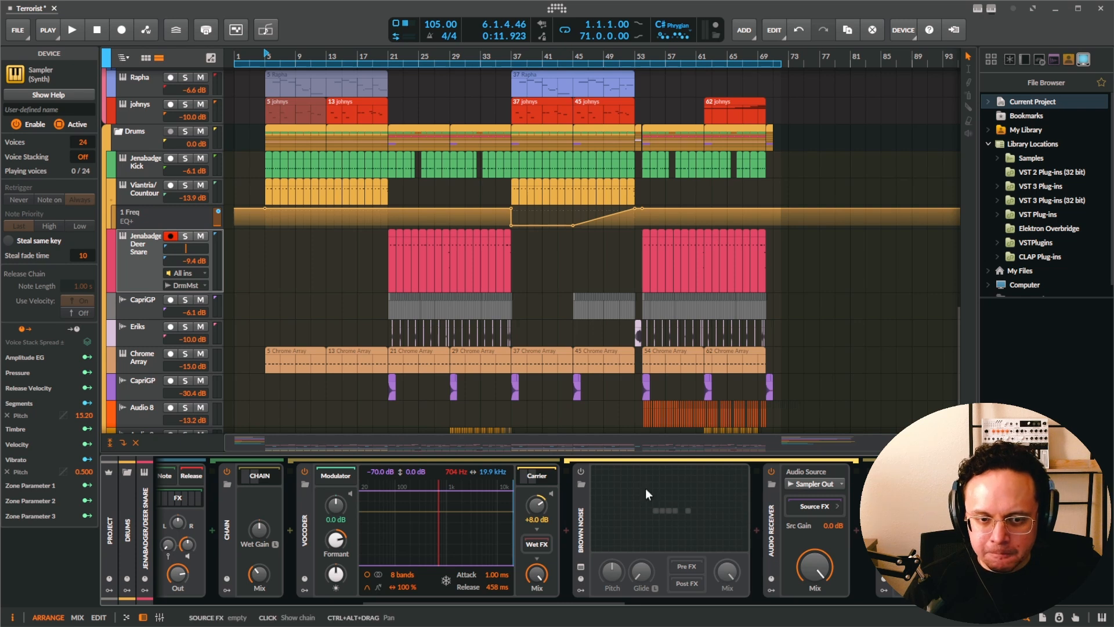
pyautogui.click(536, 475)
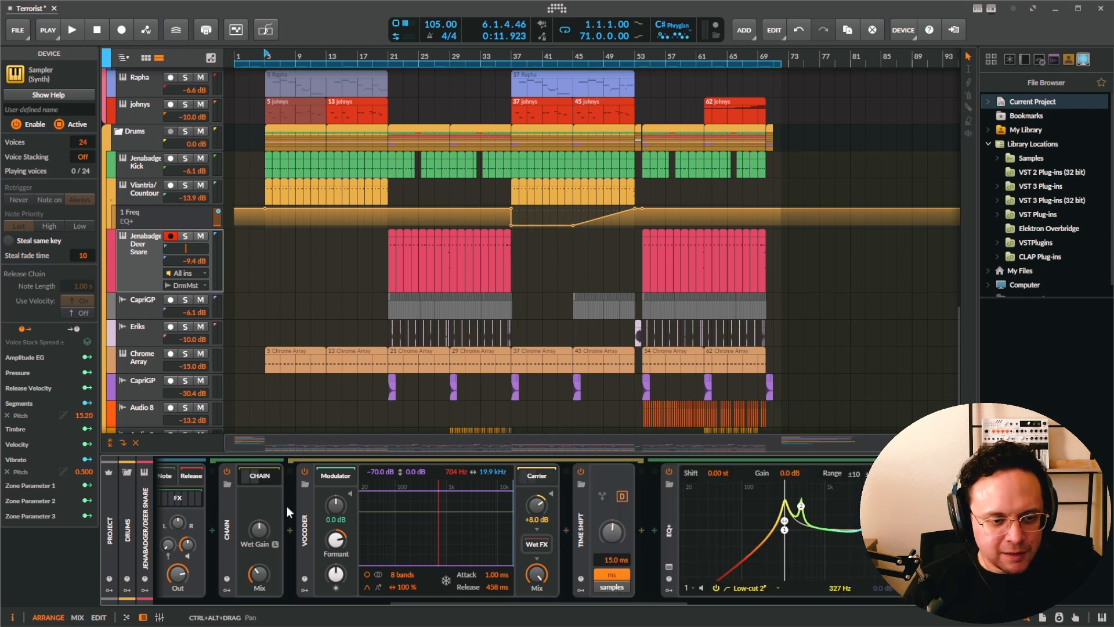
# Open the Chain device before the Vocoder and look through Transient Control, Filter+, Ring-Mod, Over and Raum.
pyautogui.click(259, 476)
pyautogui.moveTo(577, 542); pyautogui.dragTo(173, 579)
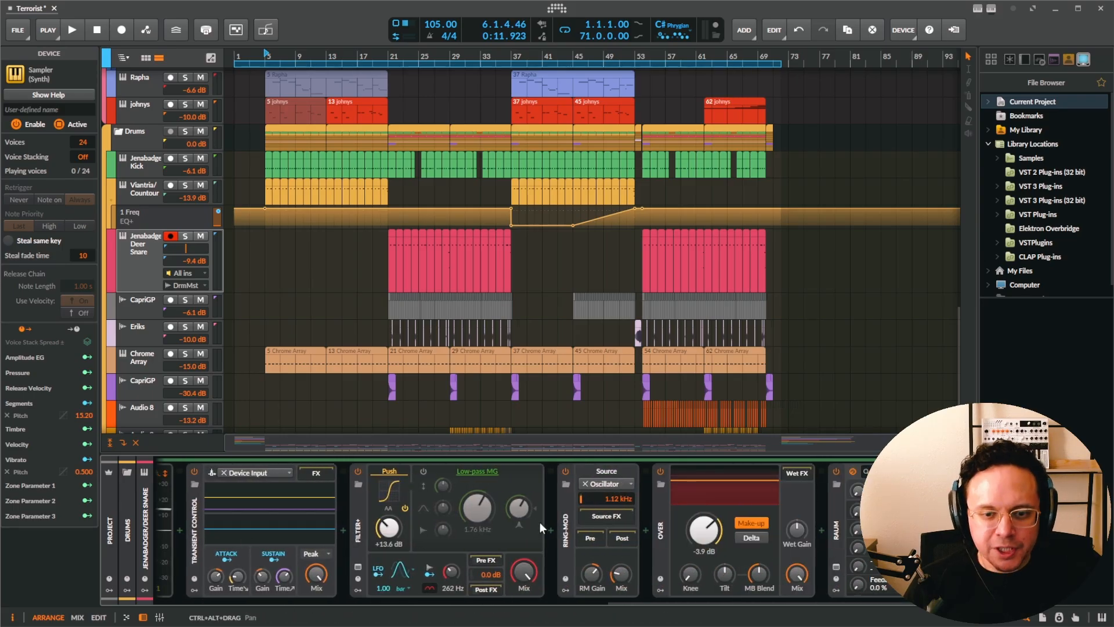
pyautogui.click(566, 526)
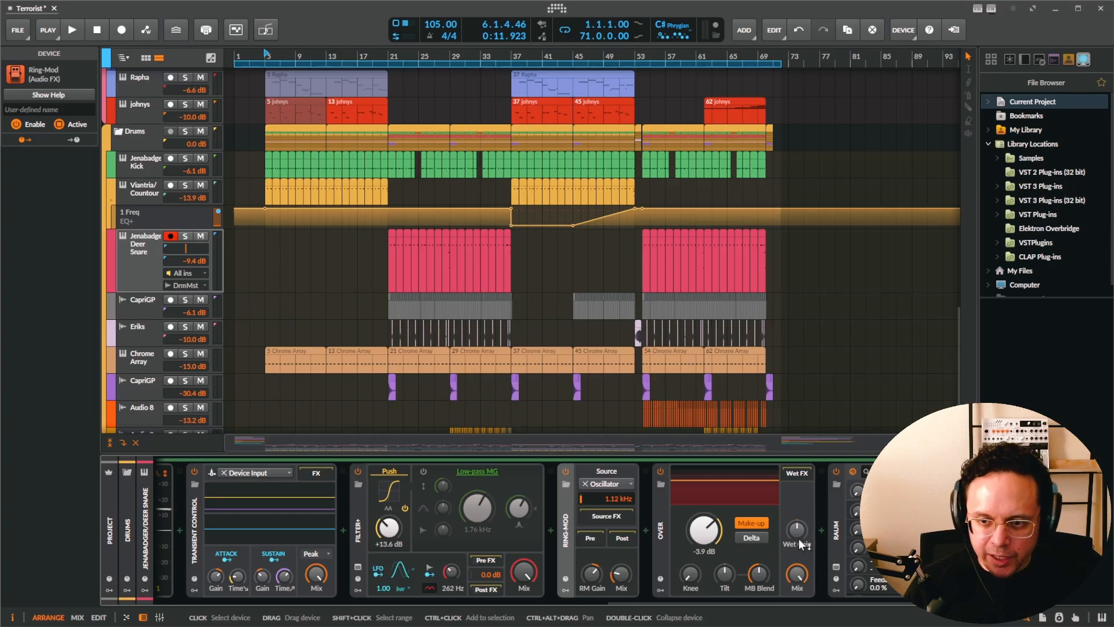
pyautogui.hscroll(-1, 174, 542)
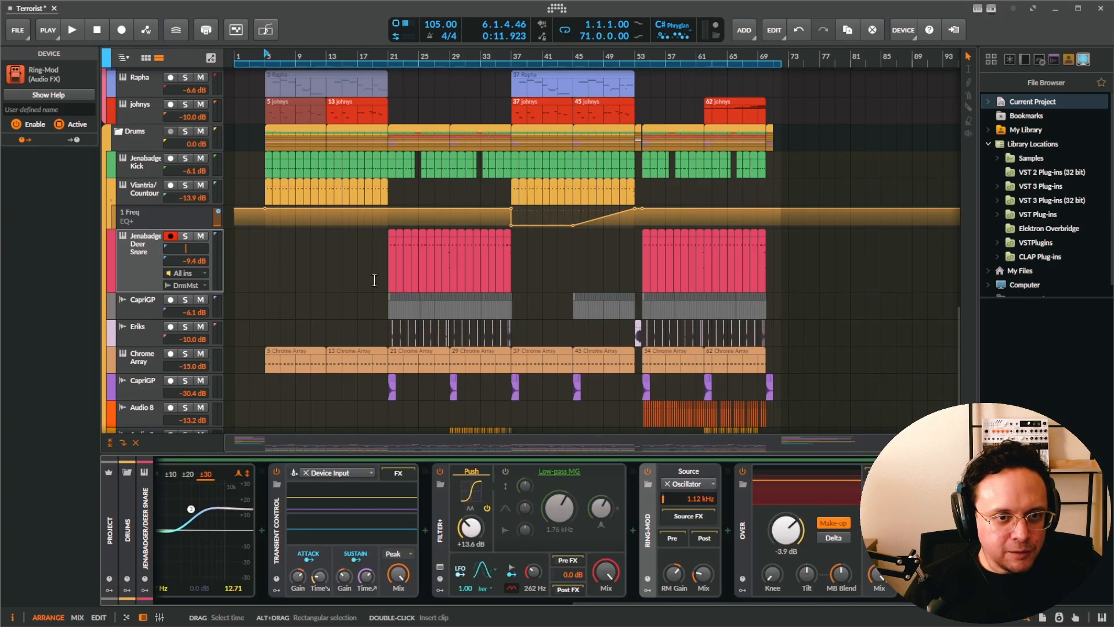
# Audition the soloed Jenabadger/Deer snare from bar 21.
pyautogui.click(392, 235)
pyautogui.press('space')
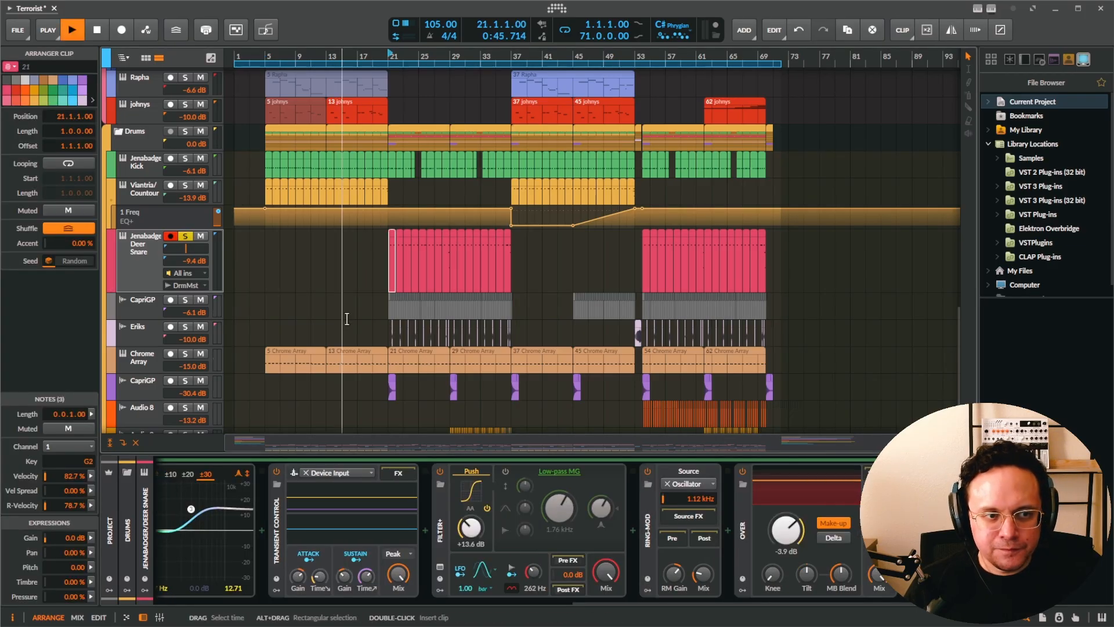
pyautogui.press('space')
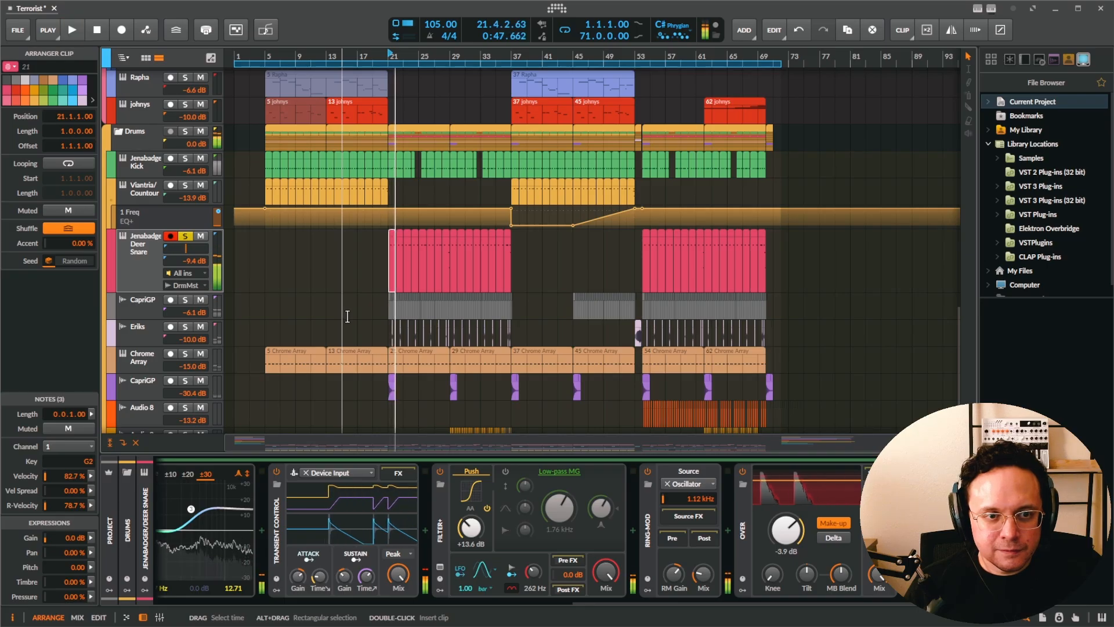
# Solo the Viantria/Countour snare, audition it from bar 5 for comparison, and clear its solo.
pyautogui.click(185, 185)
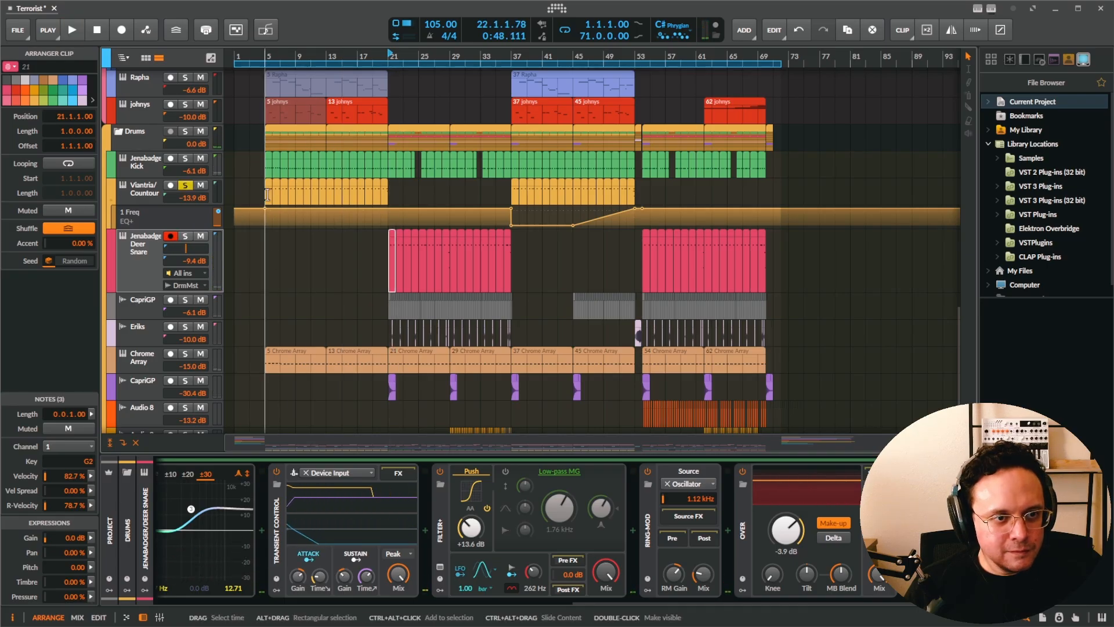
pyautogui.click(267, 194)
pyautogui.press('space')
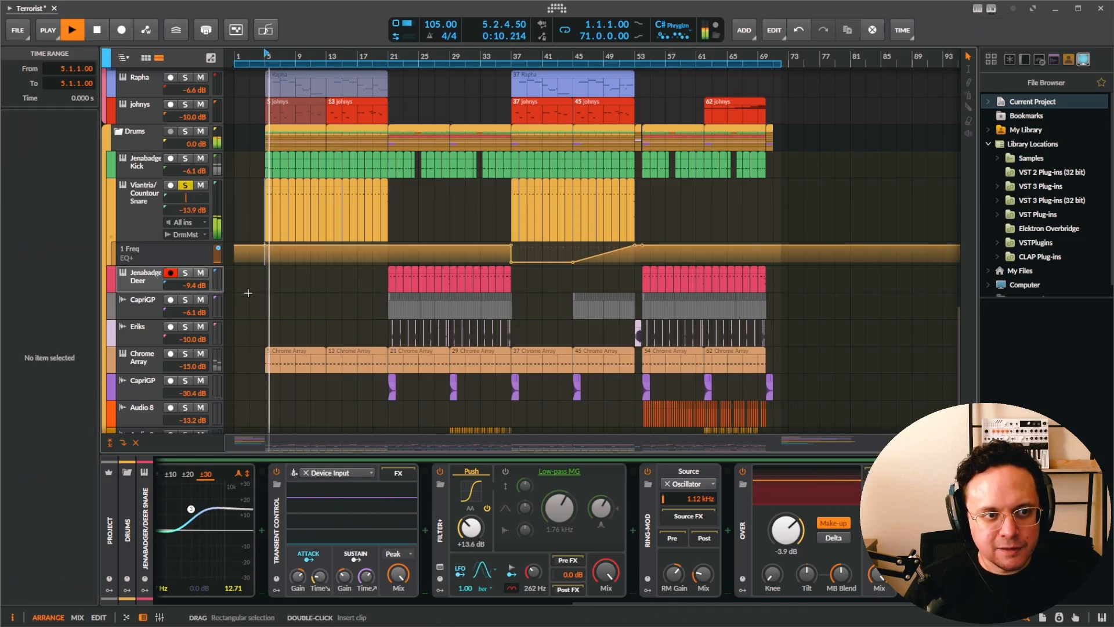
pyautogui.click(185, 184)
pyautogui.press('space')
# Solo the Jenabadger/Deer snare, set the playback position to bar 21 and look back along its device chain.
pyautogui.click(185, 273)
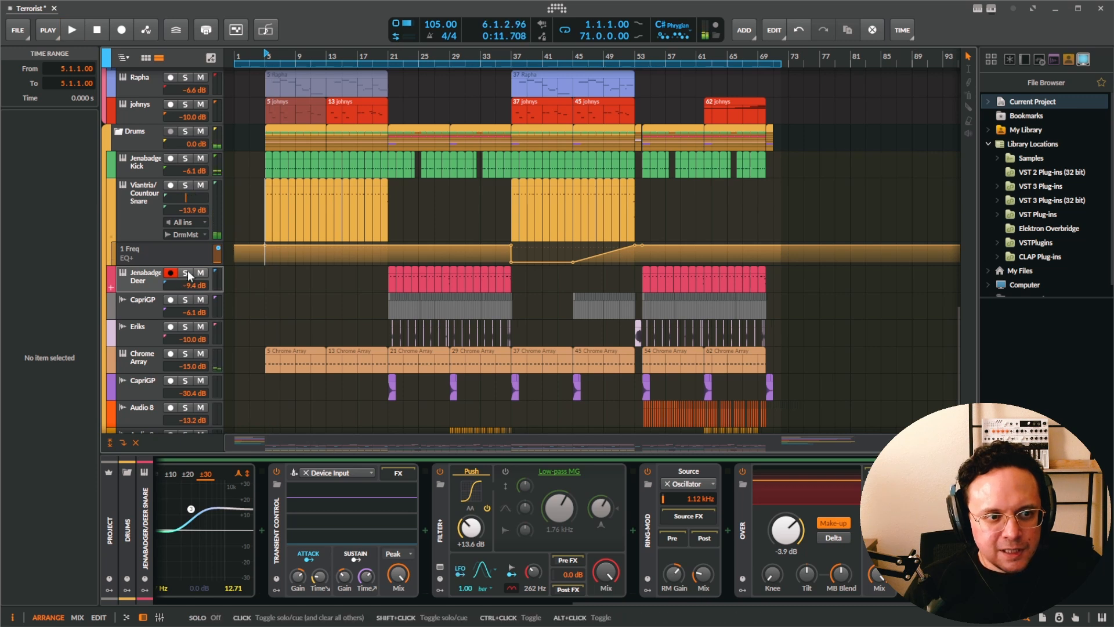
pyautogui.click(391, 269)
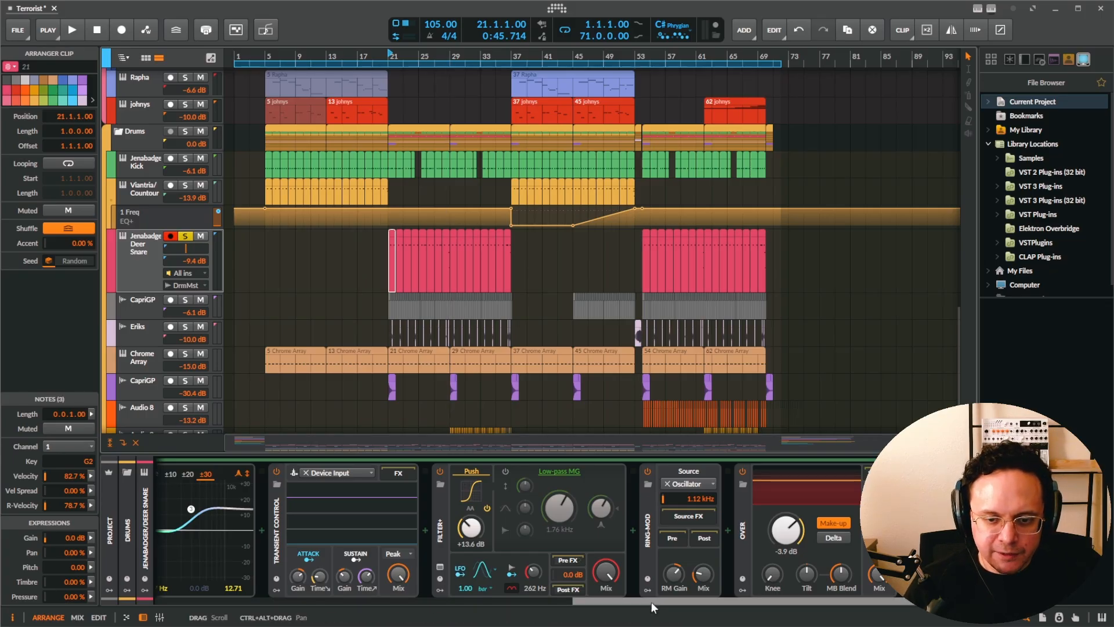
pyautogui.moveTo(651, 601); pyautogui.dragTo(253, 590)
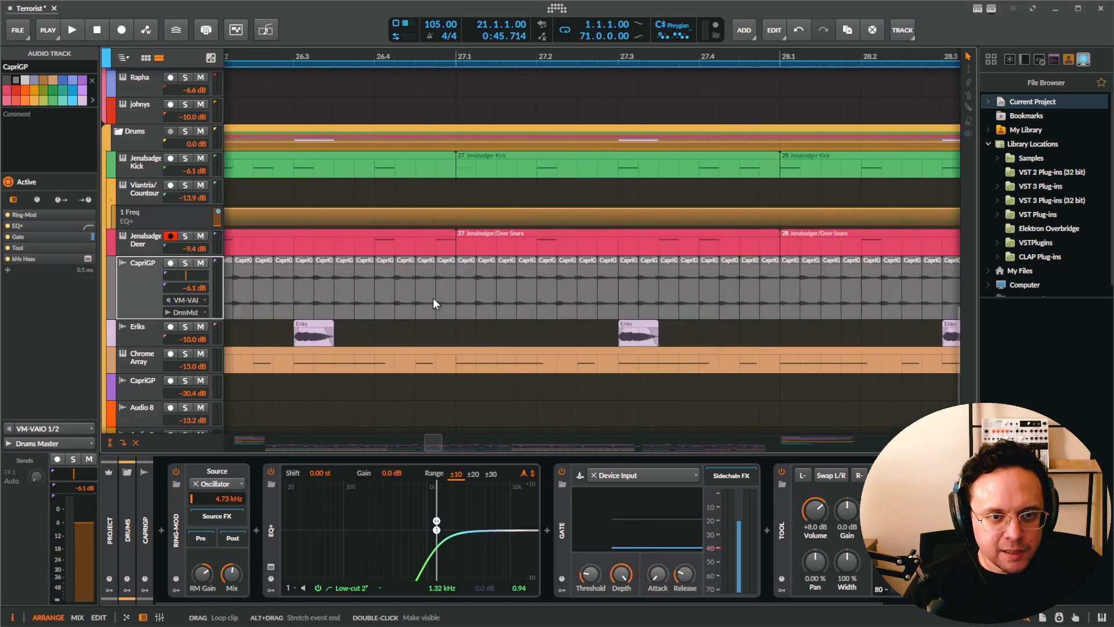
# Solo the gray CapriGP audio track and audition its sliced clips from 26.4.2.
pyautogui.scroll(5, 433, 298)
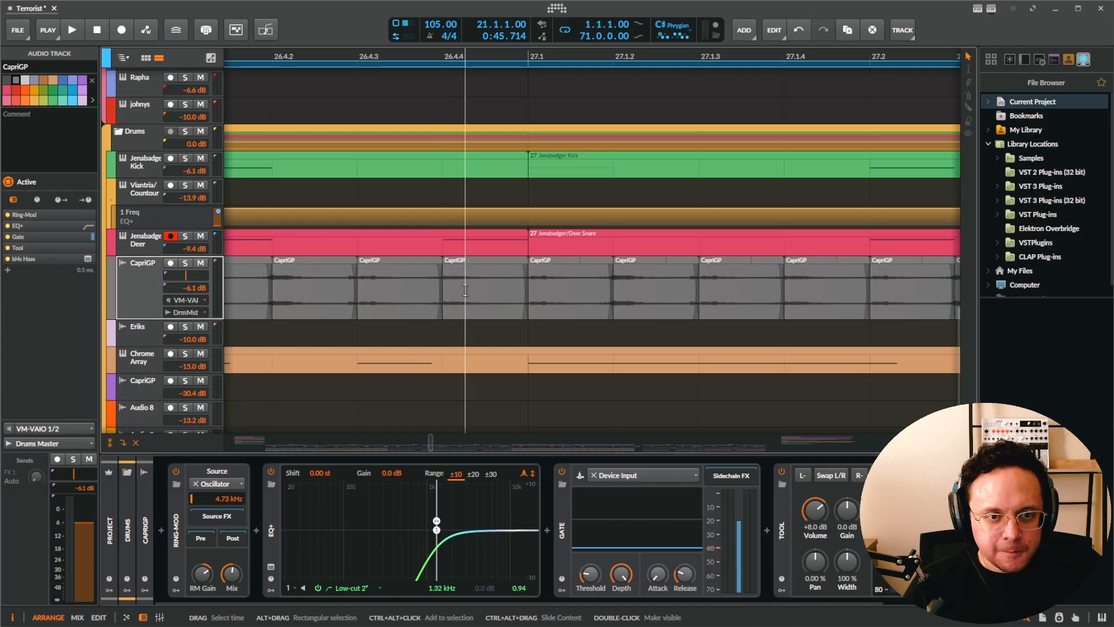
pyautogui.click(185, 262)
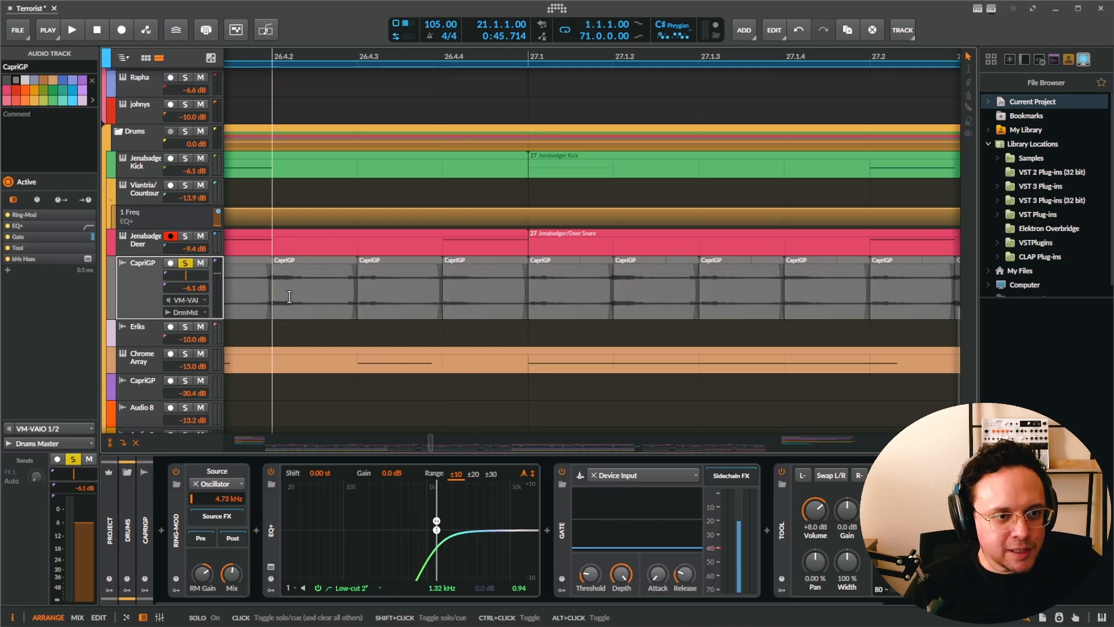
pyautogui.click(276, 309)
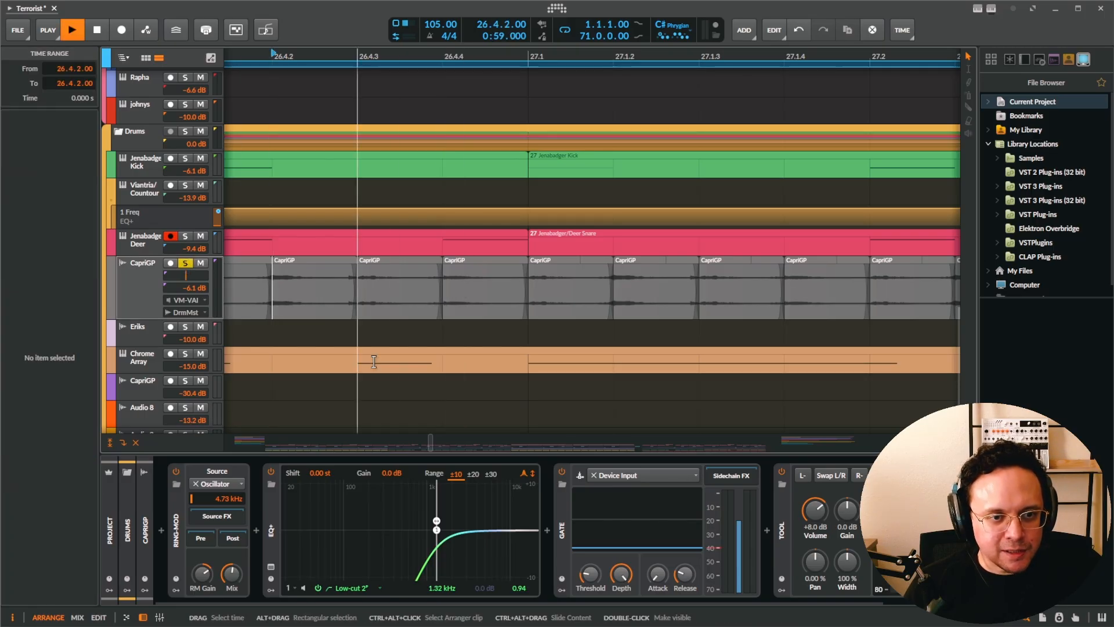
pyautogui.press('space')
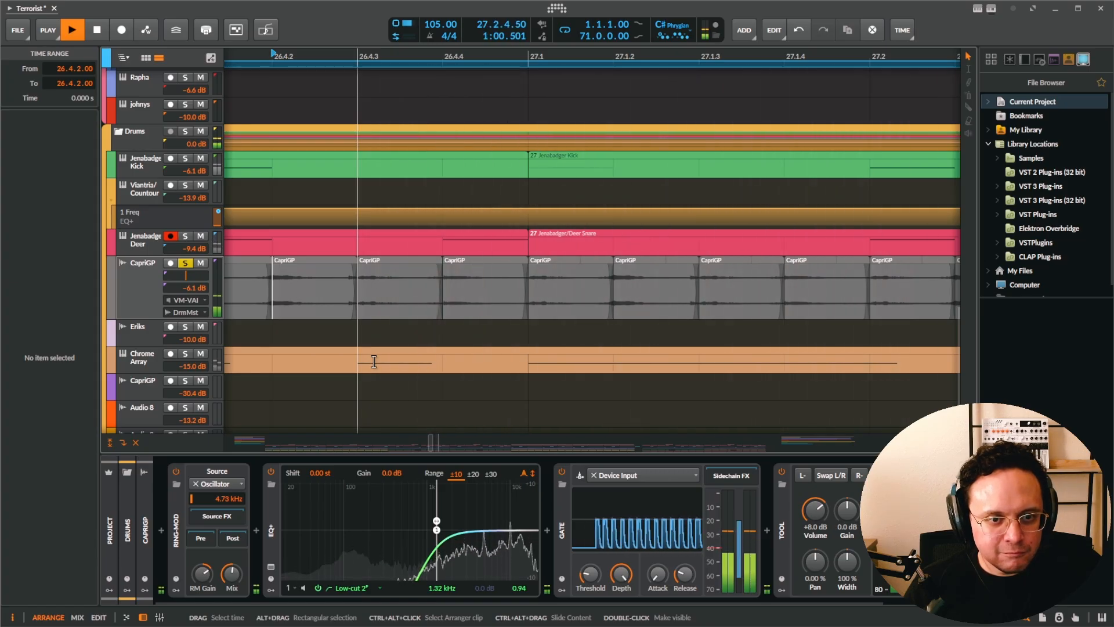
pyautogui.press('space')
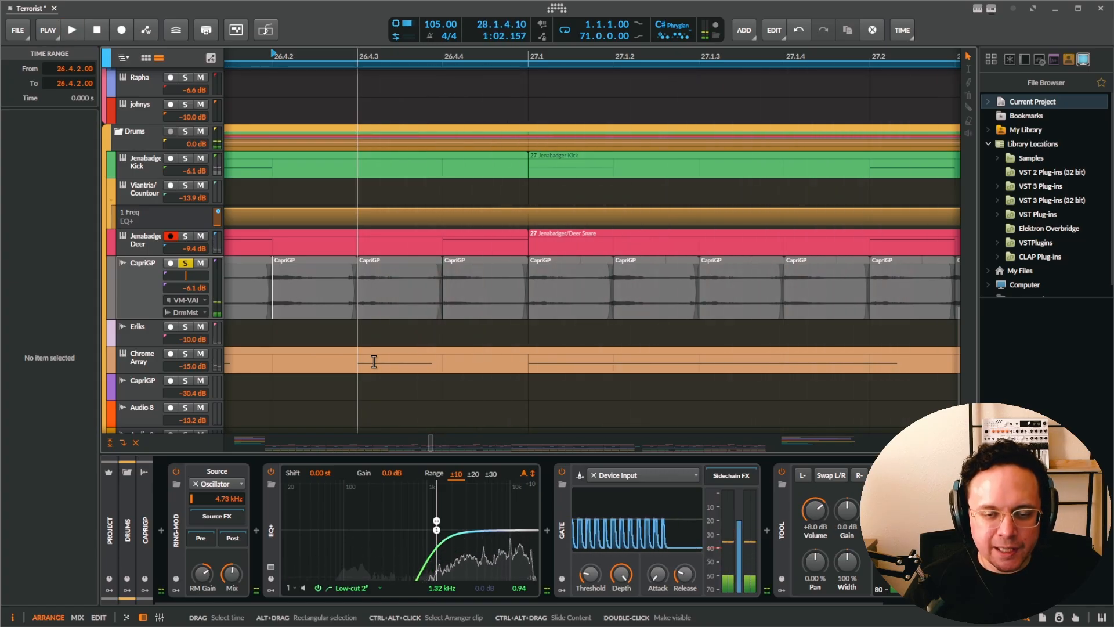
# Look over the CapriGP clips across the arrangement and examine the track's Ring-Mod, EQ+, Gate, Tool and kHs Haas devices.
pyautogui.scroll(-3, 302, 337)
pyautogui.scroll(-3, 302, 336)
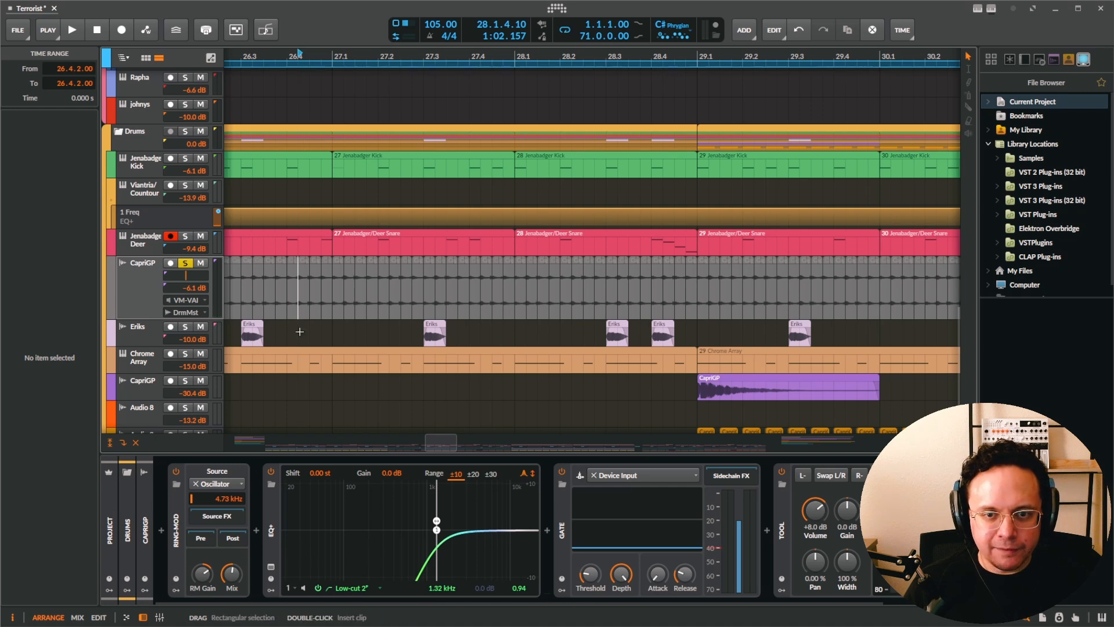
pyautogui.hscroll(-5, 303, 336)
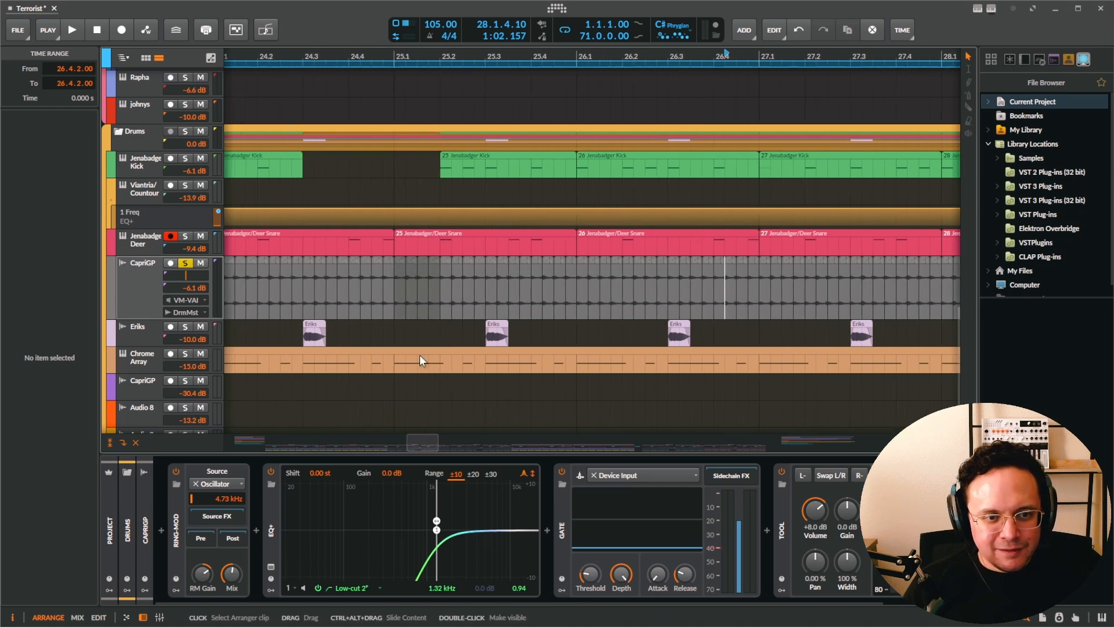
pyautogui.scroll(-3, 419, 355)
pyautogui.scroll(-3, 415, 355)
pyautogui.scroll(-4, 409, 355)
pyautogui.click(259, 517)
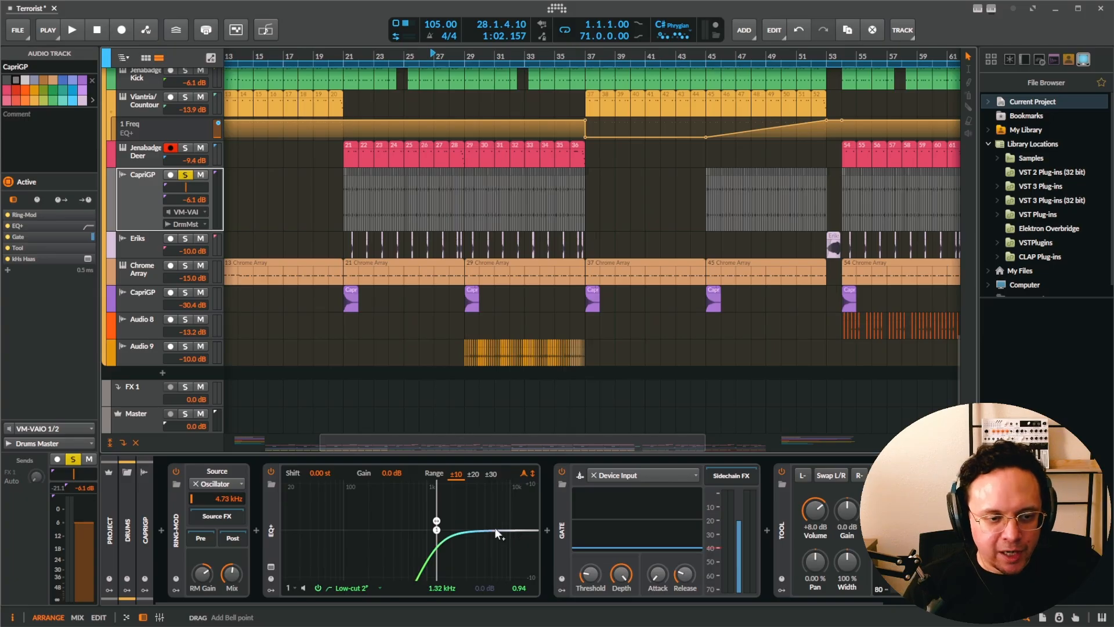
pyautogui.moveTo(548, 532); pyautogui.dragTo(443, 533)
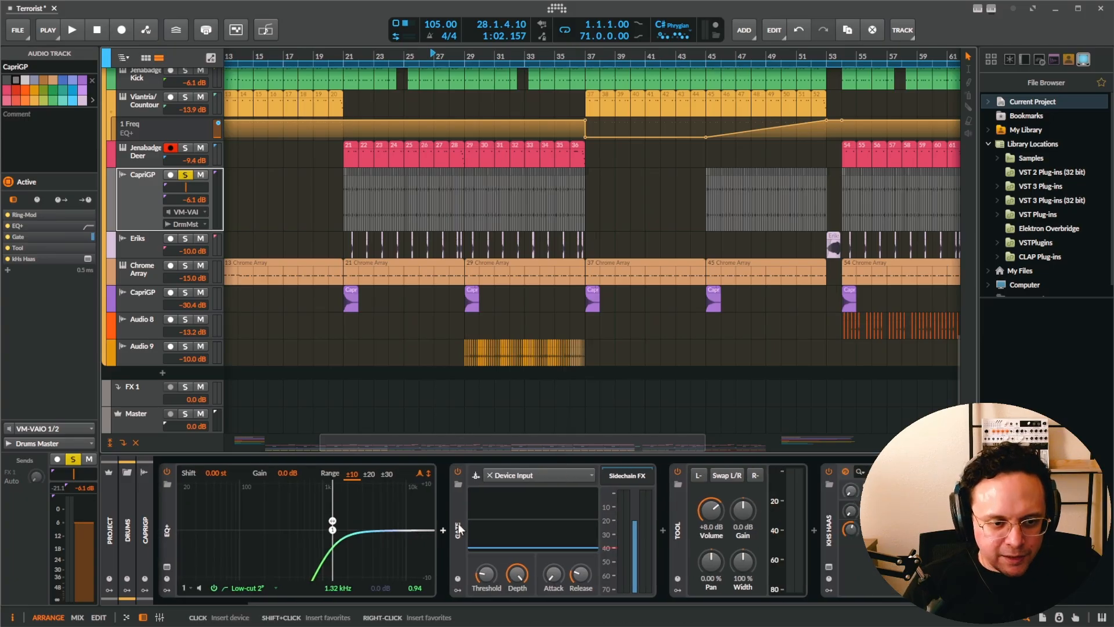
pyautogui.click(462, 528)
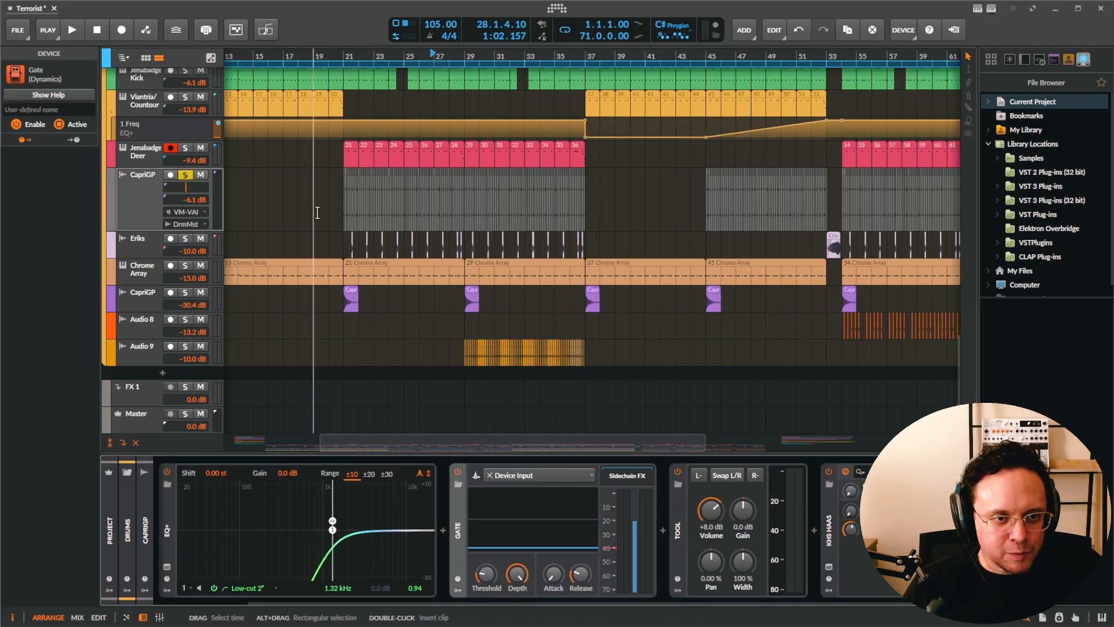
# Audition the soloed CapriGP track from bar 21, comparing it with the Gate switched off and back on.
pyautogui.click(337, 204)
pyautogui.press('space')
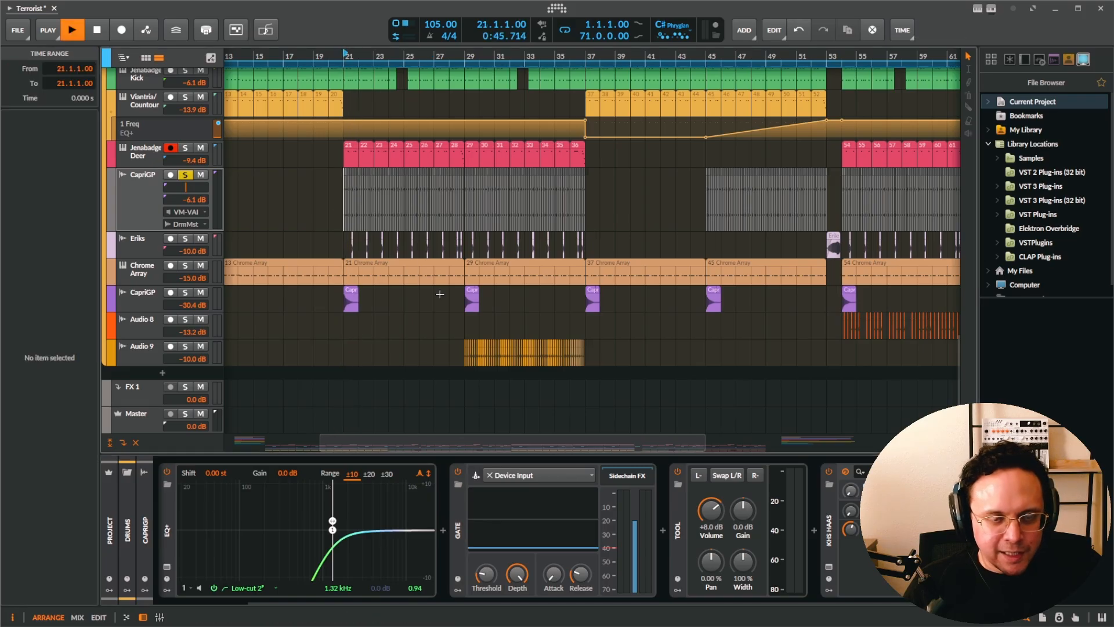
pyautogui.click(457, 471)
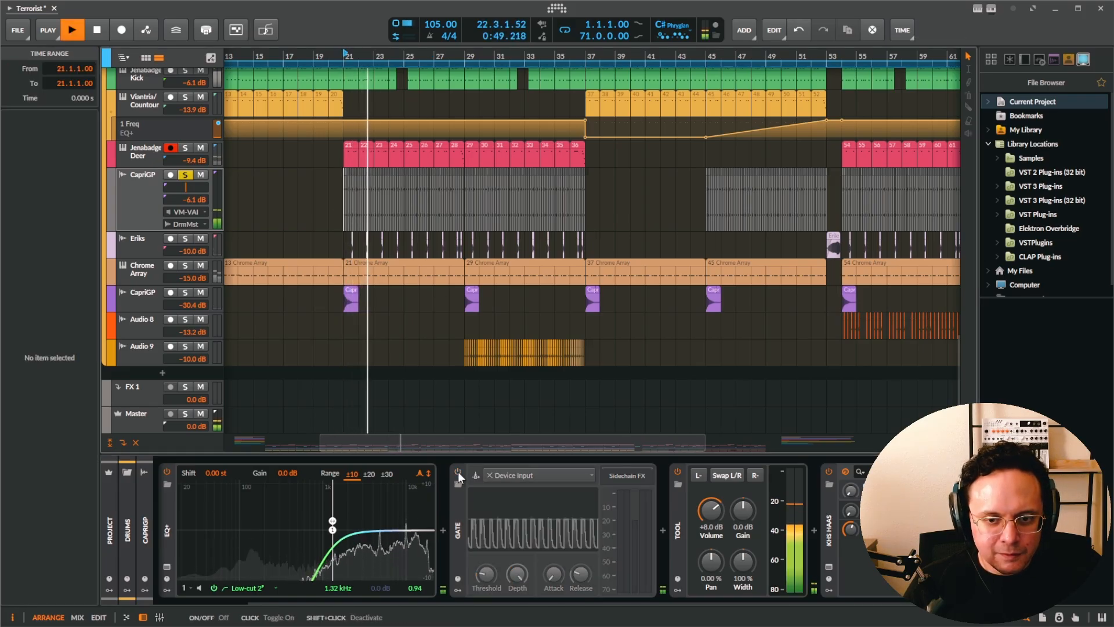
pyautogui.click(458, 471)
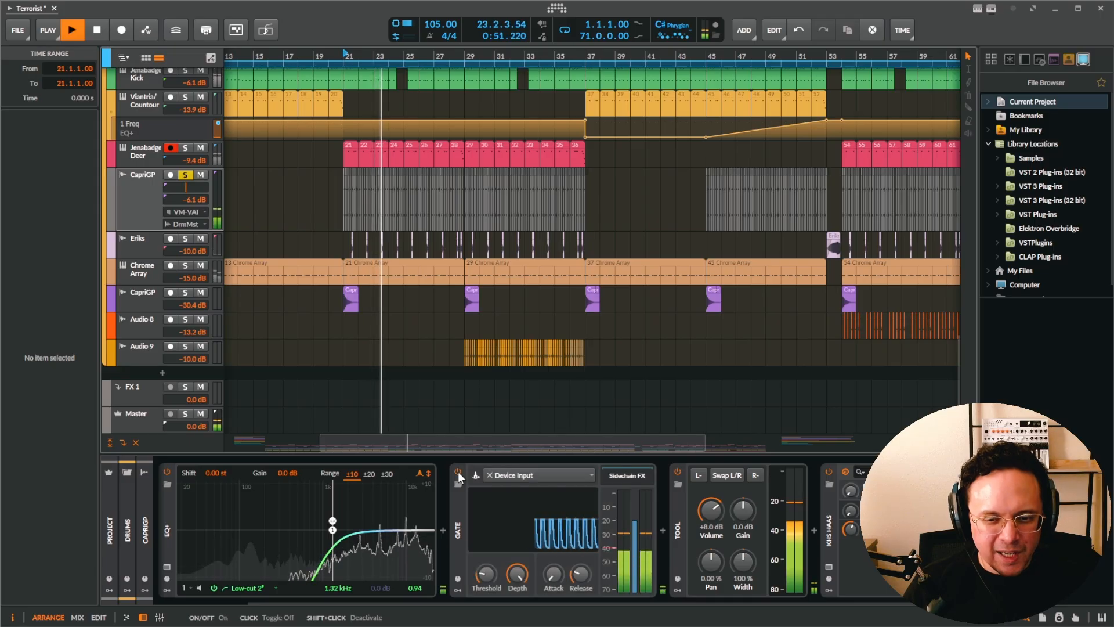
# Stop playback and examine the Eriks track's clips from bar 21 and the Nasal Squelches preset in its Infiltrator plug-in.
pyautogui.press('space')
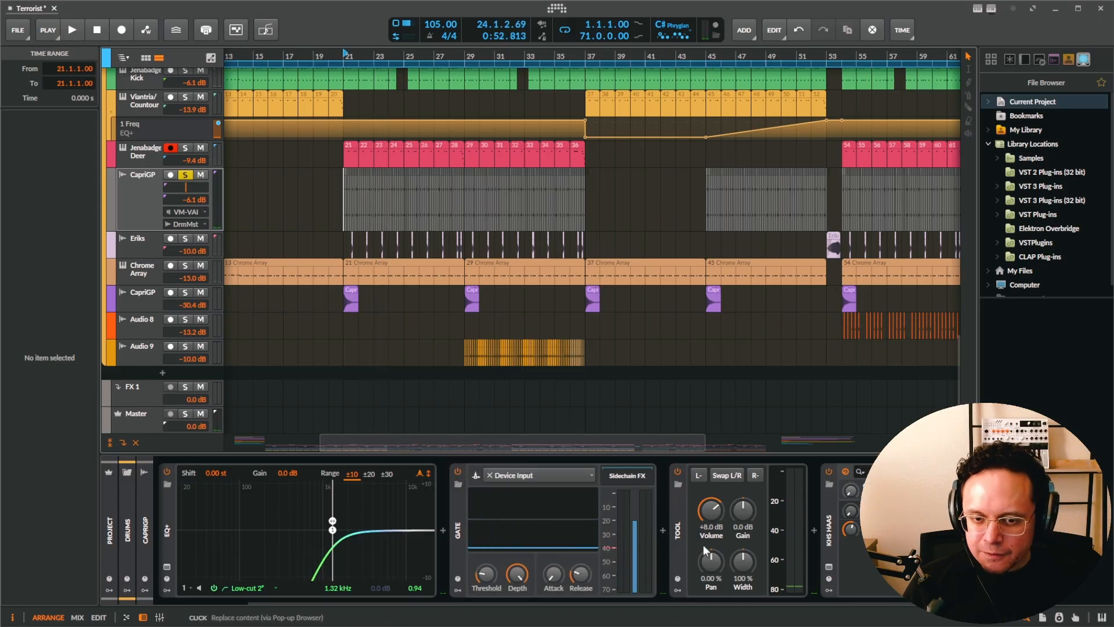
pyautogui.click(834, 534)
pyautogui.click(139, 246)
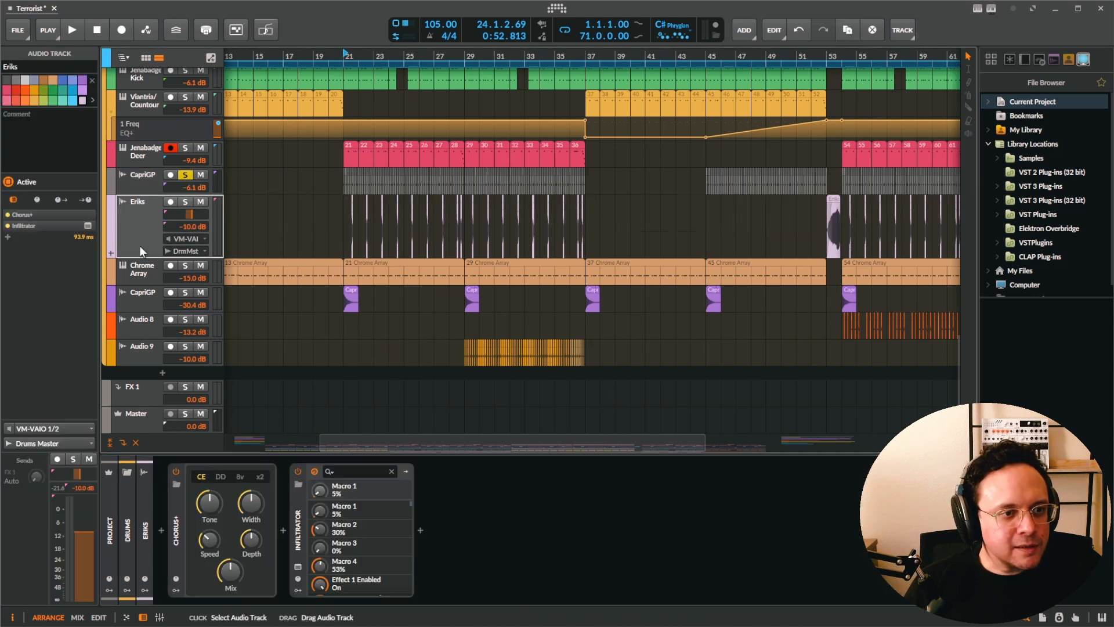
pyautogui.scroll(10, 357, 226)
pyautogui.click(329, 238)
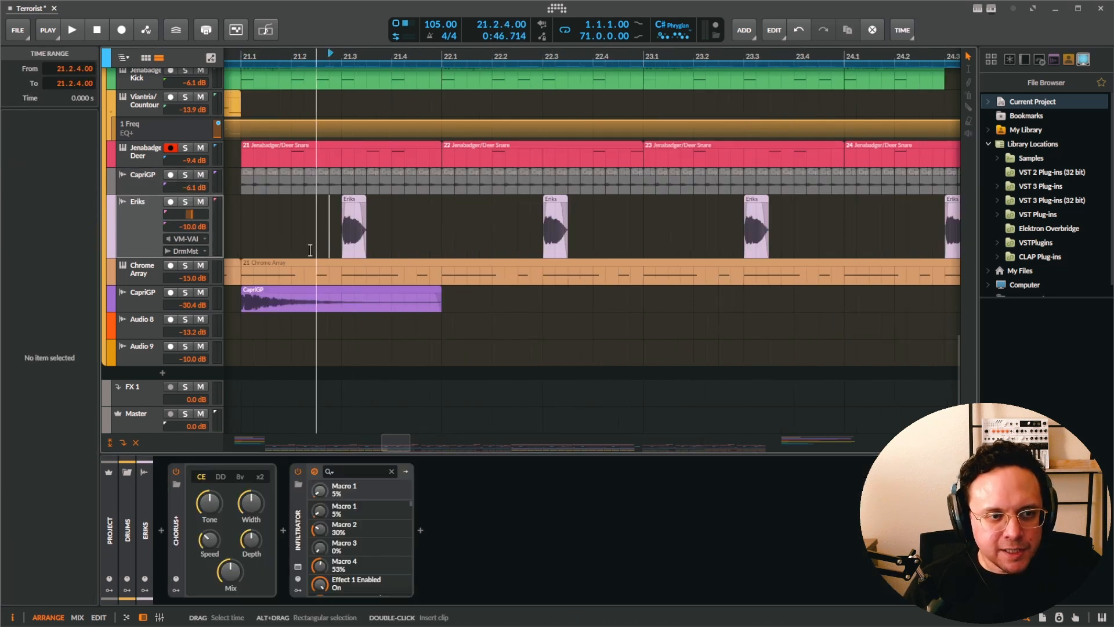
pyautogui.click(148, 228)
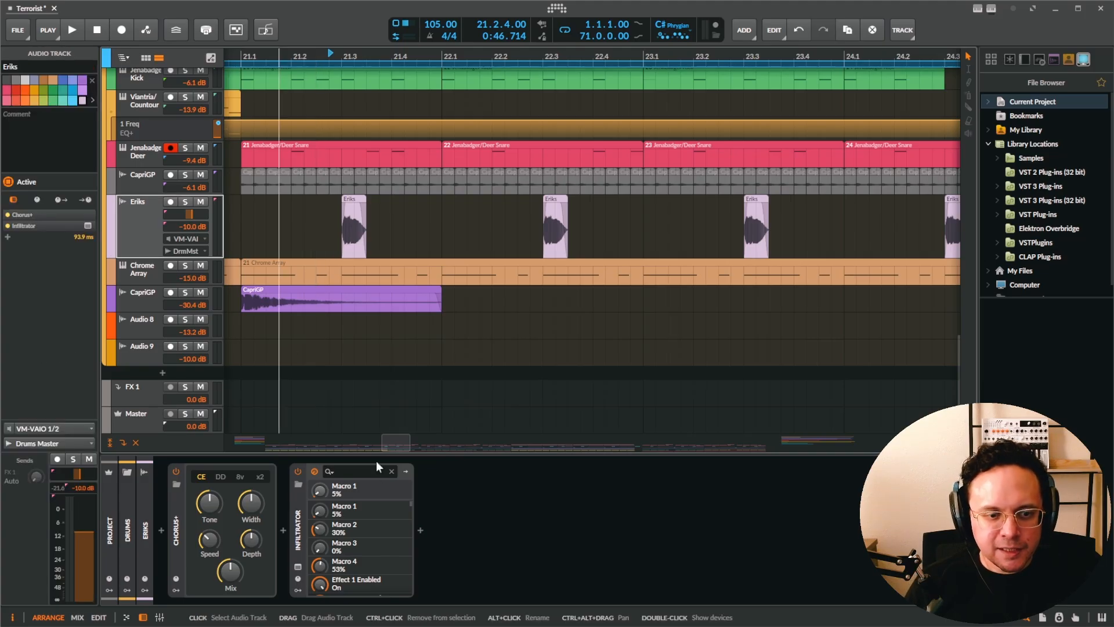
pyautogui.click(298, 566)
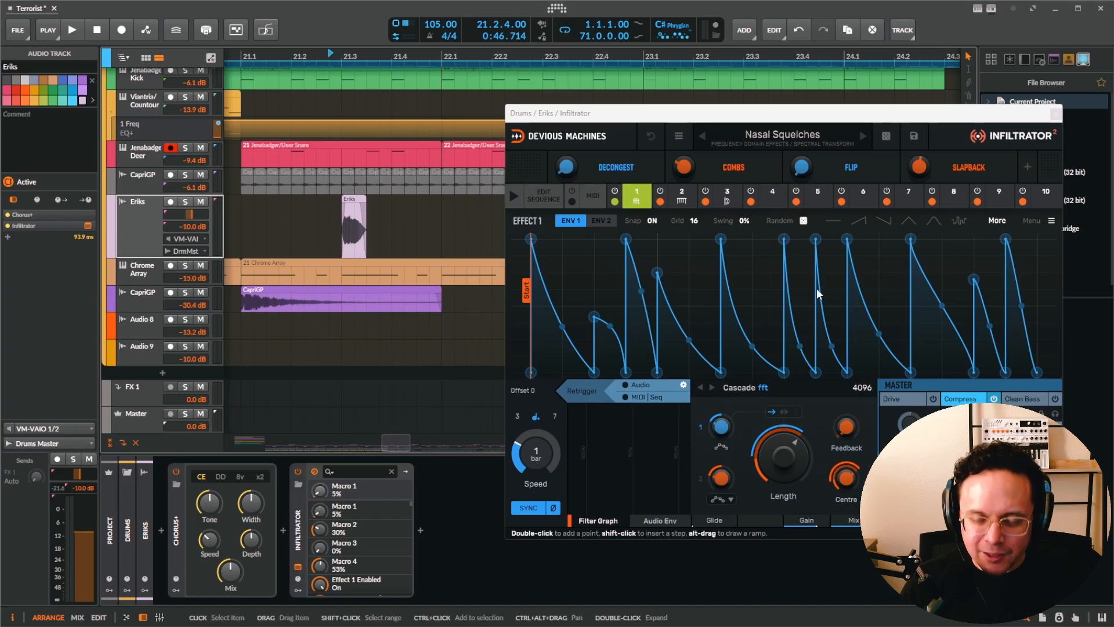
pyautogui.click(1055, 114)
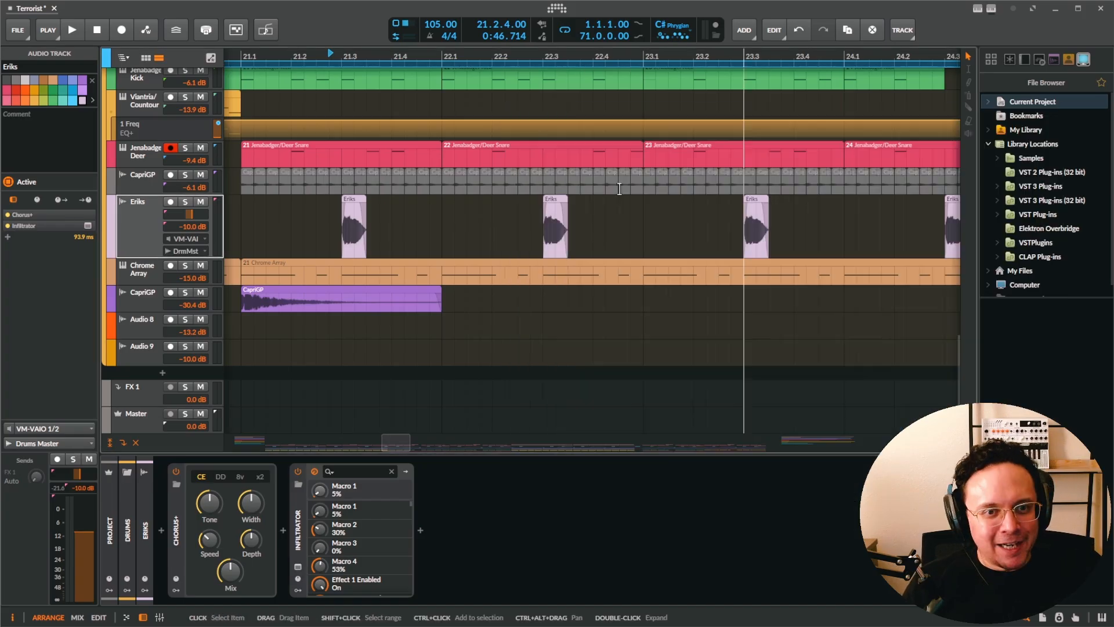
# Solo the Eriks track and audition its short clips from 21.3.1.
pyautogui.click(354, 226)
pyautogui.click(184, 203)
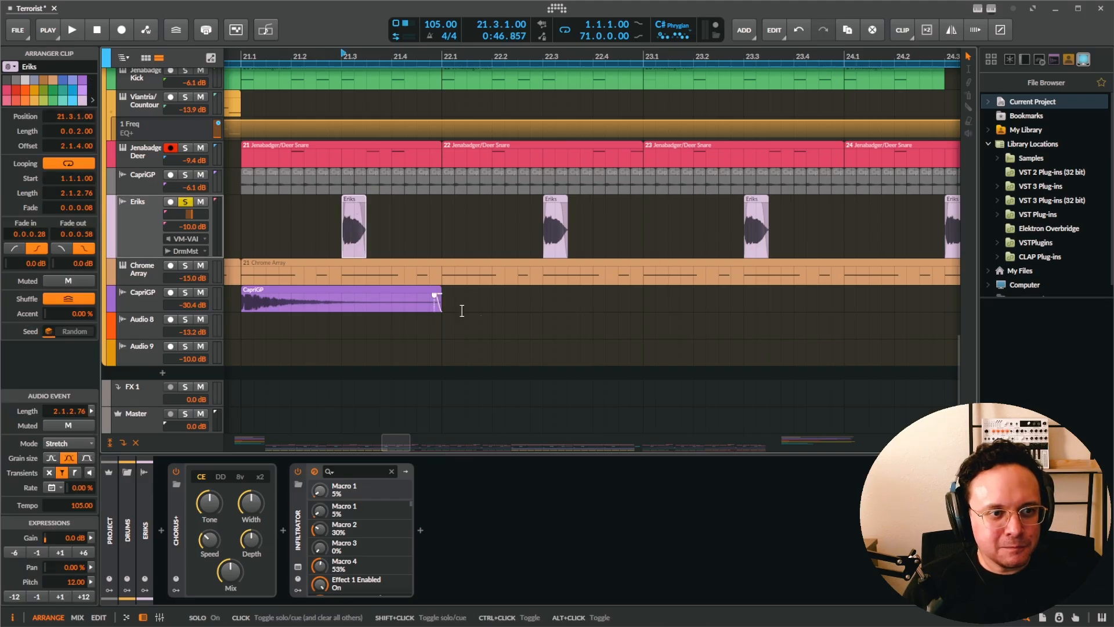
pyautogui.press('space')
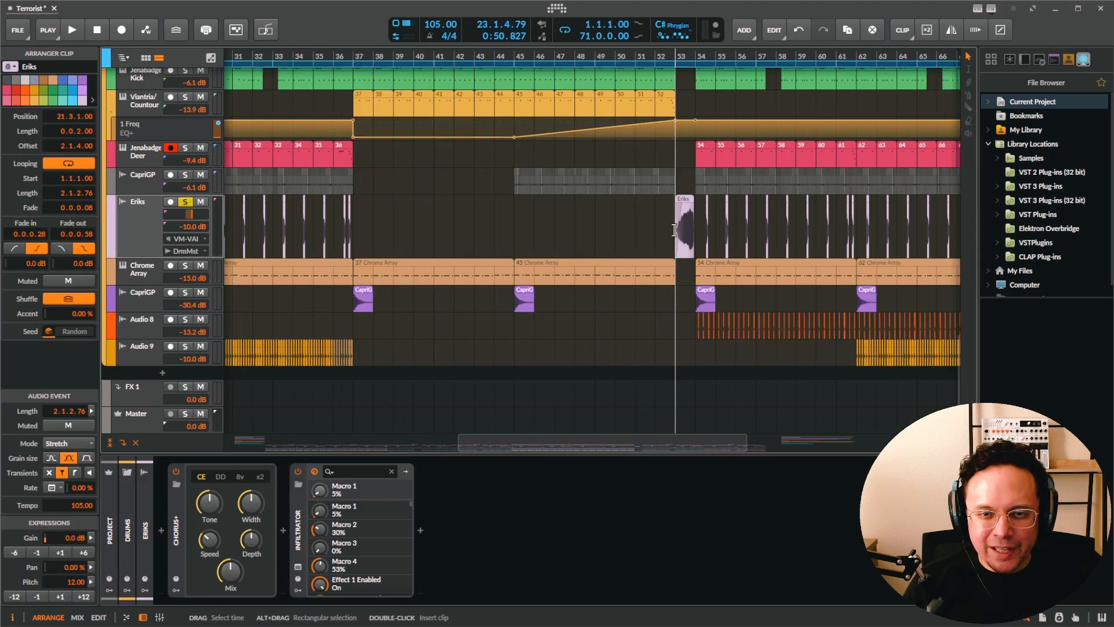
# Audition the soloed Eriks track from bar 53, covering its long clip and the short clip that follows.
pyautogui.click(684, 332)
pyautogui.scroll(4, 684, 331)
pyautogui.scroll(-4, 685, 332)
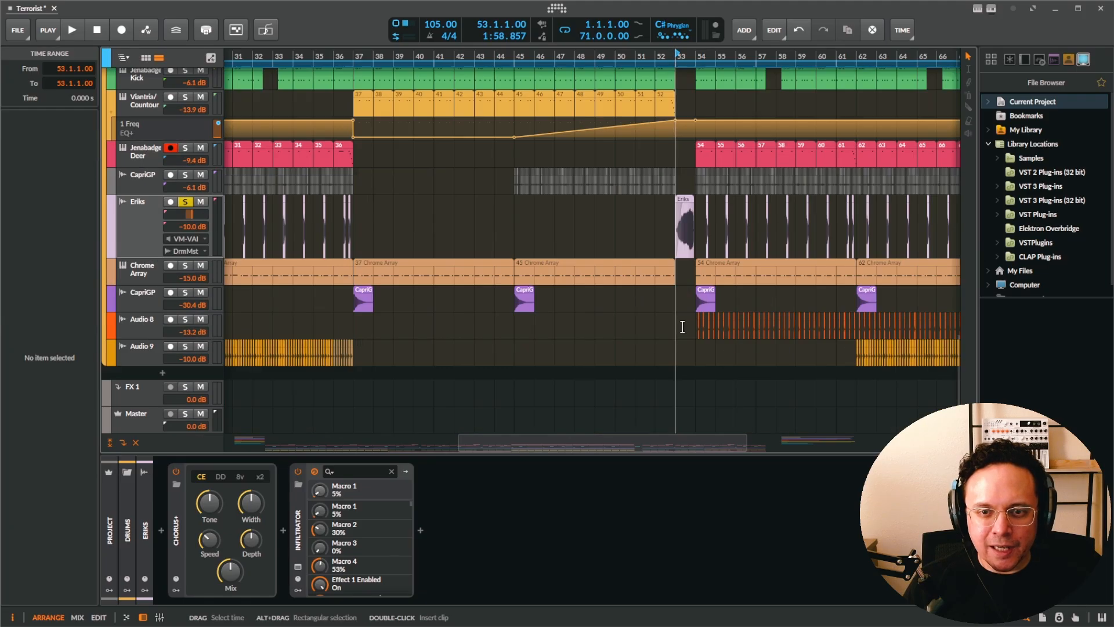
pyautogui.hscroll(3, 553, 326)
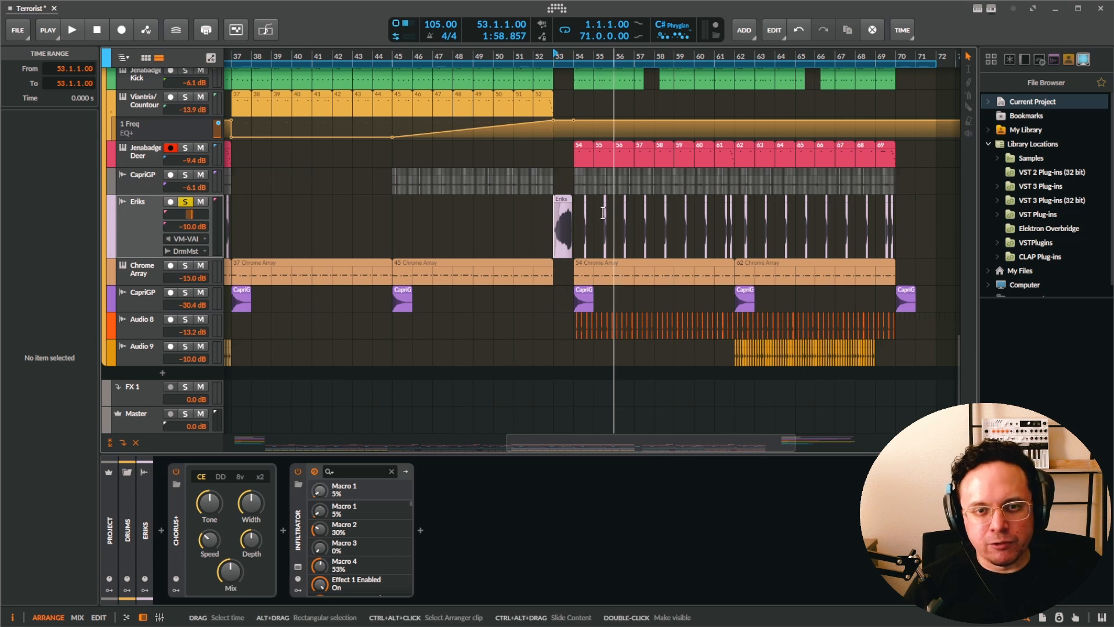
pyautogui.press('space')
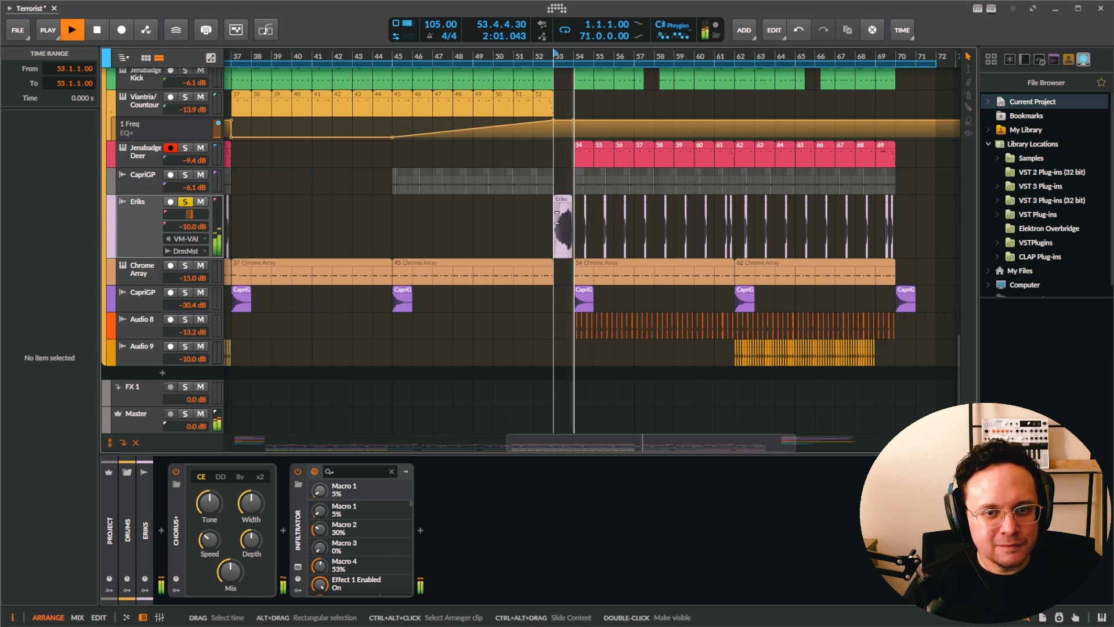
pyautogui.press('space')
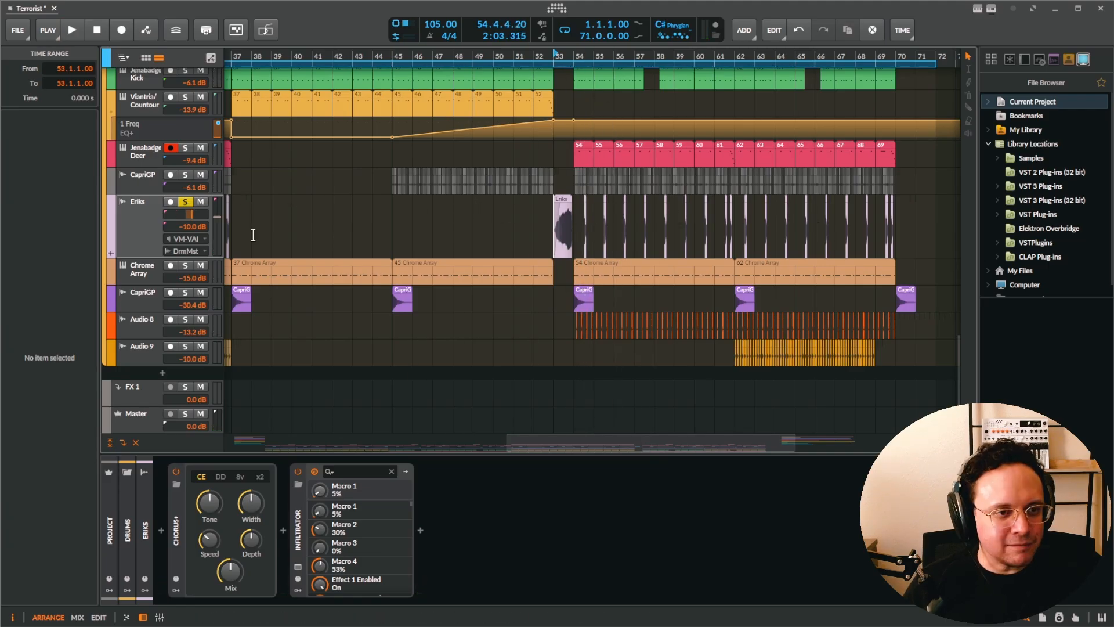
# Look at the Chrome Array instrument track's Sampler and audition the soloed source Chrome Array recording from bar 1.
pyautogui.click(144, 268)
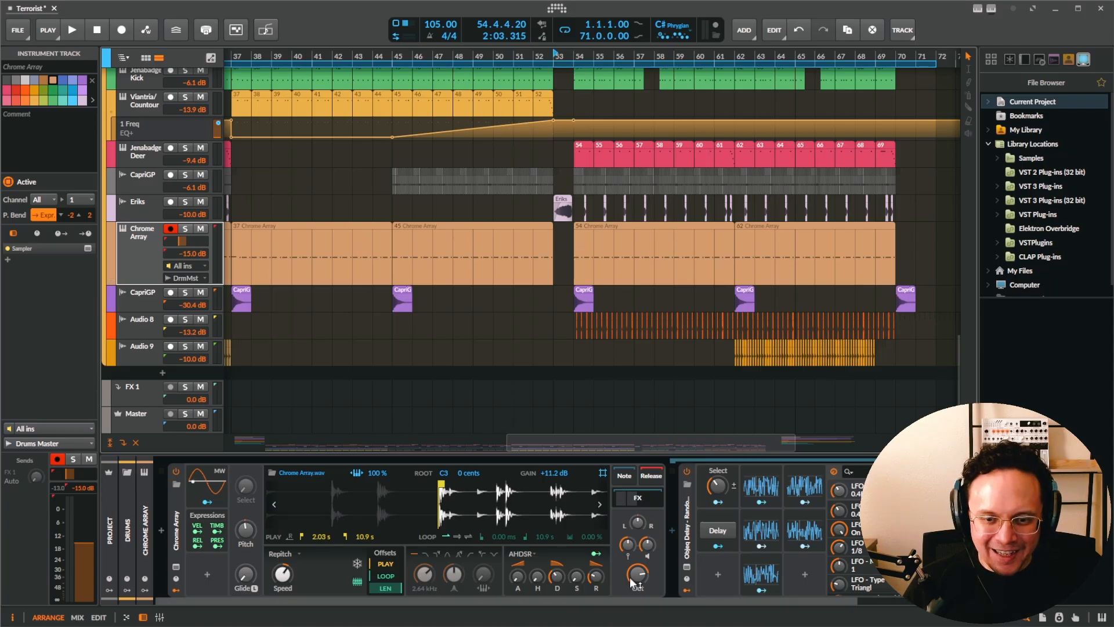
pyautogui.click(638, 495)
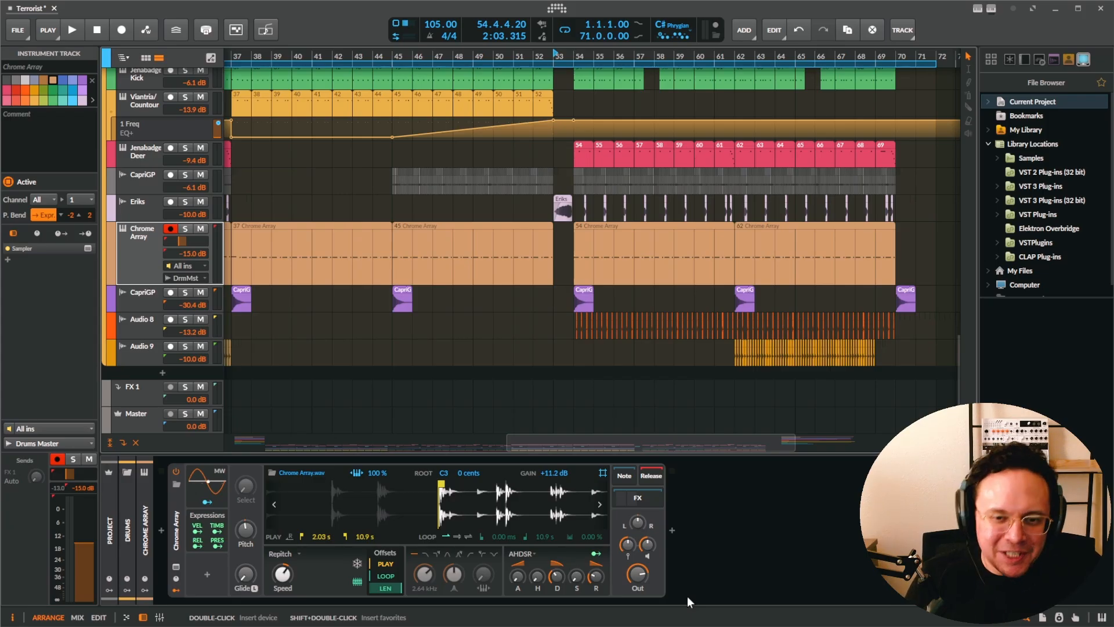
pyautogui.moveTo(540, 443); pyautogui.dragTo(256, 442)
pyautogui.scroll(15, 431, 277)
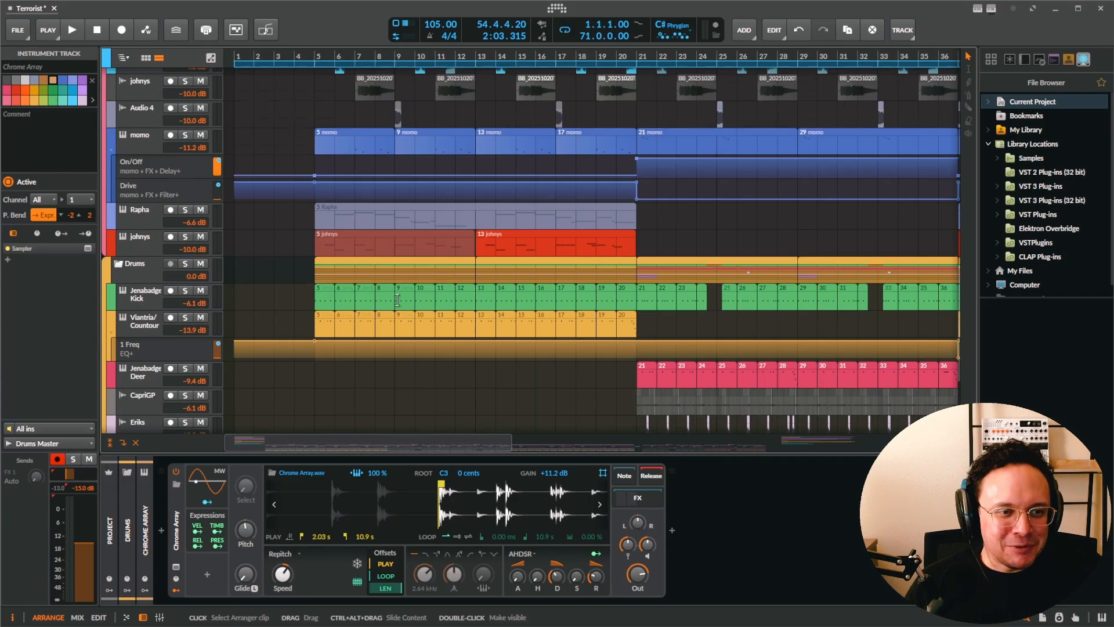
pyautogui.press('space')
pyautogui.click(267, 137)
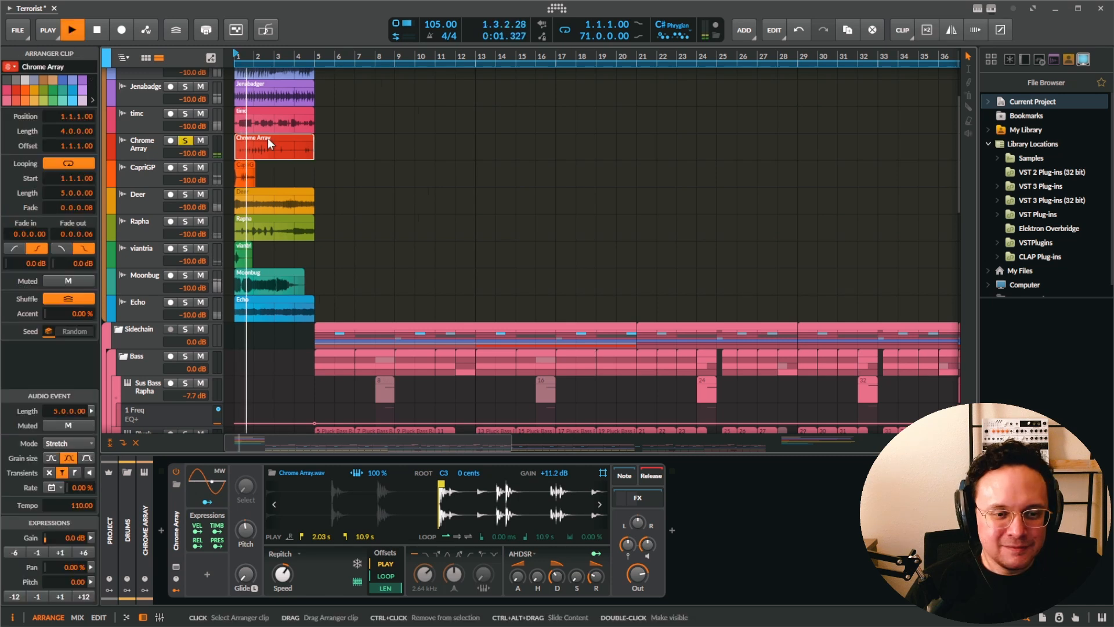
pyautogui.press('space')
pyautogui.click(185, 140)
pyautogui.scroll(-9, 669, 290)
pyautogui.scroll(-5, 668, 296)
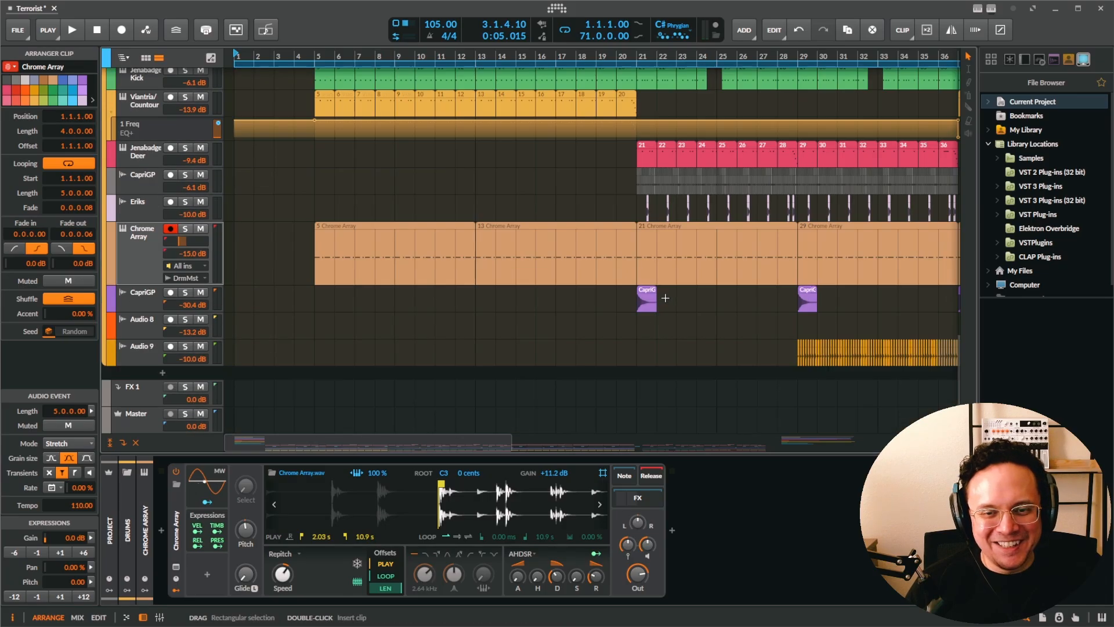
# Examine the Objeq Delay plug-in and the Raum reverb in the Chrome Array Sampler's FX chain.
pyautogui.click(144, 247)
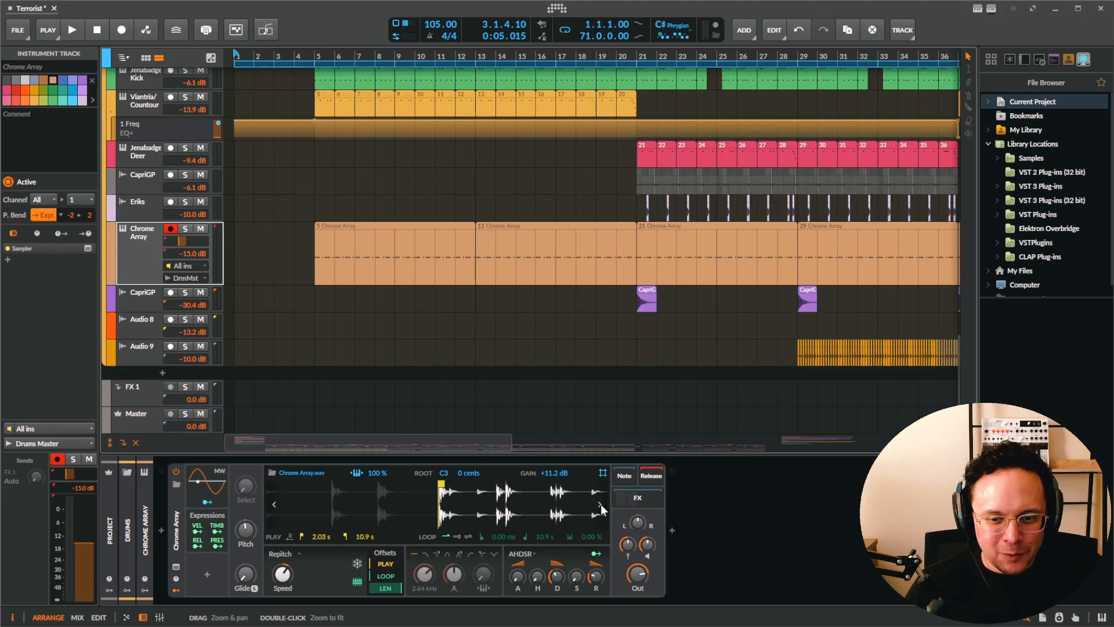
pyautogui.click(642, 499)
pyautogui.hscroll(3, 624, 571)
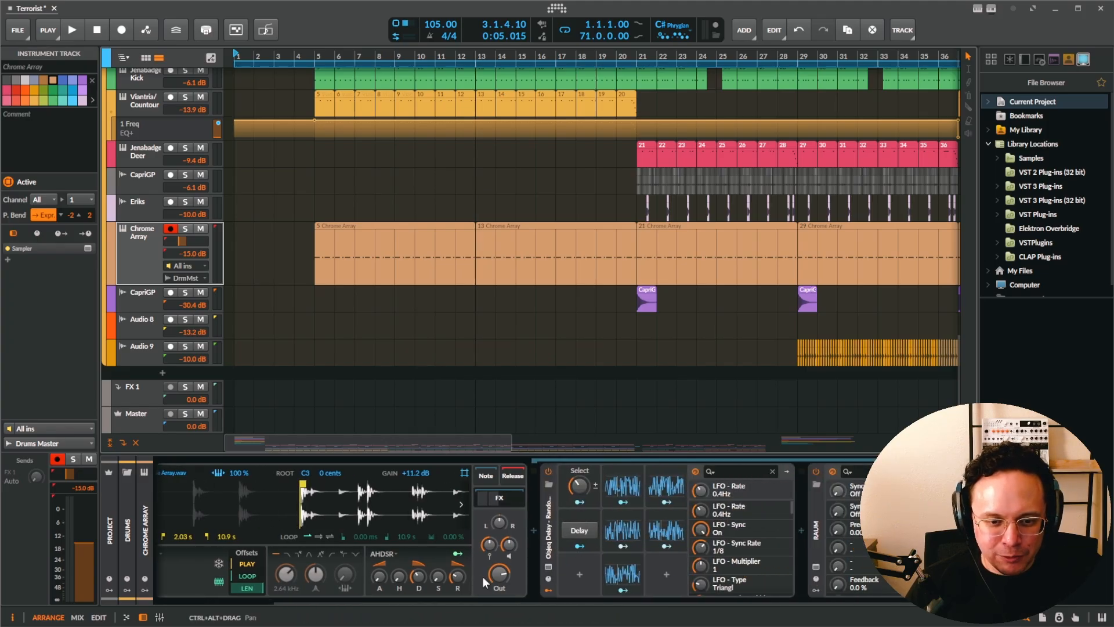
pyautogui.click(547, 567)
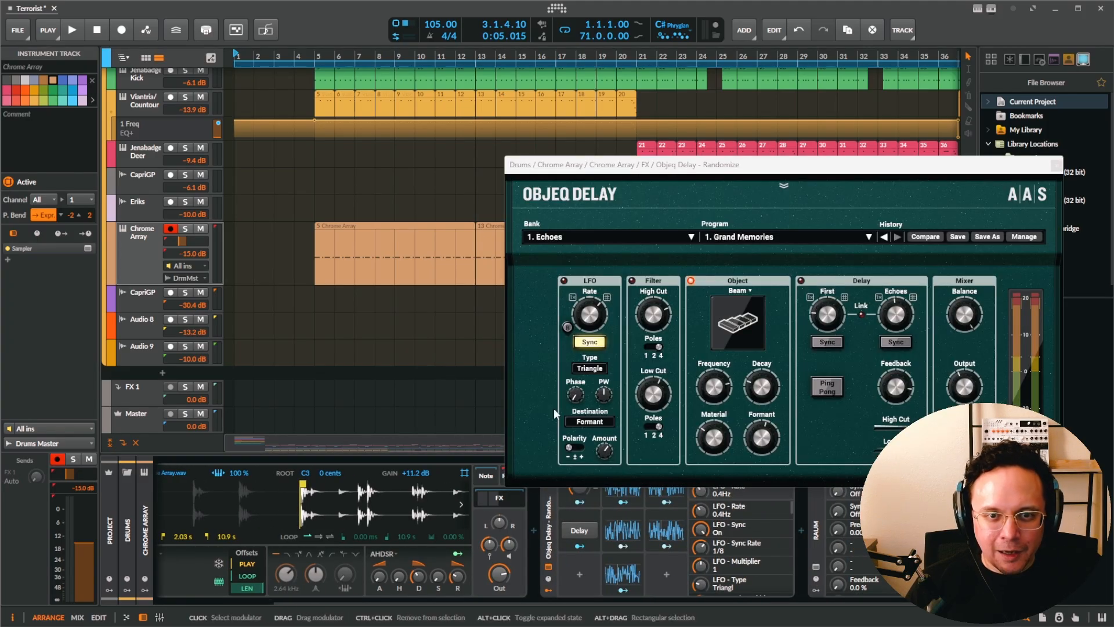
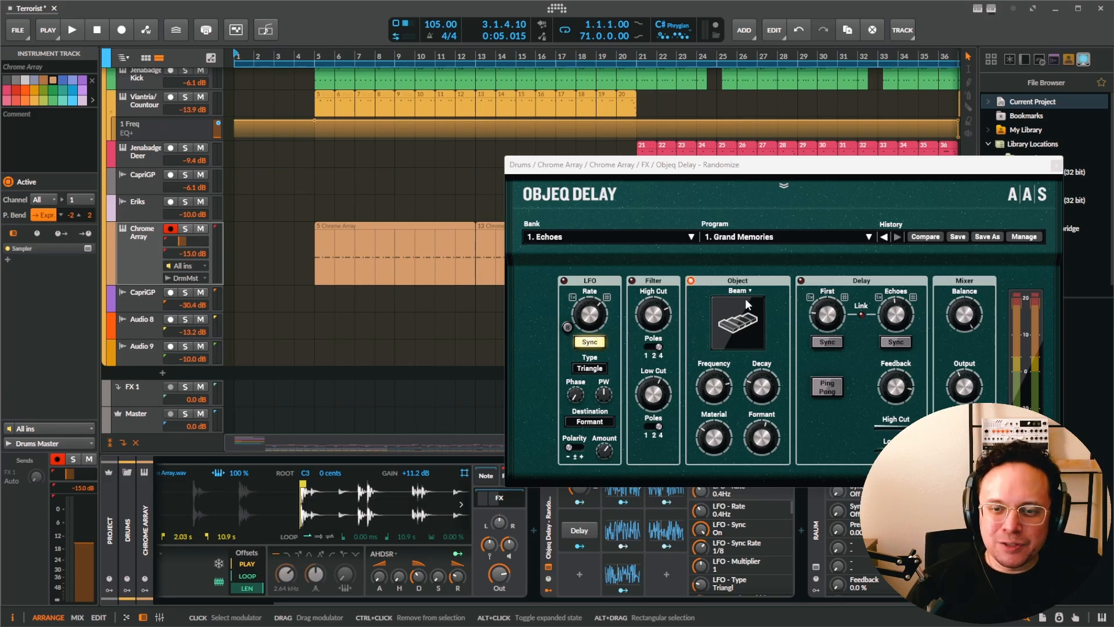
pyautogui.click(1056, 166)
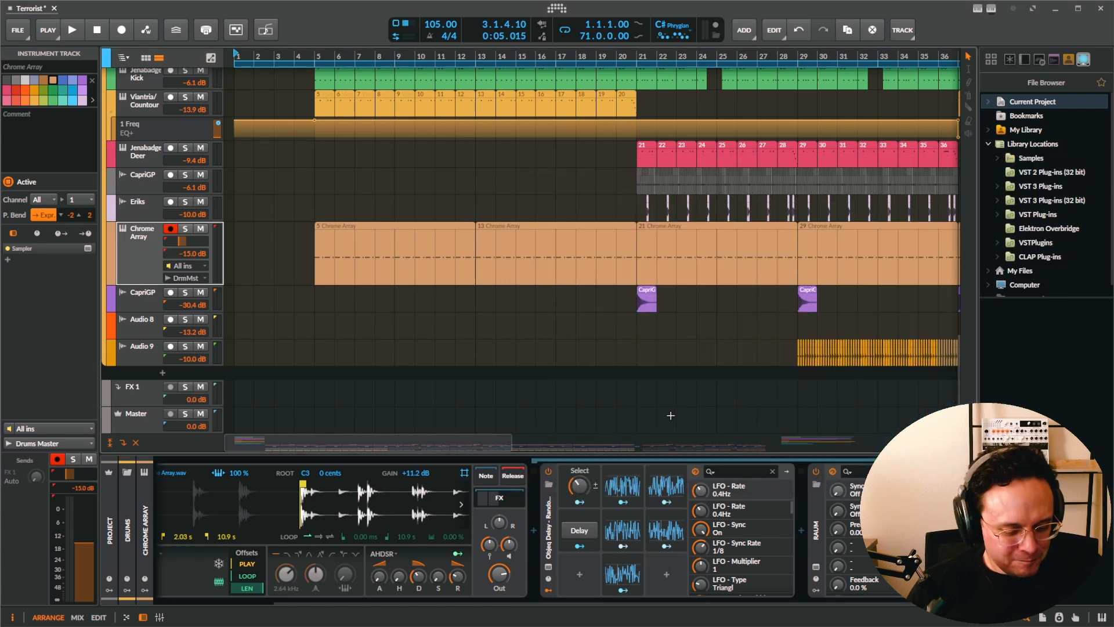
pyautogui.click(820, 537)
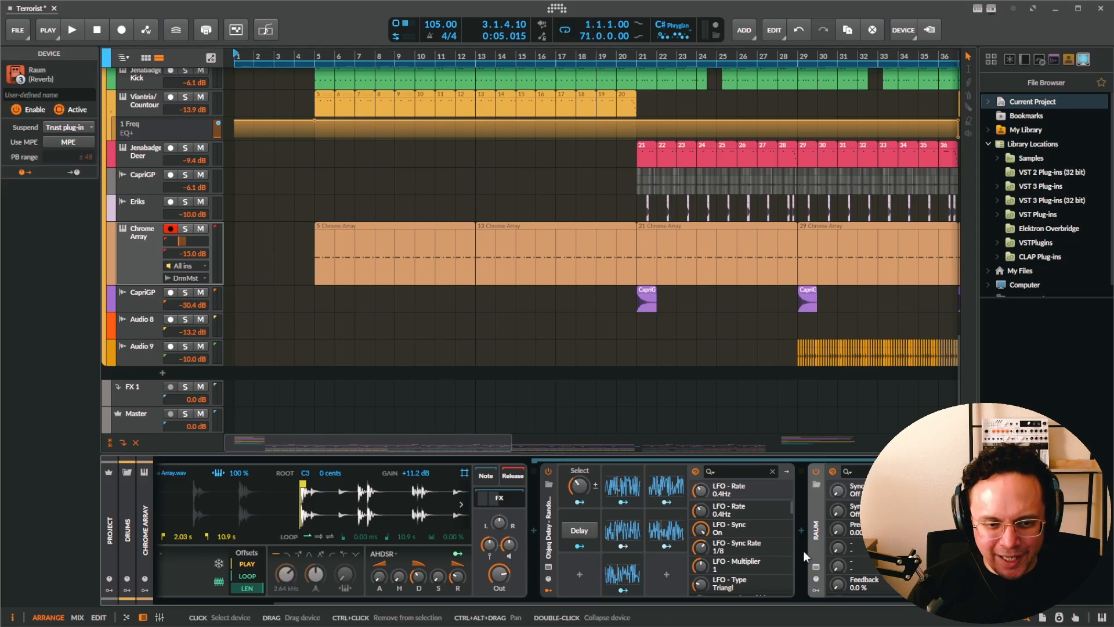
pyautogui.moveTo(709, 604); pyautogui.dragTo(520, 615)
# Audition the Chrome Array instrument track in solo from bar 5 and release its solo.
pyautogui.click(184, 230)
pyautogui.click(307, 255)
pyautogui.press('space')
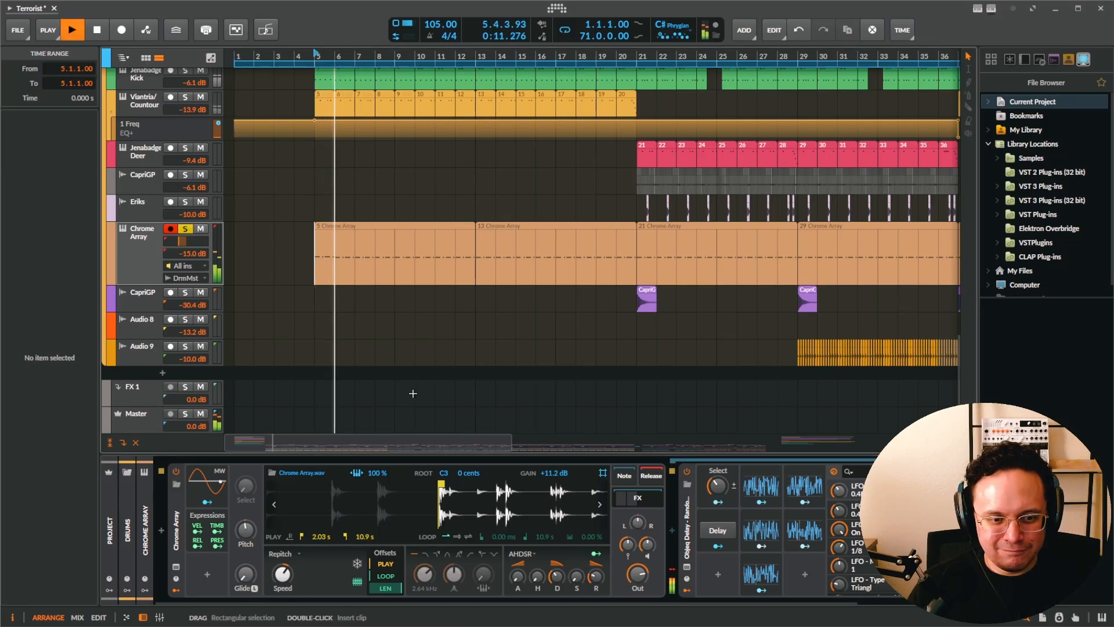
pyautogui.press('space')
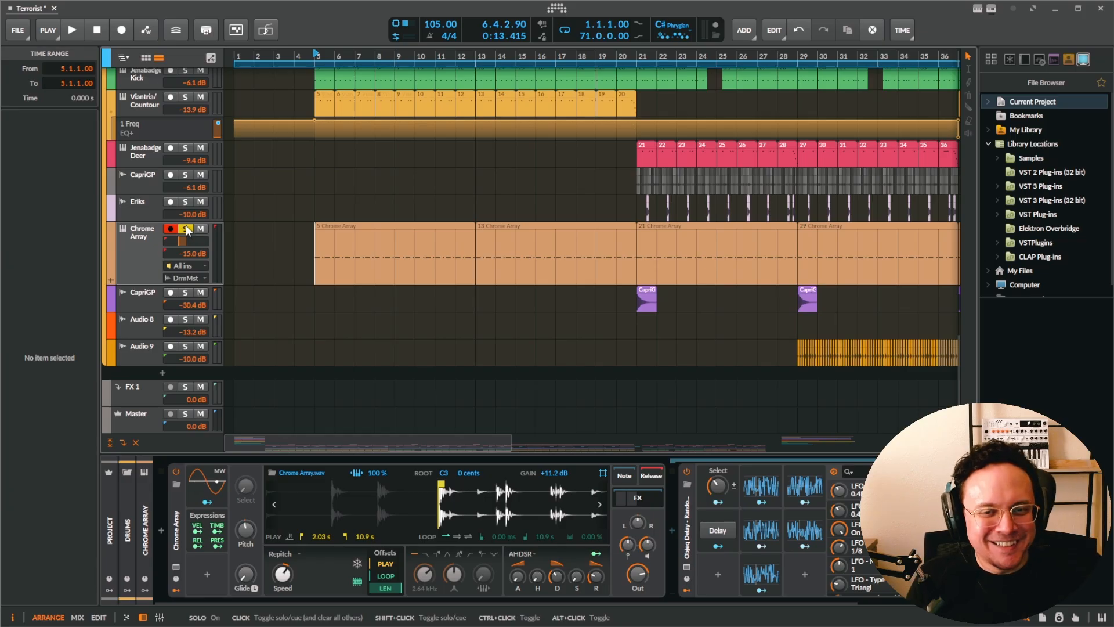
pyautogui.click(186, 228)
# Solo the purple CapriGP audio track and audition its clip at bar 21 up close.
pyautogui.click(149, 300)
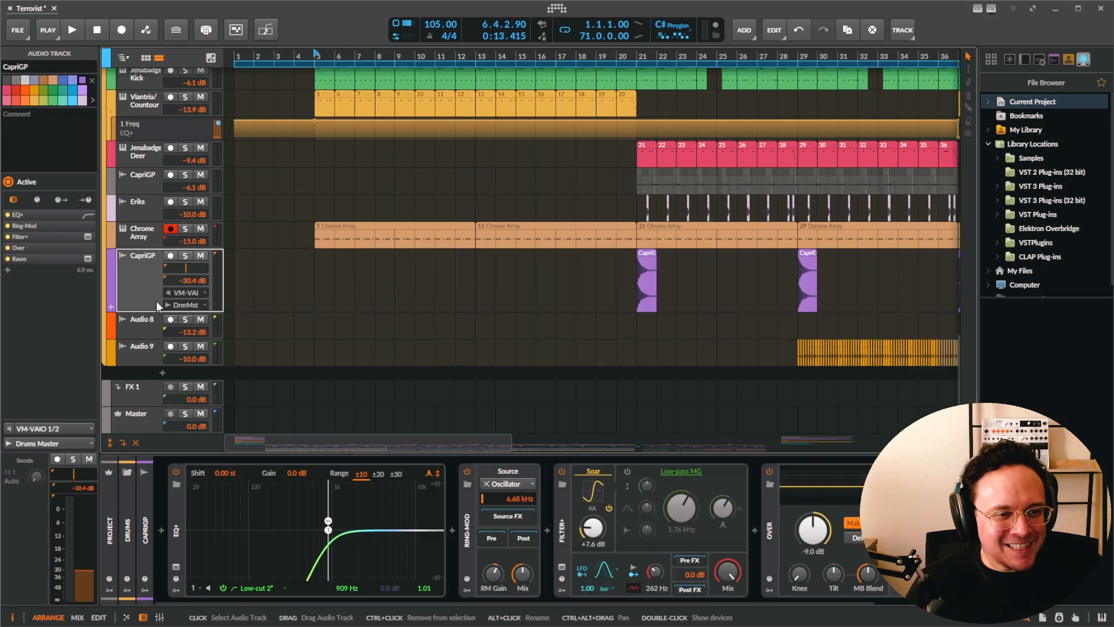
pyautogui.click(637, 287)
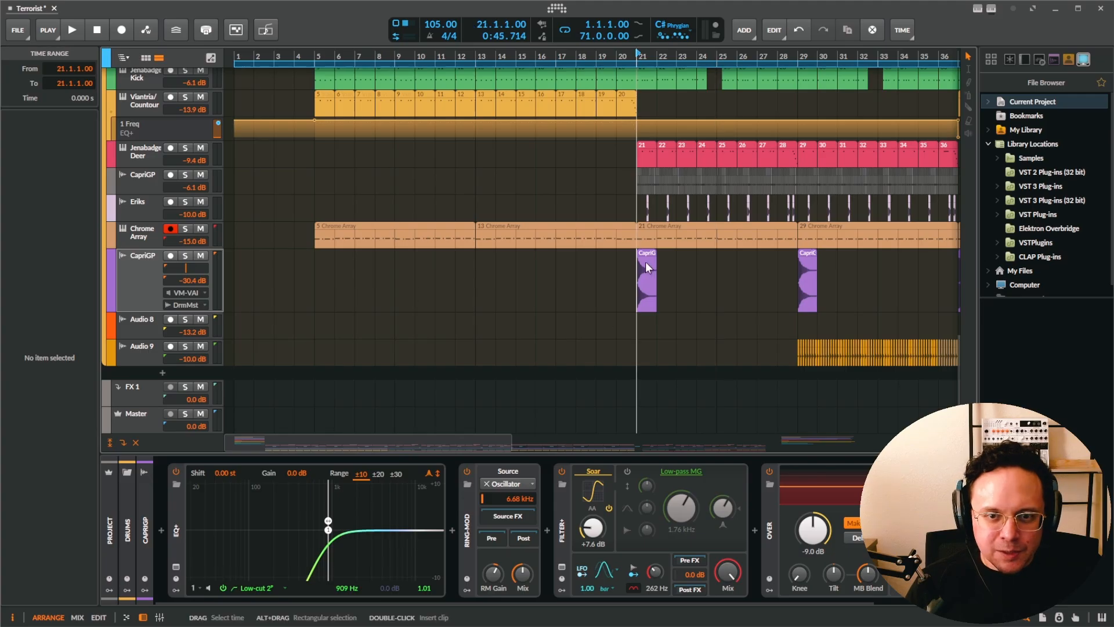
pyautogui.click(643, 263)
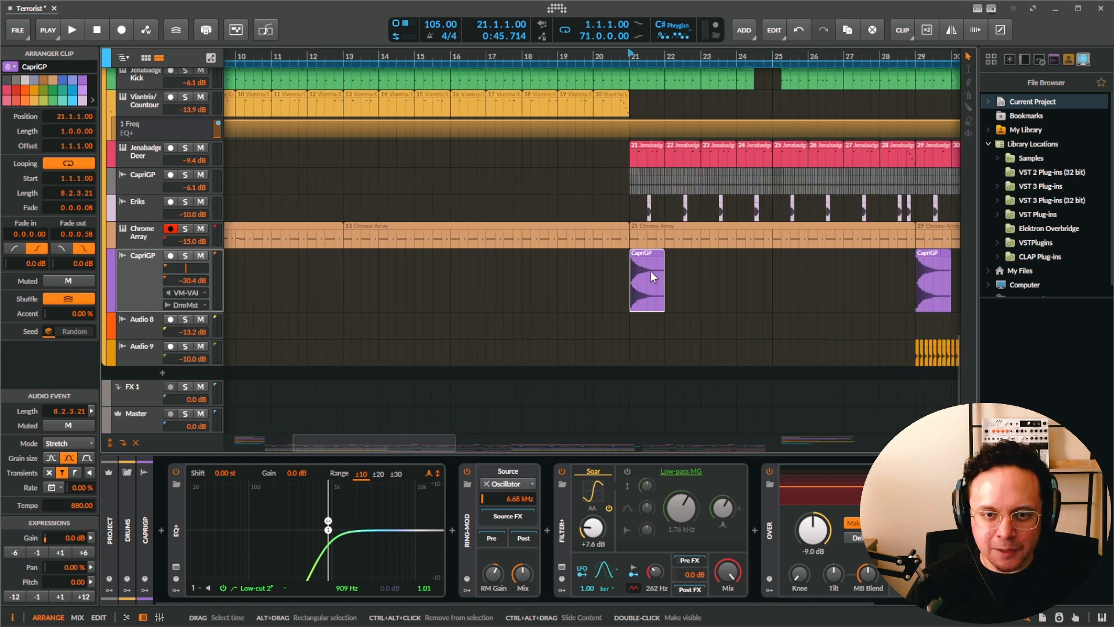
pyautogui.press('z')
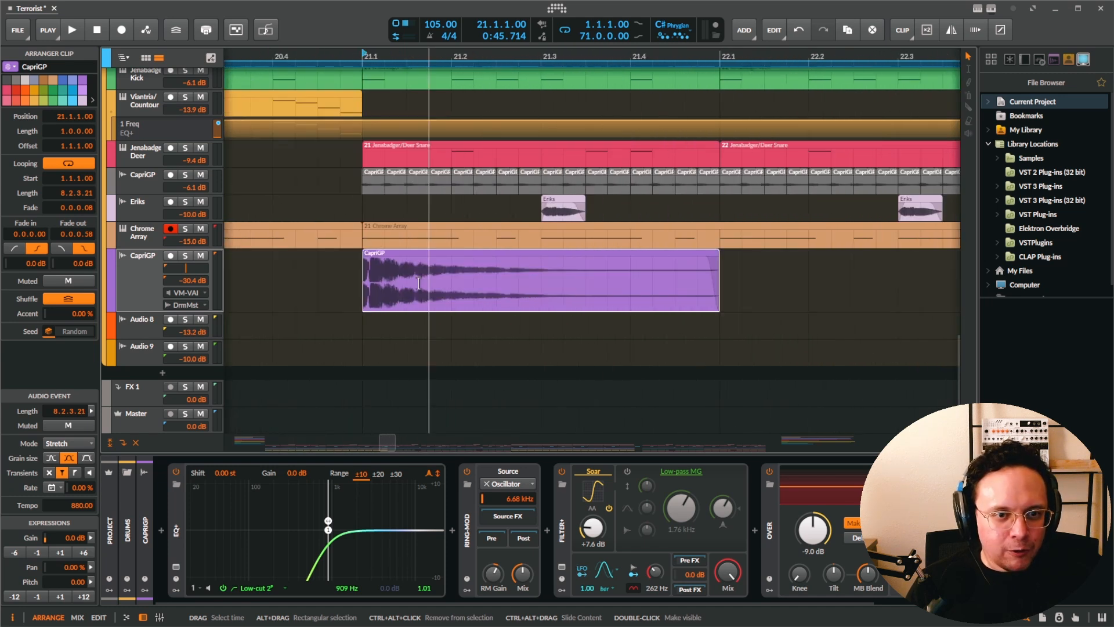
pyautogui.click(366, 289)
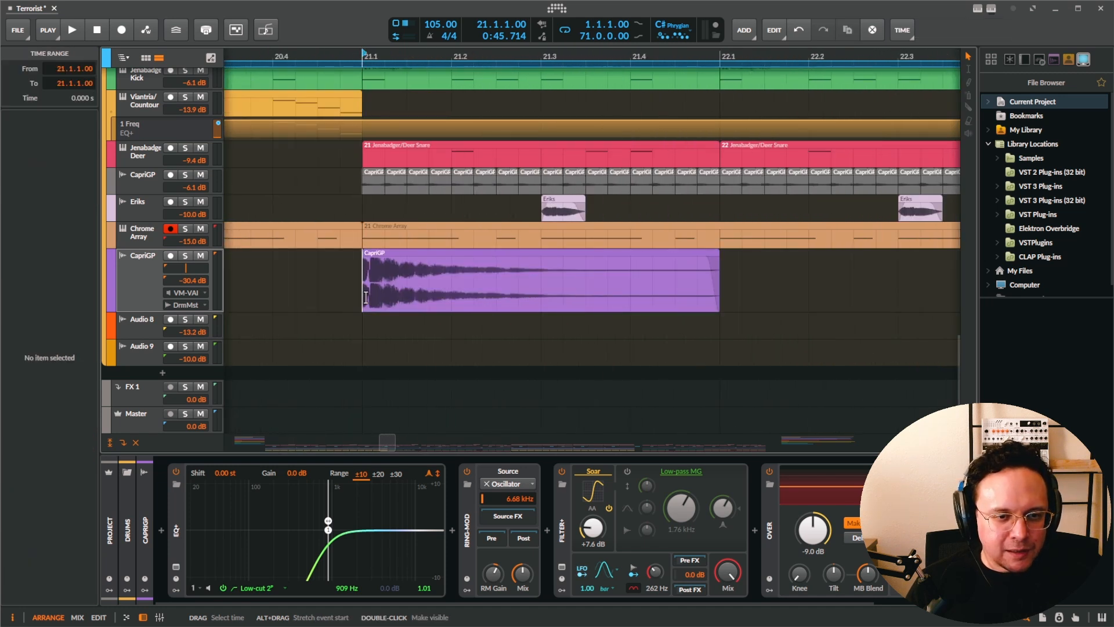
pyautogui.click(186, 256)
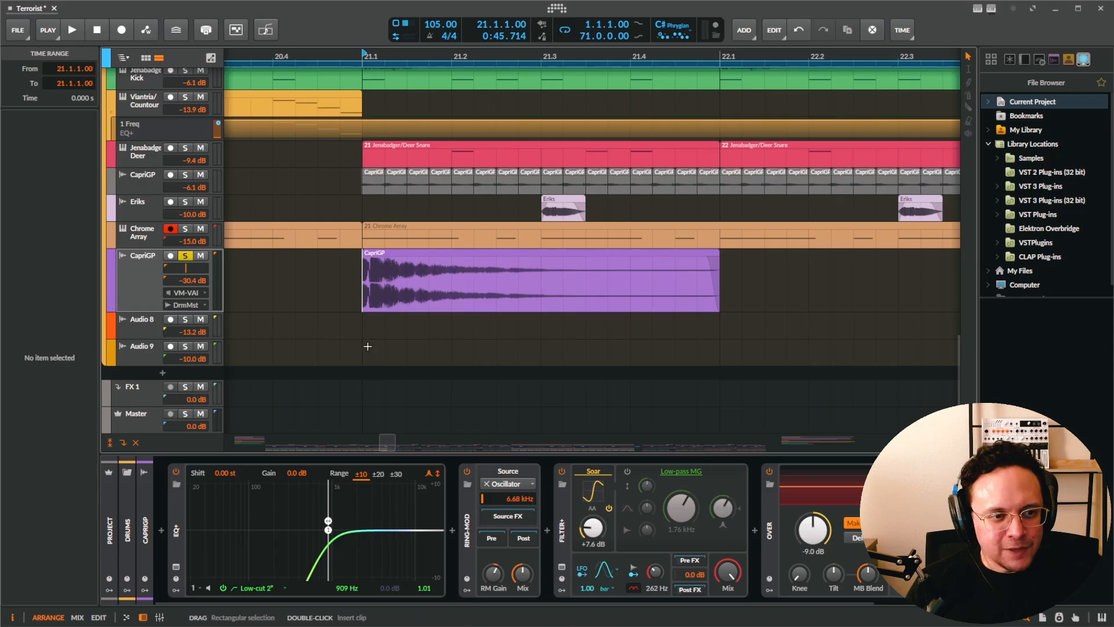
pyautogui.press('space')
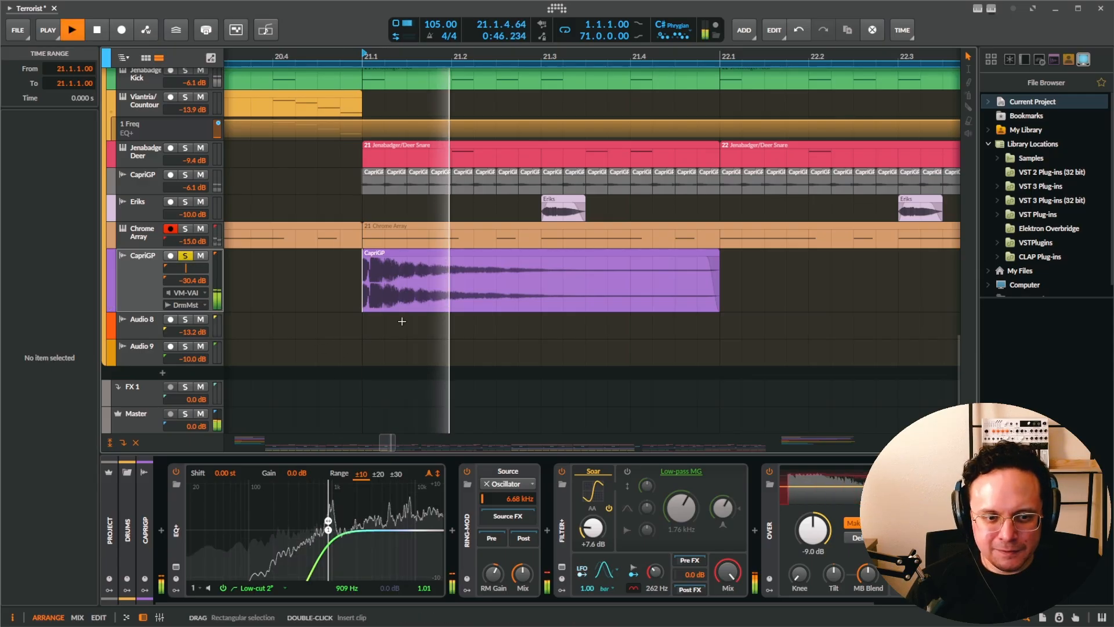
pyautogui.press('space')
# Examine the Ring-Mod and Filter+ devices on the purple CapriGP track.
pyautogui.click(467, 529)
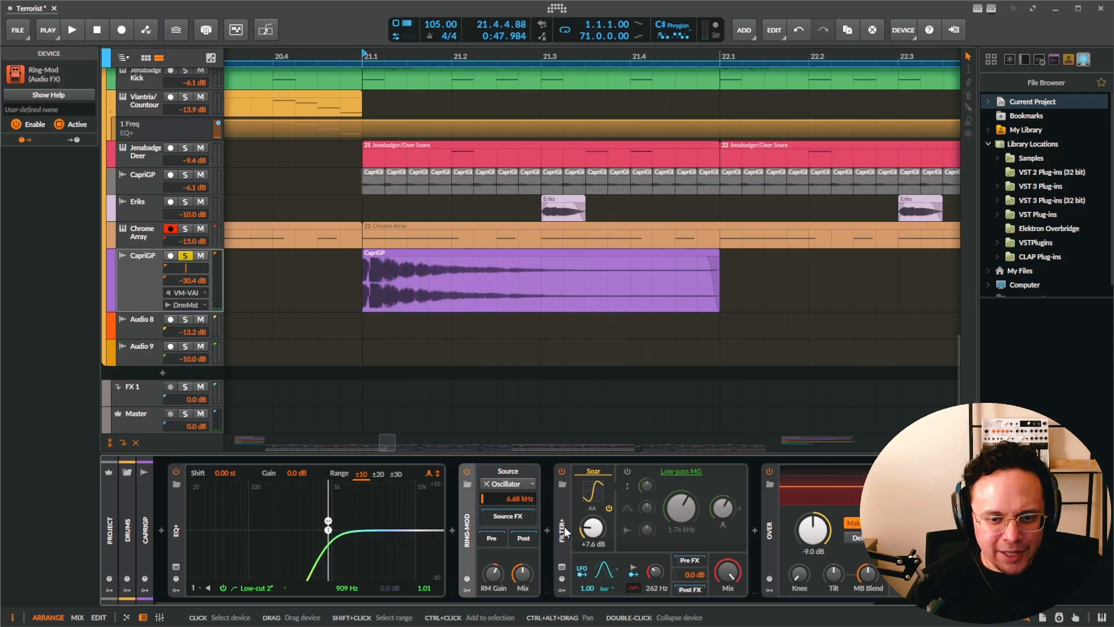
pyautogui.hscroll(3, 562, 530)
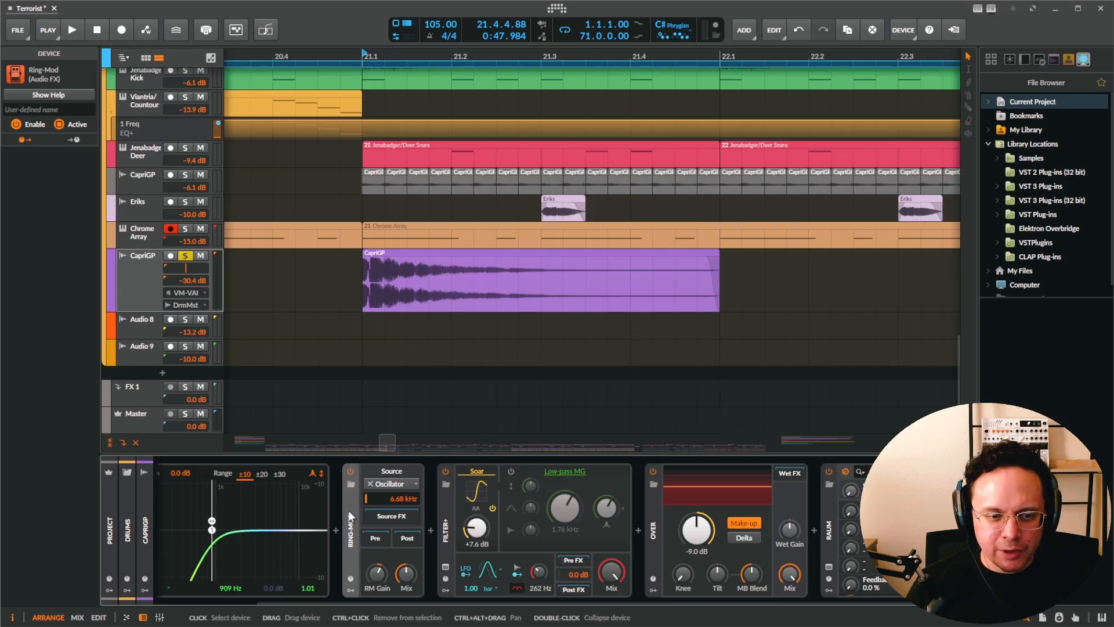
pyautogui.click(447, 527)
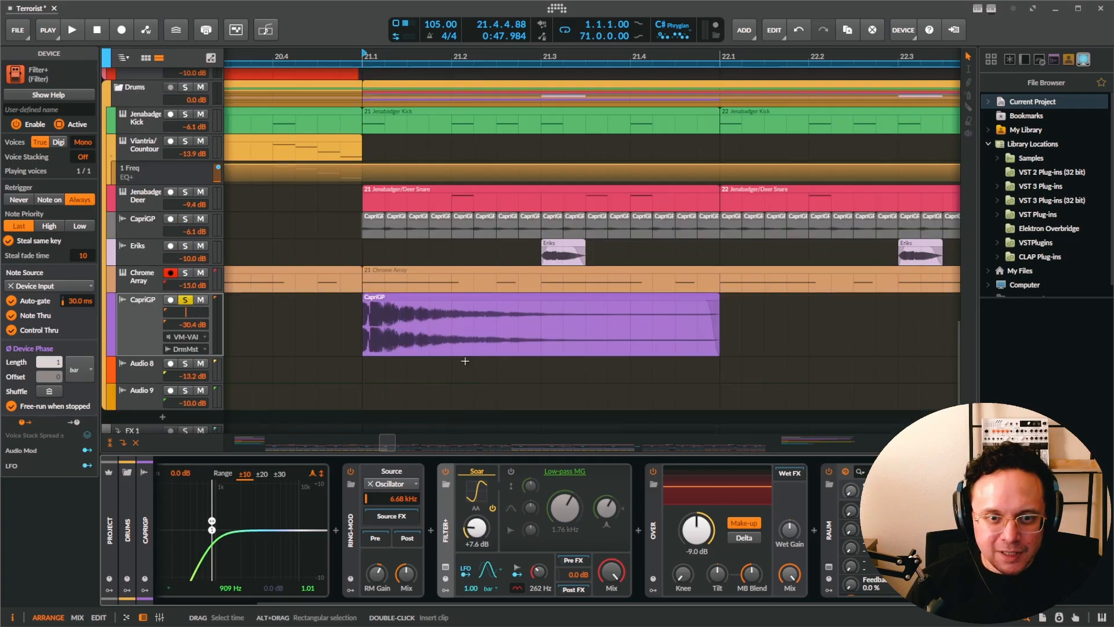
# Locate the orange CapriGP source recording at bar 72 among the sample tracks above the Sidechain group.
pyautogui.scroll(10, 462, 363)
pyautogui.scroll(5, 465, 355)
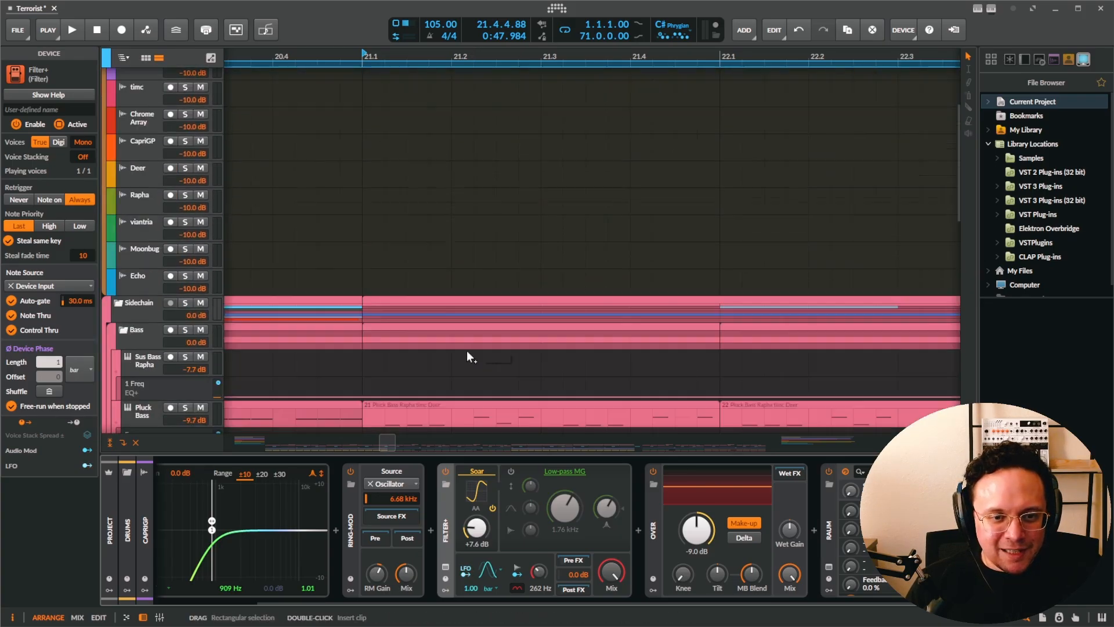
pyautogui.scroll(3, 443, 336)
pyautogui.scroll(-8, 328, 324)
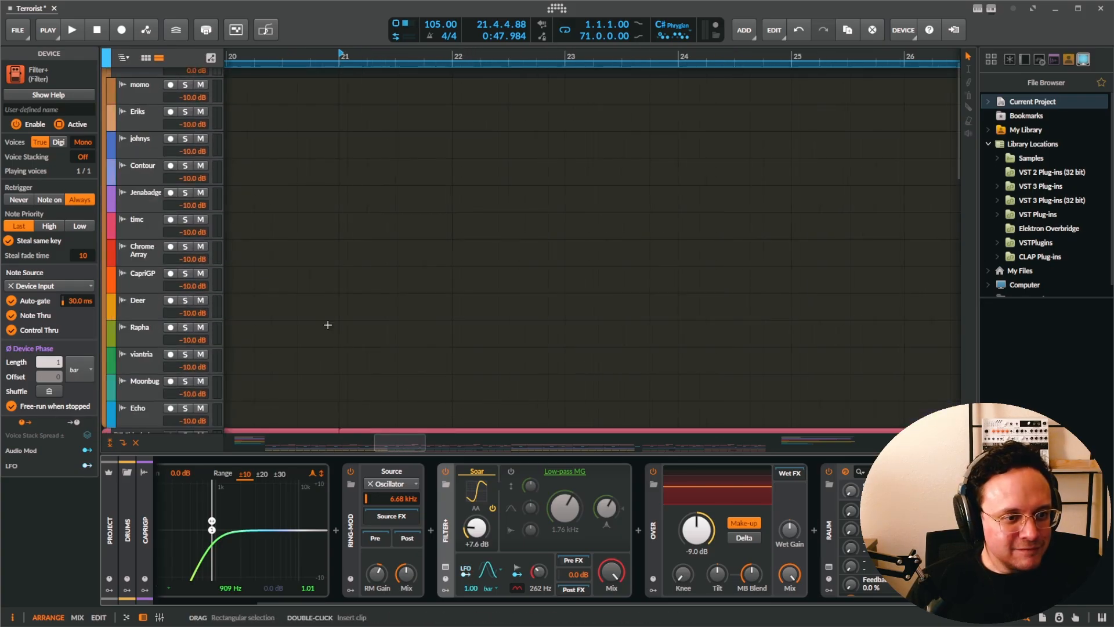
pyautogui.scroll(1, 328, 325)
pyautogui.scroll(-10, 325, 324)
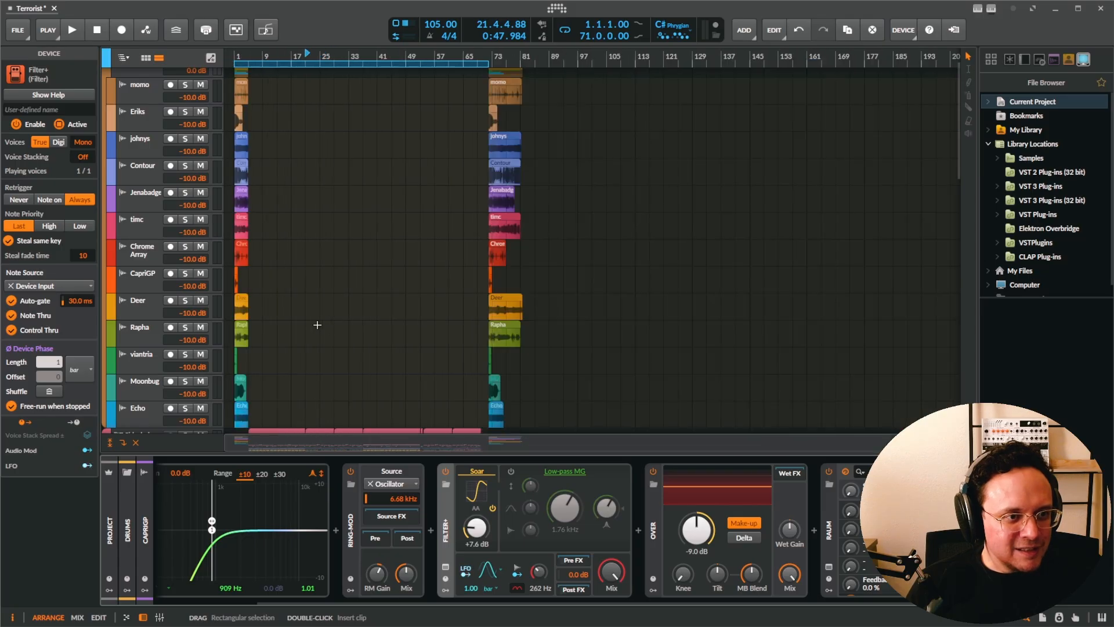
pyautogui.scroll(12, 242, 282)
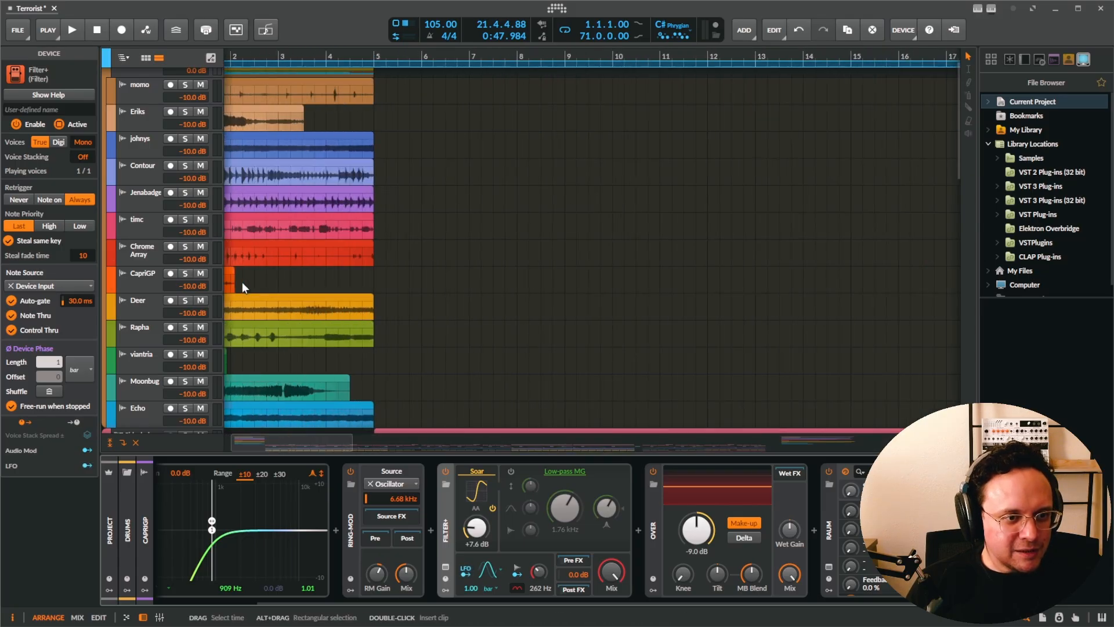
pyautogui.hscroll(5, 250, 282)
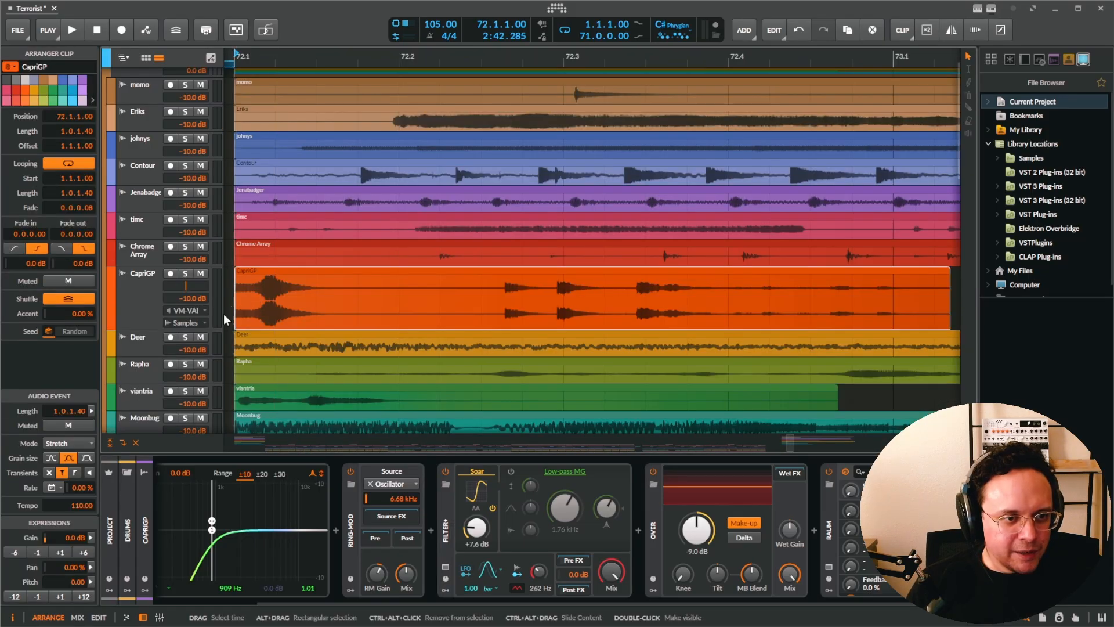
# Solo the orange CapriGP source track, audition its recording from bar 72 and mark the tail of the first hit.
pyautogui.click(241, 317)
pyautogui.click(186, 274)
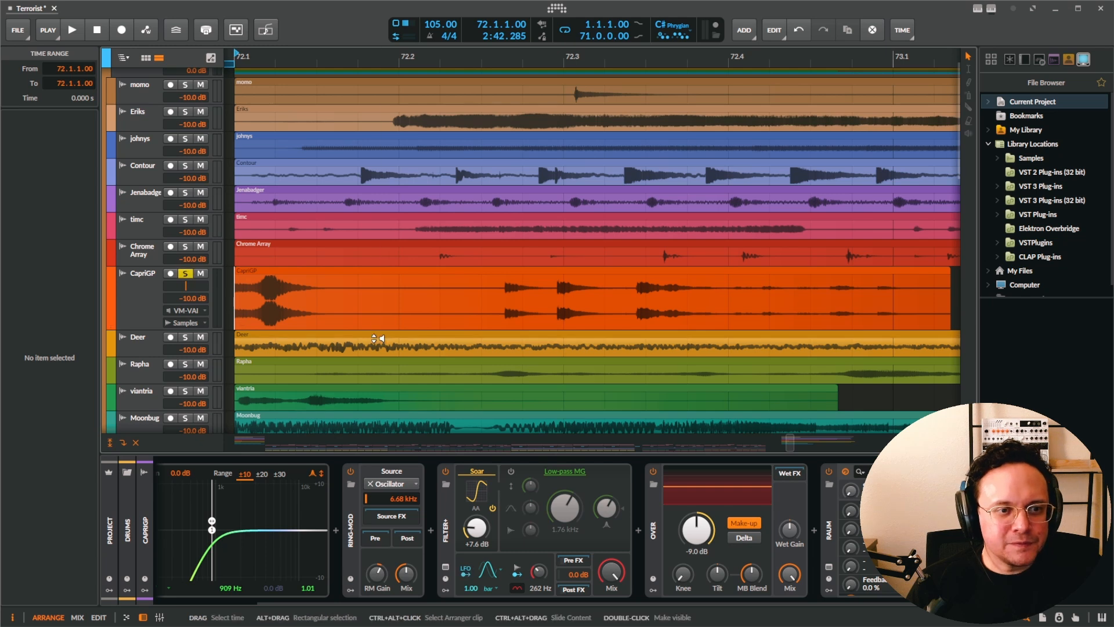
pyautogui.press('space')
pyautogui.press('space')
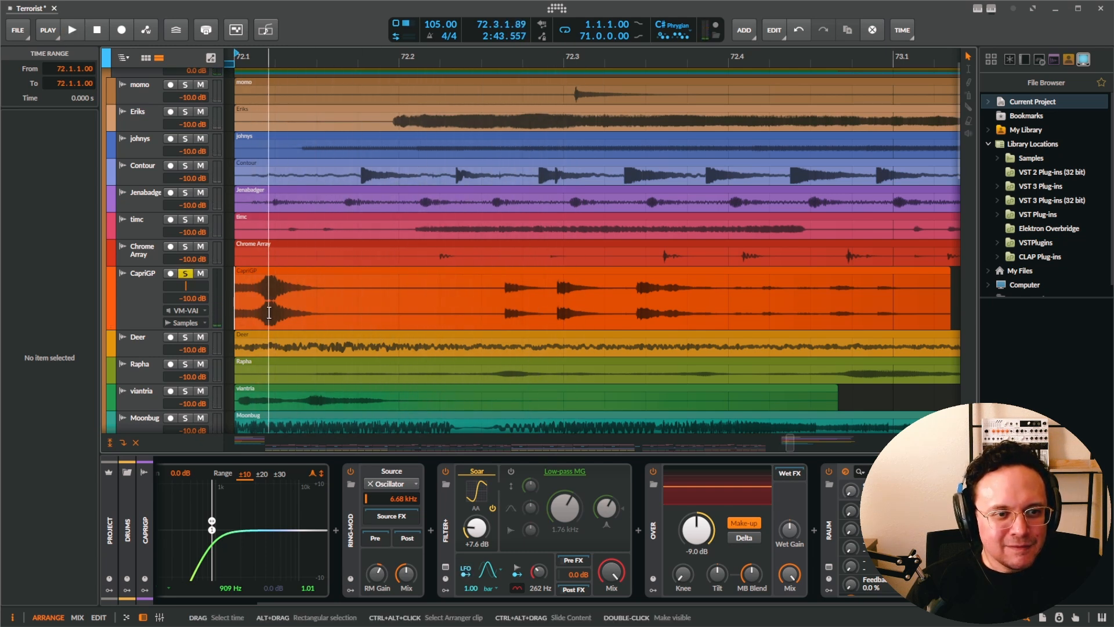
pyautogui.moveTo(269, 307); pyautogui.dragTo(320, 308)
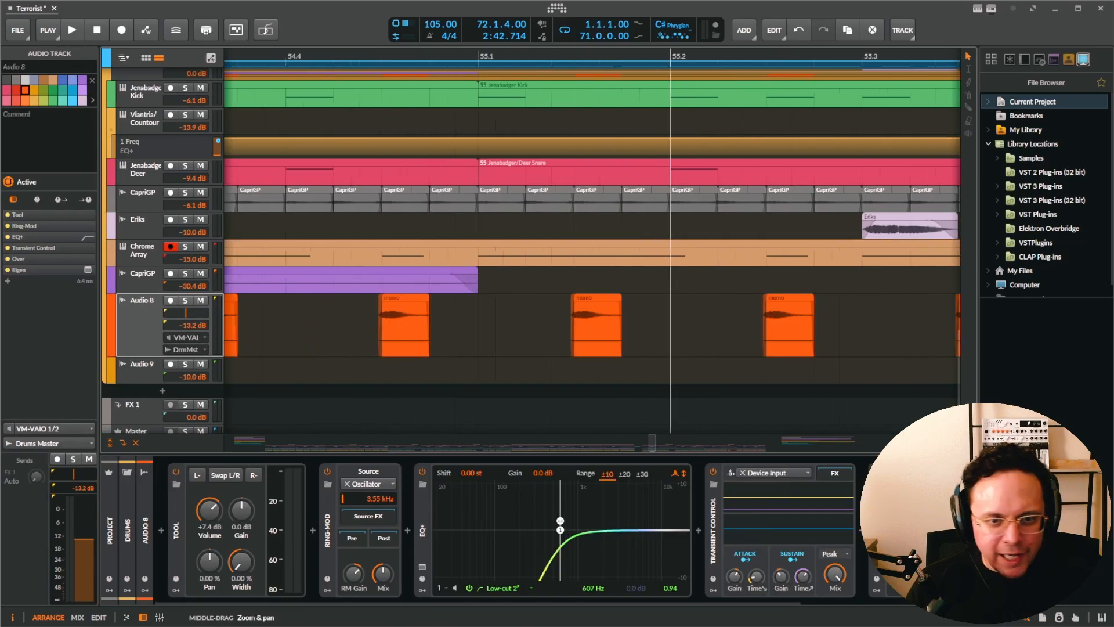
# Select the momo clip at 54.1.3 on Audio 8 and examine the track's device chain through Transient Control and Over.
pyautogui.hscroll(-3, 621, 330)
pyautogui.hscroll(-5, 550, 338)
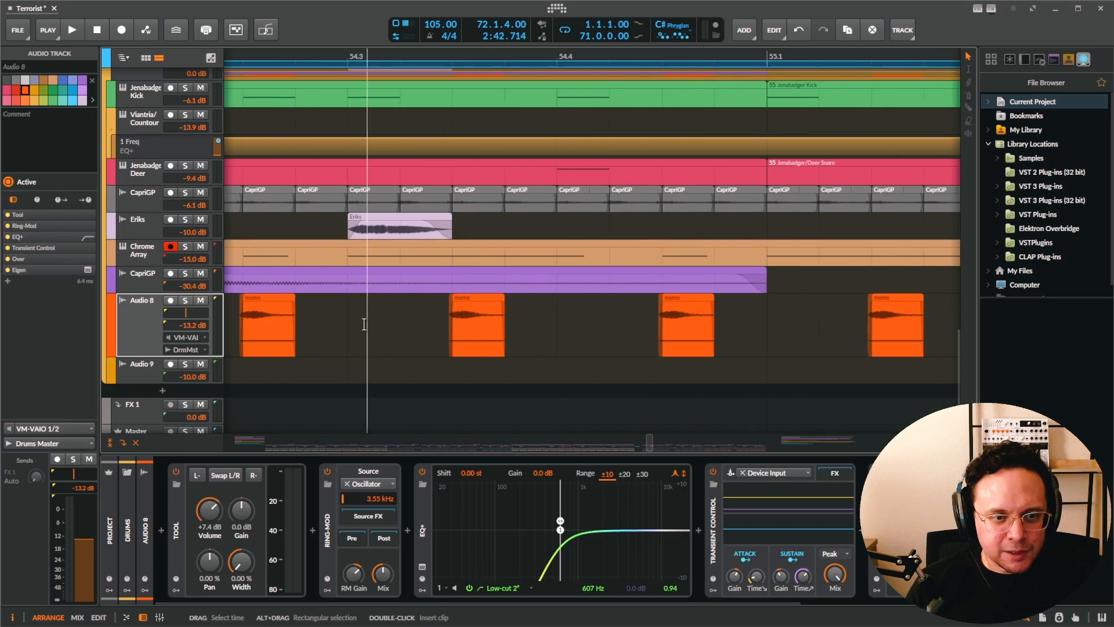
pyautogui.click(434, 297)
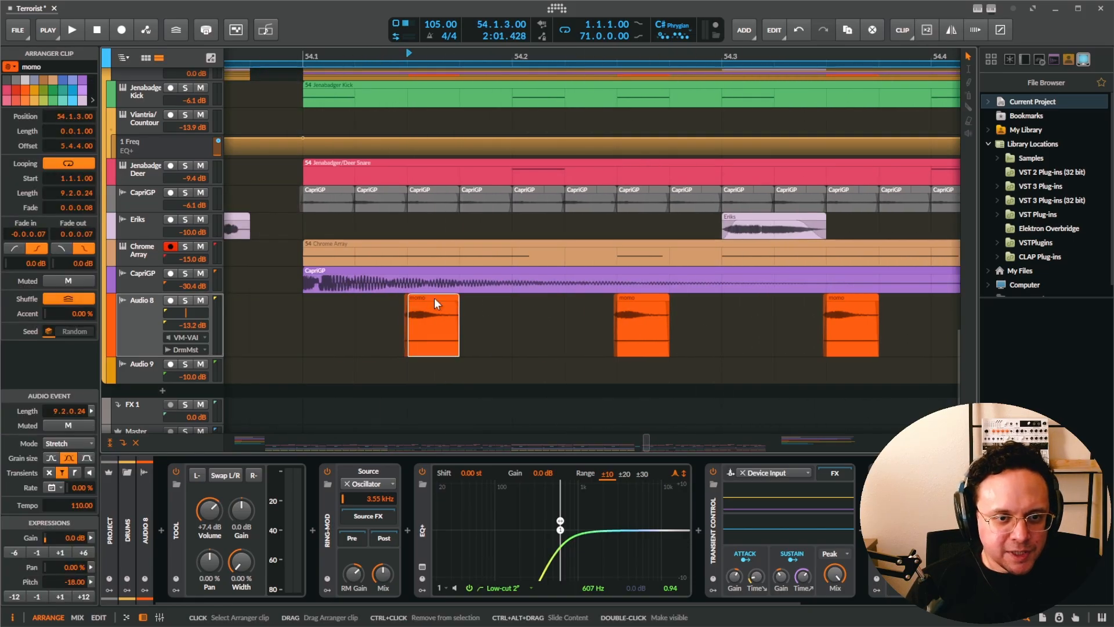
pyautogui.click(159, 331)
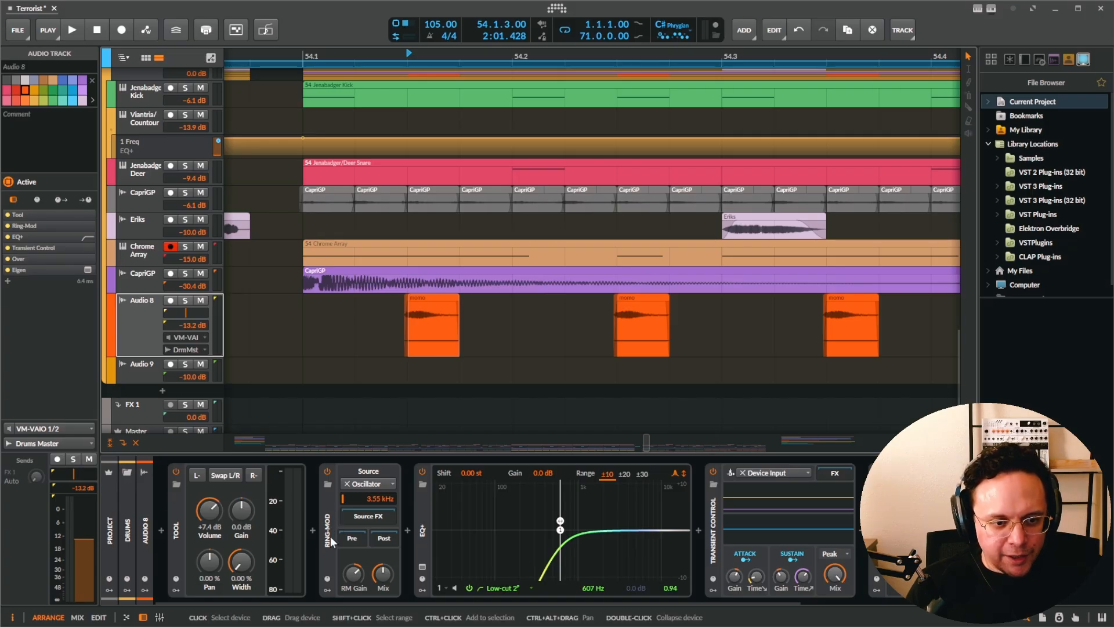
pyautogui.hscroll(4, 302, 527)
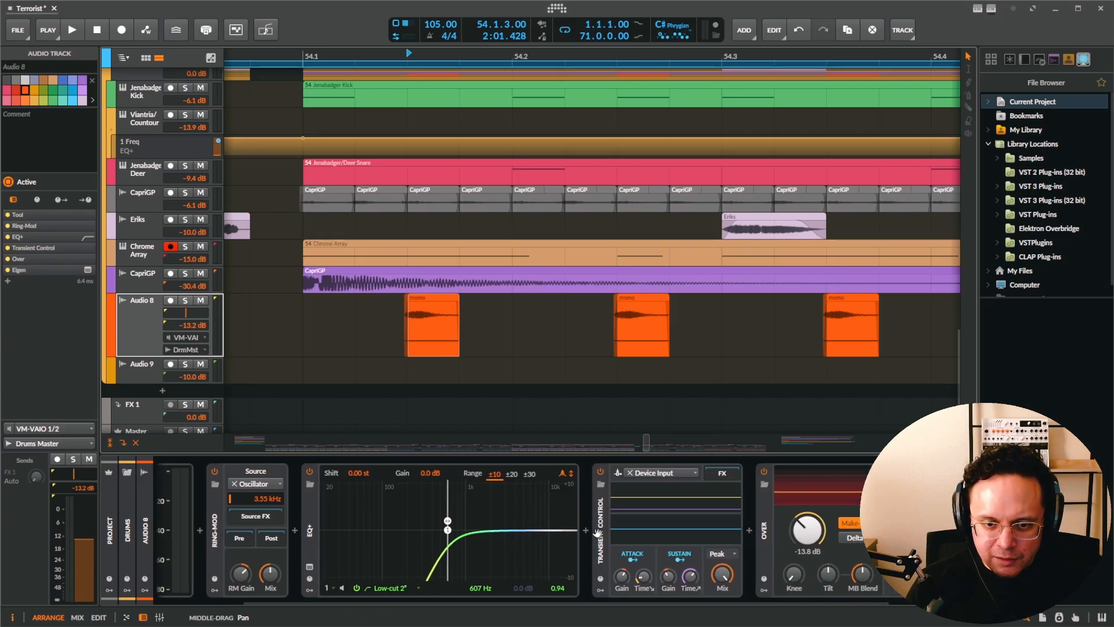
pyautogui.click(658, 538)
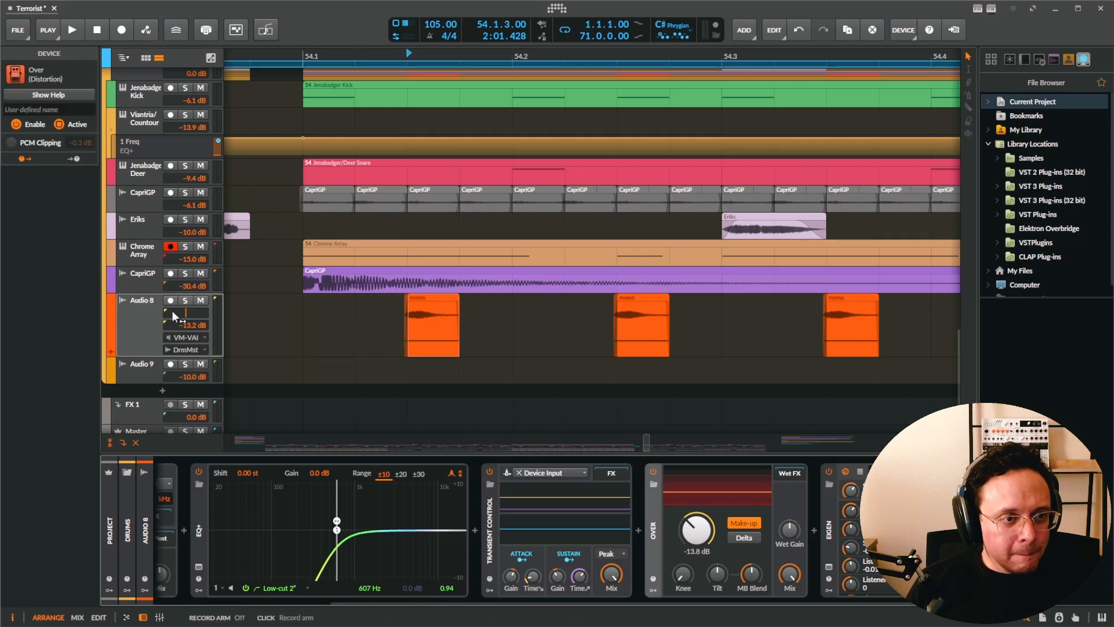
# Solo the Audio 8 track and audition its repeating momo clips in bar 54.
pyautogui.click(185, 300)
pyautogui.press('space')
pyautogui.click(433, 298)
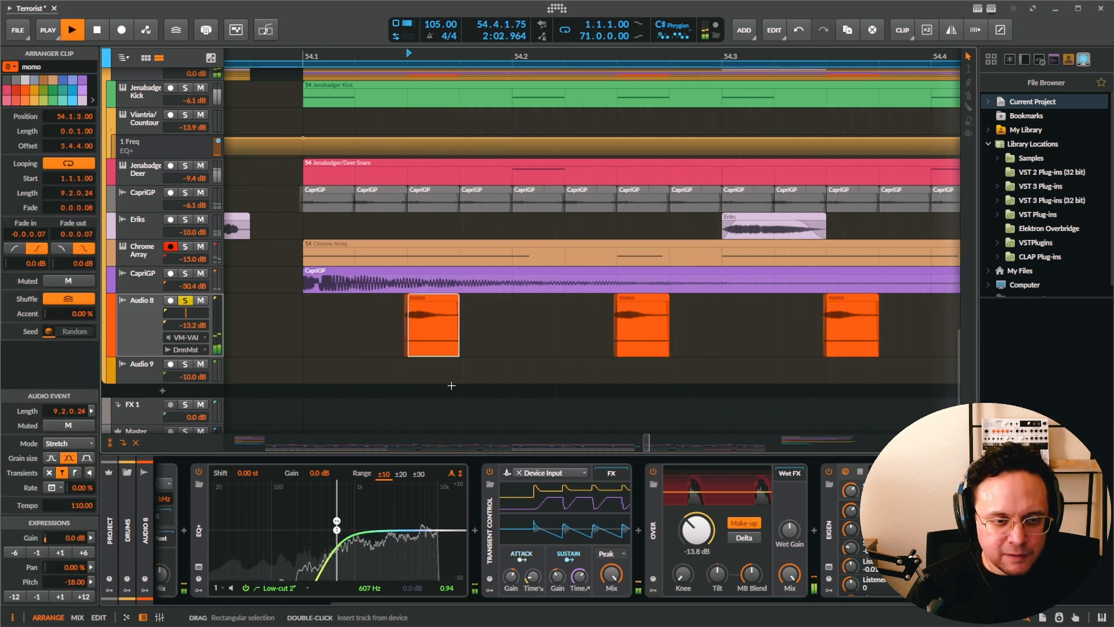
pyautogui.press('space')
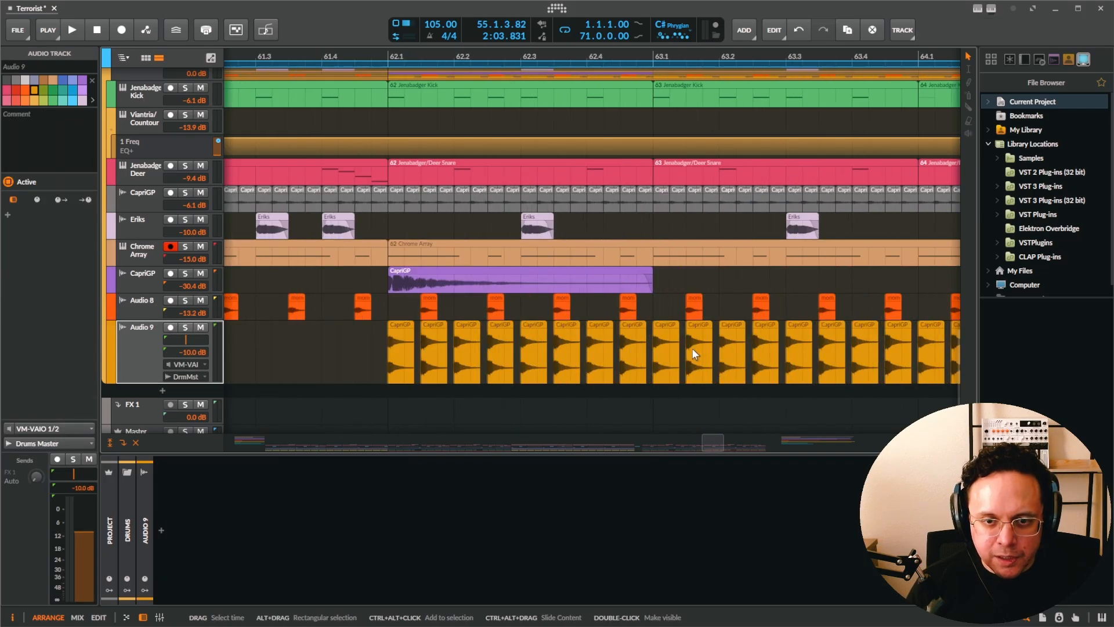
# Solo the Audio 9 track and audition its run of chopped CapriGP clips from bar 62.
pyautogui.click(396, 328)
pyautogui.click(186, 327)
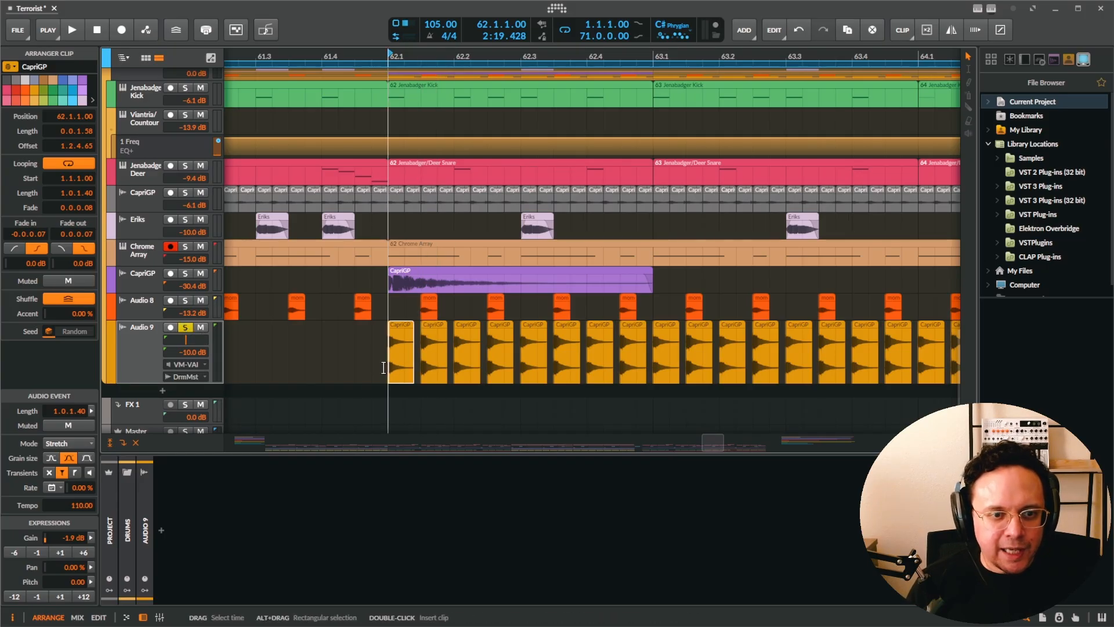
pyautogui.scroll(-3, 426, 356)
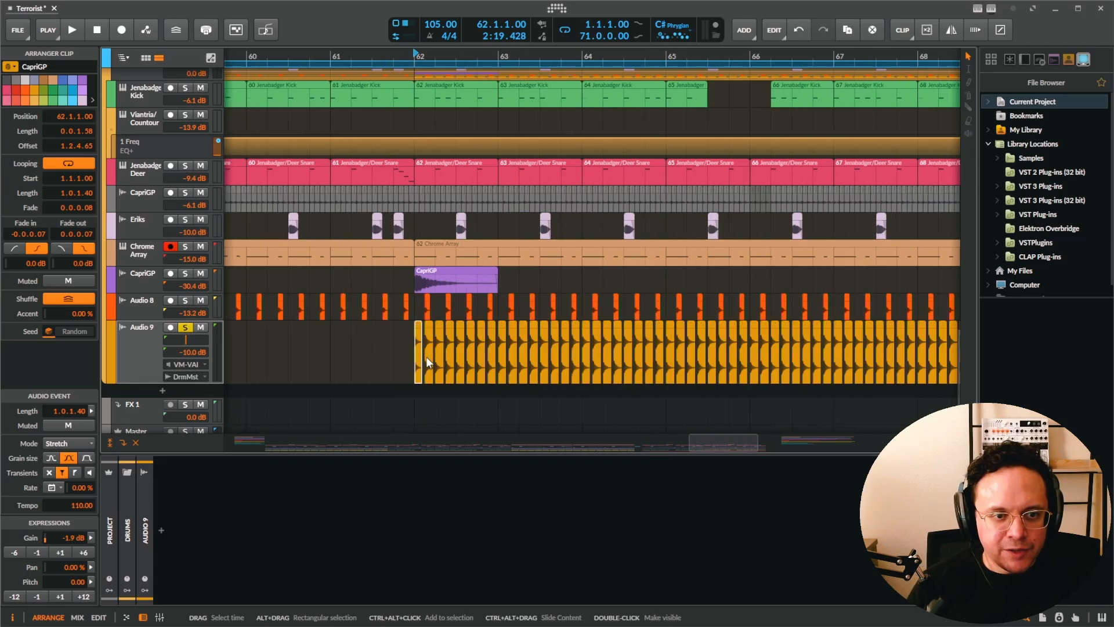
pyautogui.scroll(-3, 718, 364)
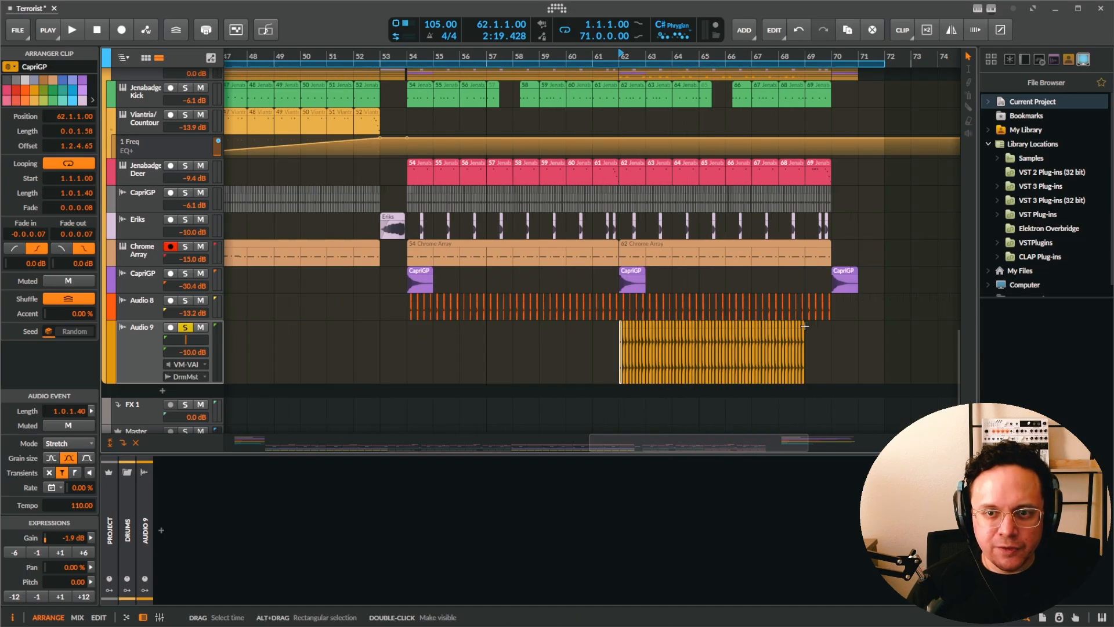
pyautogui.click(616, 355)
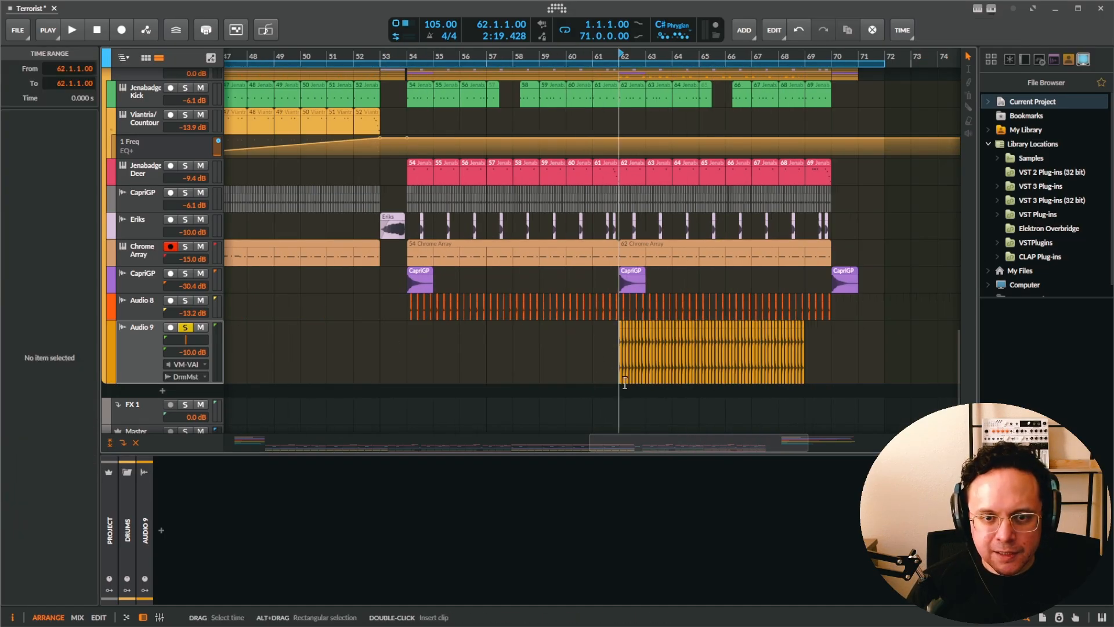
pyautogui.press('space')
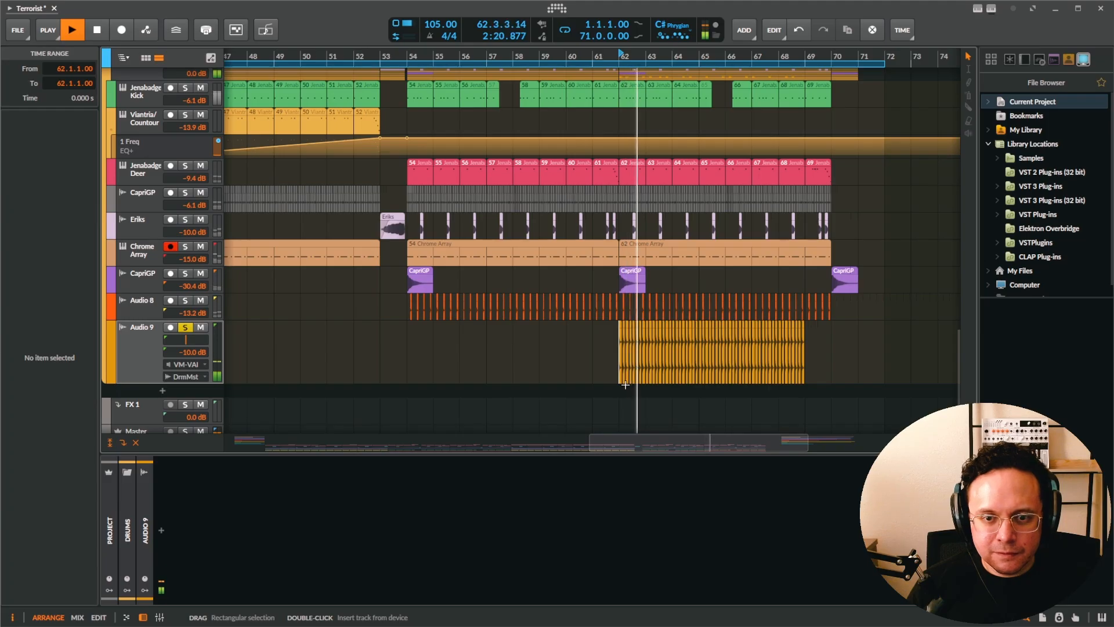
pyautogui.press('space')
# Return to the Bass group in the full arrangement and select its first clip at bar 5.
pyautogui.scroll(10, 611, 380)
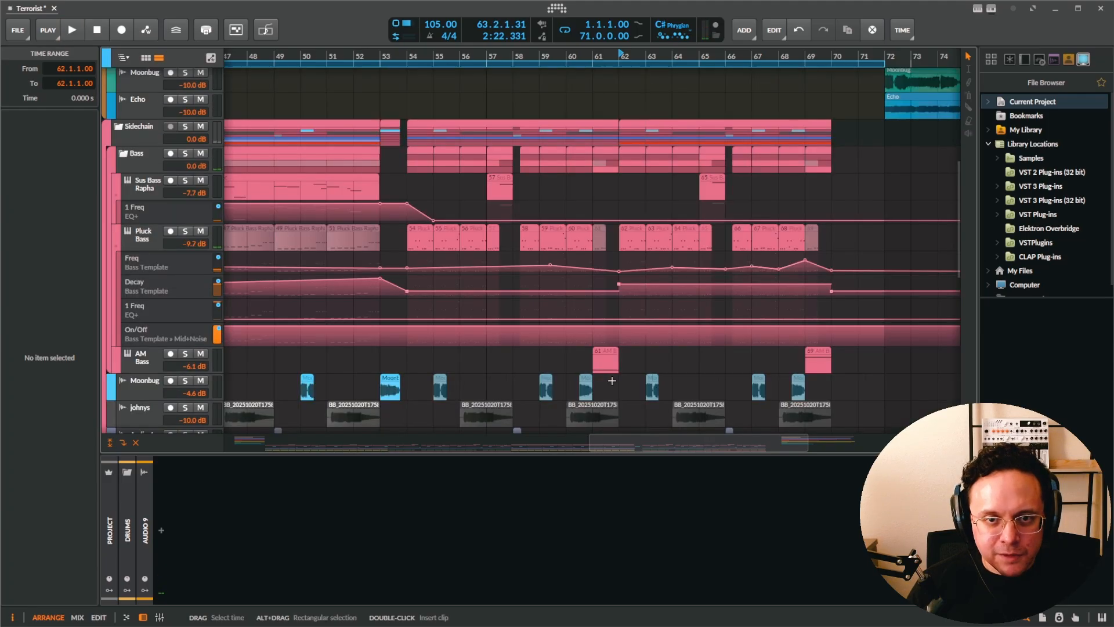
pyautogui.scroll(-8, 645, 357)
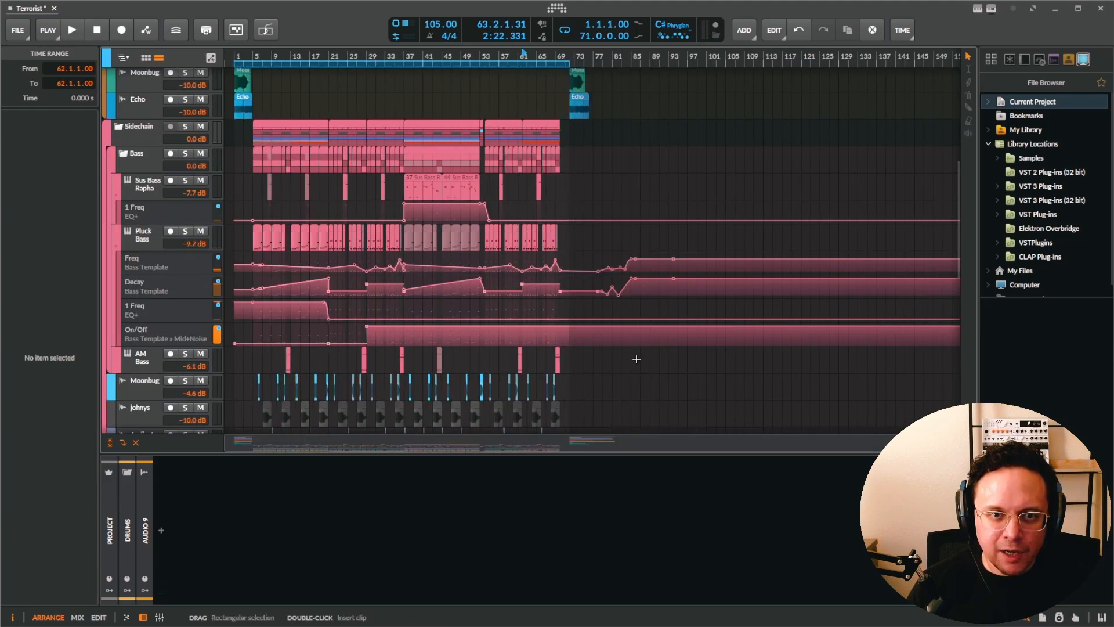
pyautogui.scroll(3, 365, 289)
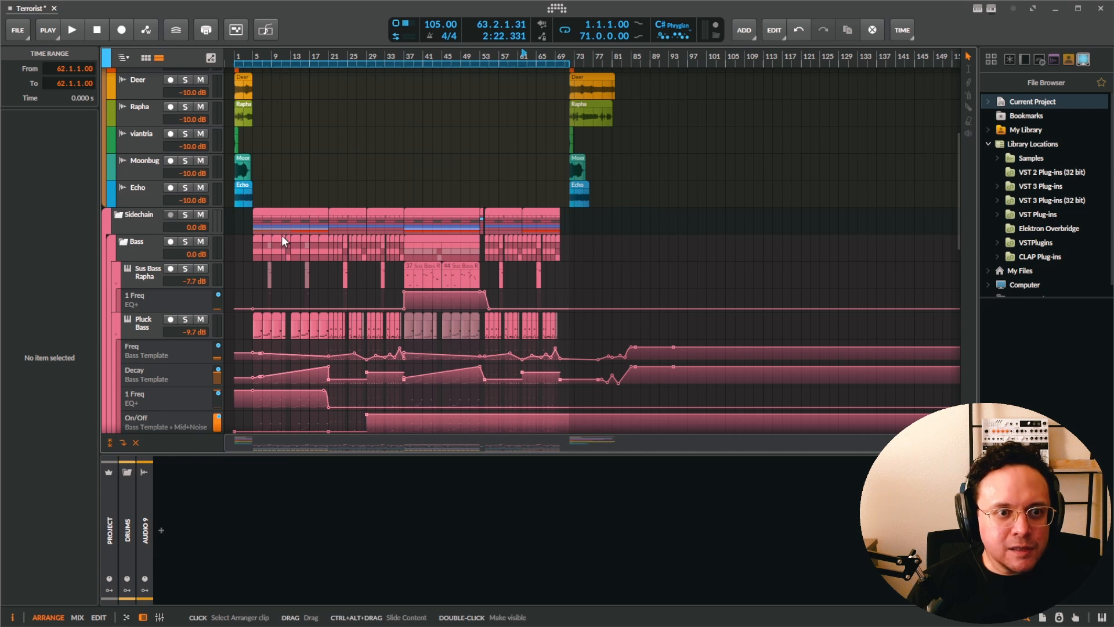
pyautogui.click(258, 238)
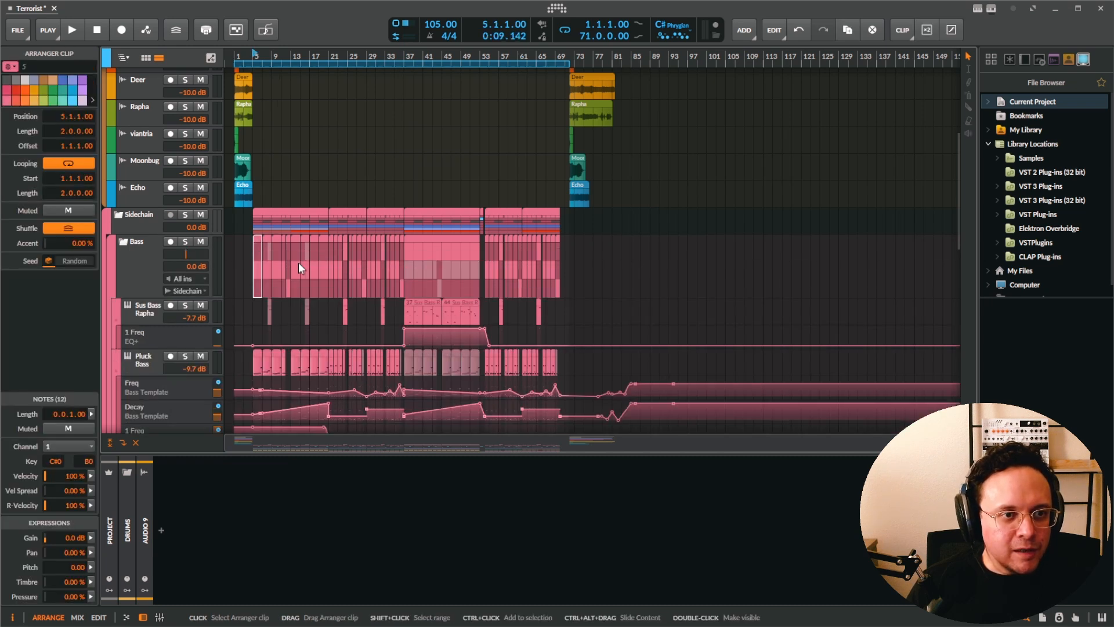